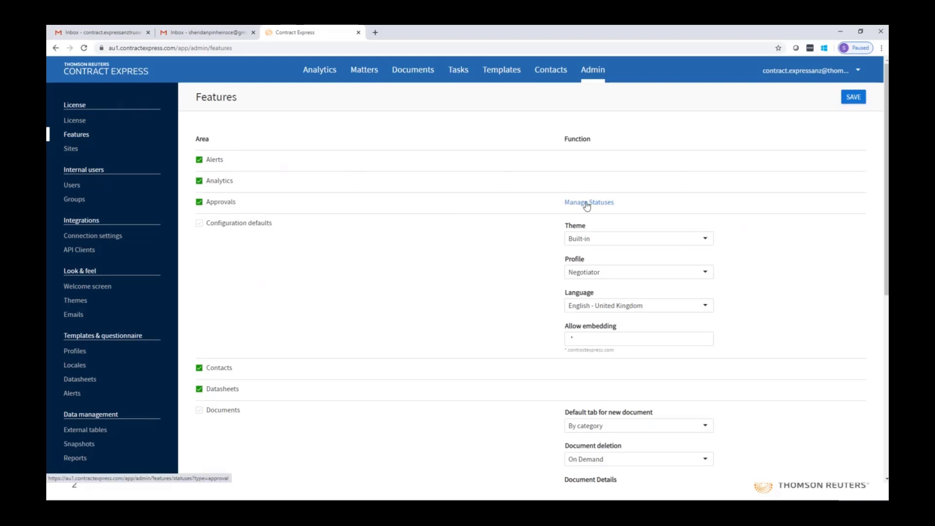
In the approval statuses, set the custom name of Rejected to "Not approved" and that of Revoked to "Withdrawn".
click(587, 203)
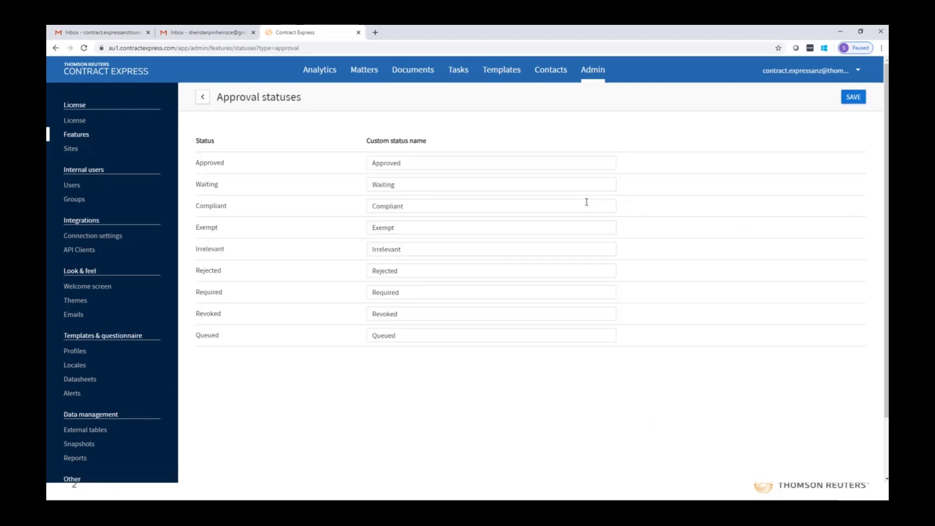
double_click(440, 267)
text(Not approved)
drag(423, 310, 351, 310)
text(Withdarwn)
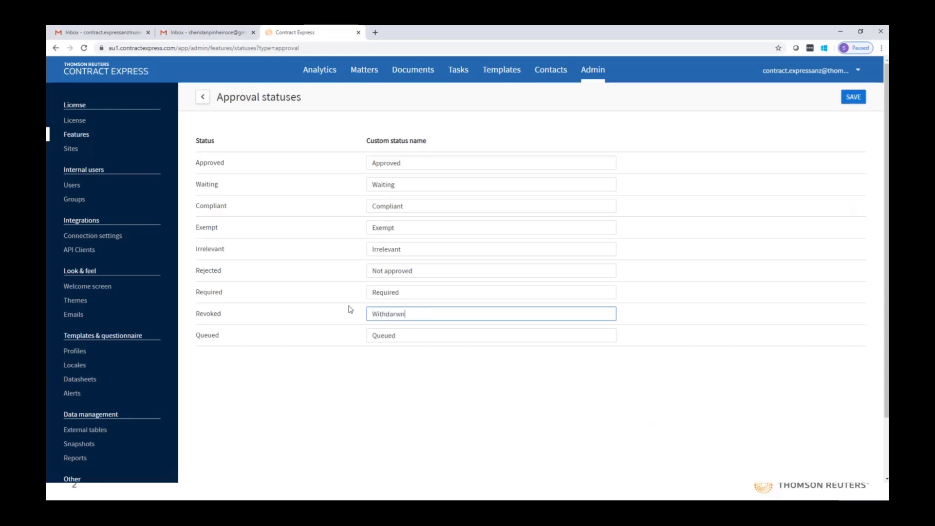
key(BackSpace)
key(BackSpace)
key(BackSpace)
key(BackSpace)
text(rawn)
Switch to the Approvals test document in Word and examine its trigger, RiskGroupApprovingSelect and Date variables in the Dictionary Editor.
key(alt+Tab)
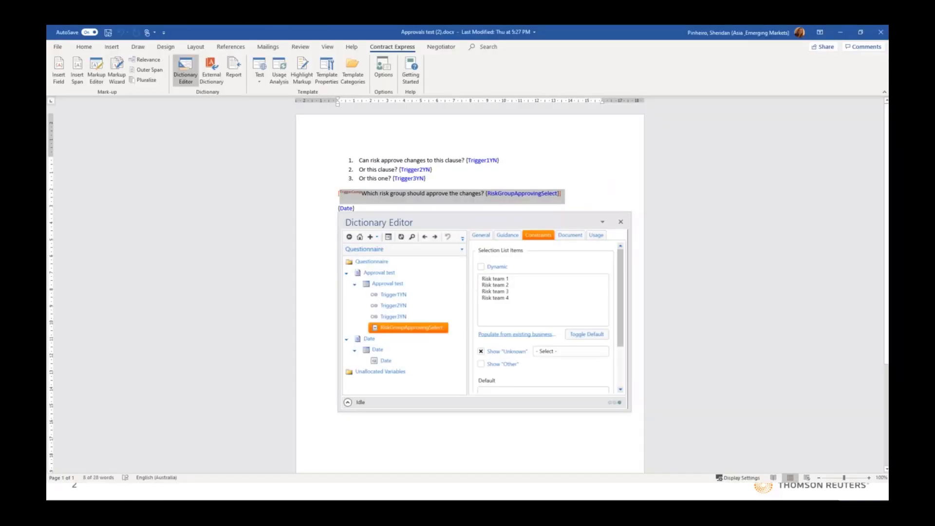
drag(446, 222, 426, 249)
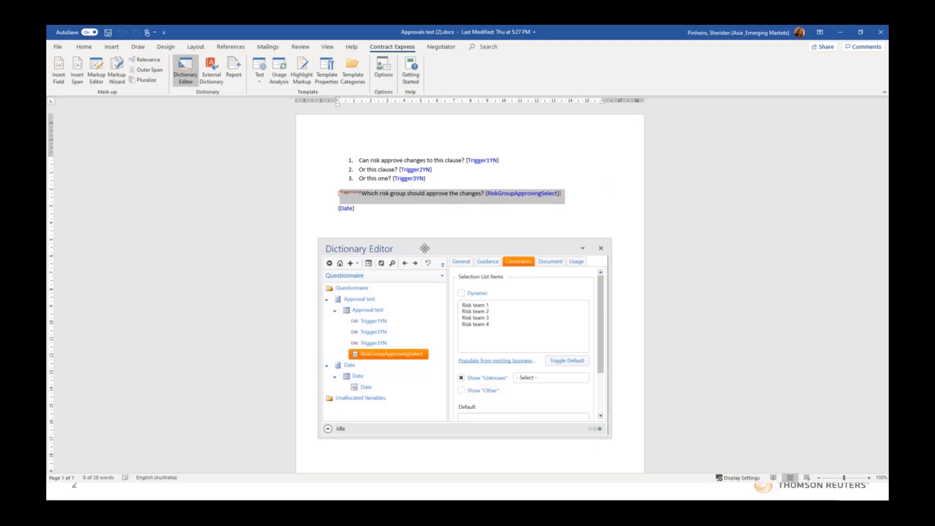
click(373, 320)
click(462, 261)
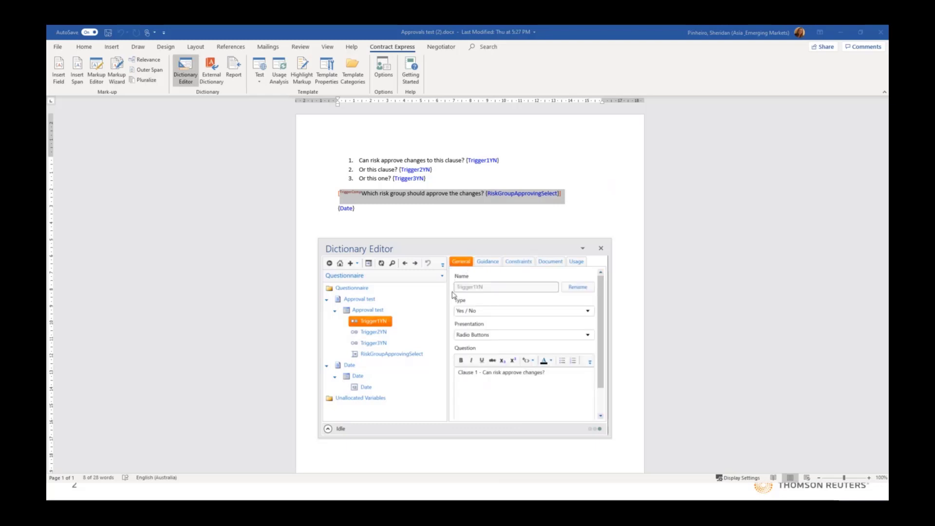
click(375, 334)
click(377, 343)
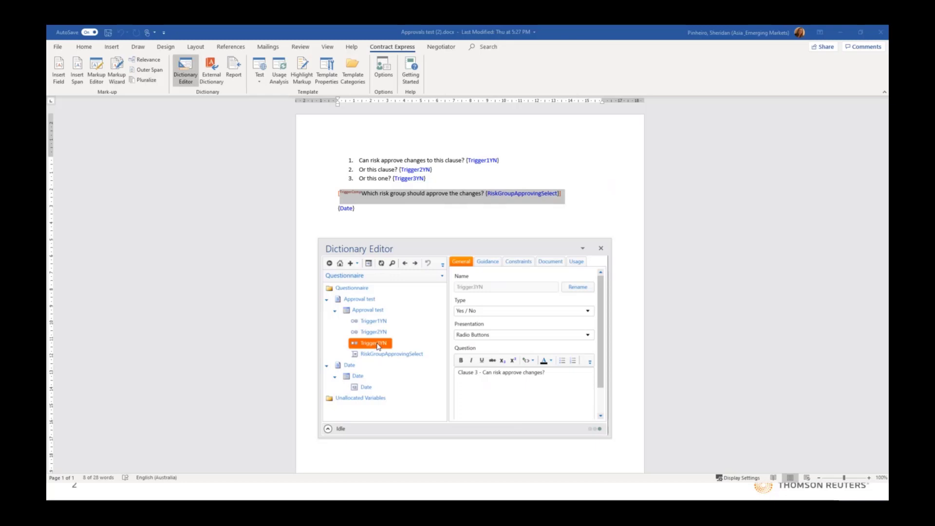
click(394, 354)
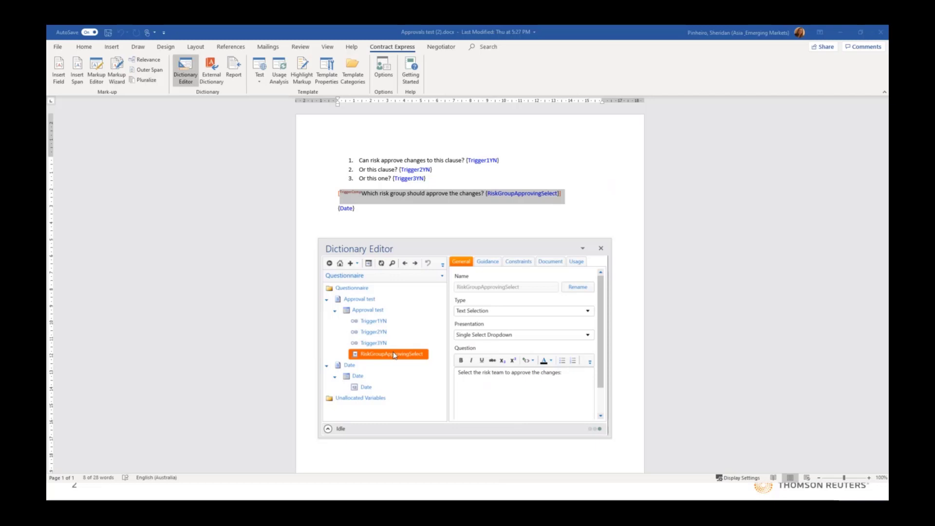
click(531, 264)
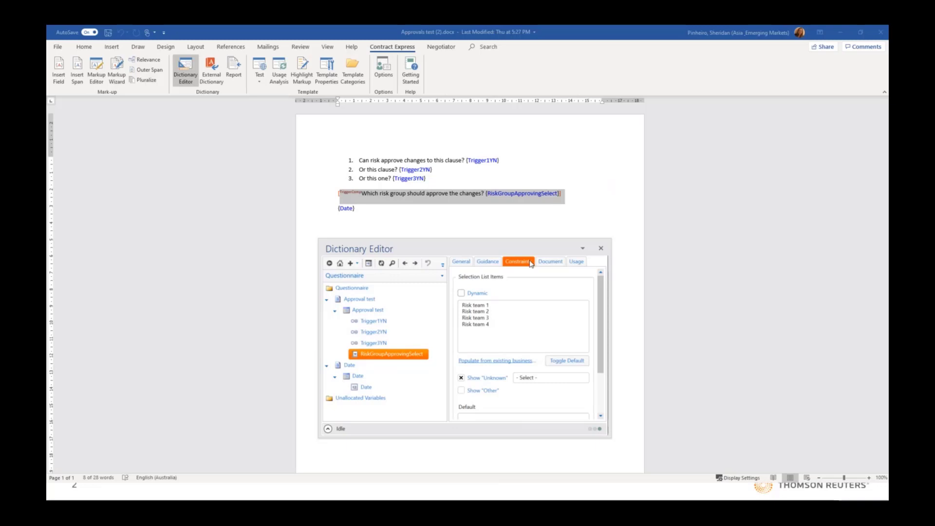
click(368, 388)
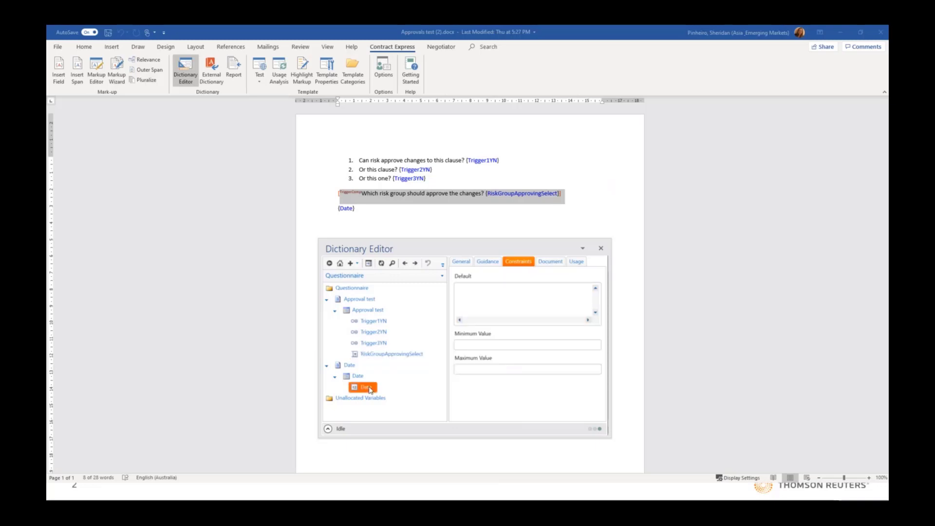
click(463, 263)
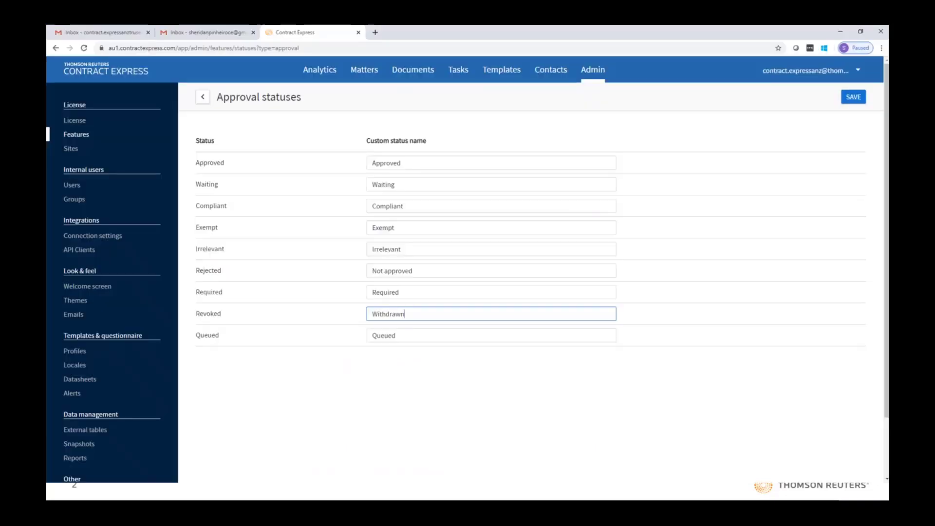
Open the Approvals test template in Contract Express and review which users and roles it is shared with.
click(500, 72)
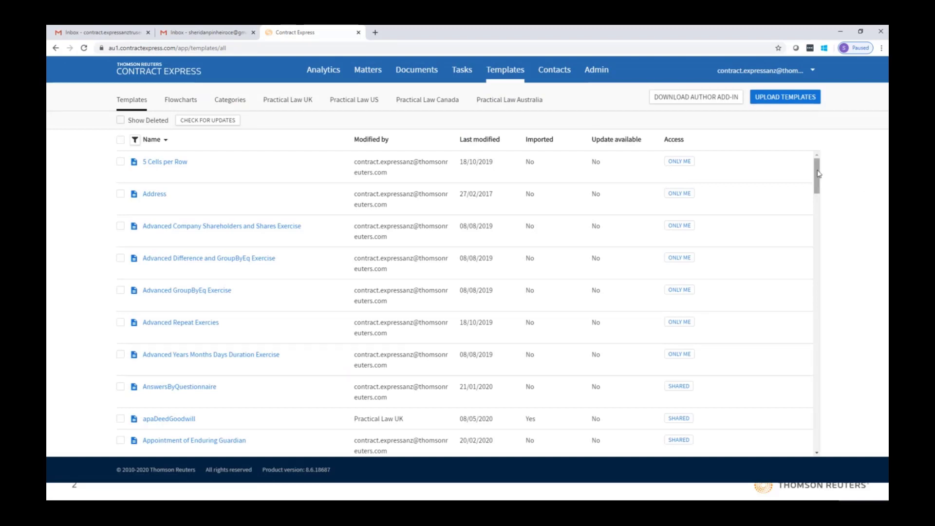
drag(818, 173, 818, 200)
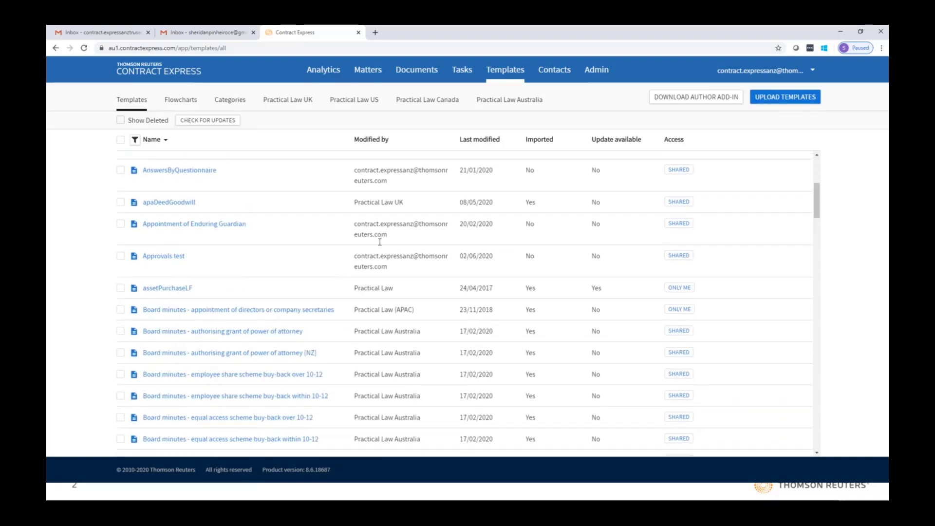
click(177, 263)
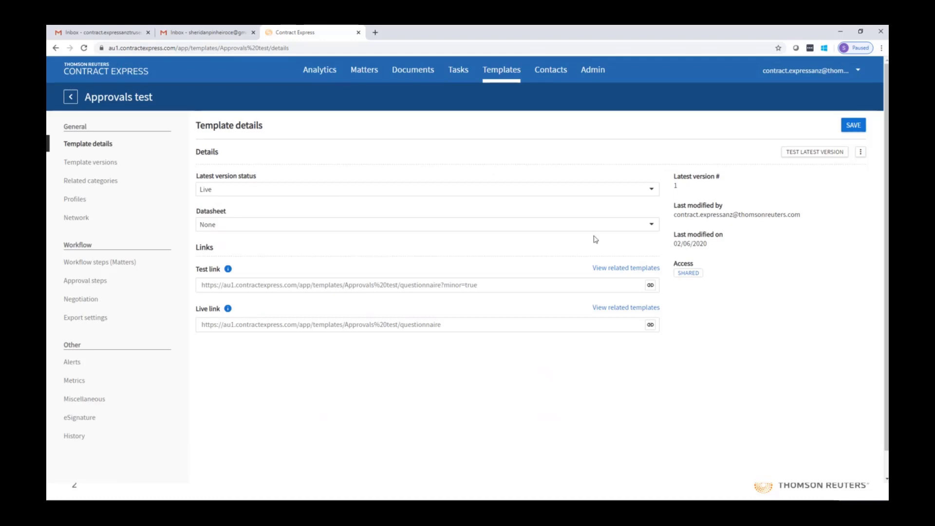
click(689, 273)
click(721, 123)
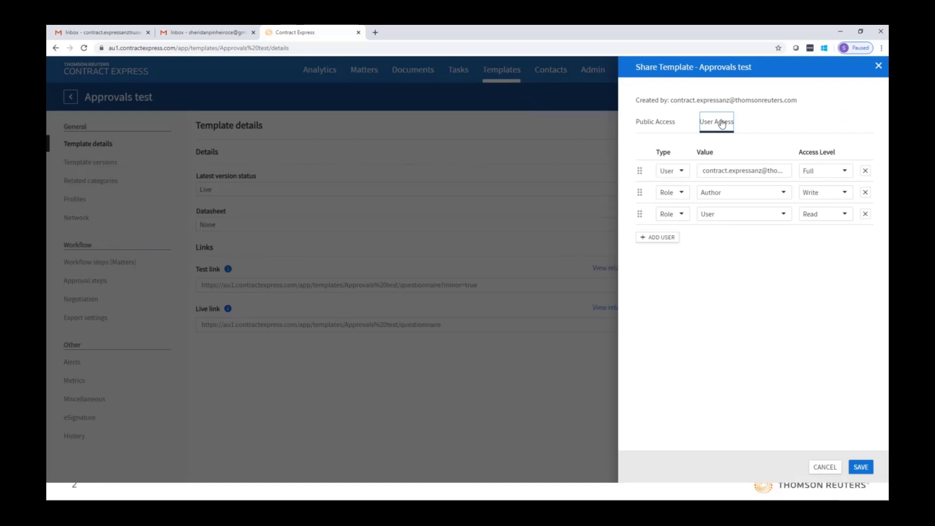
click(879, 68)
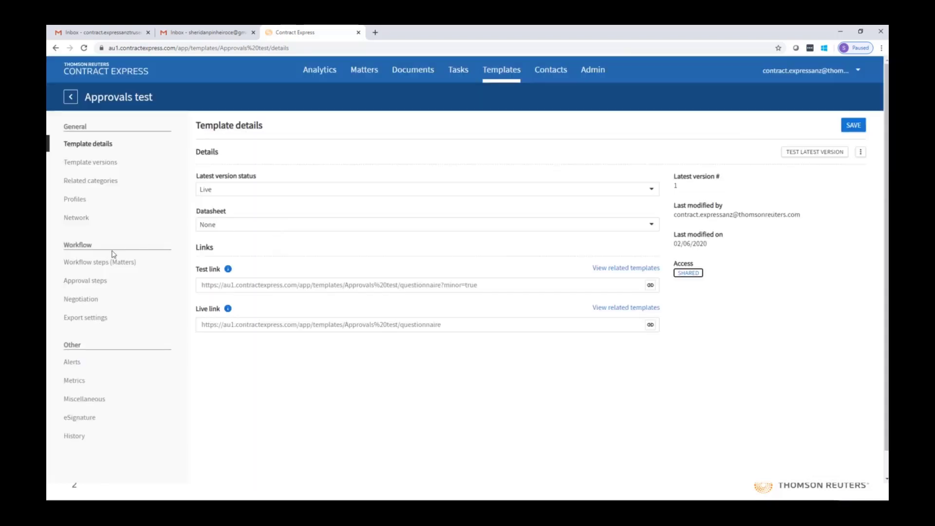
Add a new approval step to the template with the title "Risk team 1 approval".
click(100, 283)
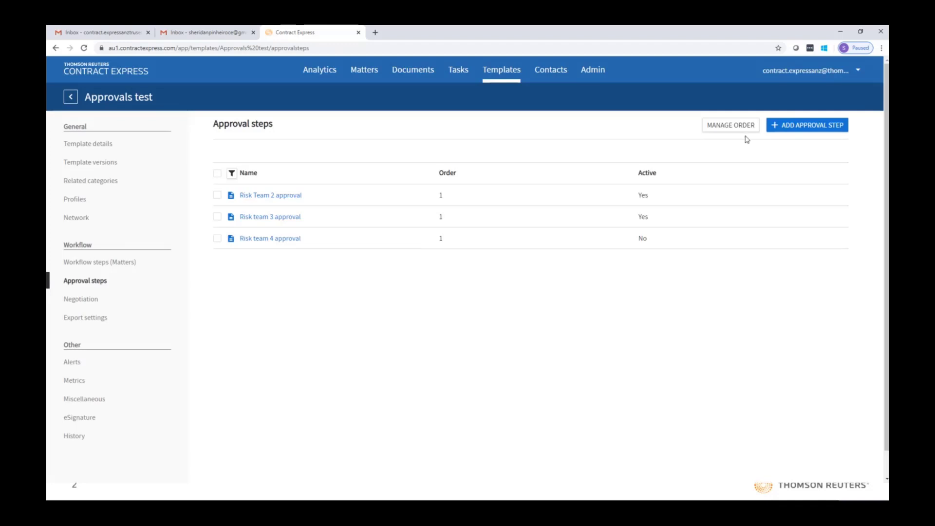
click(778, 130)
click(294, 175)
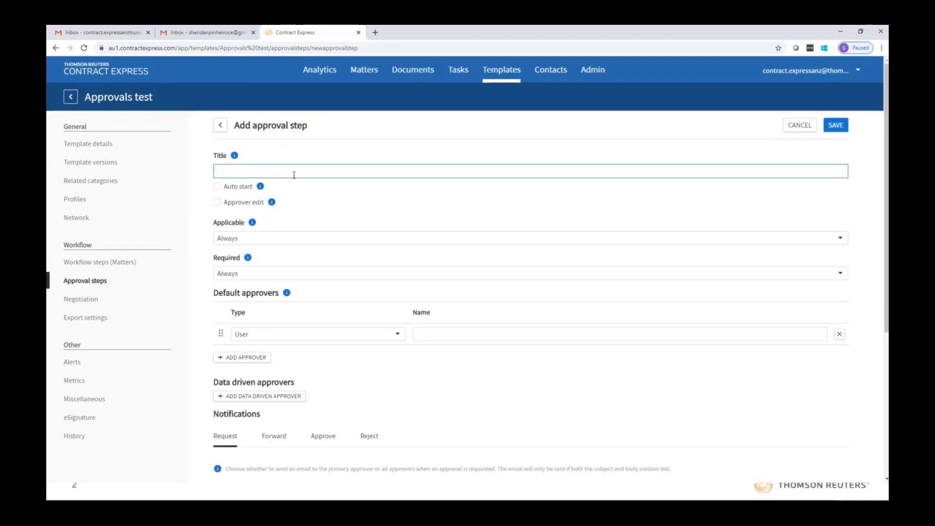
text(Risk team 1 approval)
click(217, 188)
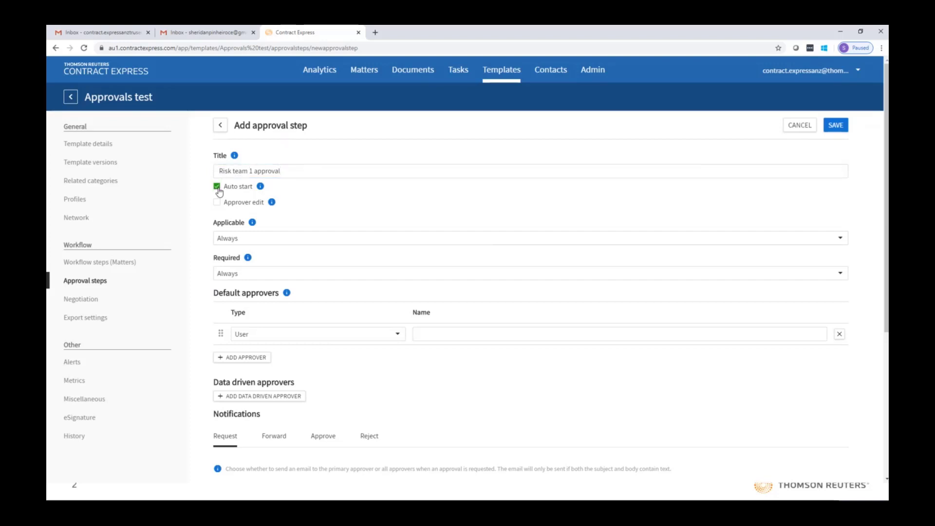
click(219, 192)
click(218, 203)
click(218, 203)
Make the approval step's applicability "Dependent on rule below".
drag(245, 222, 215, 225)
click(284, 244)
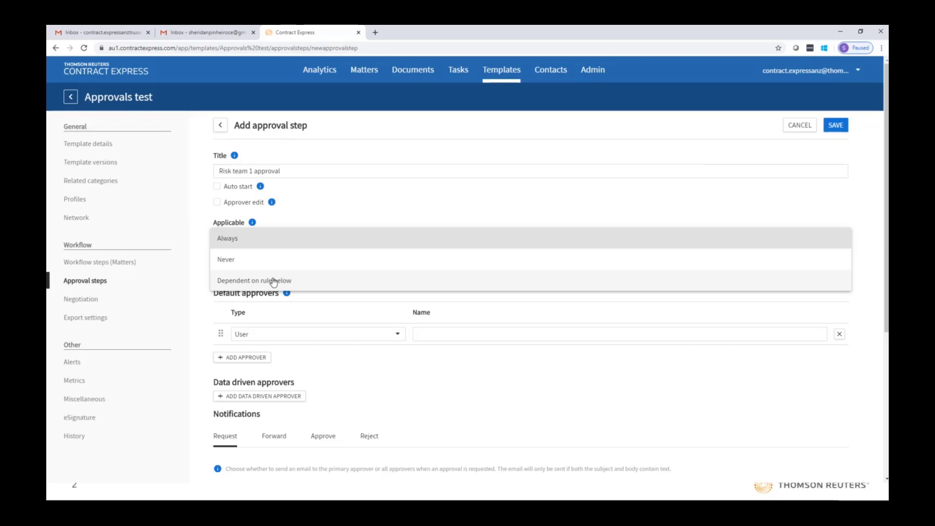
click(274, 281)
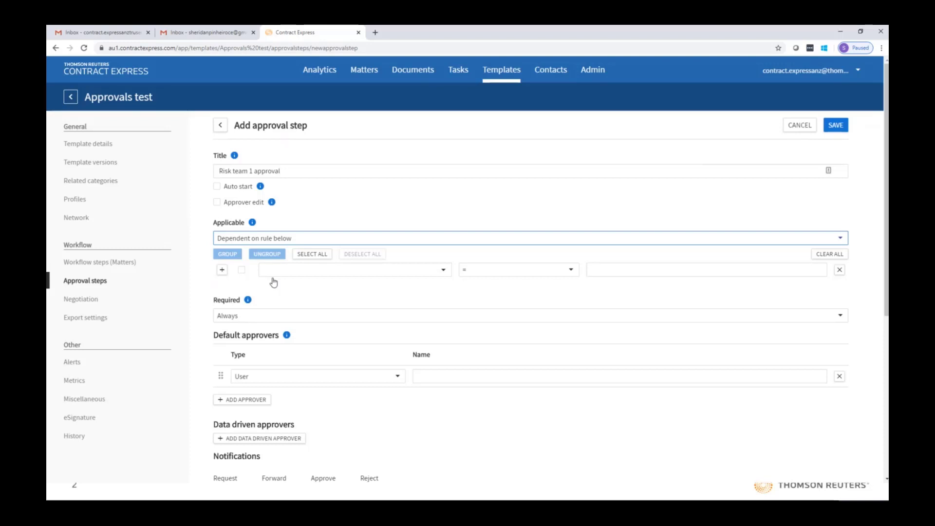
click(276, 271)
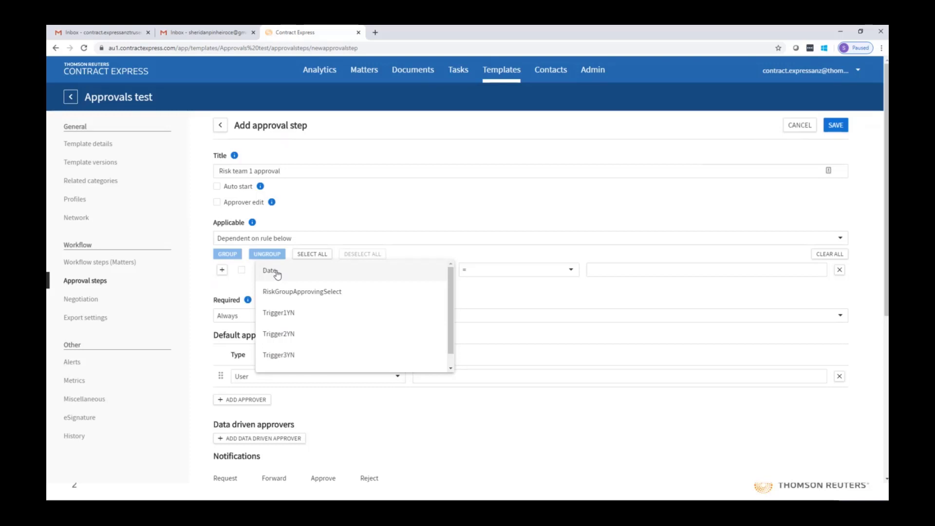
click(484, 270)
click(484, 270)
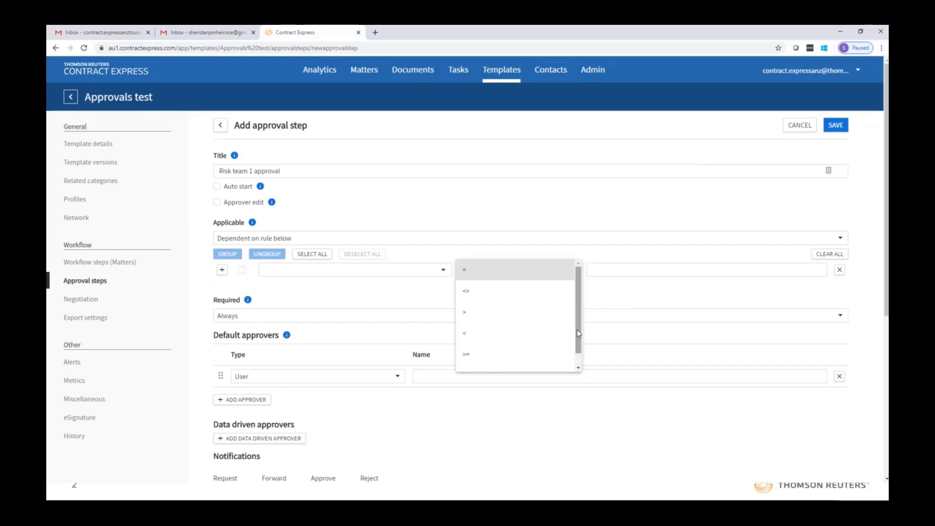
drag(579, 332, 579, 350)
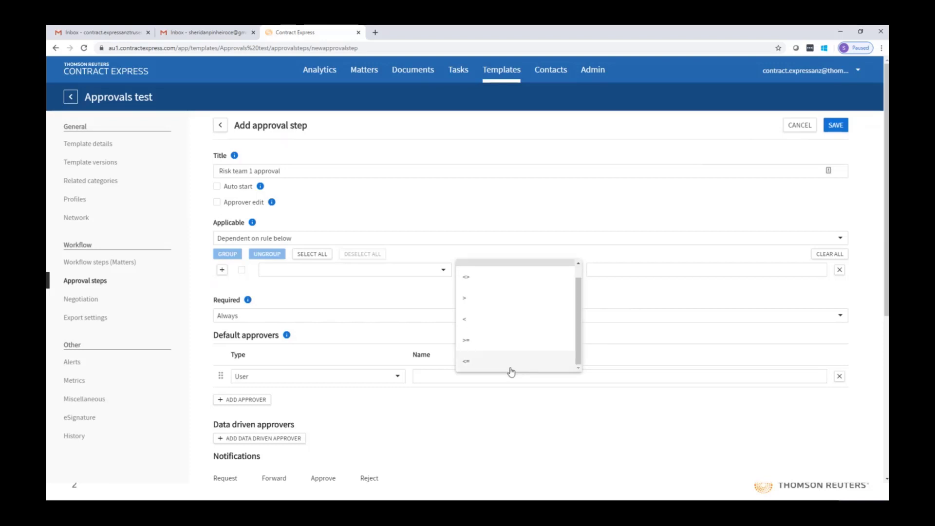
click(619, 273)
click(624, 272)
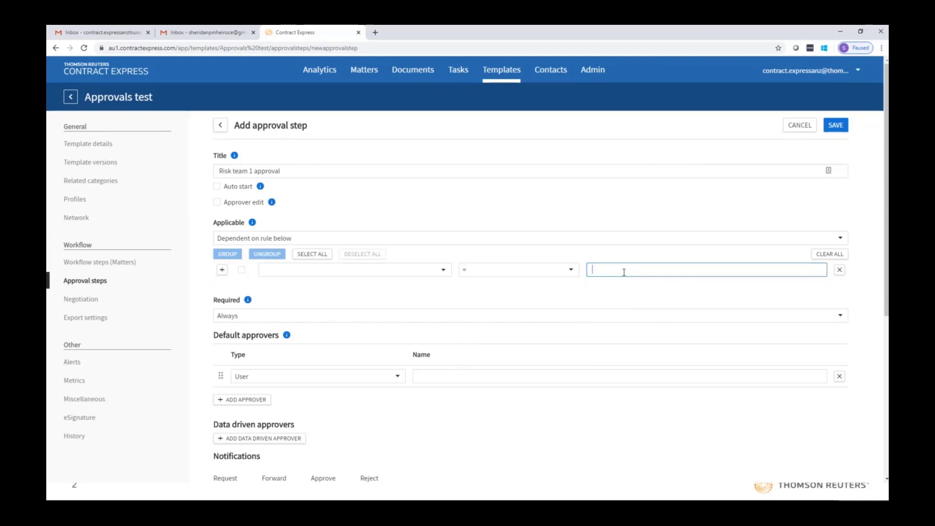
click(223, 270)
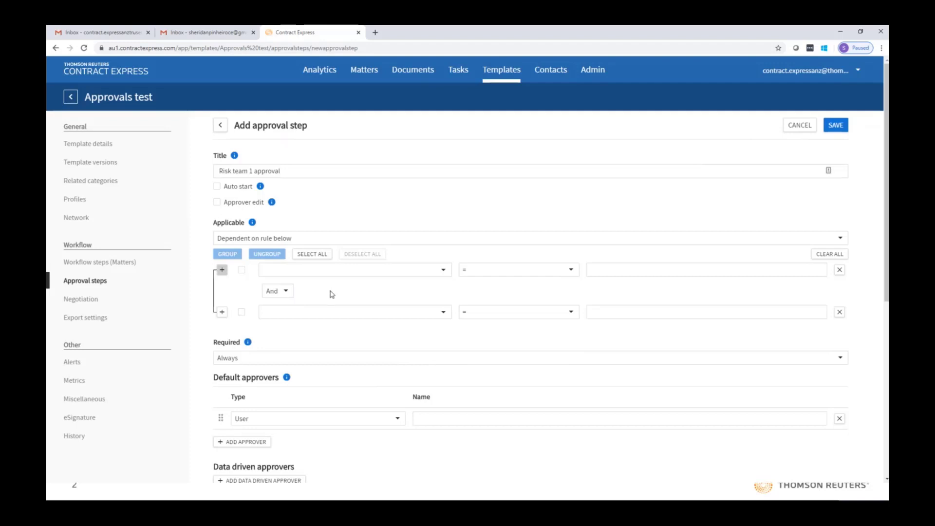
click(272, 291)
click(282, 313)
click(839, 312)
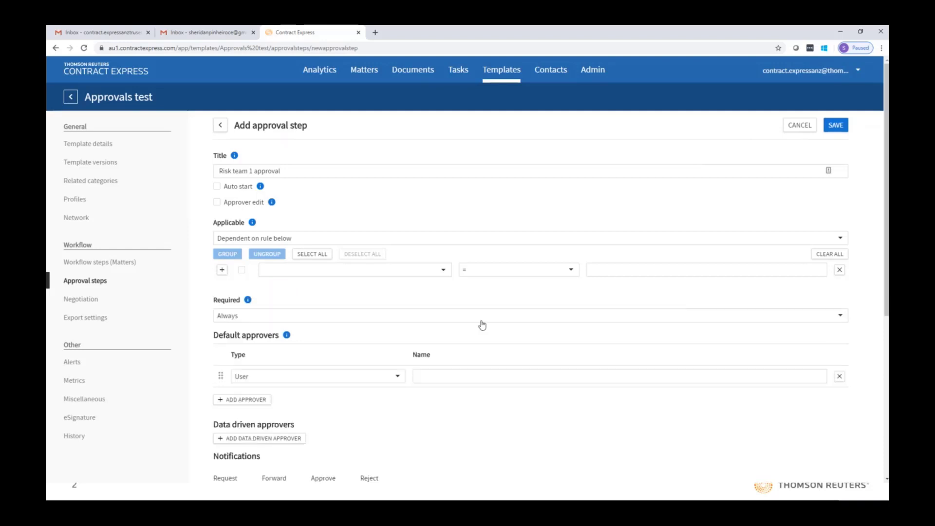
Set the first condition of the applicability rule to Trigger1YN = True.
click(370, 271)
click(361, 313)
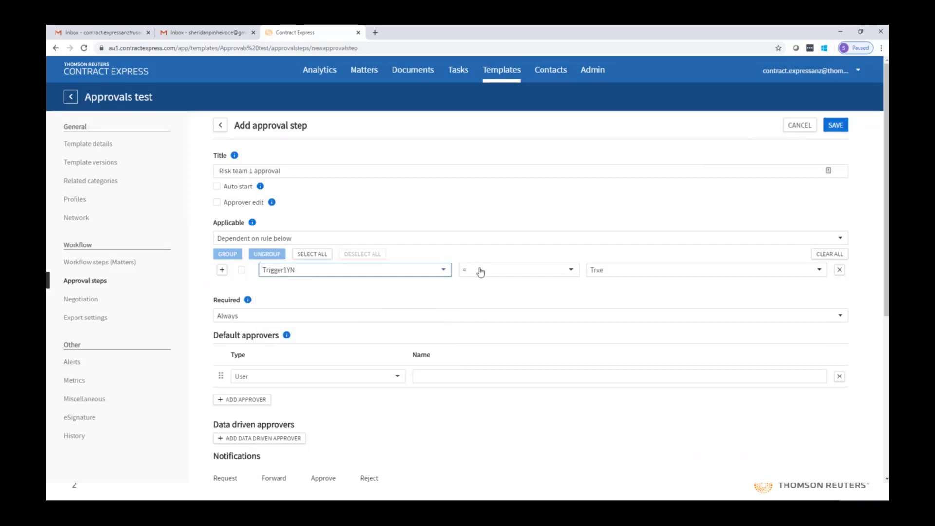
click(608, 275)
click(608, 275)
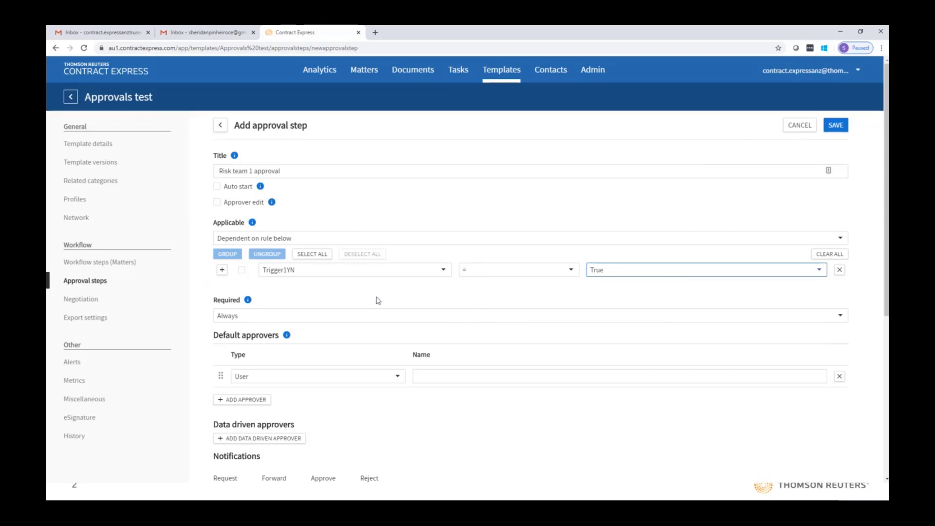
Add a second condition to the applicability rule, Trigger2YN = True, joined to the first with Or.
click(223, 272)
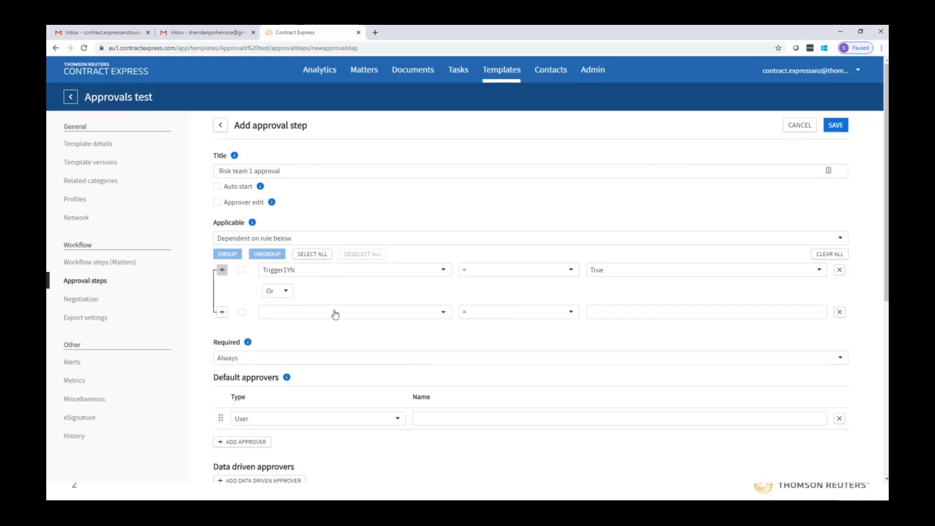
click(306, 316)
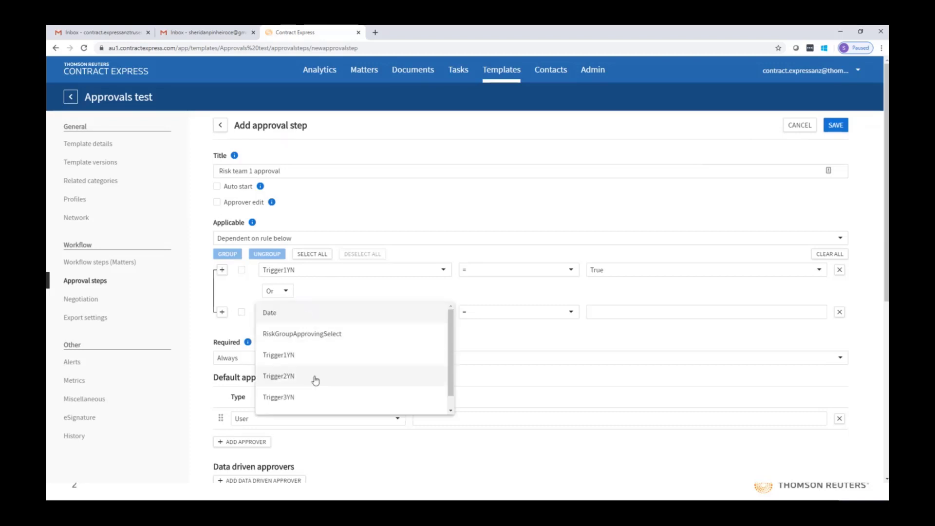
click(315, 380)
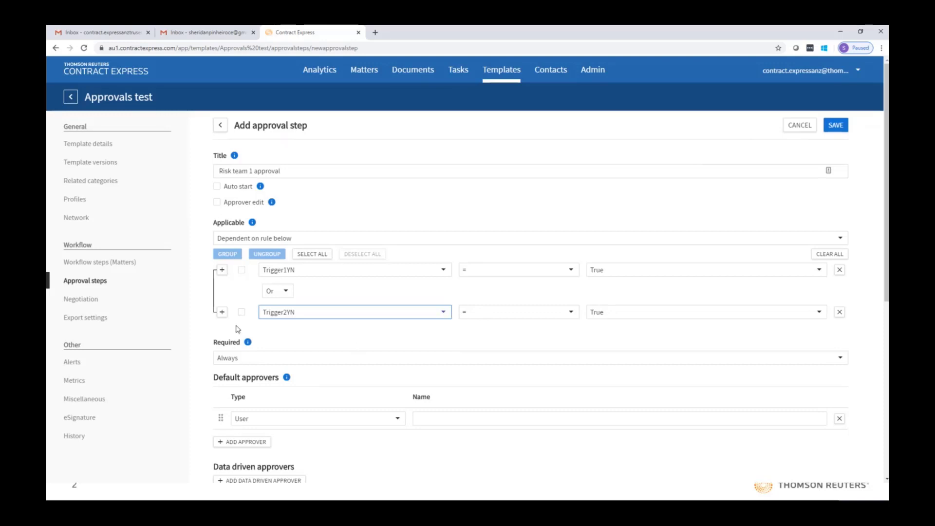
Add a third condition to the applicability rule, Trigger3YN = True, joined to the second with Or.
click(221, 315)
click(299, 354)
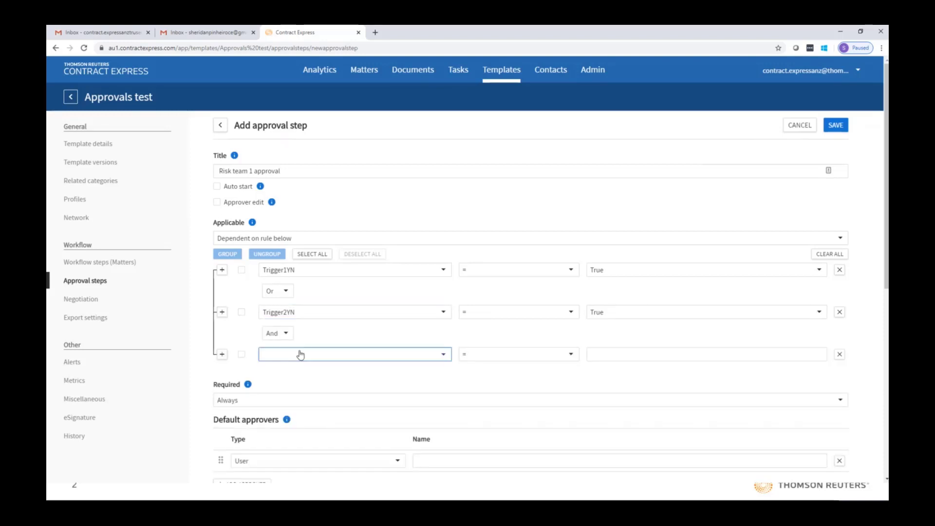
click(310, 440)
click(286, 335)
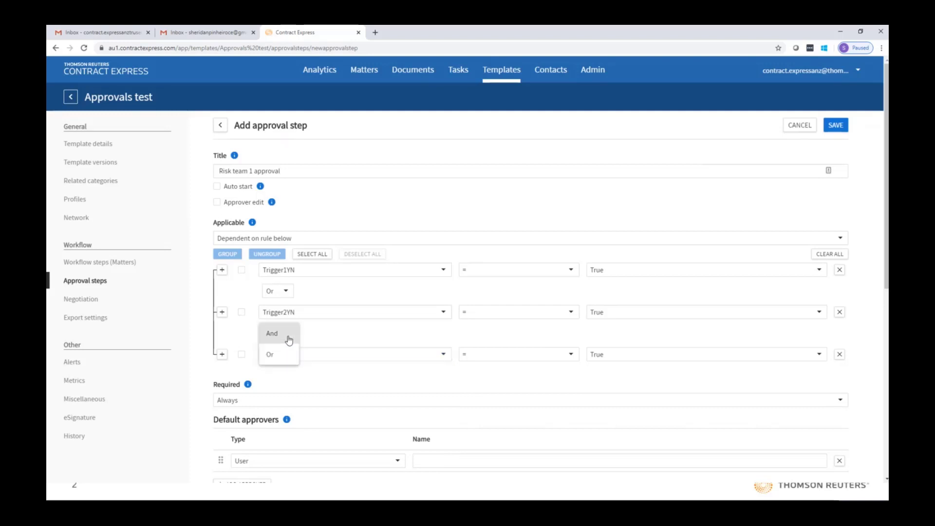
click(289, 356)
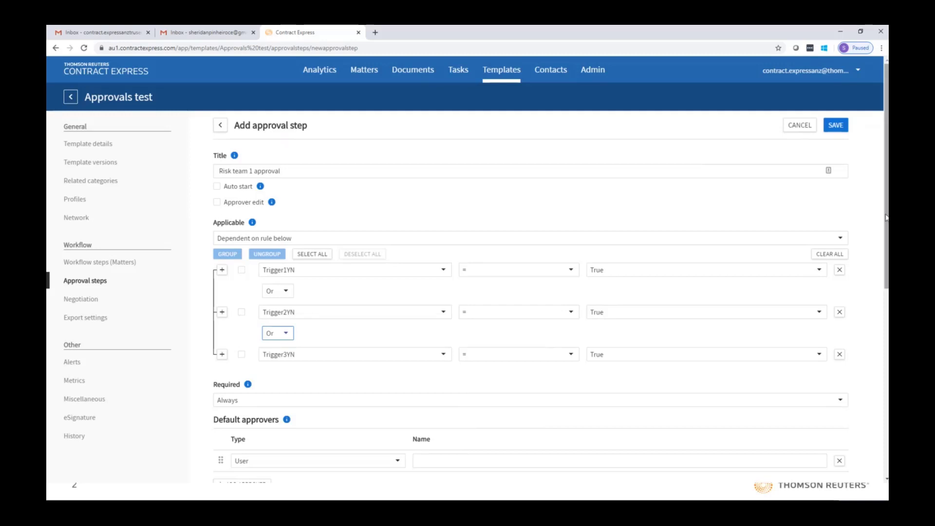
drag(885, 218, 885, 298)
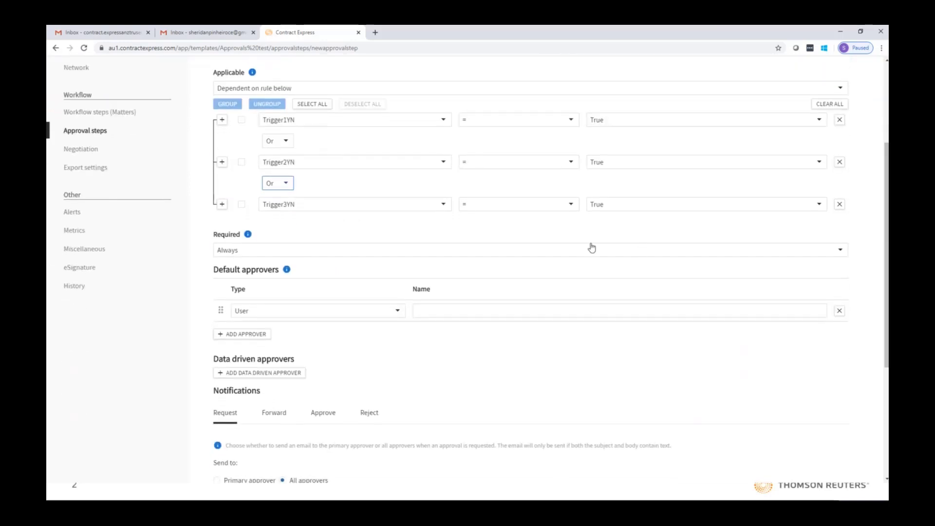
Switch to the Approvals test document in Word and examine the constraints of the RiskGroupApprovingSelect variable in the Dictionary Editor.
double_click(214, 238)
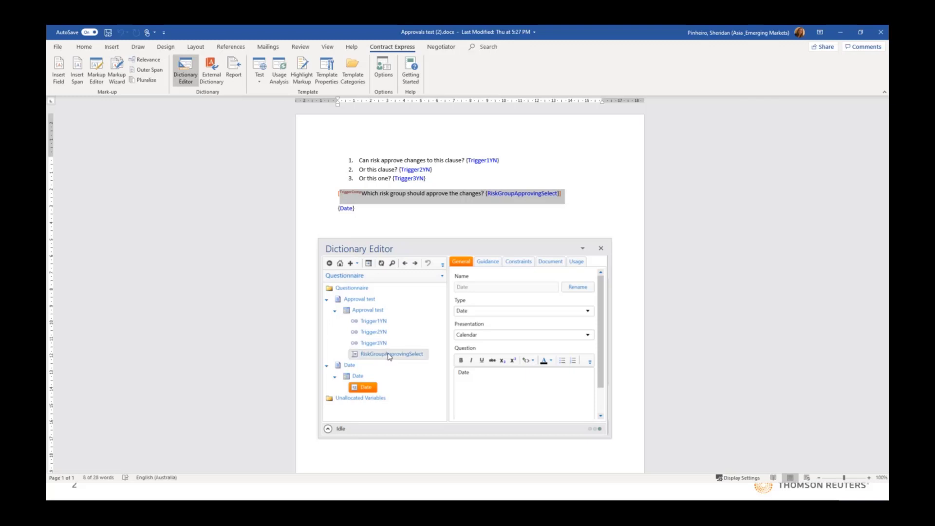
click(389, 355)
click(525, 264)
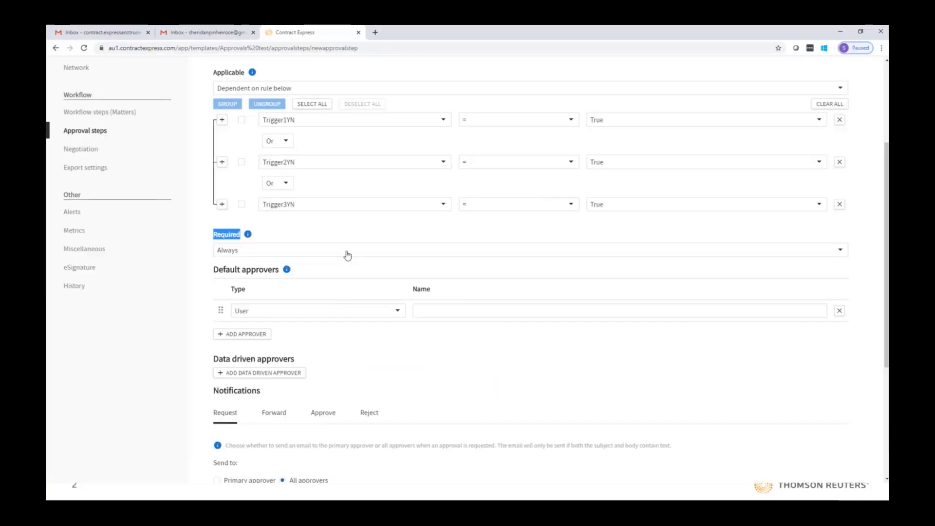
click(347, 250)
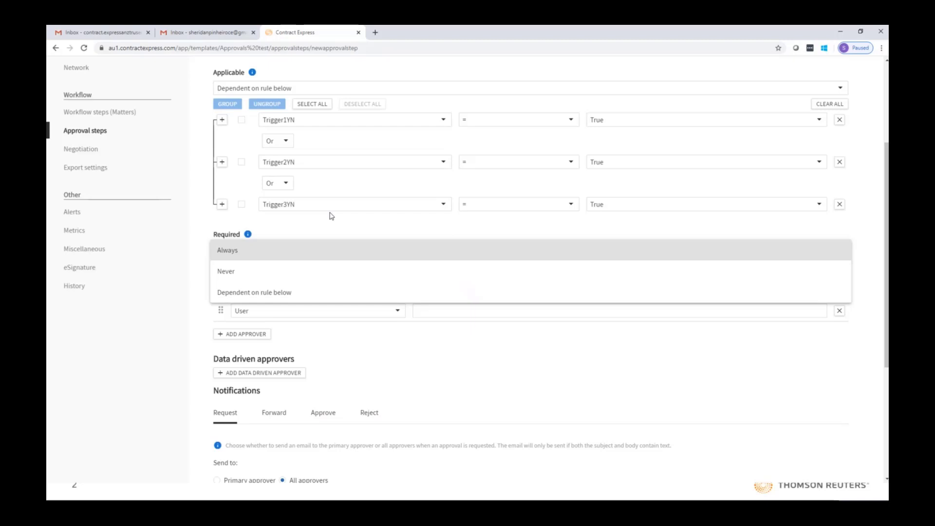
click(836, 234)
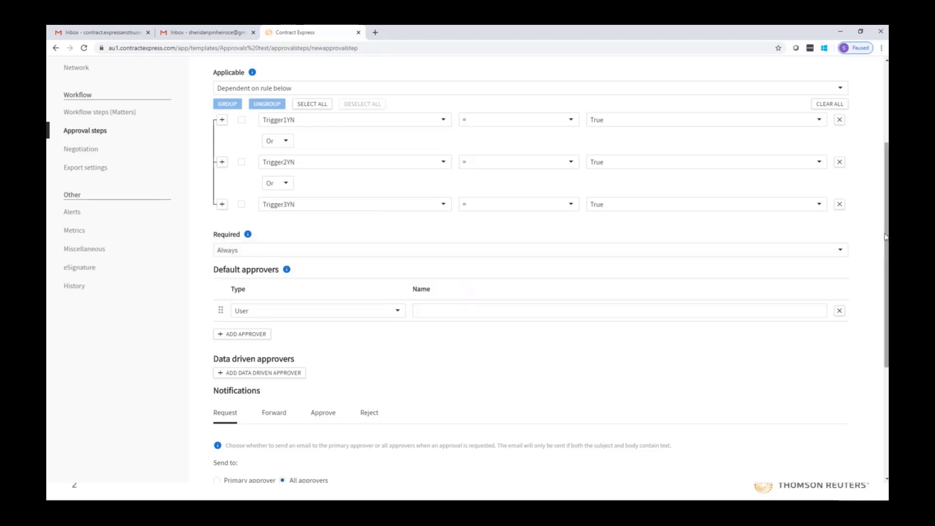
scroll(458, 117, up, 3)
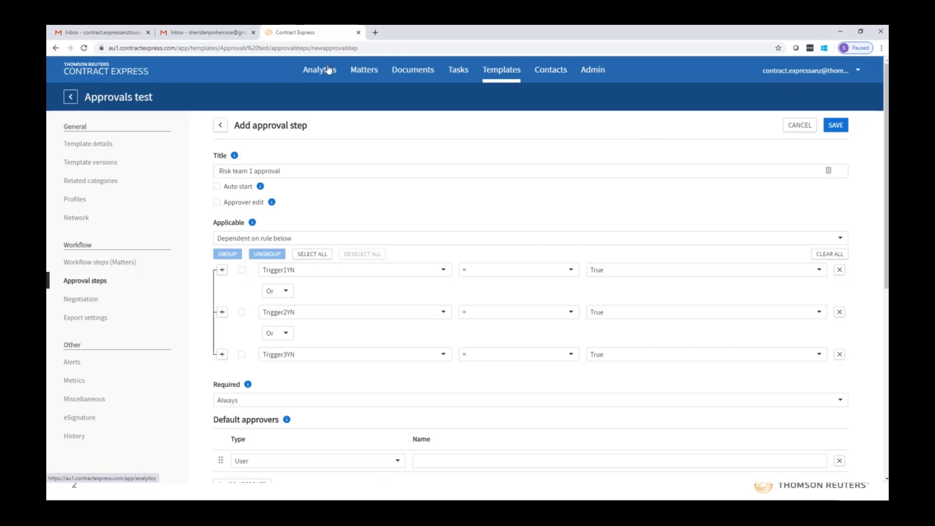
scroll(536, 243, down, 2)
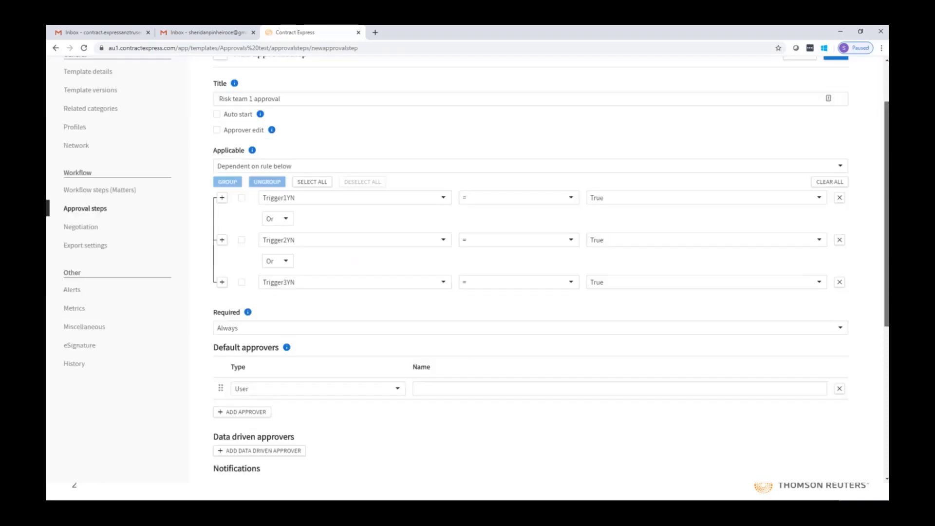
scroll(418, 257, down, 3)
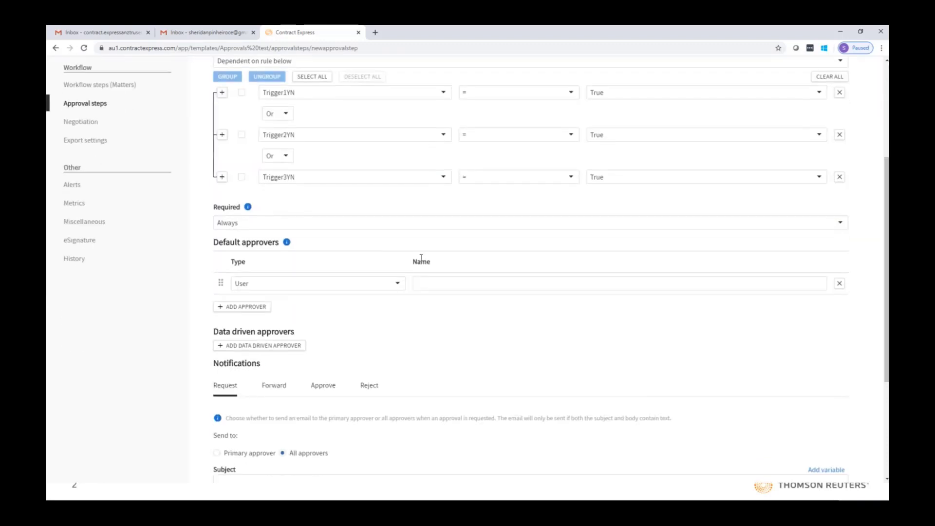
Set Required to "Dependent on rule below" with the single condition RiskGroupApprovingSelect = Risk team 1.
click(309, 228)
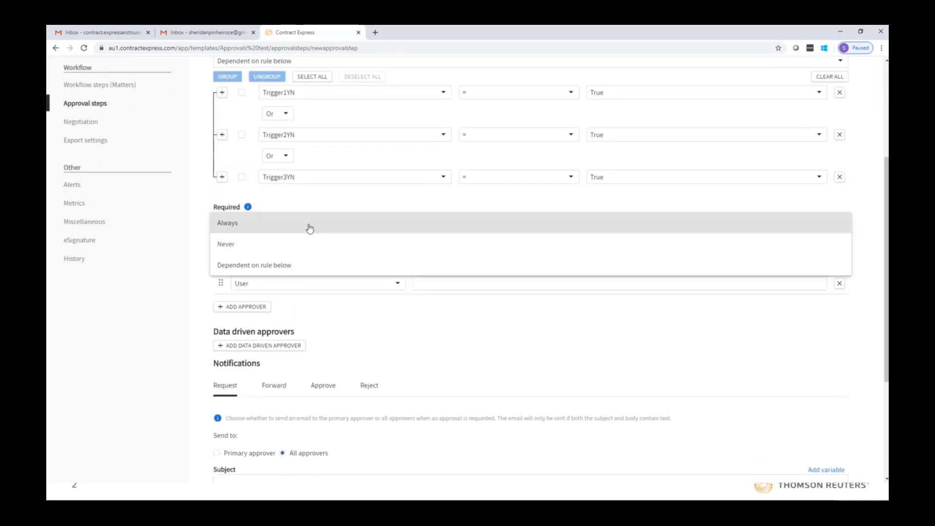
click(318, 267)
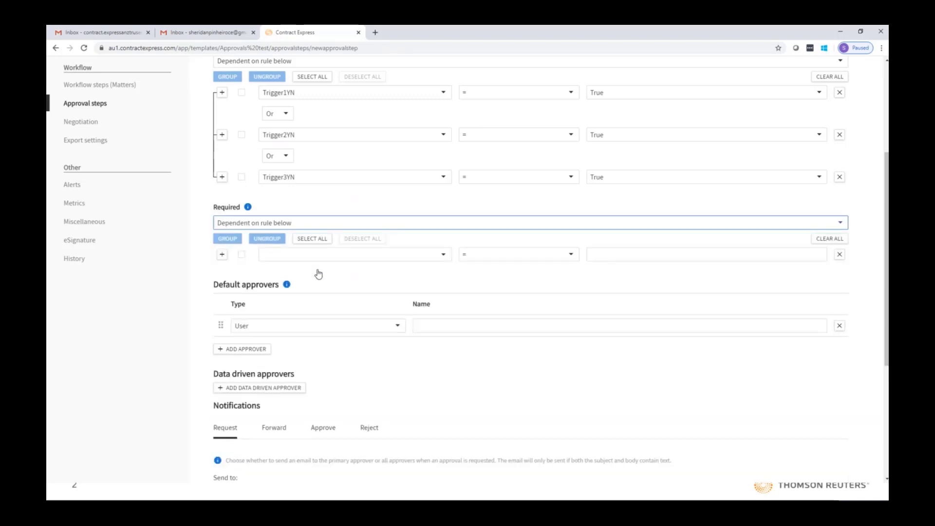
click(341, 254)
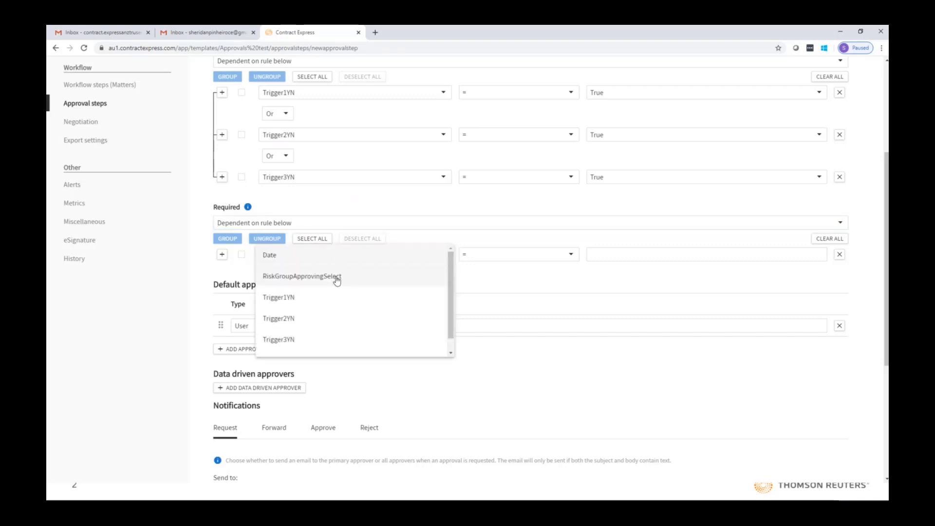
click(337, 277)
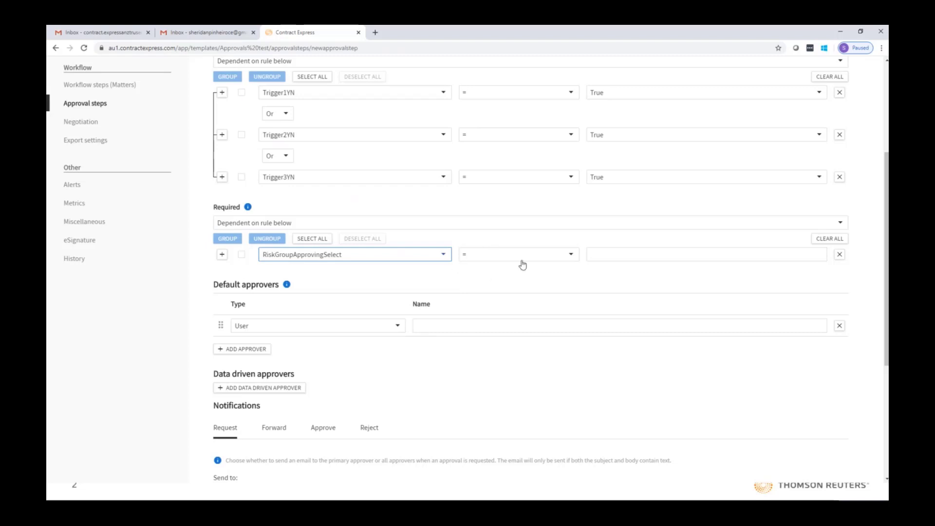
click(604, 254)
text(Ris)
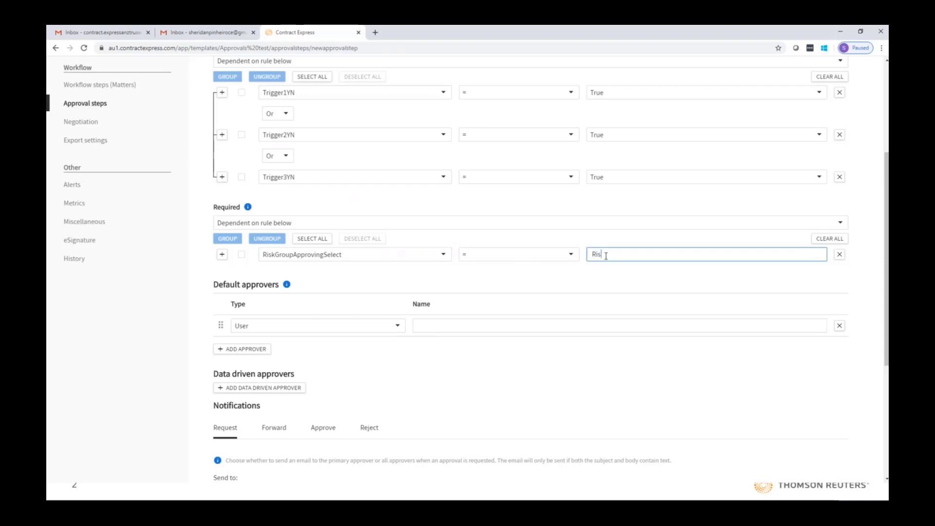
text(k Team 1)
click(221, 254)
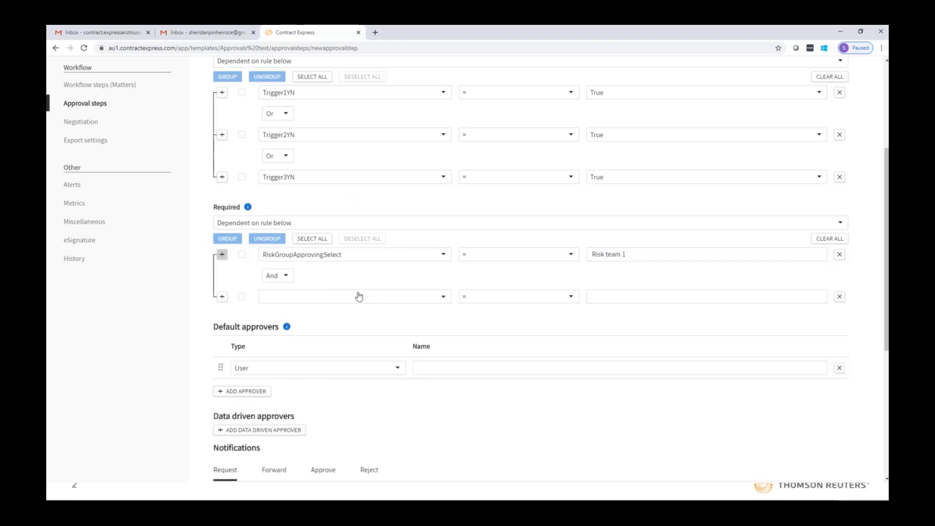
click(839, 297)
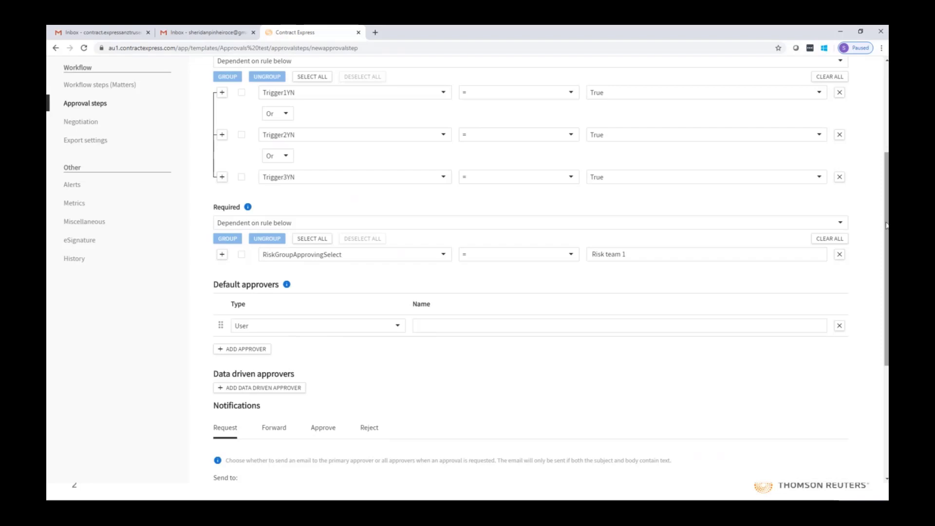
Keep the default approver's type as User and fill in the approver's e-mail.
scroll(882, 294, down, 3)
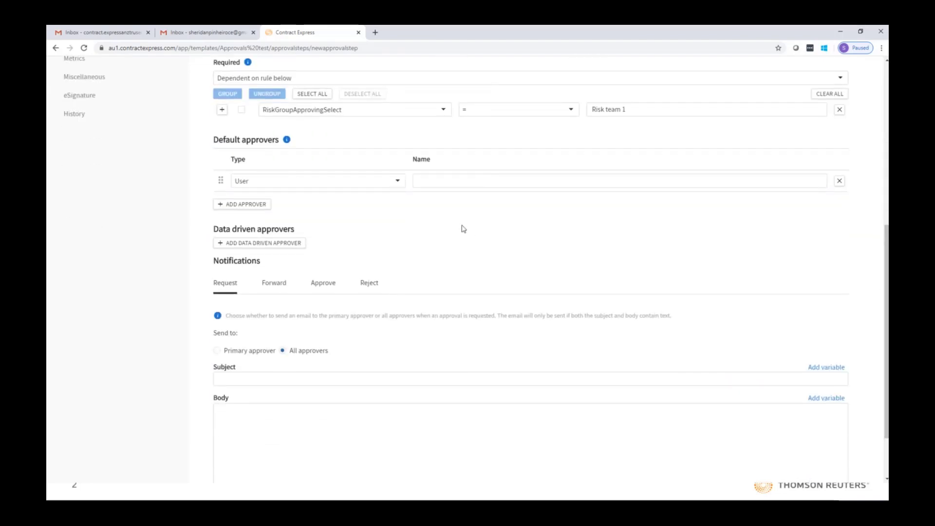
click(383, 186)
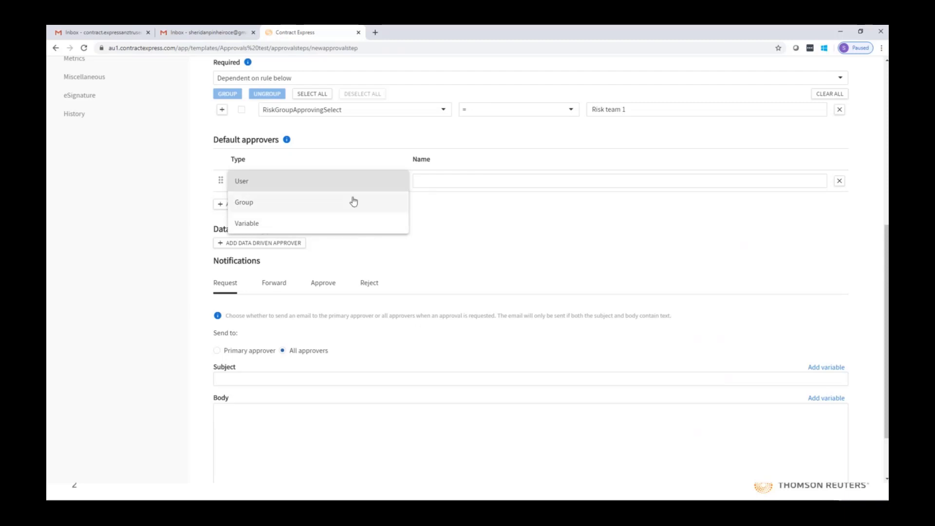
click(344, 182)
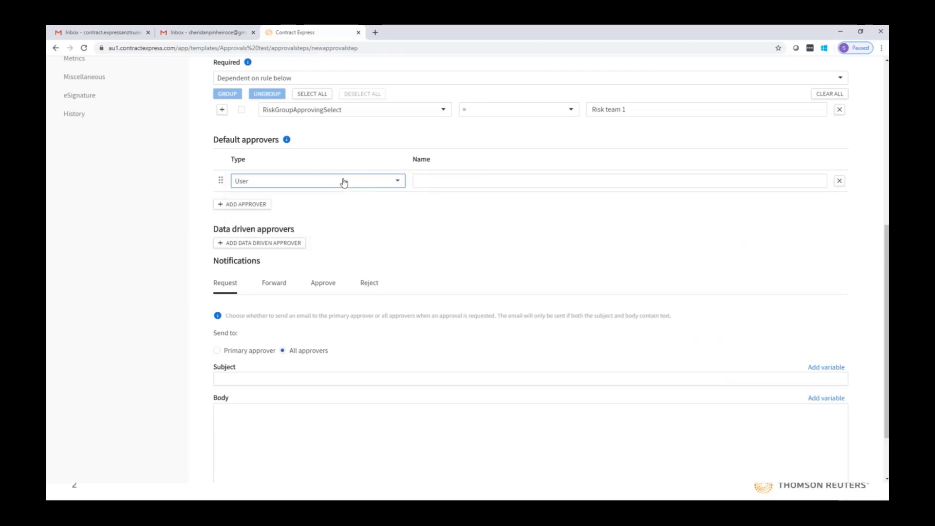
click(465, 180)
text(con)
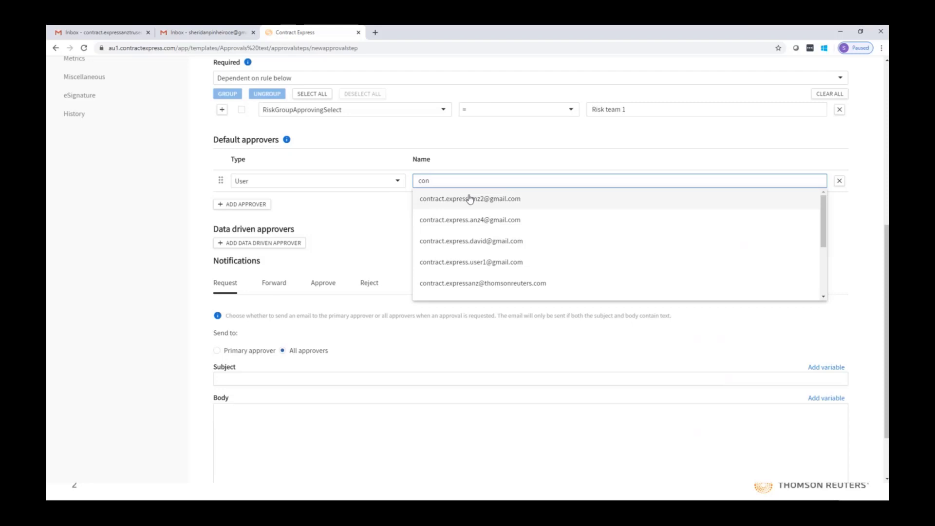
click(470, 199)
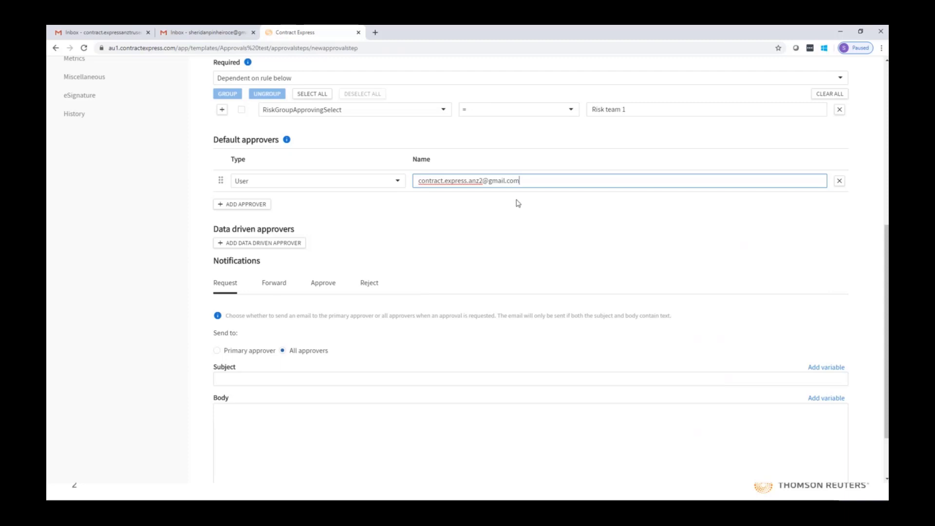
Change the default approver's type to Group and replace its name with the Approvers group.
click(399, 183)
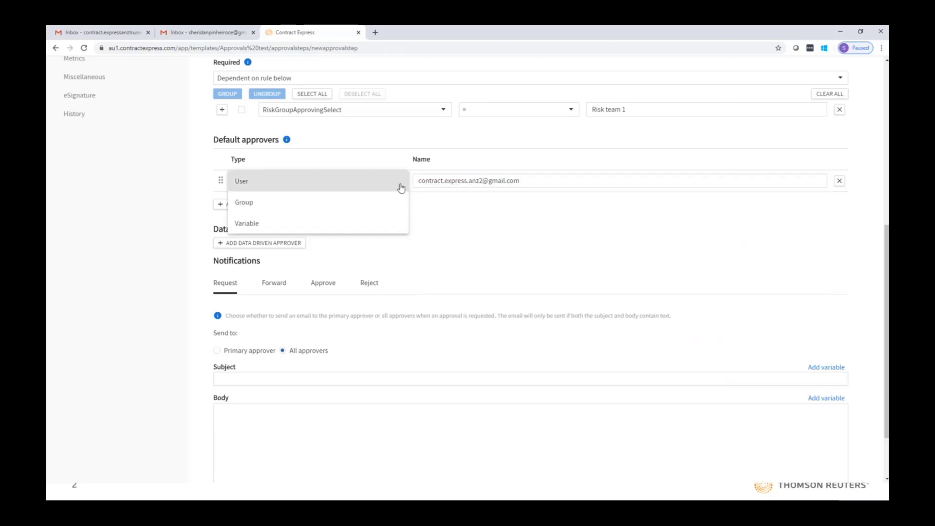
click(364, 205)
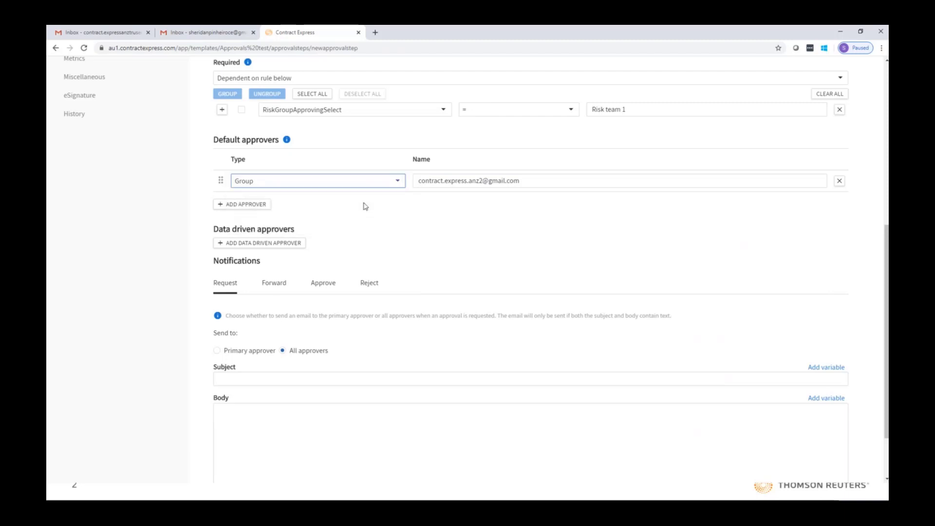
click(547, 177)
drag(545, 180, 390, 196)
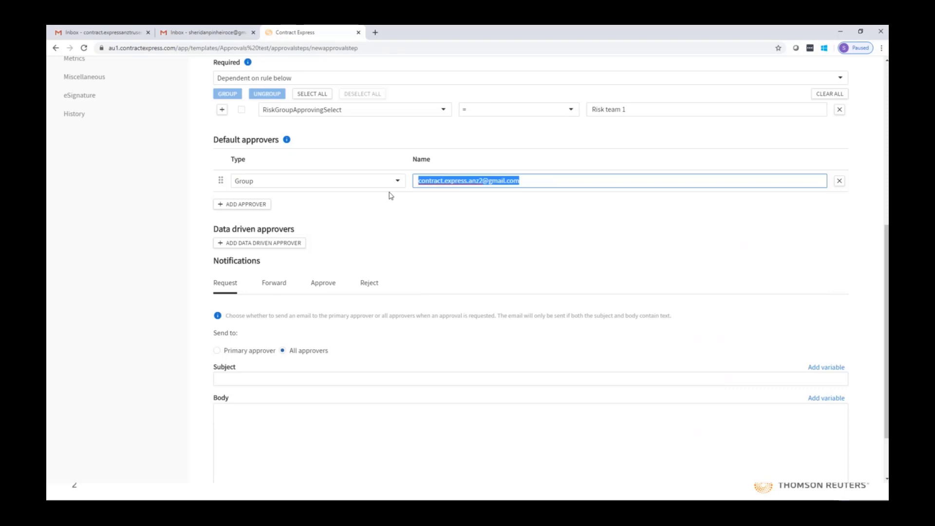
key(BackSpace)
text(appro)
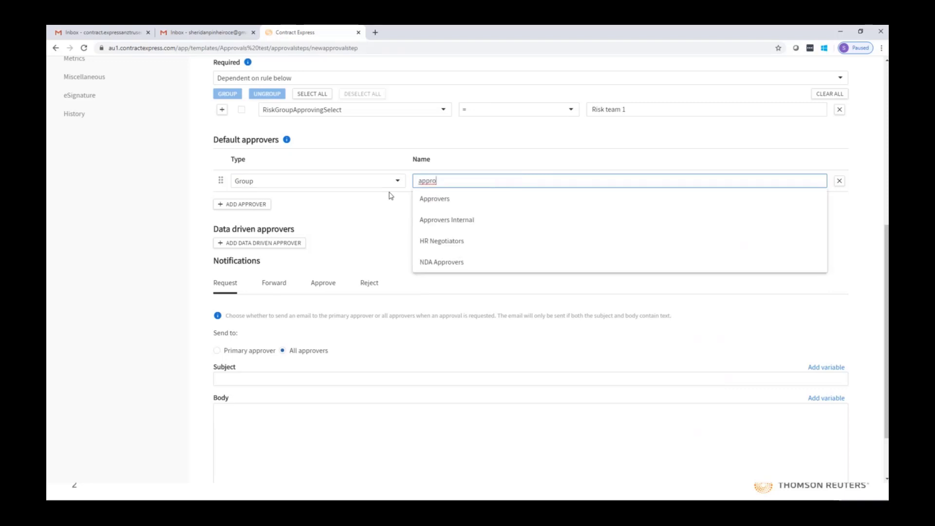
click(440, 209)
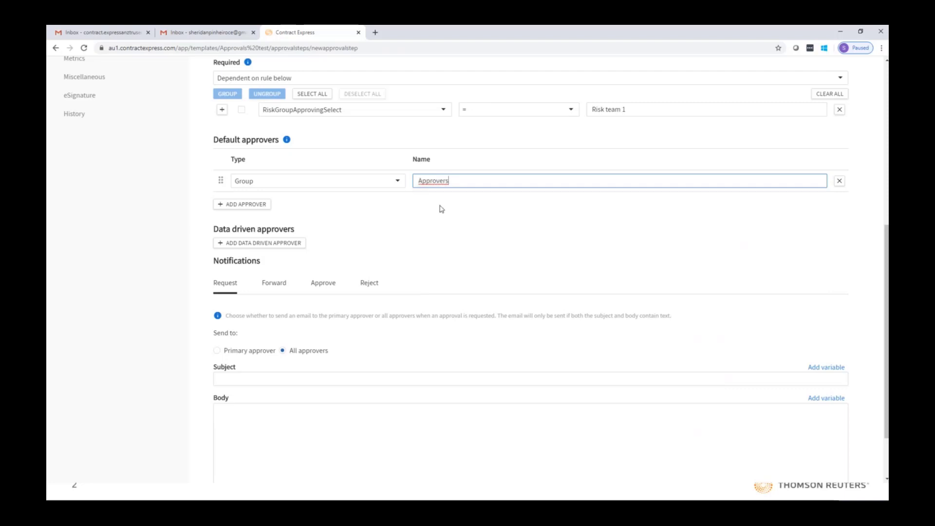
click(361, 186)
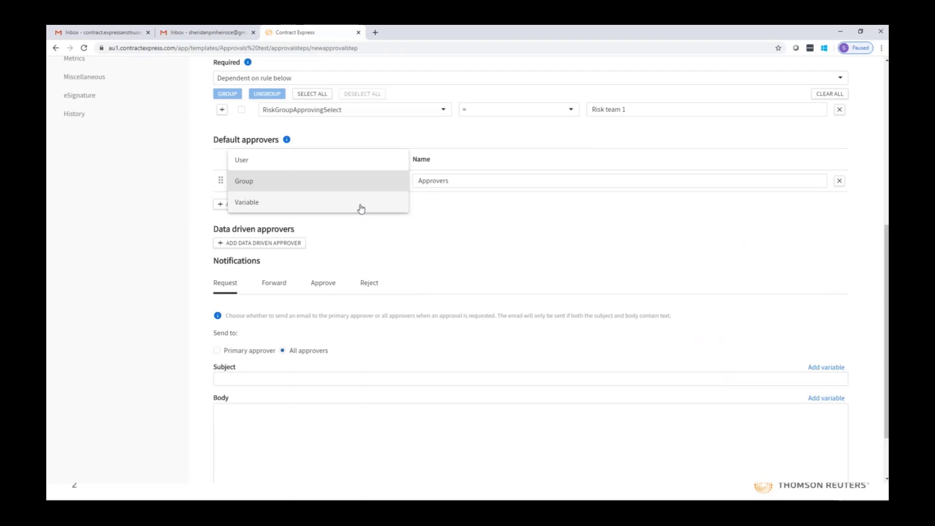
click(348, 225)
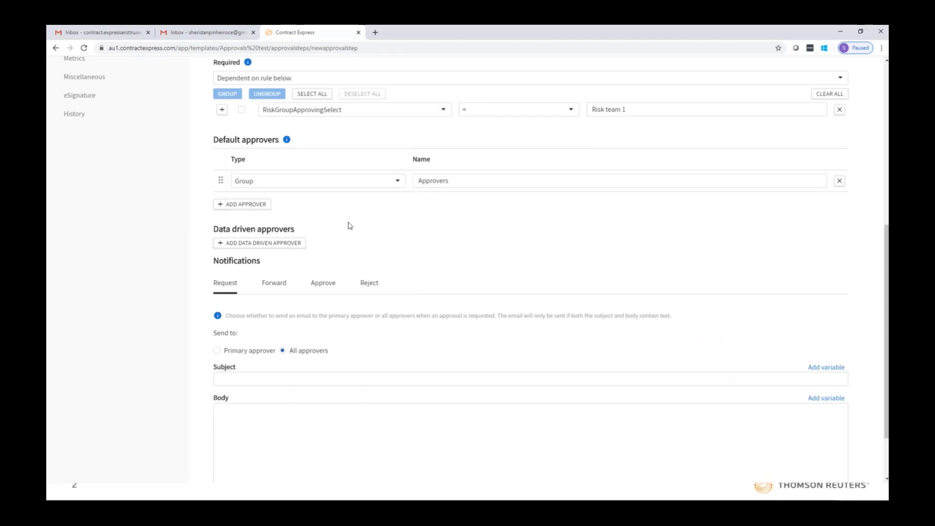
Add an extra default approver and a data driven approver, and remove both again.
click(238, 205)
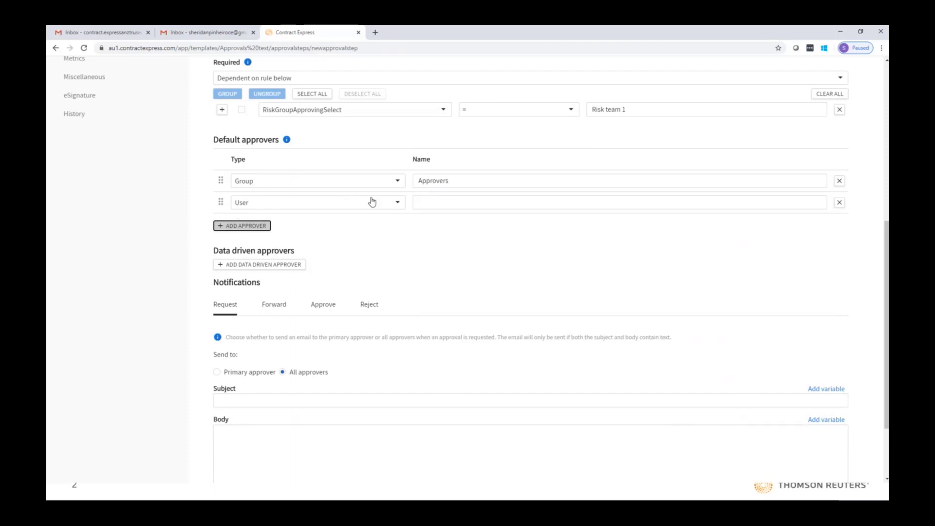
click(839, 203)
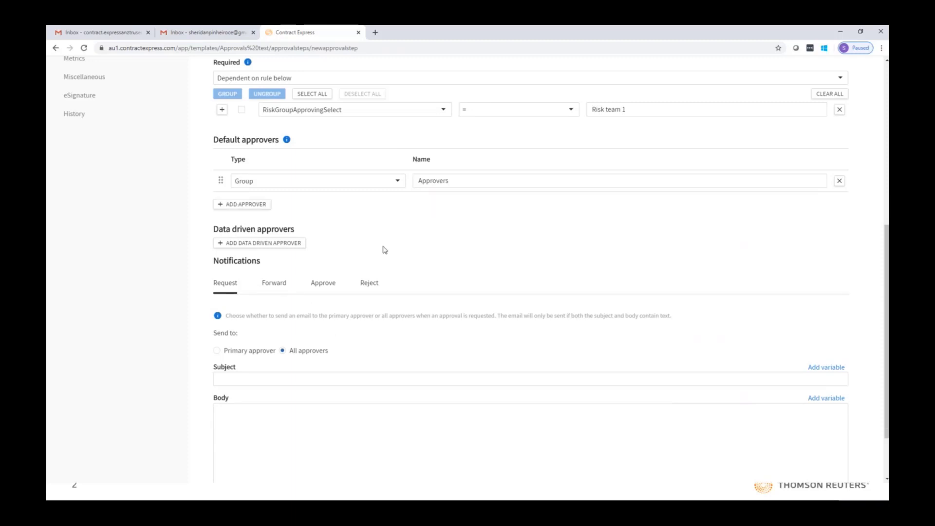
click(287, 245)
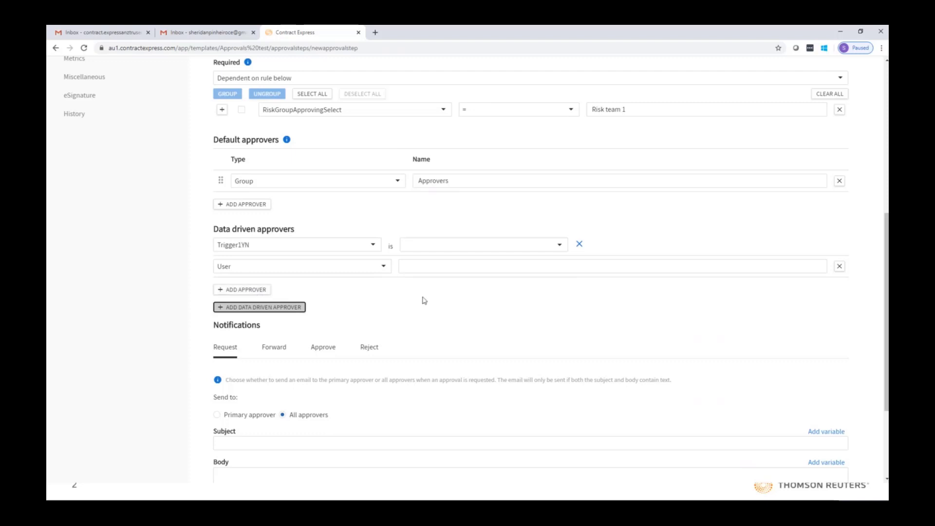
click(842, 267)
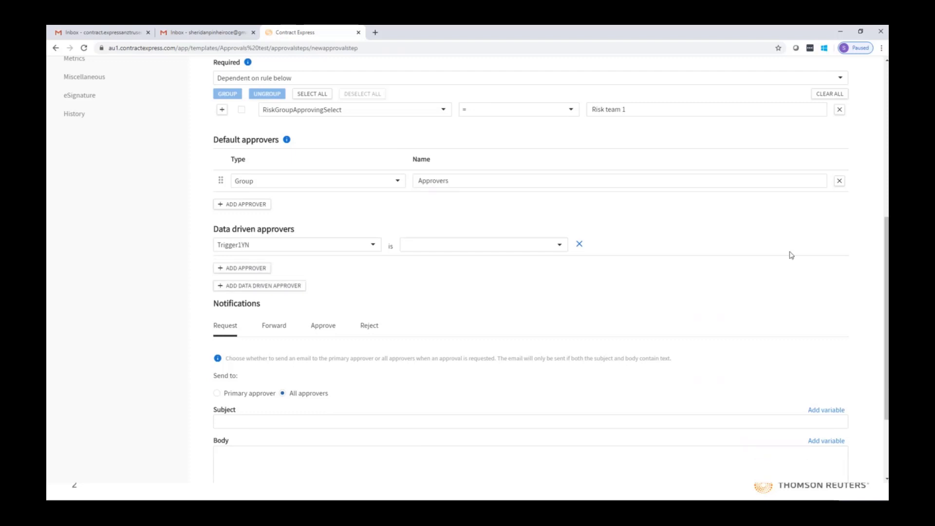
click(580, 244)
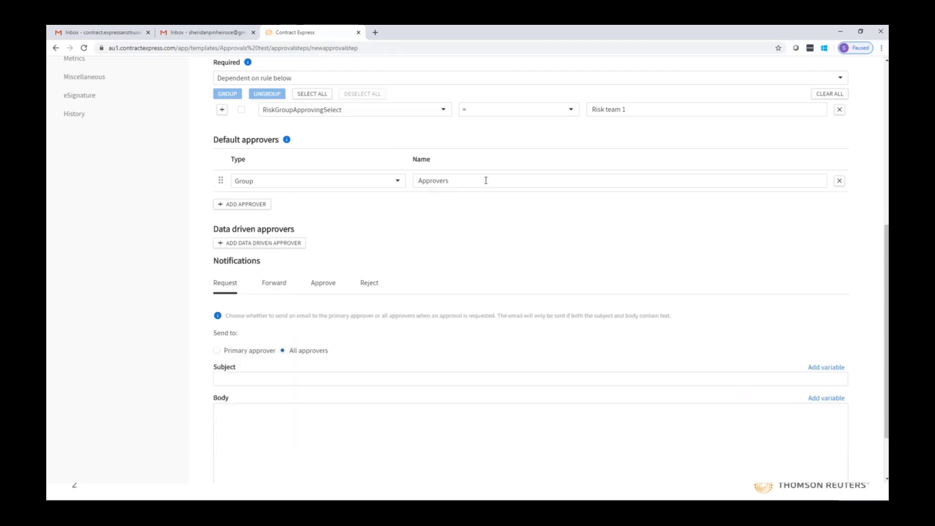
Change the default approver's type from Group to User and replace the group name with the approving user's e-mail.
click(401, 183)
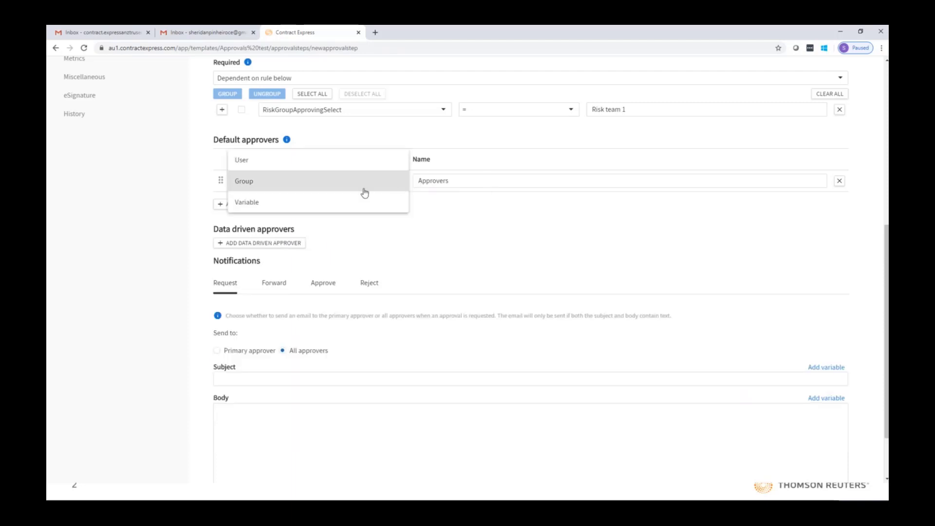
click(355, 160)
drag(463, 180, 402, 189)
key(BackSpace)
text(con)
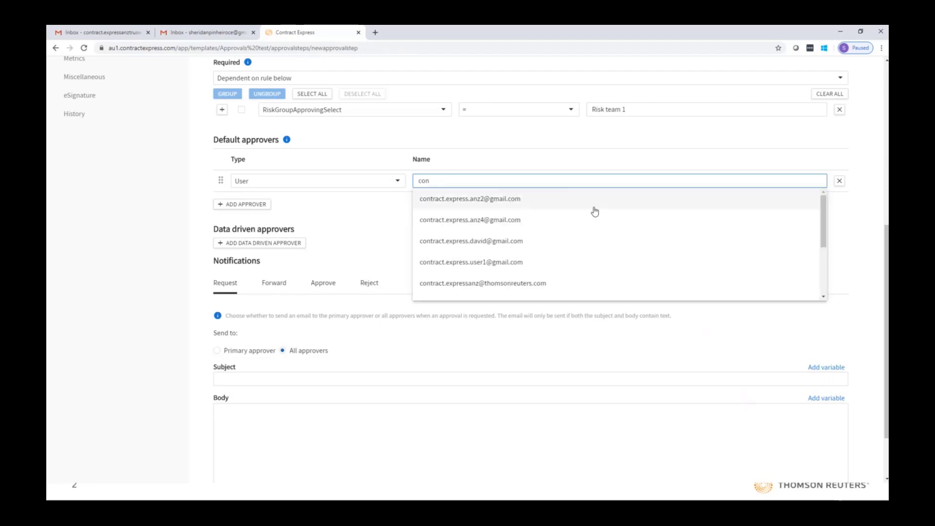
scroll(599, 233, down, 3)
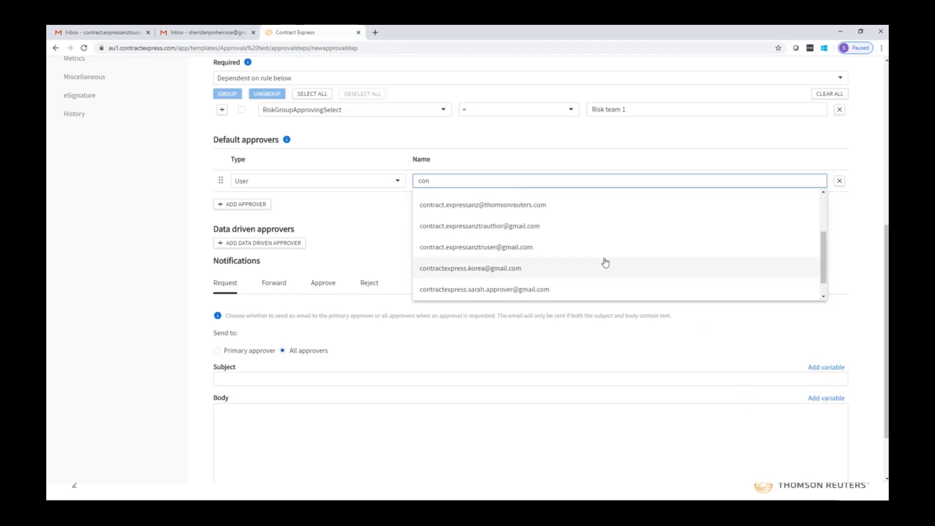
click(573, 248)
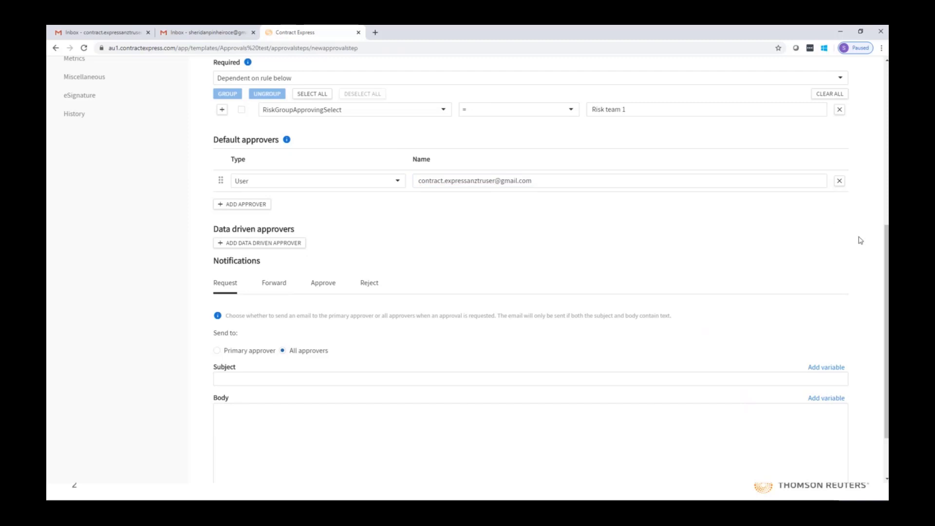
Set the subject of the approval step's request notification to "Approval request".
scroll(885, 240, down, 1)
scroll(885, 253, down, 1)
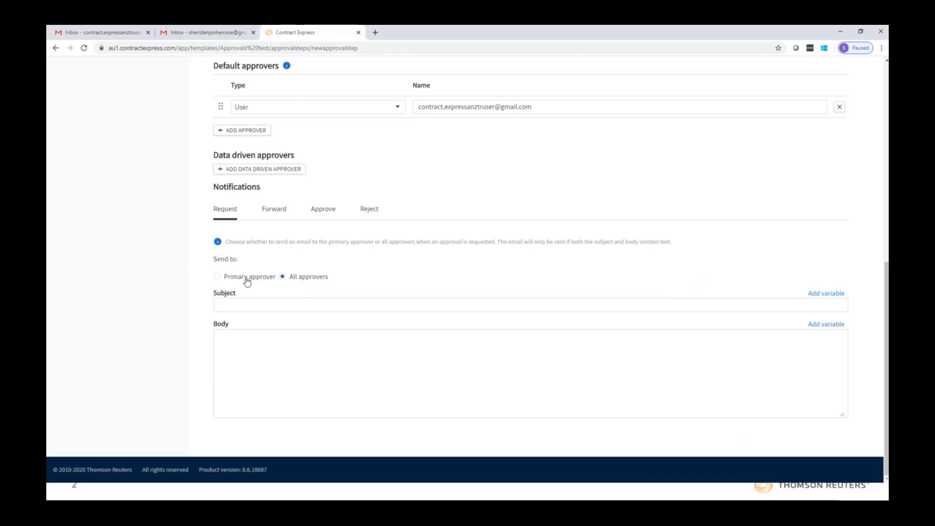
click(247, 304)
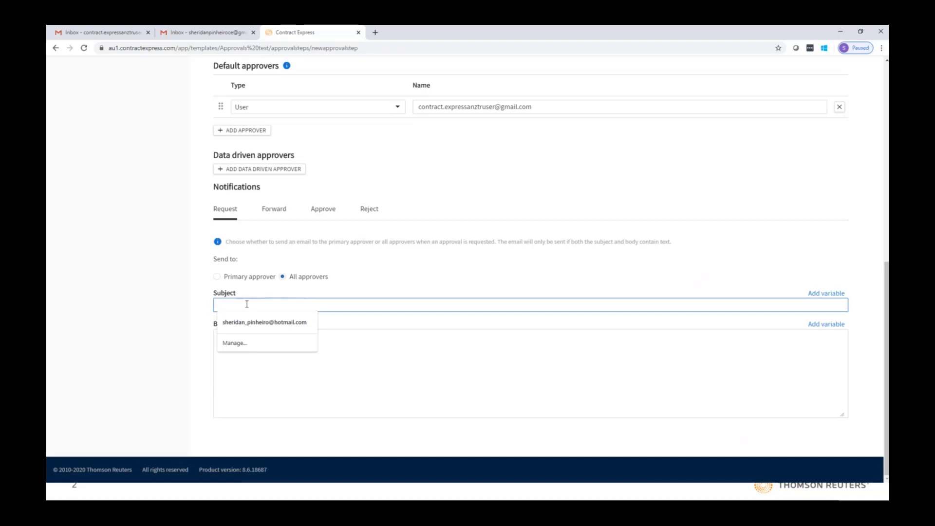
click(279, 376)
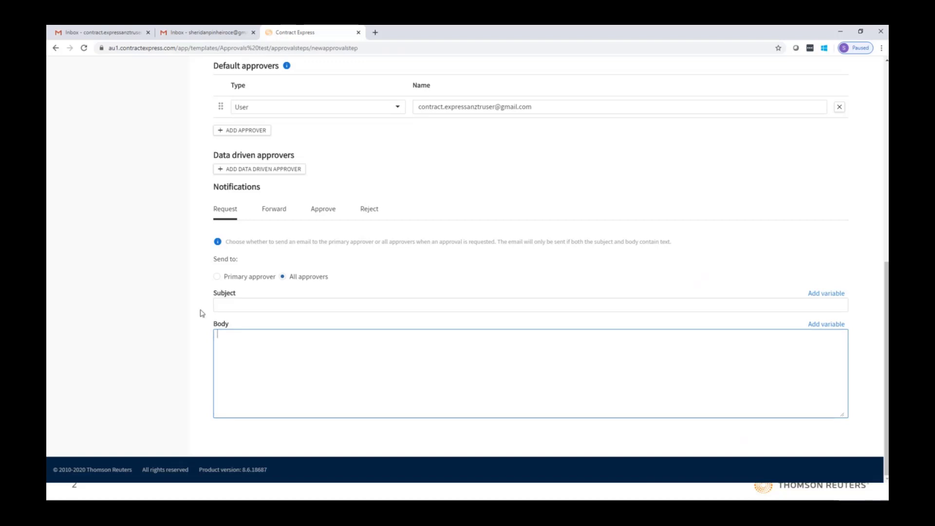
click(220, 308)
text(Approval )
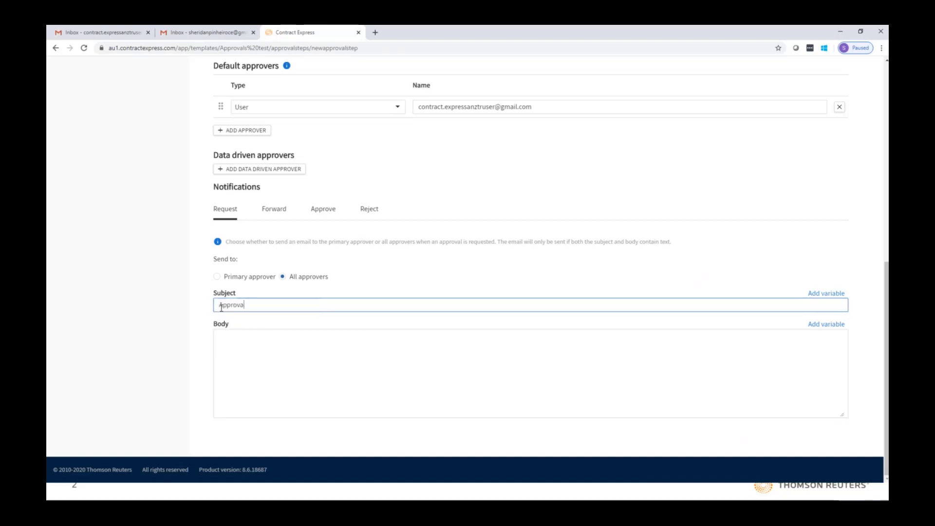
text(request)
Write "Hi, Please review and approve my document dated" in the request notification's body, followed by the Date variable.
click(239, 349)
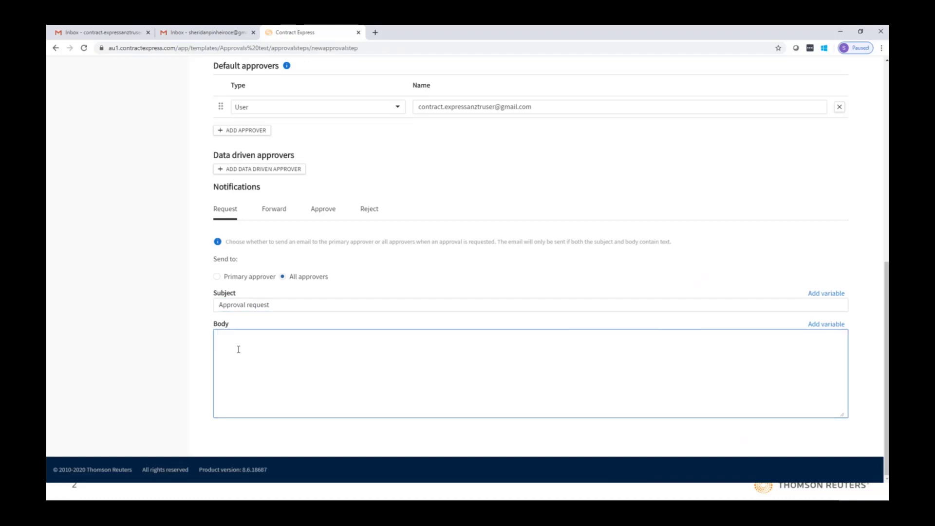
text(Hi, PLease review)
key(BackSpace)
key(BackSpace)
key(BackSpace)
key(BackSpace)
key(BackSpace)
key(BackSpace)
key(BackSpace)
key(BackSpace)
key(BackSpace)
key(BackSpace)
key(BackSpace)
key(BackSpace)
text(lease review and approve my)
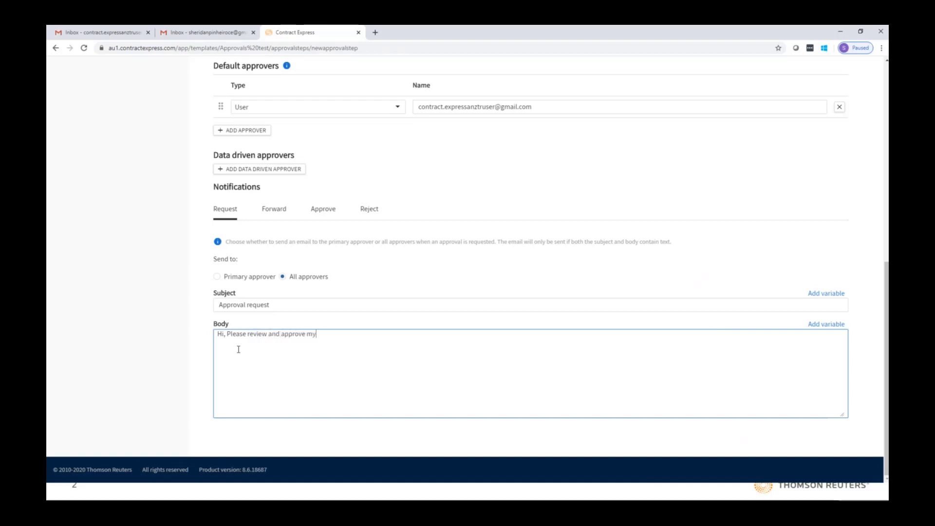
text( document dated)
click(817, 329)
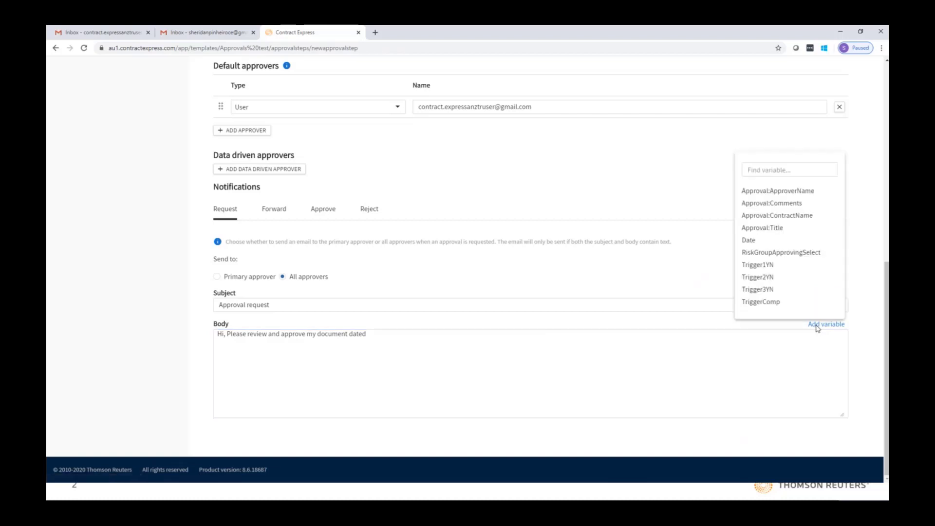
click(774, 243)
click(437, 336)
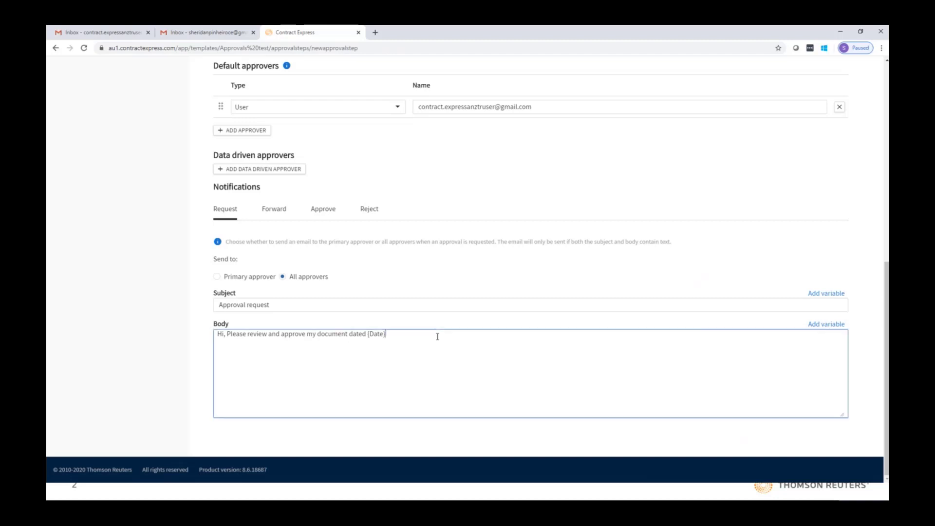
Add the Approval:Comments variable as a separate paragraph in the request notification's body, and close the message with "Thanks!".
key(Return)
key(Return)
click(823, 325)
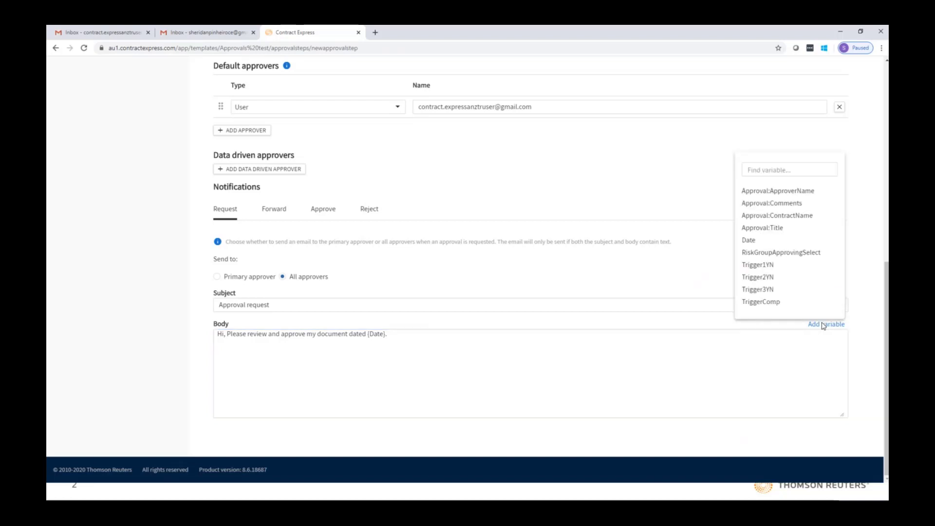
click(787, 207)
click(323, 352)
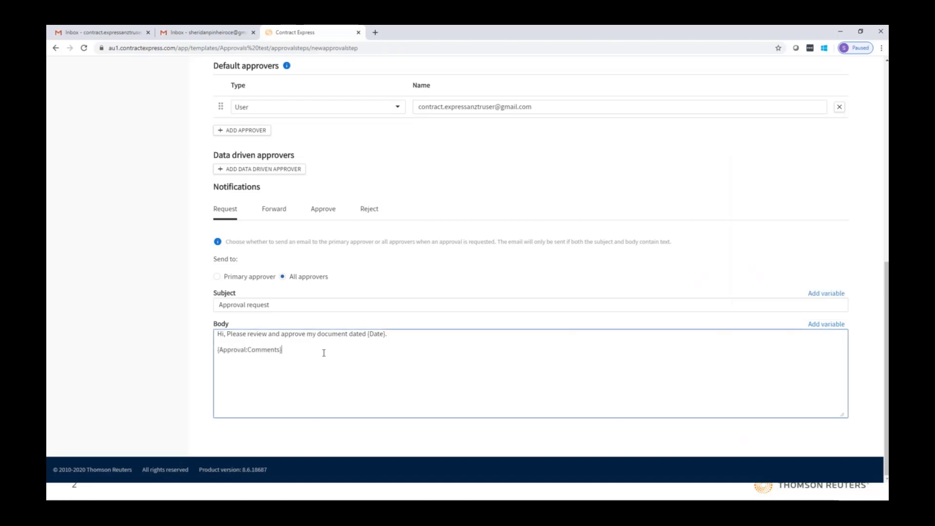
key(Return)
text(Thanks!)
click(826, 325)
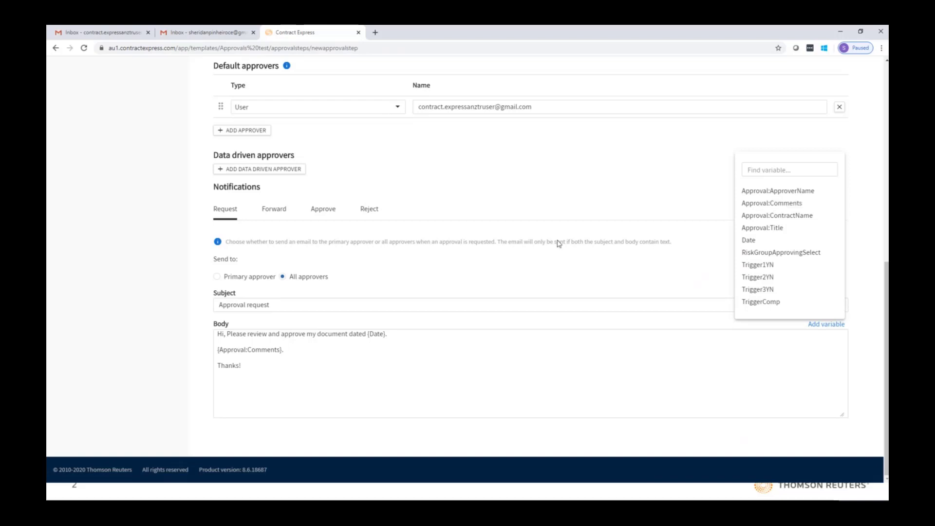
Set the subject of the forward notification to "Approval request (forwarded)".
click(275, 212)
click(274, 210)
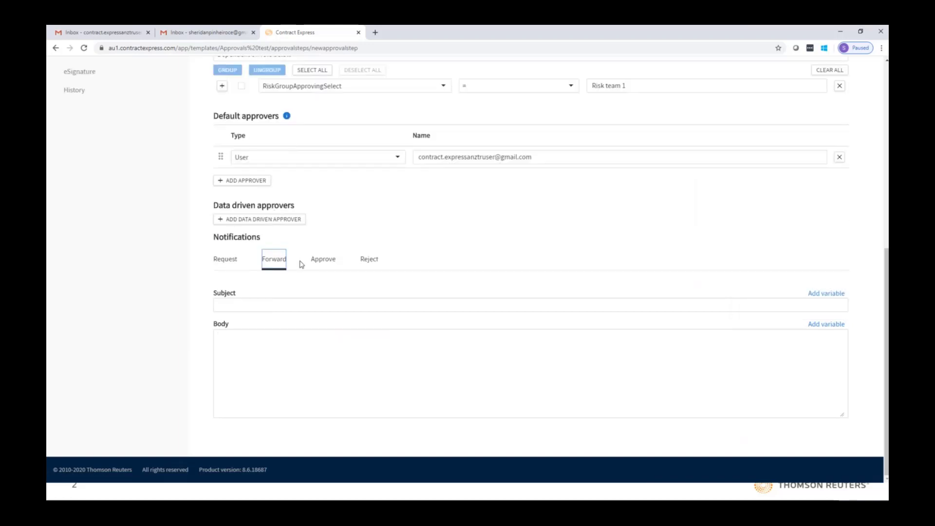
click(291, 305)
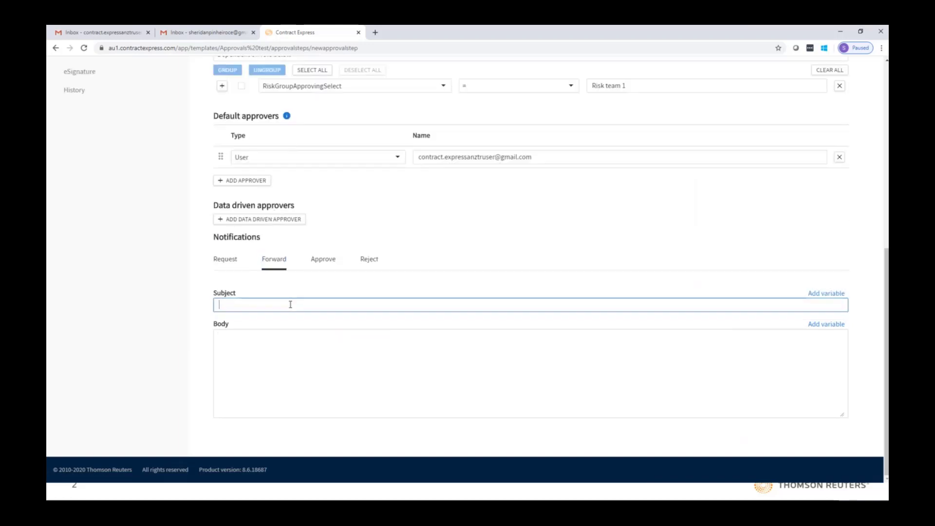
text(Approval request (forwarded))
Copy the entire body text of the request notification into the forward notification's body.
click(296, 354)
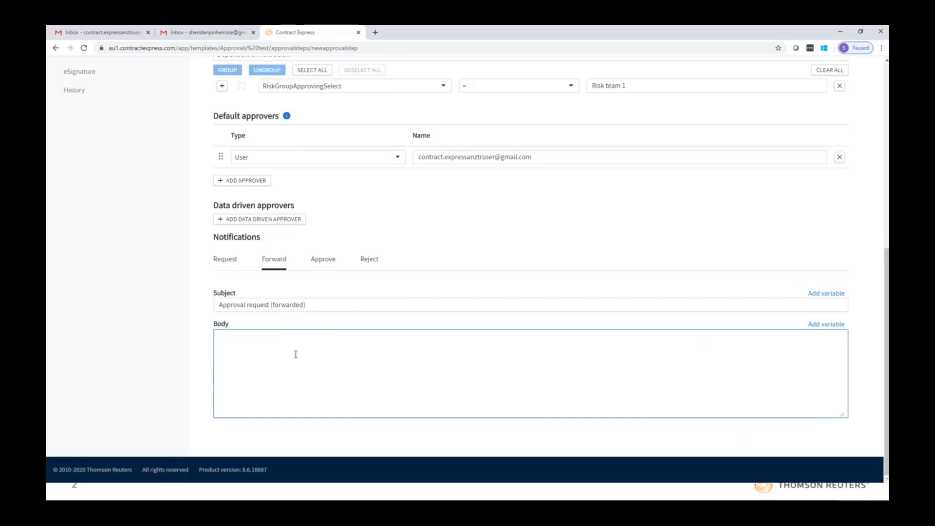
click(225, 260)
drag(219, 334, 280, 371)
key(ctrl+c)
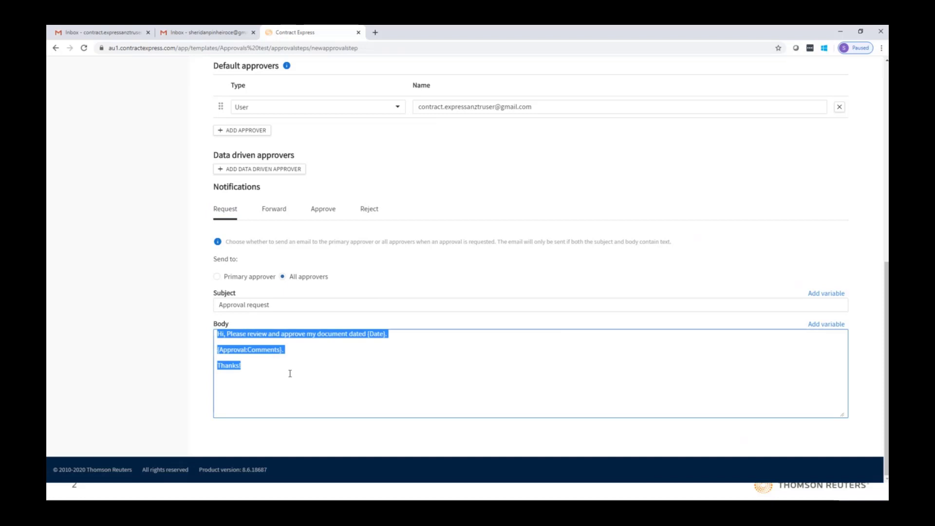
click(274, 208)
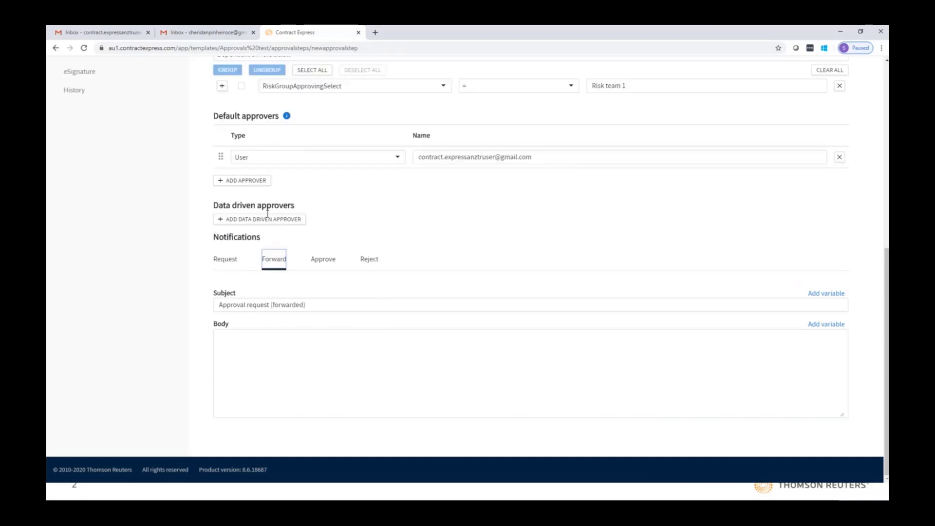
click(267, 345)
key(ctrl+v)
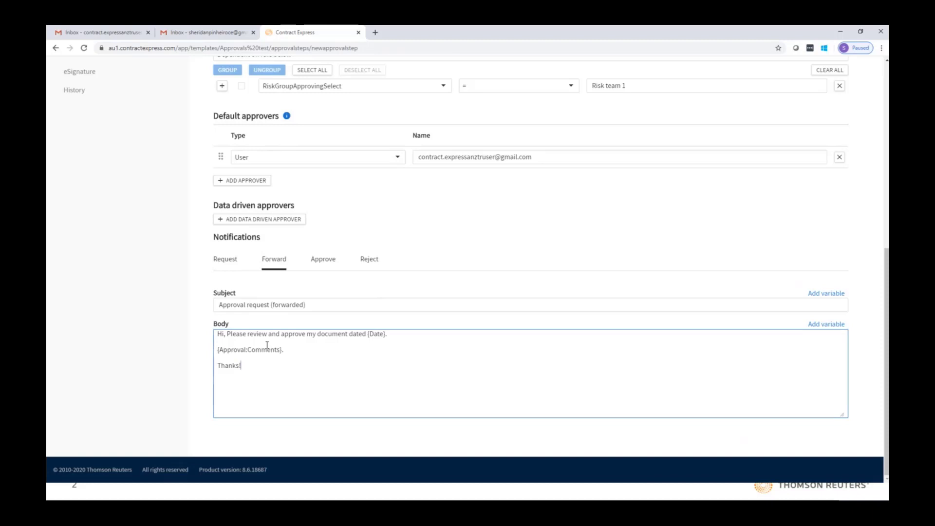
Set the subject of the approve notification to "Document approved".
click(323, 260)
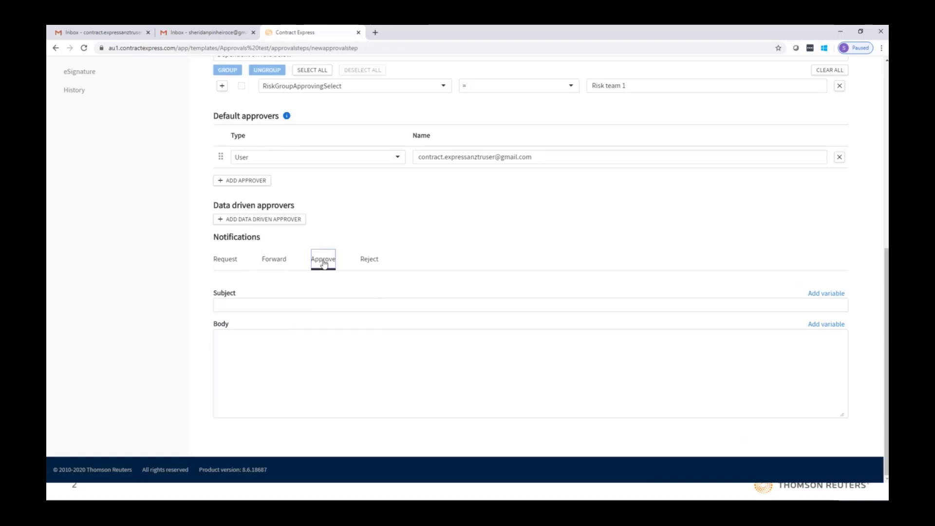
click(336, 302)
text(Document appro)
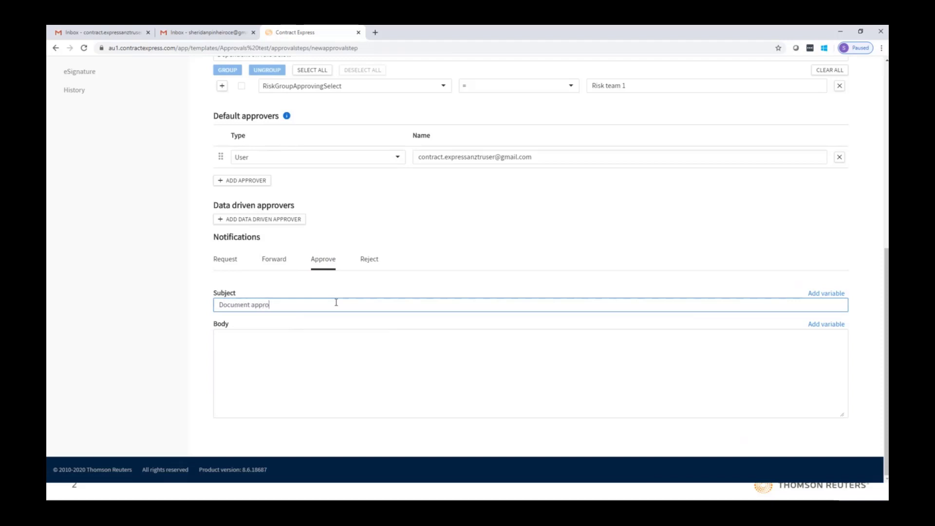
text(ved)
Write "The document is approved." in the approve notification's body and insert the Approval:Comments variable with a full stop below it.
click(336, 344)
text(The)
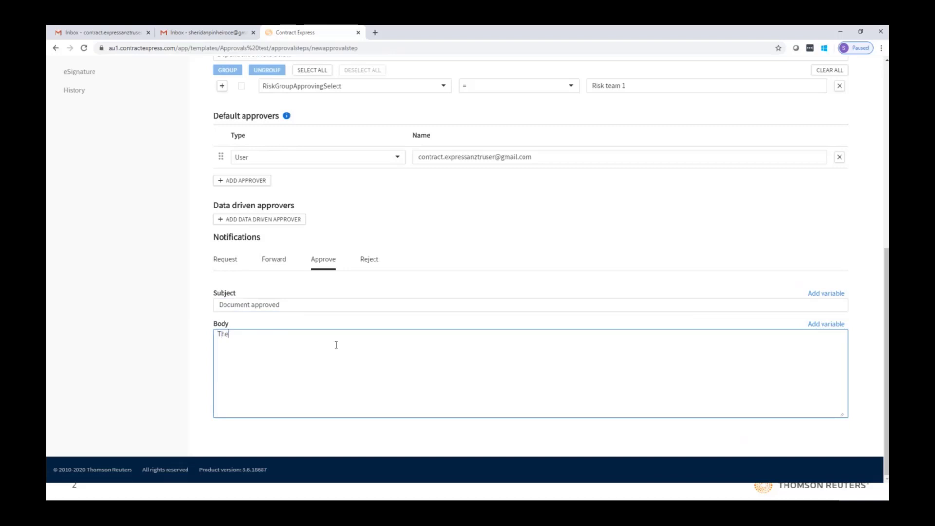
text( document is approved.)
key(Return)
click(823, 324)
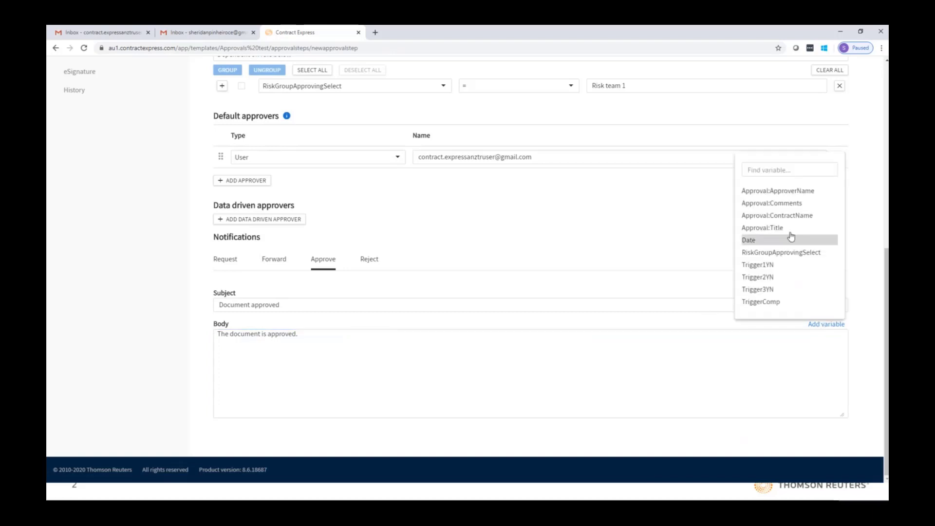
click(775, 203)
click(394, 356)
text(.)
Sign off the approve notification's body with "Kind regards," and the Approval:ApproverName variable on the line below.
key(Return)
key(Return)
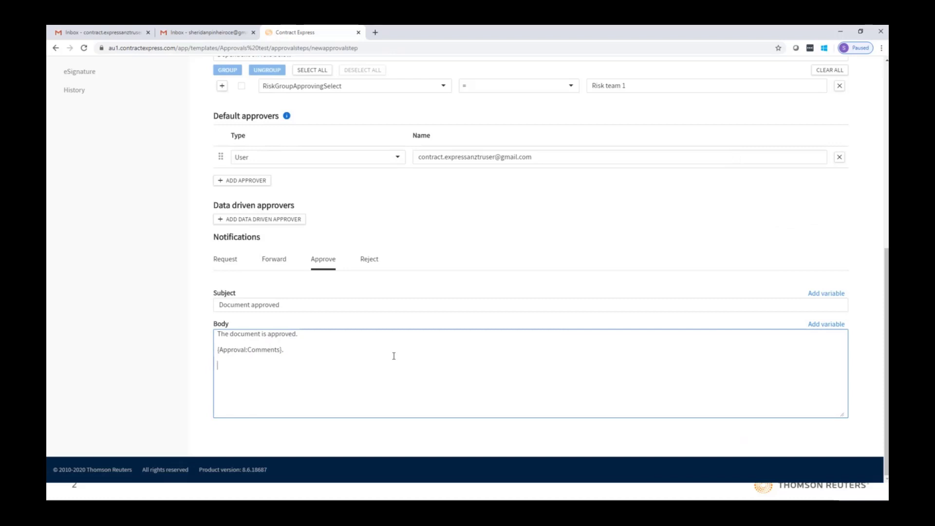
text(Kind regards,)
key(Return)
click(824, 323)
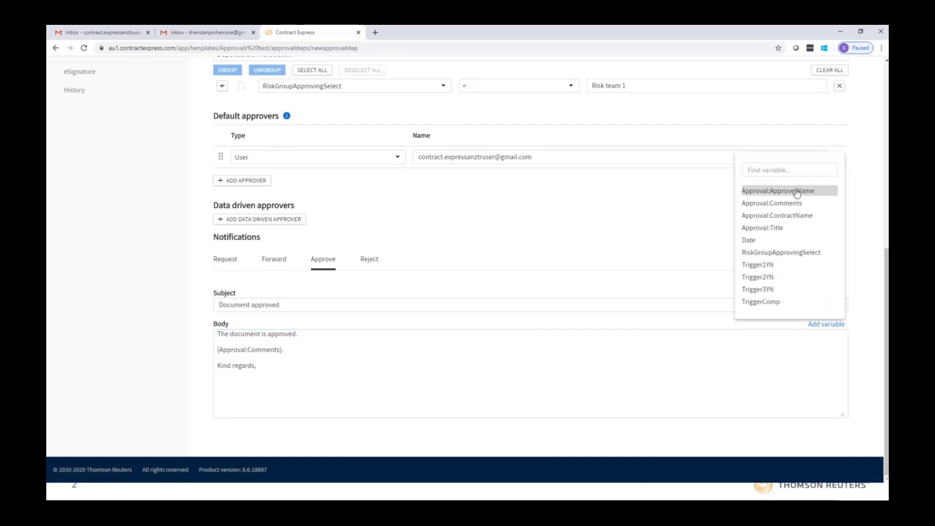
click(796, 191)
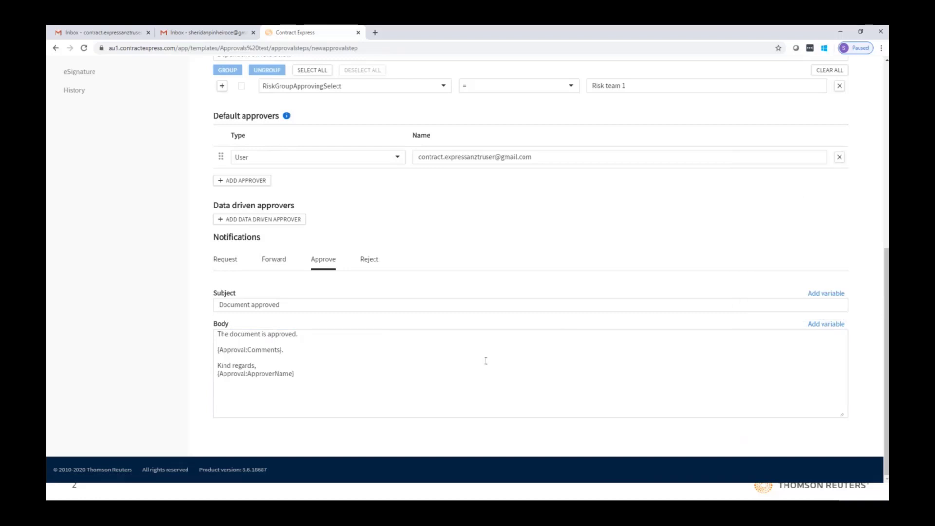
Set the subject of the reject notification to "Document rejected".
click(370, 260)
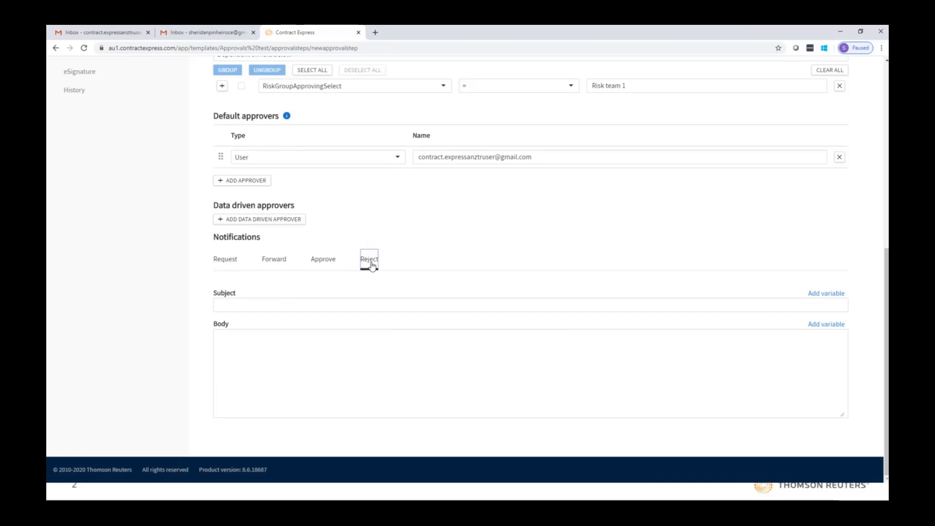
click(321, 303)
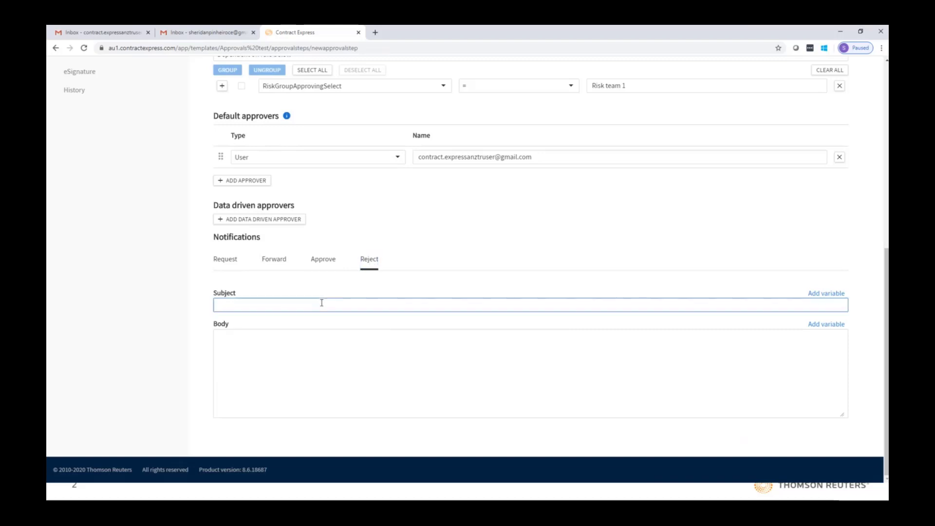
text(Document rejected)
Write "The document has been rejected." in the reject notification's body and insert the Approval:Comments variable with a full stop below it.
click(317, 335)
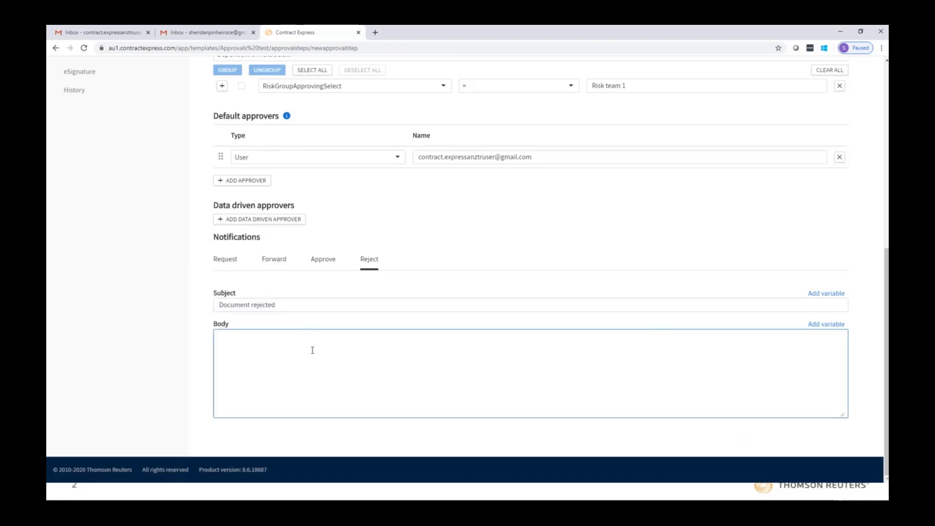
text(The document has been rejected.)
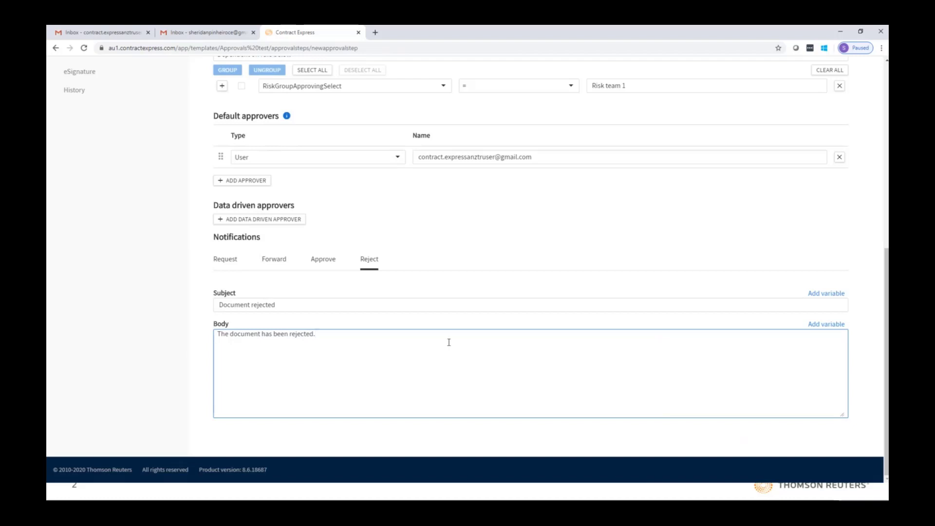
click(823, 324)
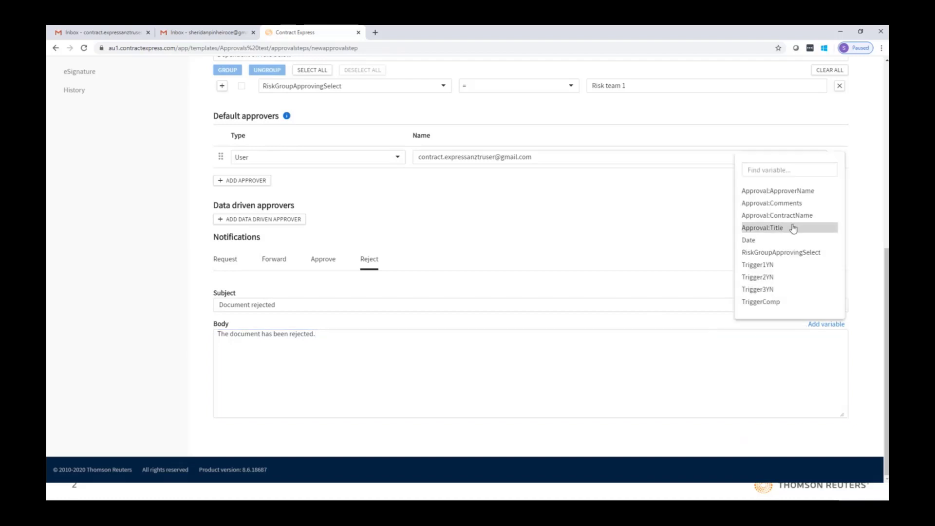
click(779, 204)
click(467, 347)
text(.)
Sign off the reject notification's body with "Kind regards," and the Approval:ApproverName variable on the line below.
key(Return)
key(Return)
text(Kind regards,)
key(Return)
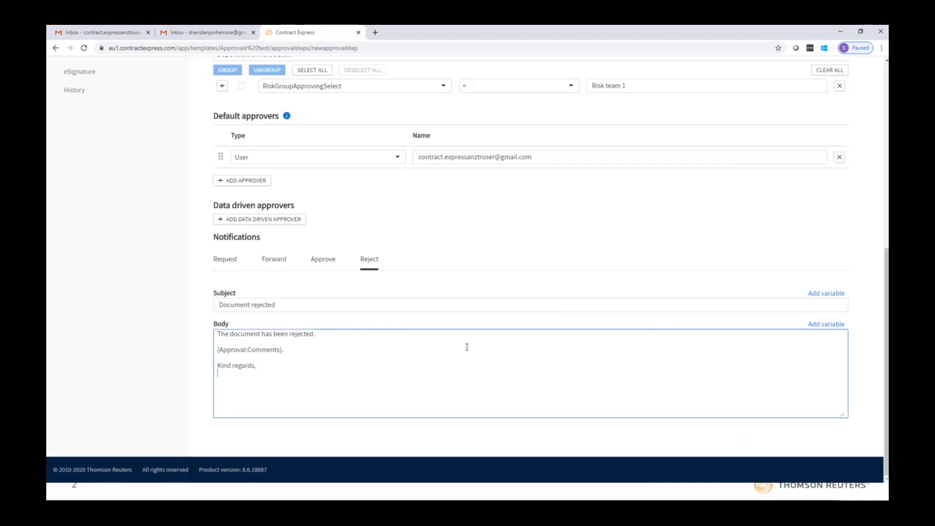
click(815, 325)
click(793, 191)
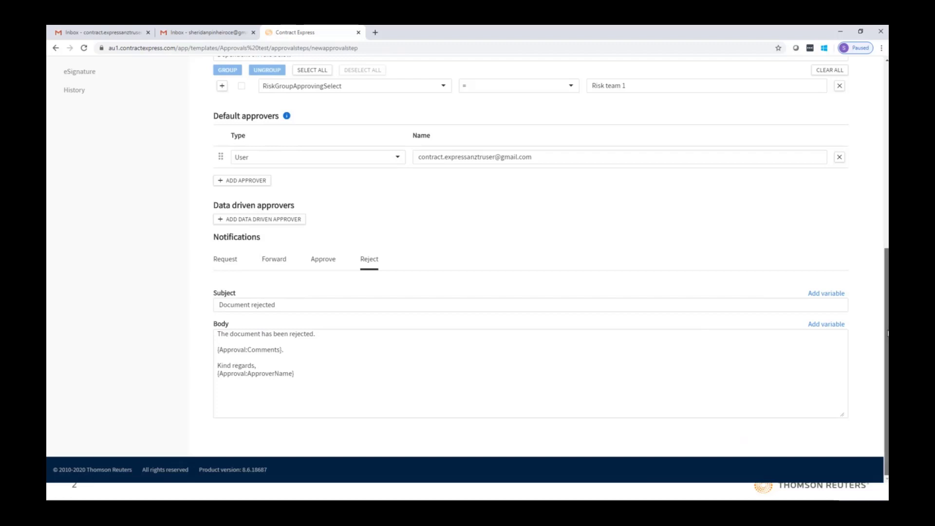
Save the new Risk team 1 approval step and return to the template's list of approval steps.
drag(887, 333, 886, 142)
click(836, 125)
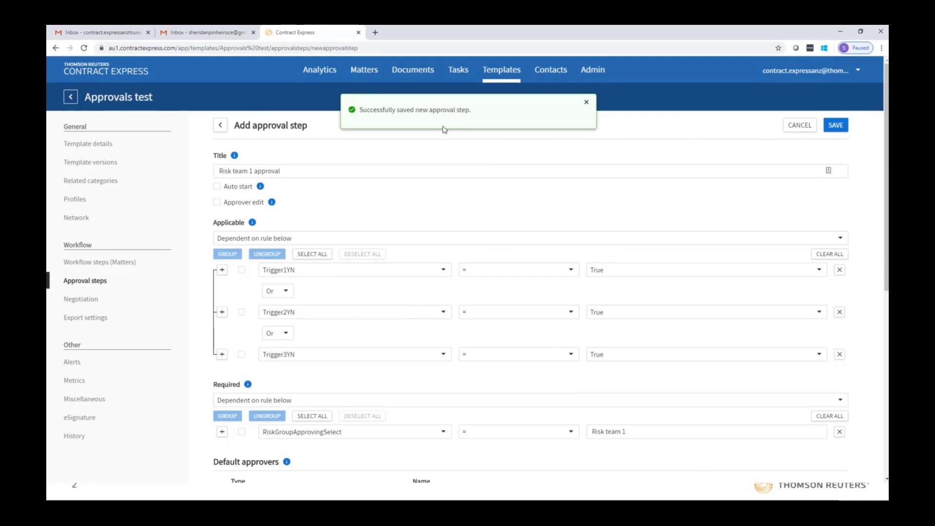
click(586, 102)
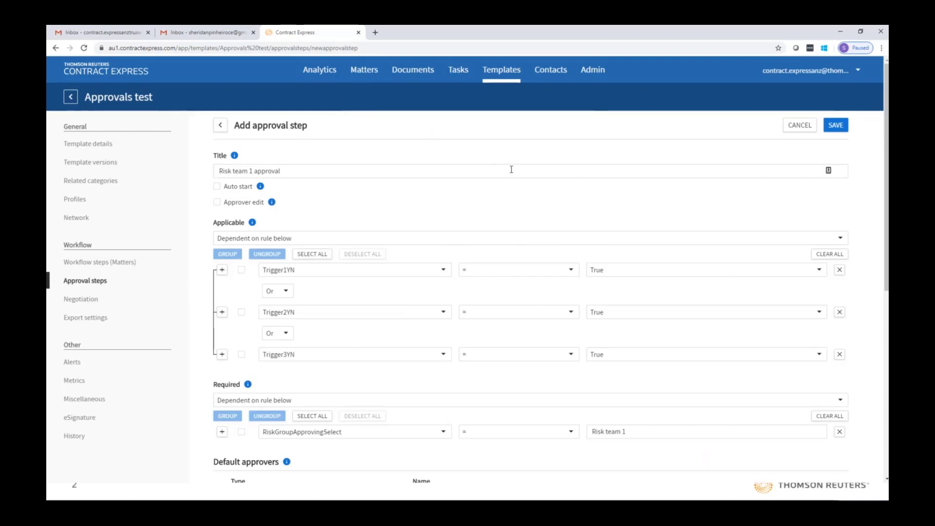
click(221, 127)
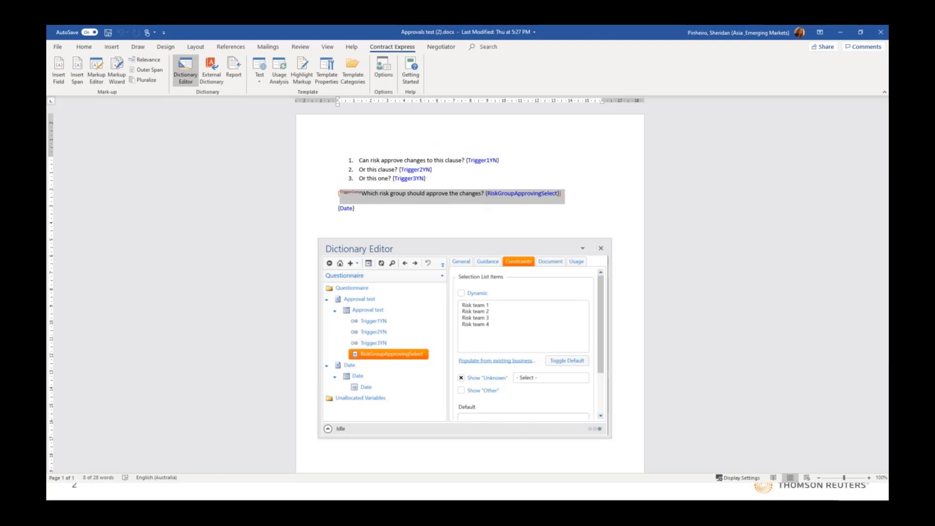
key(alt+Tab)
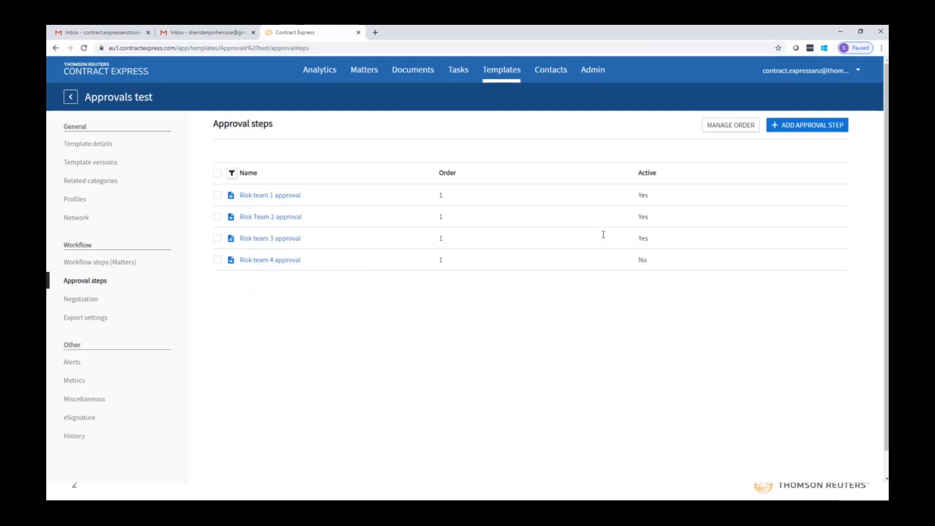
Arrange the approval steps to run sequentially, giving Risk Team 2, Risk team 3 and Risk team 4 approval each its own new section.
click(711, 127)
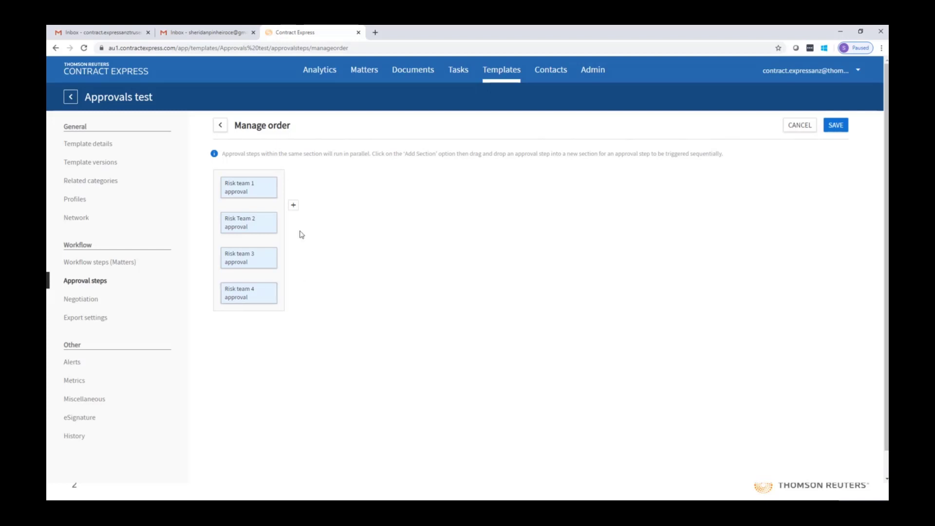
click(293, 209)
drag(236, 222, 318, 204)
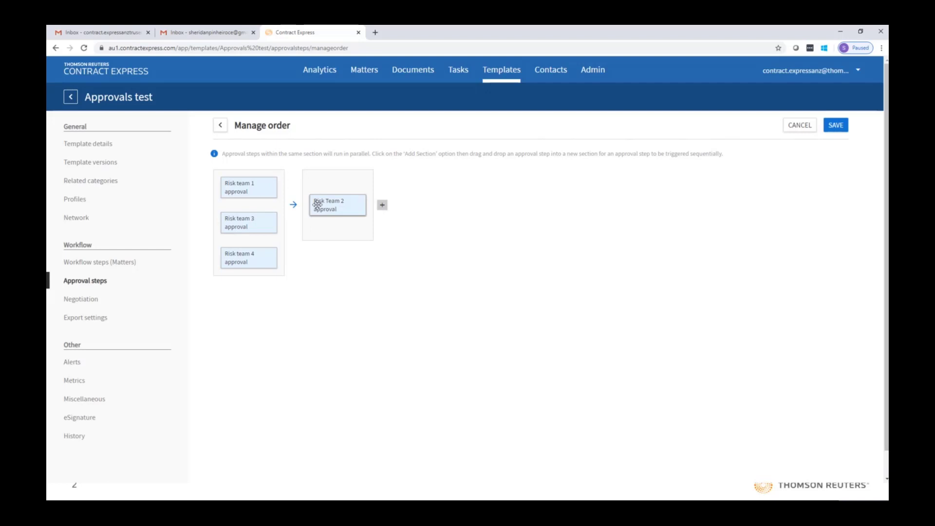
click(382, 206)
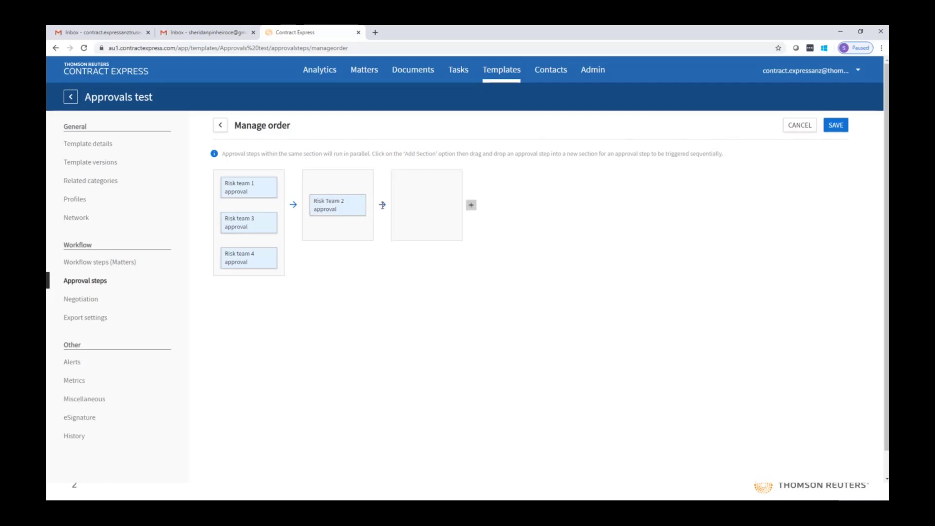
click(470, 206)
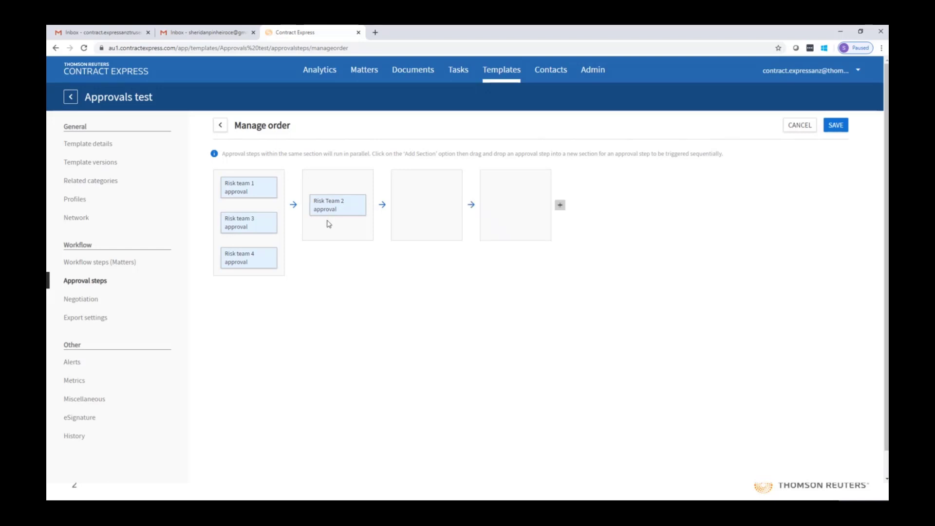
drag(239, 222, 493, 204)
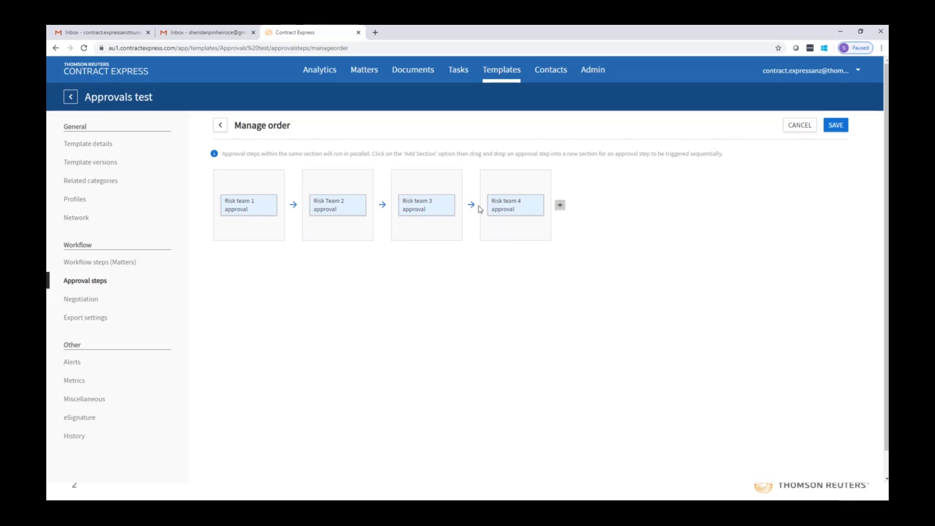
Put Risk team 3 approval in parallel with Risk Team 2, follow them with Risk team 4, and save the order.
drag(428, 209, 336, 224)
drag(492, 205, 412, 215)
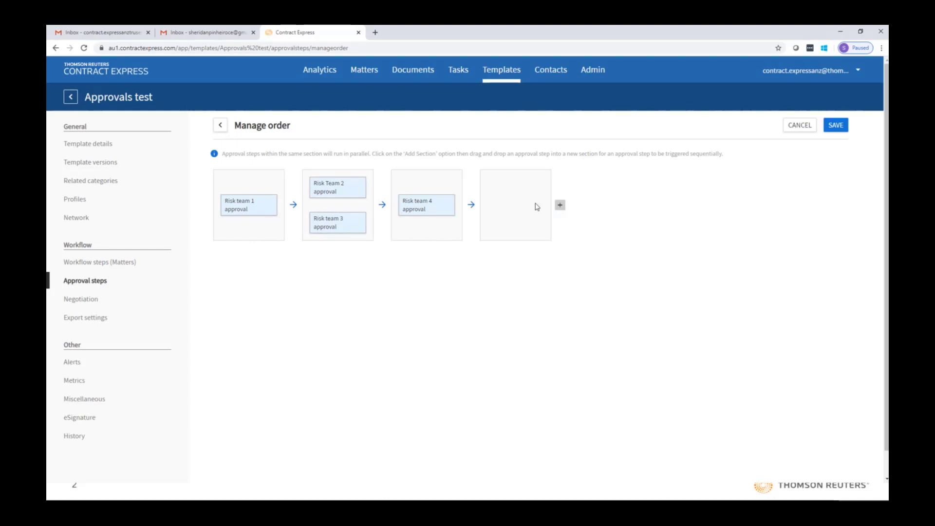
click(834, 127)
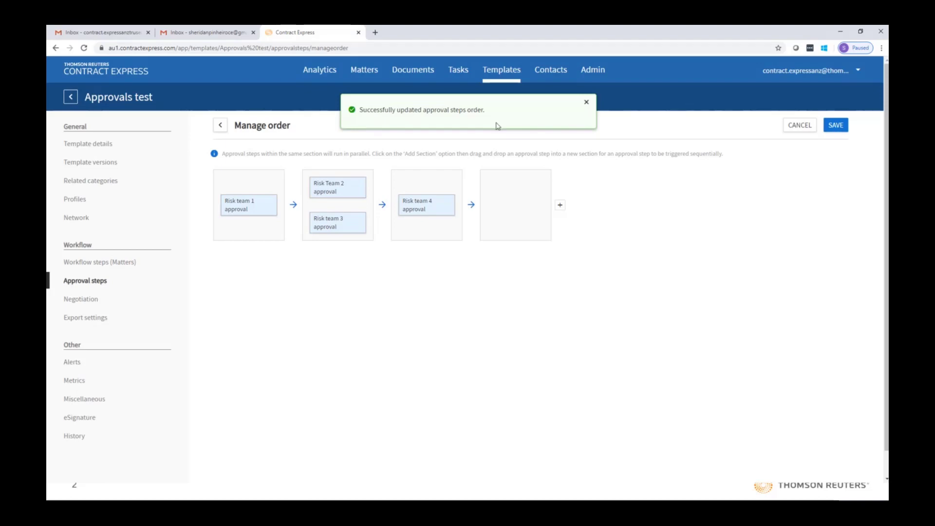
click(586, 102)
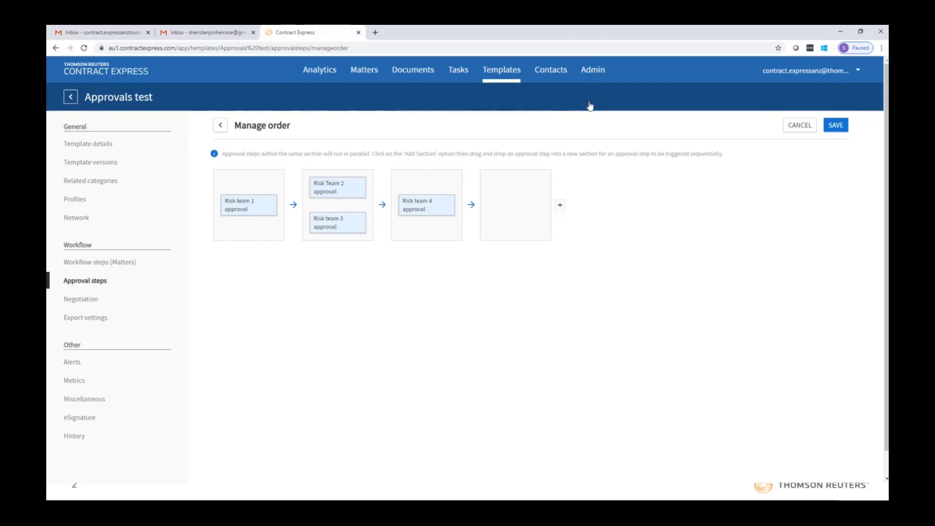
click(223, 128)
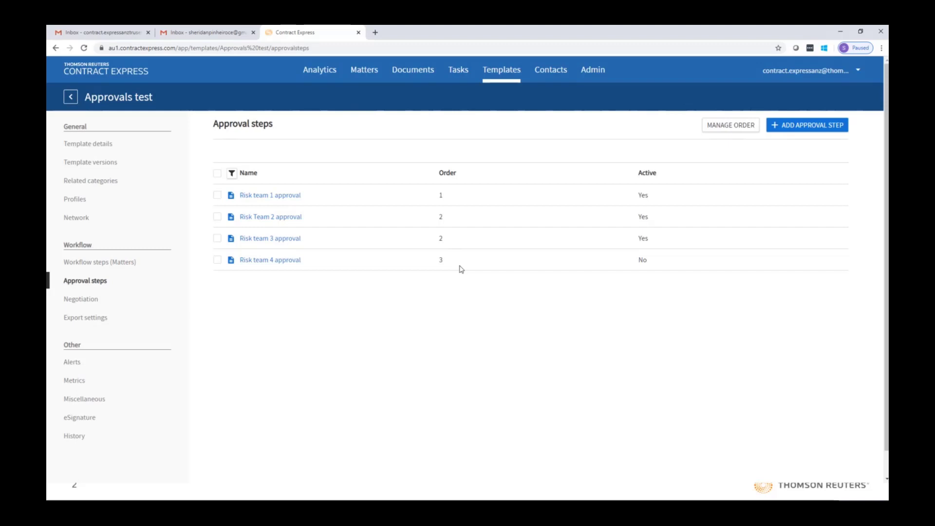
Move all four risk team approvals back into the first section so they run in parallel, and save the order.
click(708, 128)
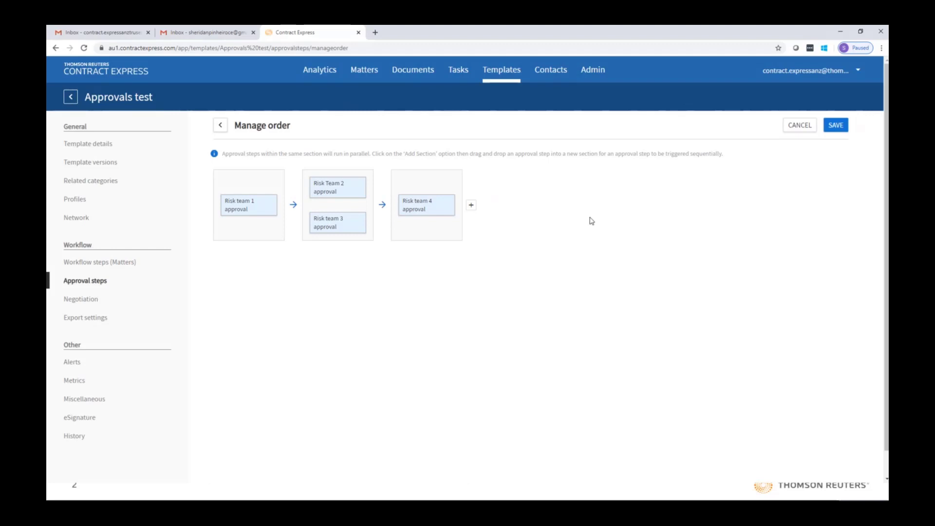
drag(355, 190, 240, 223)
drag(324, 211, 272, 248)
drag(232, 239, 233, 244)
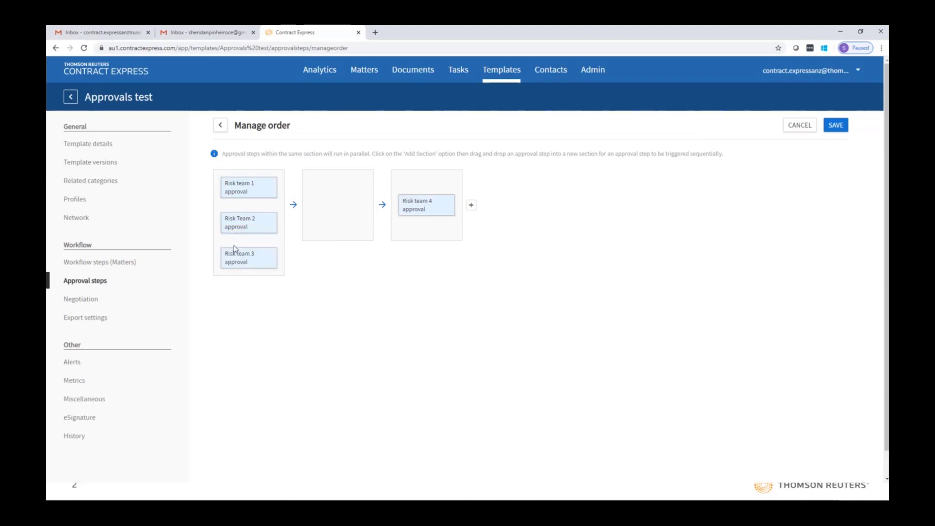
drag(417, 209, 232, 293)
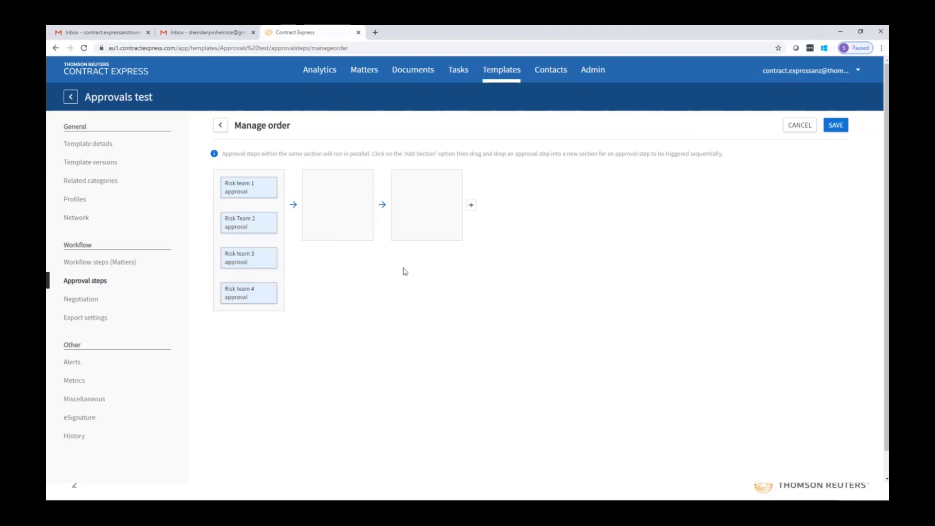
click(833, 131)
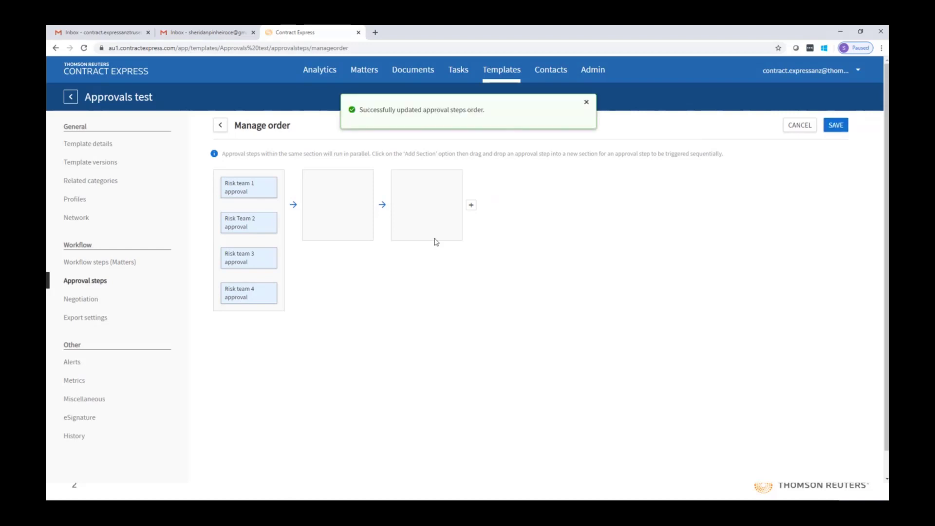
click(587, 104)
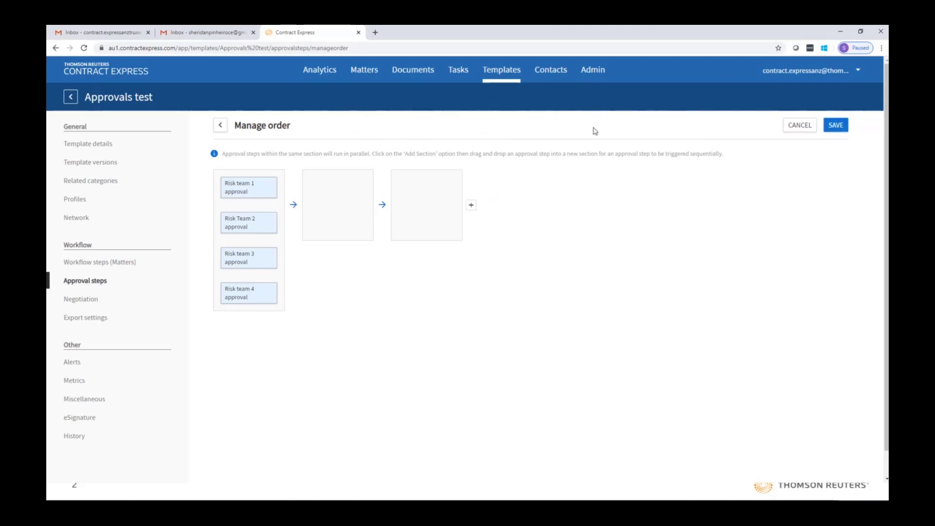
Sign out of the administrator account and sign in with the test user's e-mail.
click(793, 71)
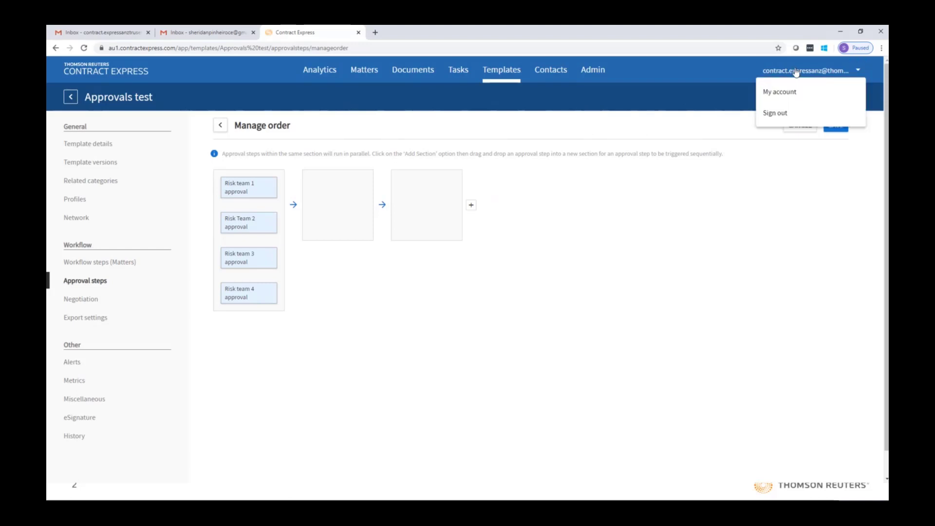
click(785, 114)
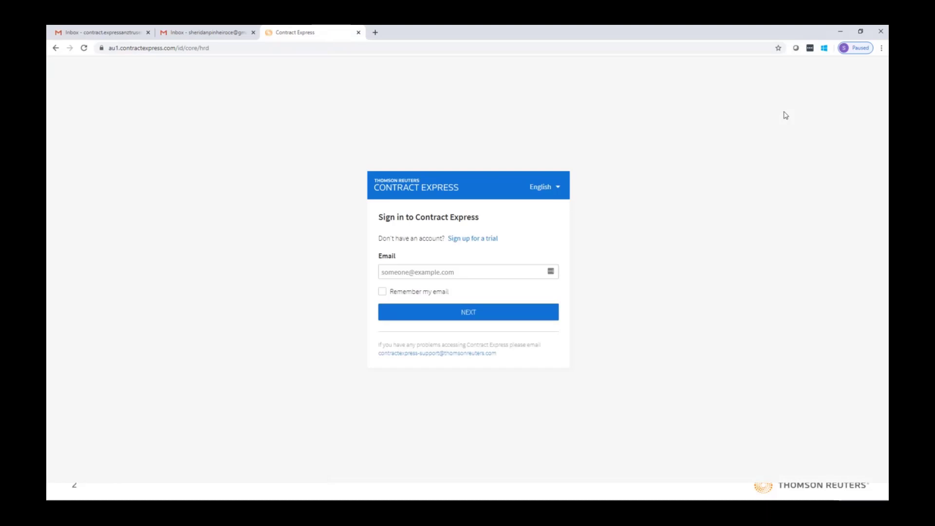
click(460, 272)
text(sher)
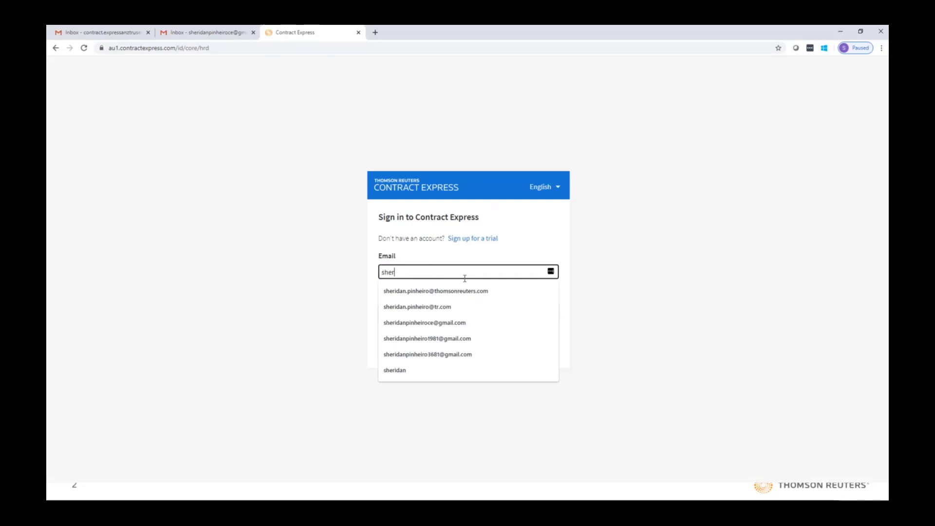
click(463, 322)
click(461, 312)
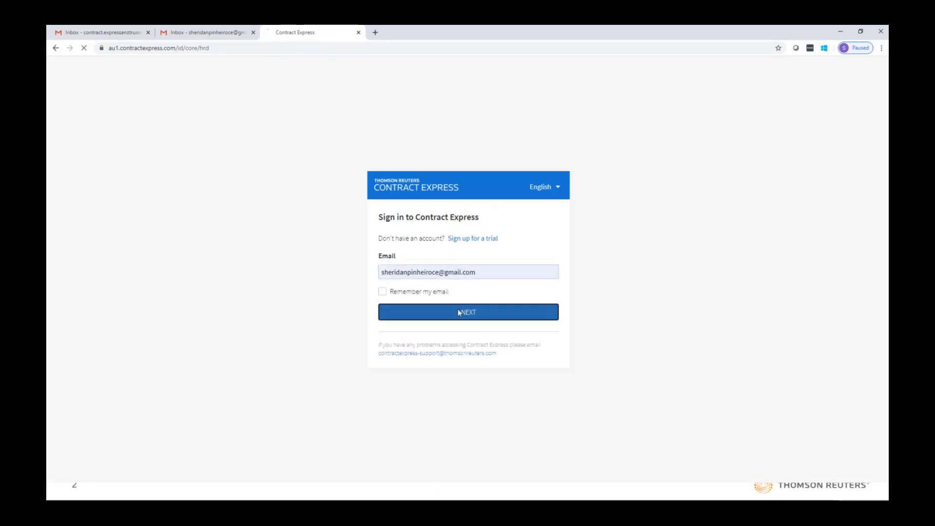
click(456, 308)
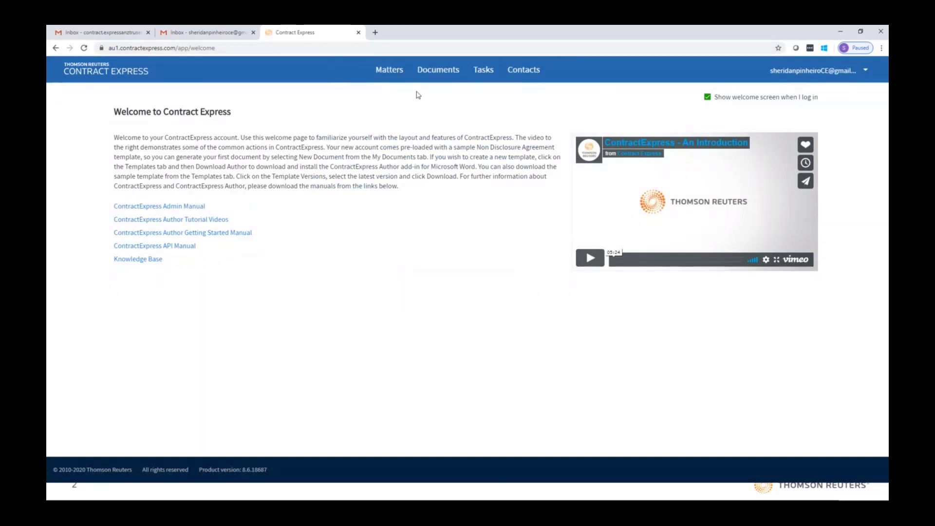
Create a new document from the Approvals test template.
click(437, 69)
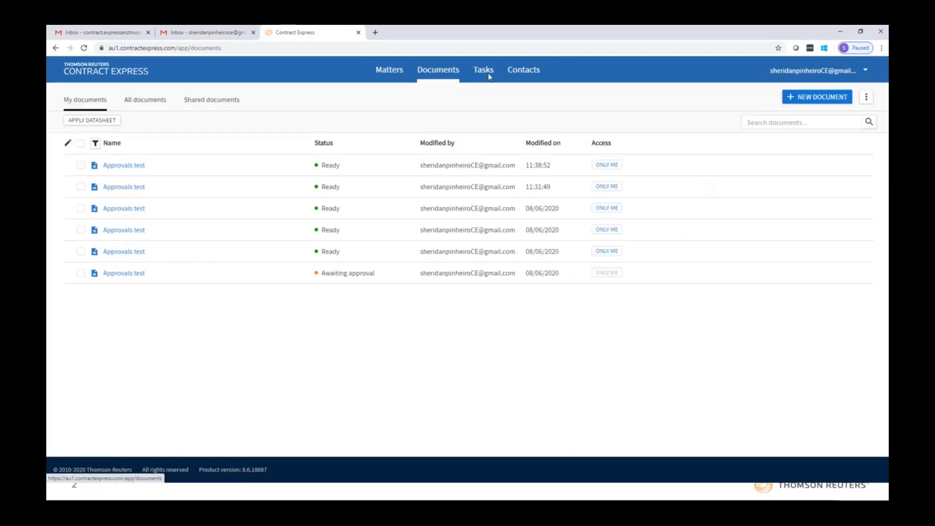
click(791, 99)
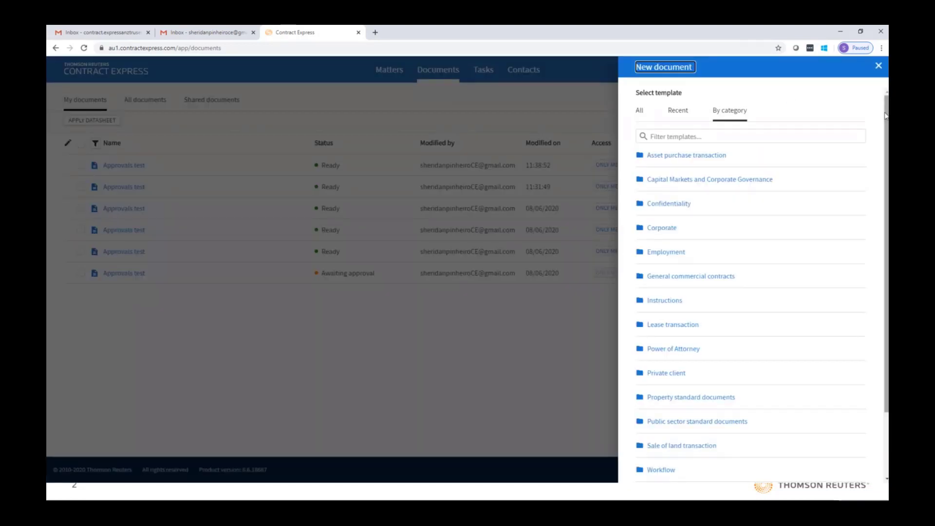
drag(887, 115, 886, 179)
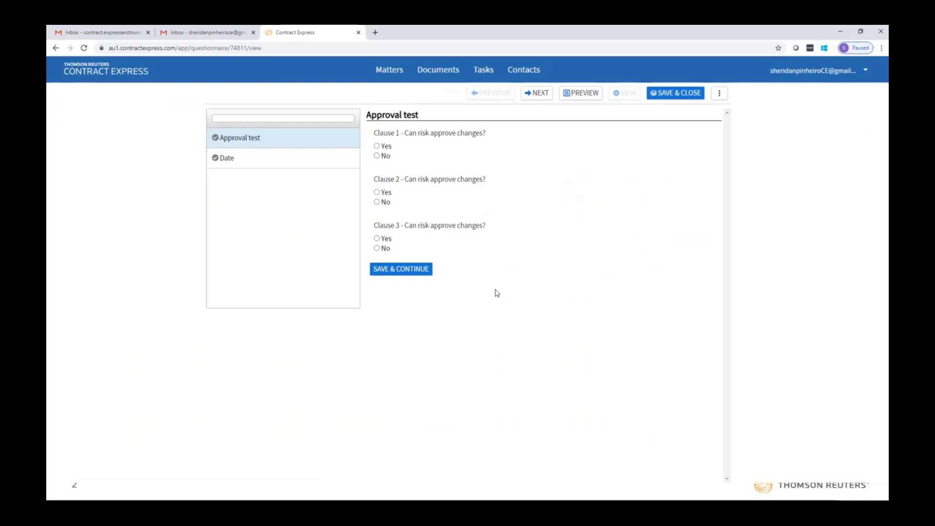
Answer No for clauses 1 and 2 and Yes for clause 3, choose Risk team 4 as approver, and continue to the date page.
click(388, 161)
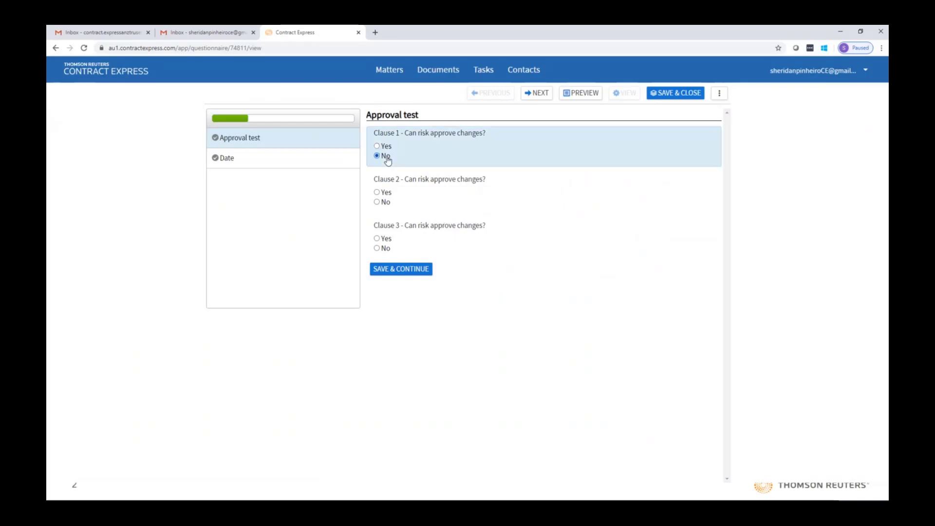
click(386, 203)
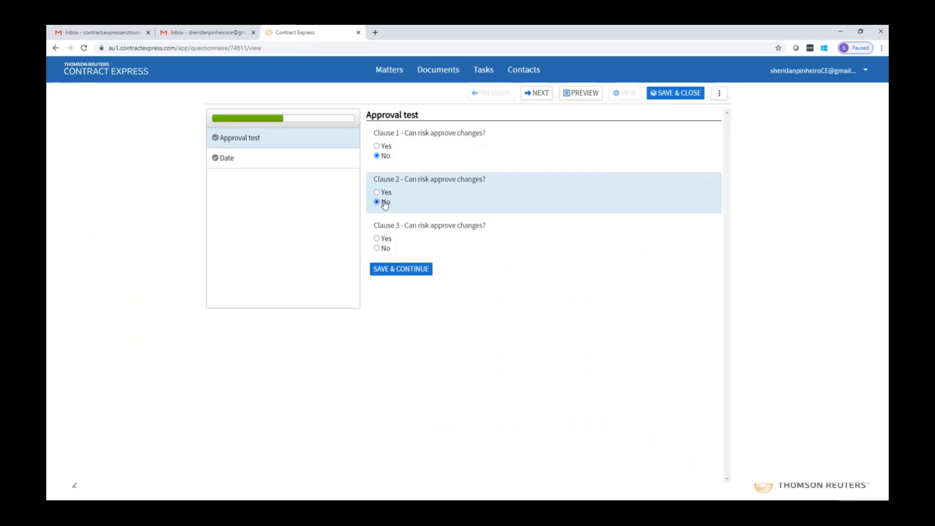
click(387, 240)
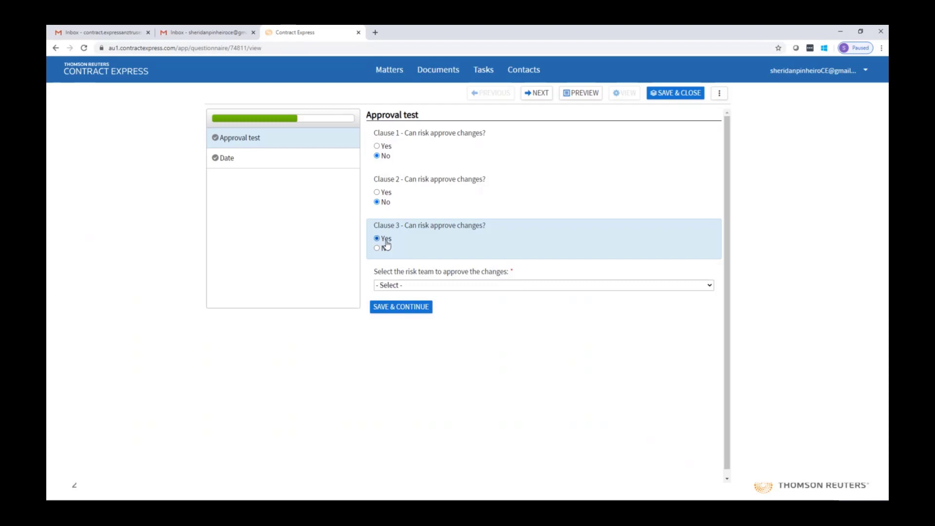
click(396, 286)
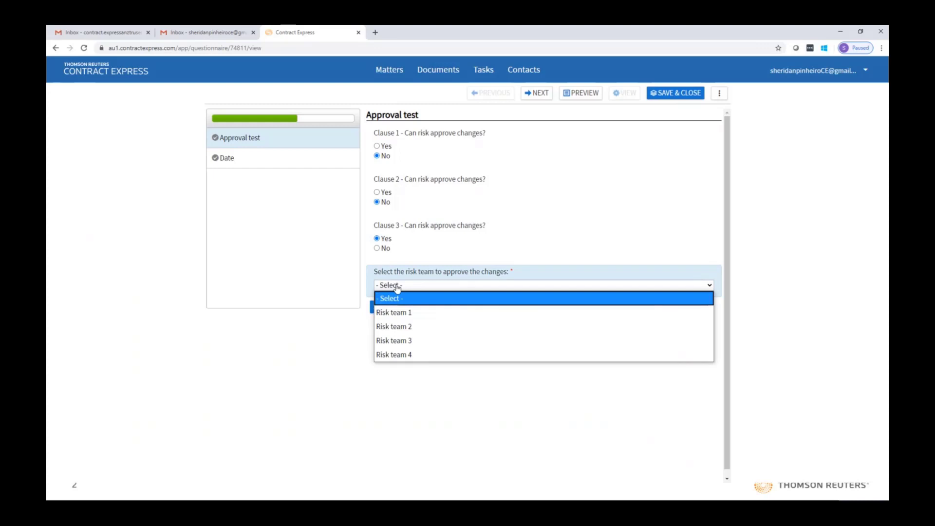
click(425, 354)
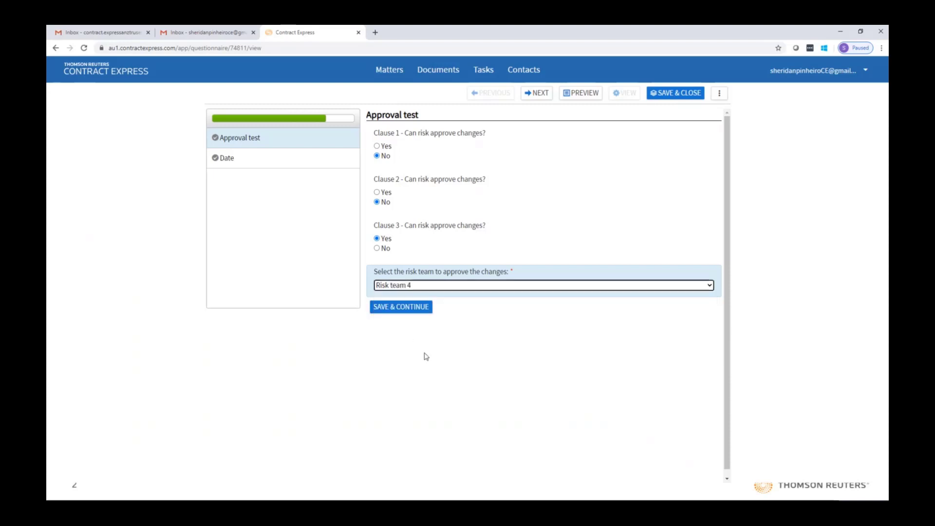
click(410, 310)
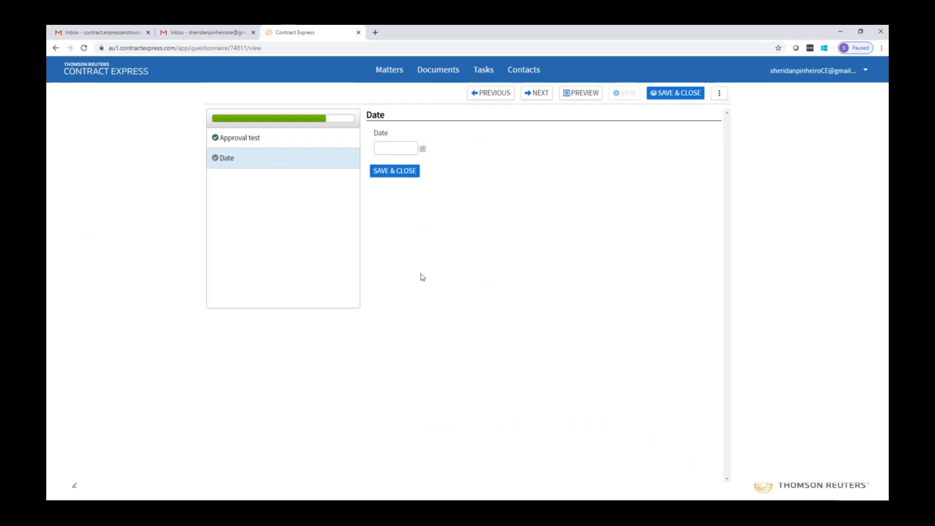
Set the questionnaire date to 10/6/2020, then save and close the questionnaire.
click(422, 149)
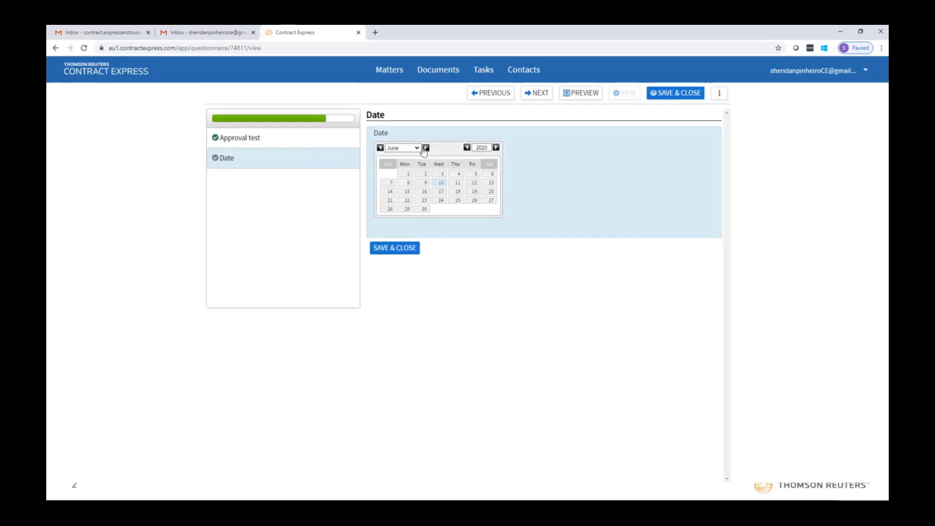
click(440, 183)
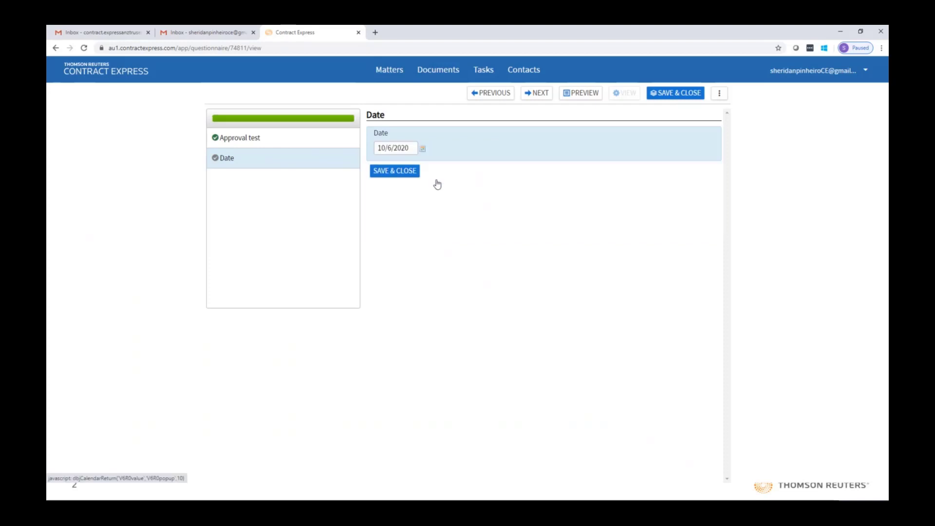
click(397, 171)
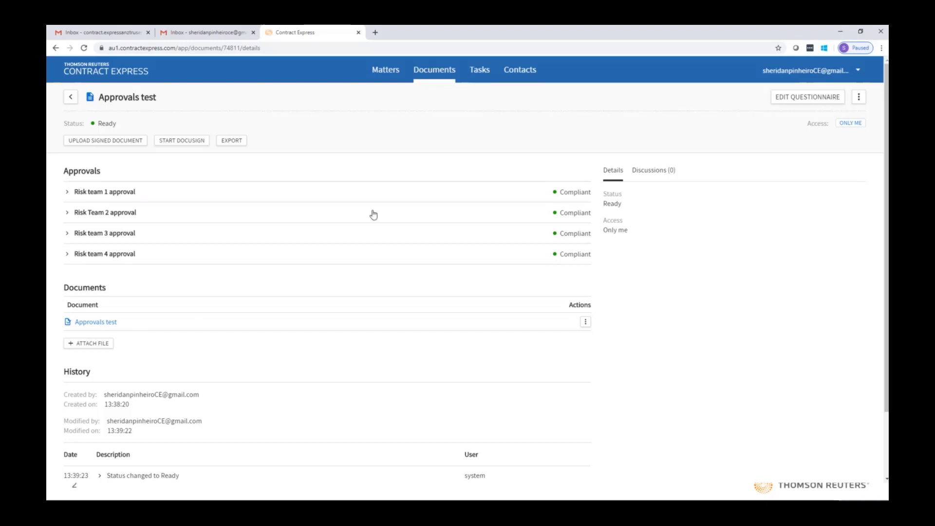
Edit the document's questionnaire to have Risk team 1 approve the changes, then save and close it.
click(799, 100)
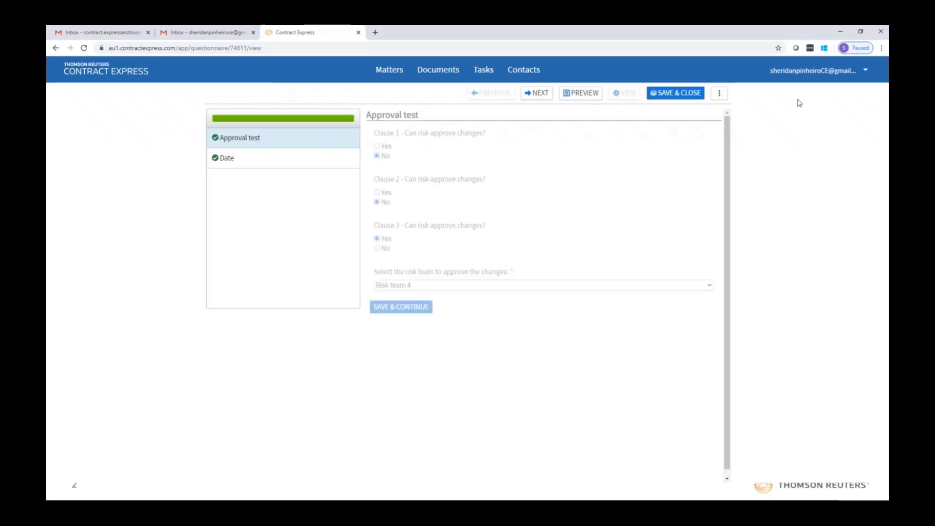
click(523, 286)
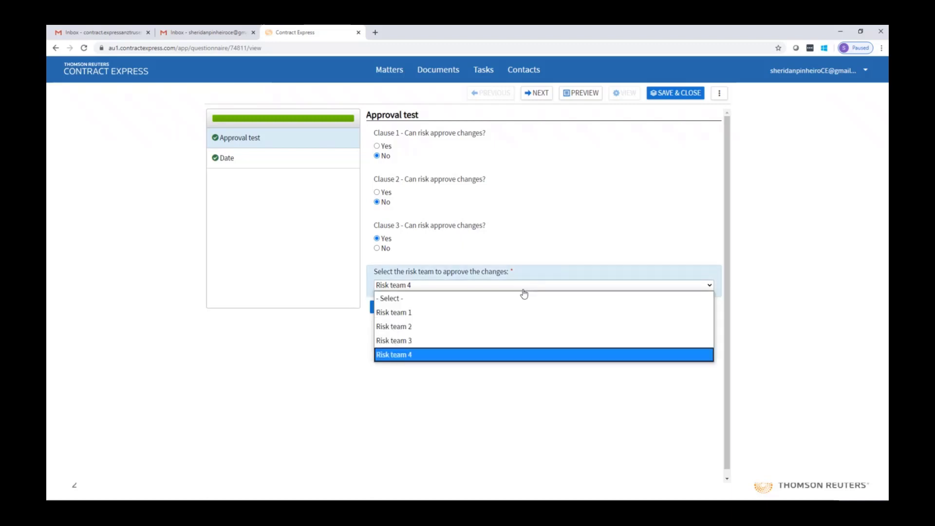
click(486, 312)
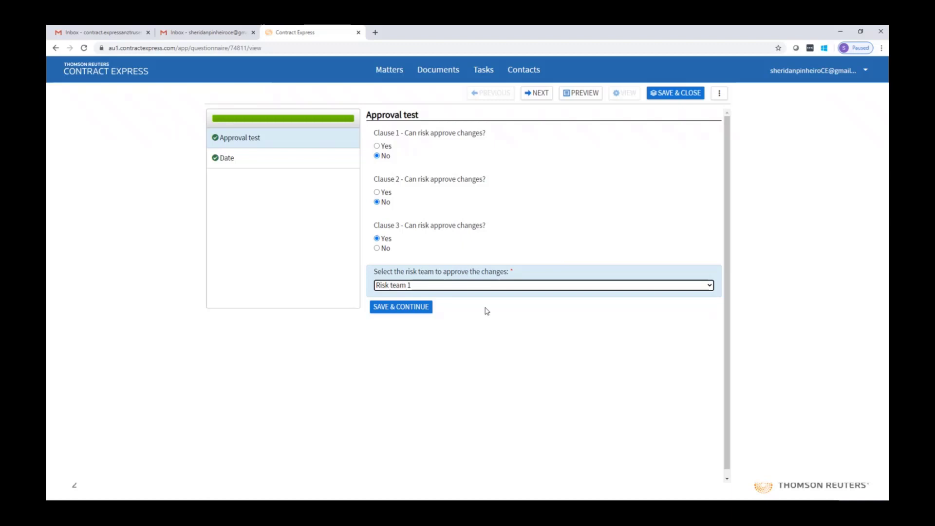
click(660, 101)
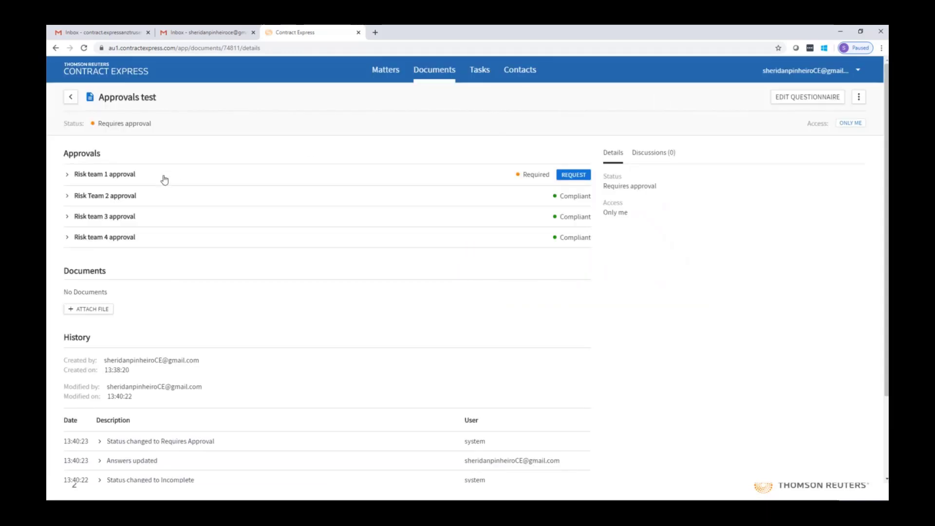
Request the Risk team 1 approval with the comment "This document was generated on request by Manager A".
click(396, 199)
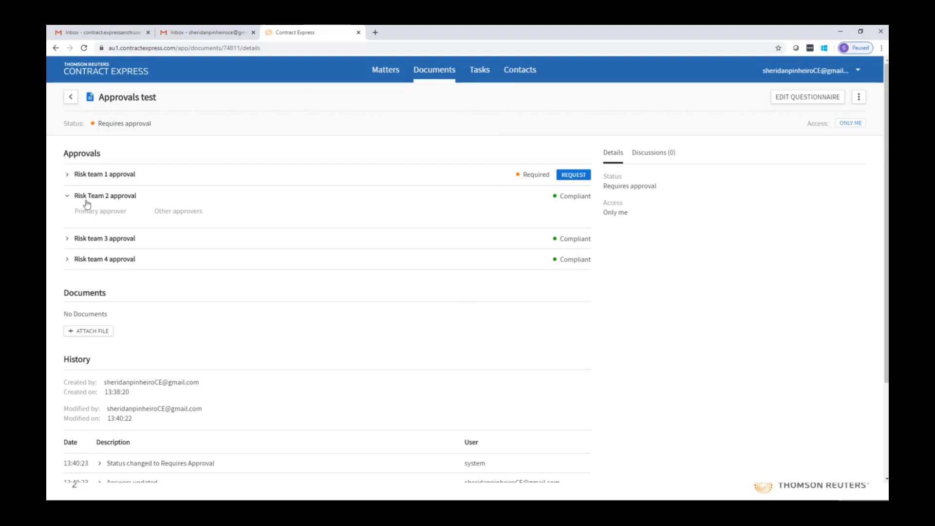
click(67, 175)
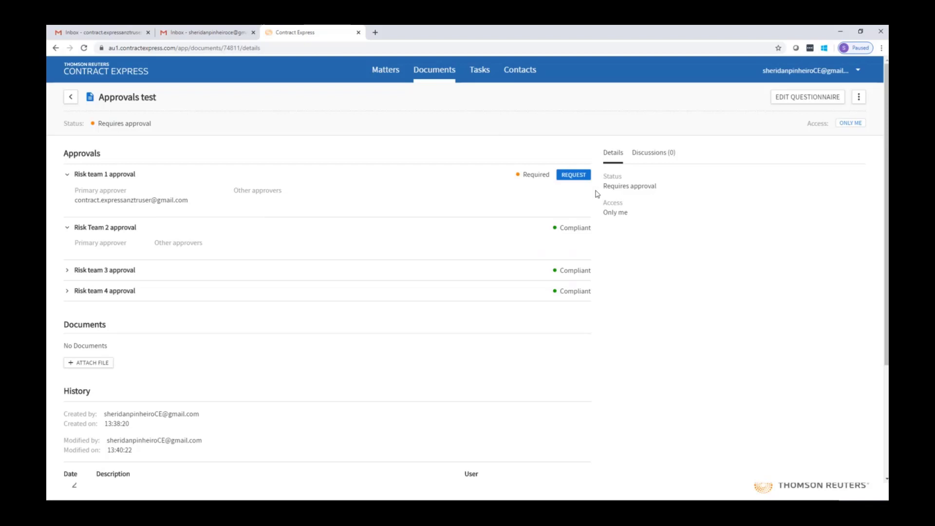
click(577, 176)
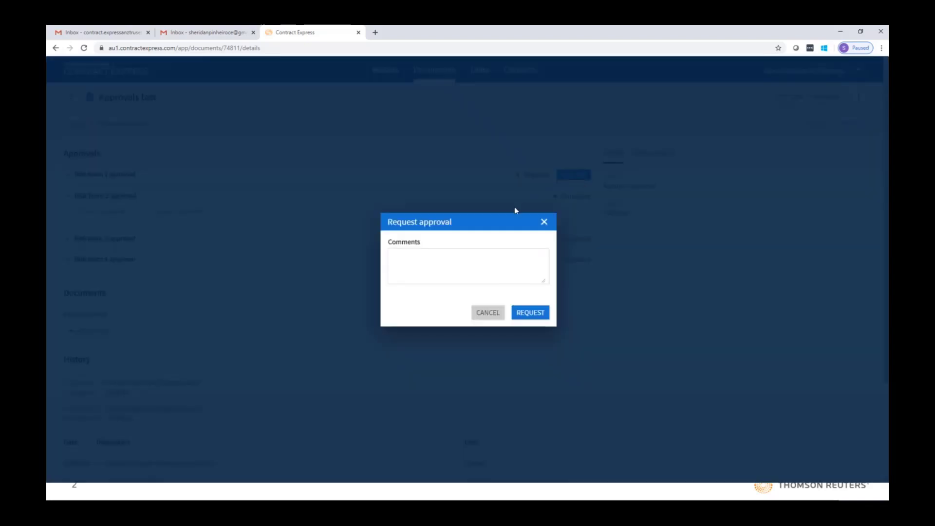
click(492, 265)
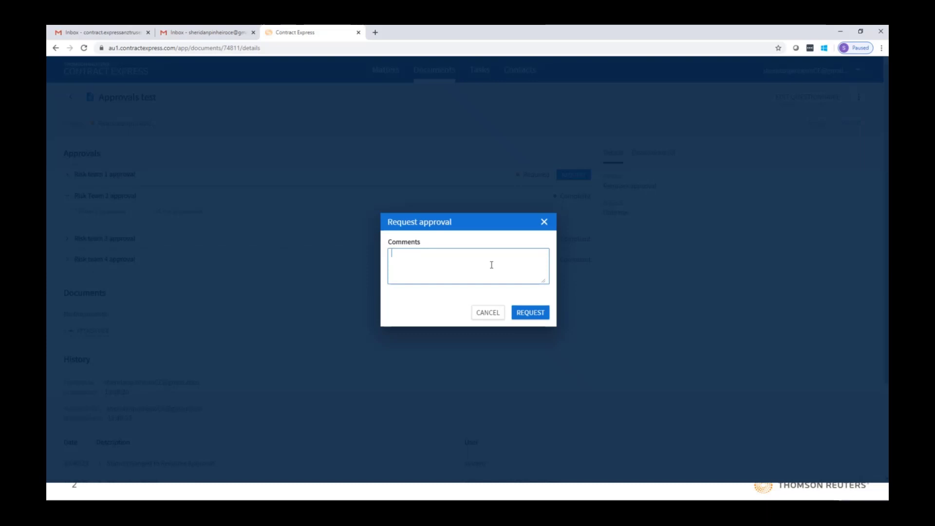
text(This do)
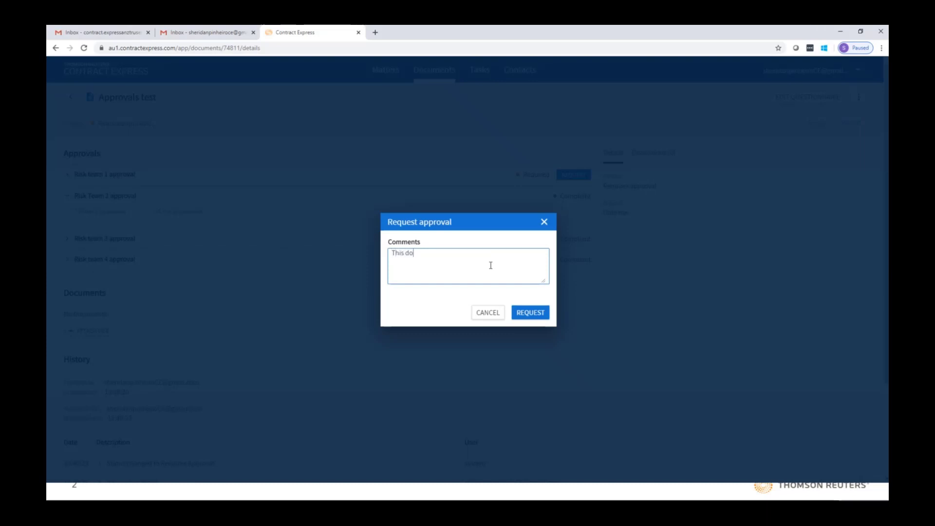
text(cument was generated on request by Manager A)
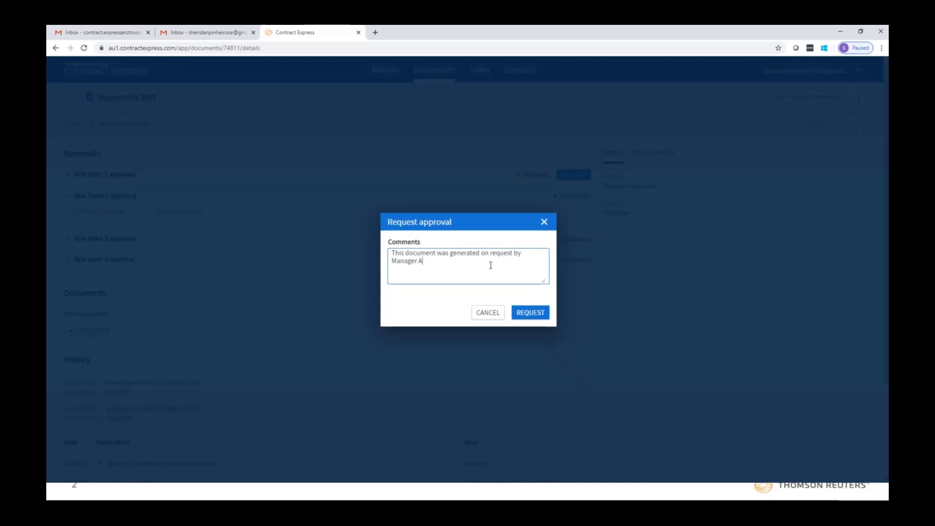
click(532, 314)
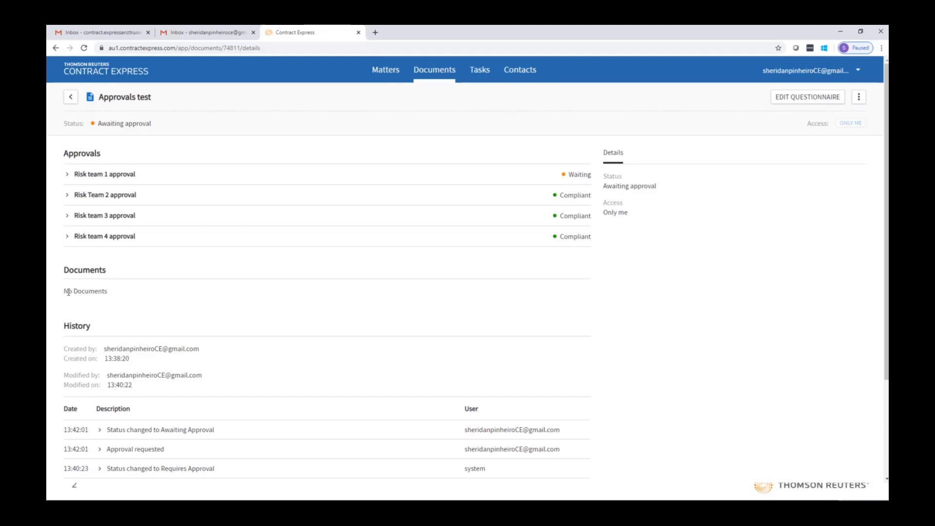
Check the document's empty Documents section and sign out of the requester's account.
drag(65, 292, 126, 297)
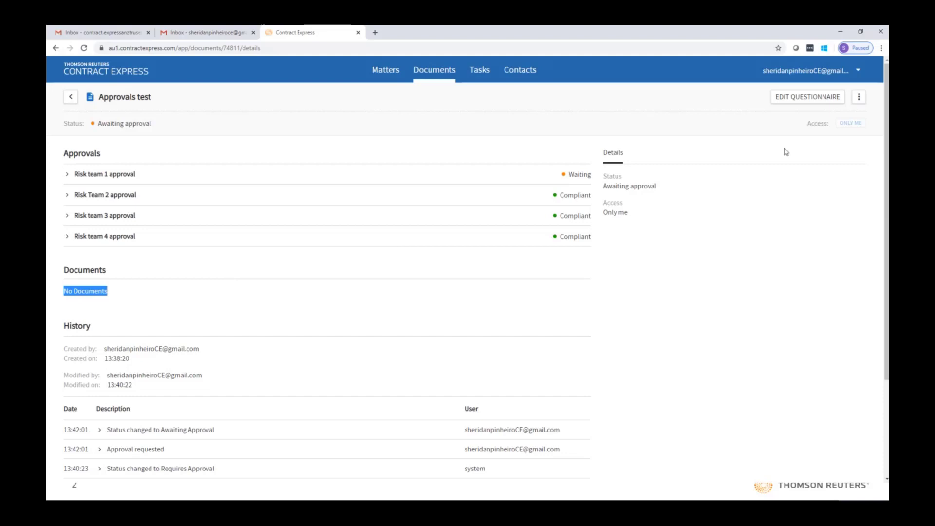
click(801, 73)
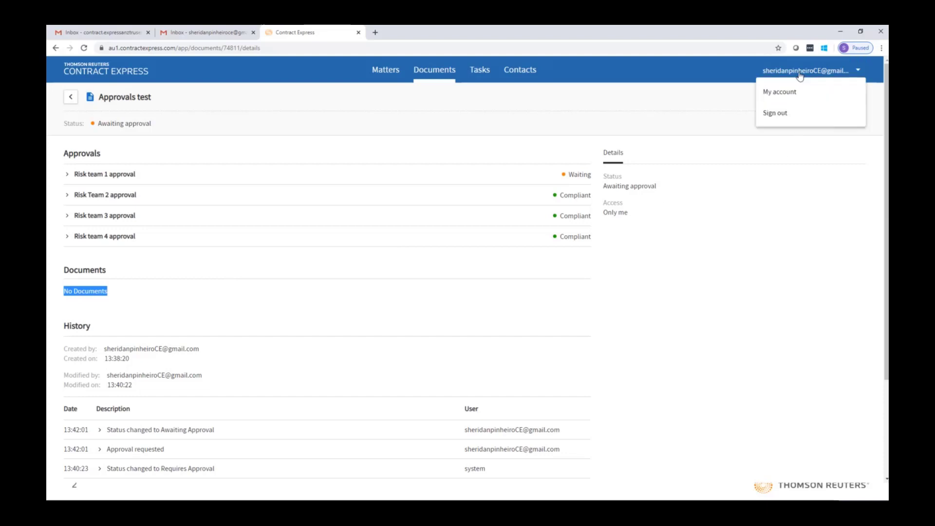
click(778, 113)
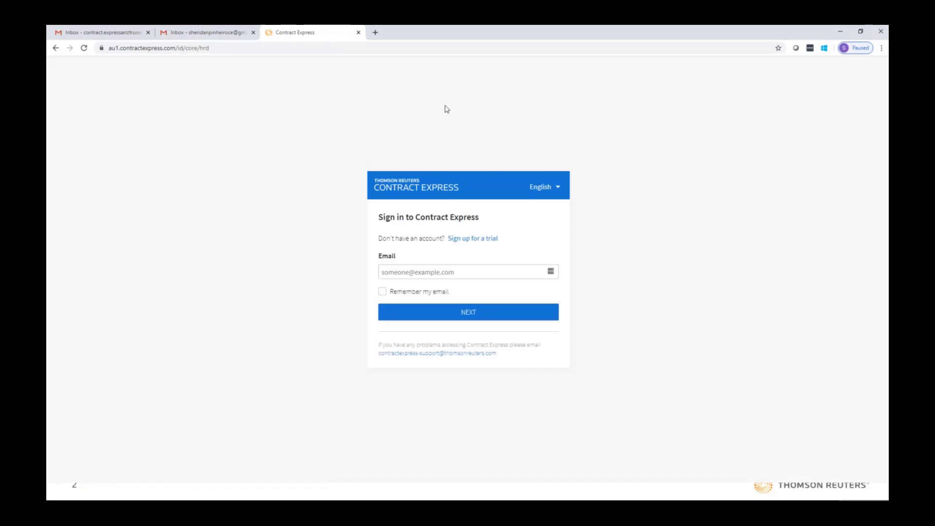
Open the Approval request email in the approver's Gmail inbox and review its document date and comment.
click(110, 38)
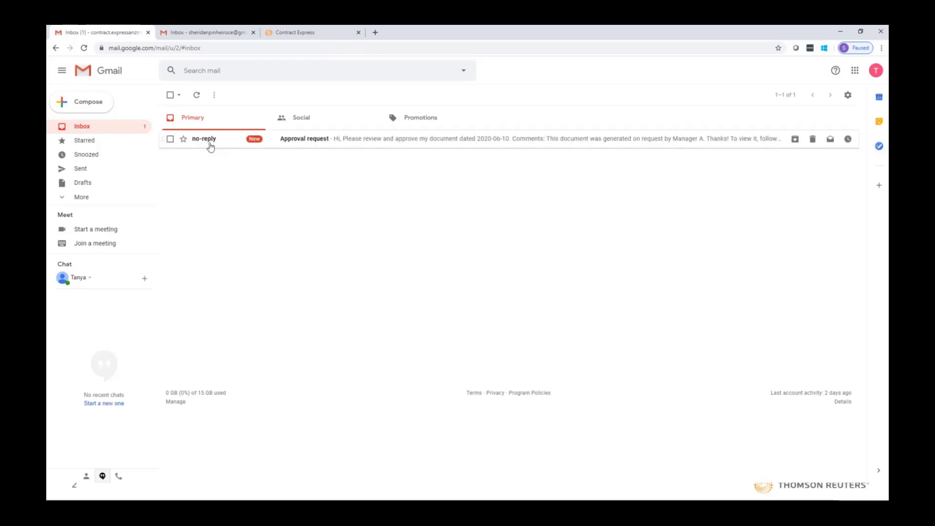
click(210, 147)
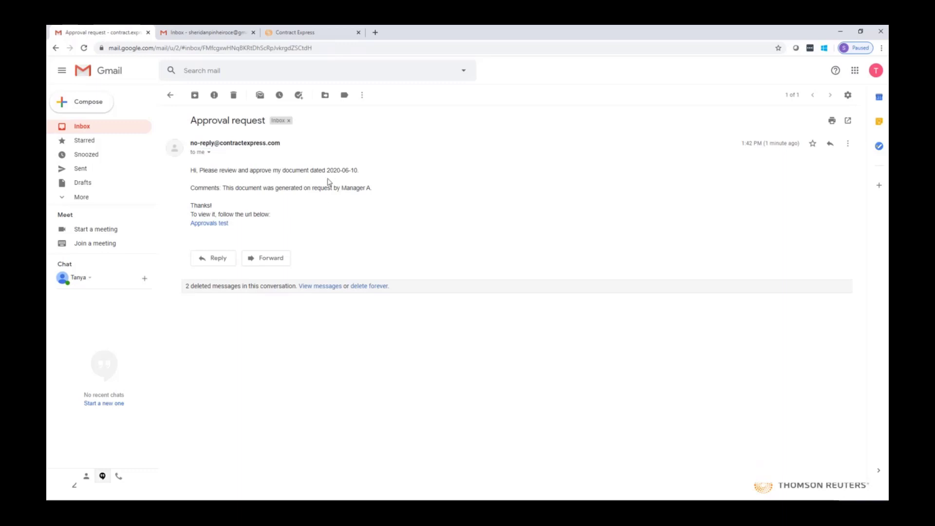
drag(330, 172, 360, 171)
drag(222, 188, 372, 190)
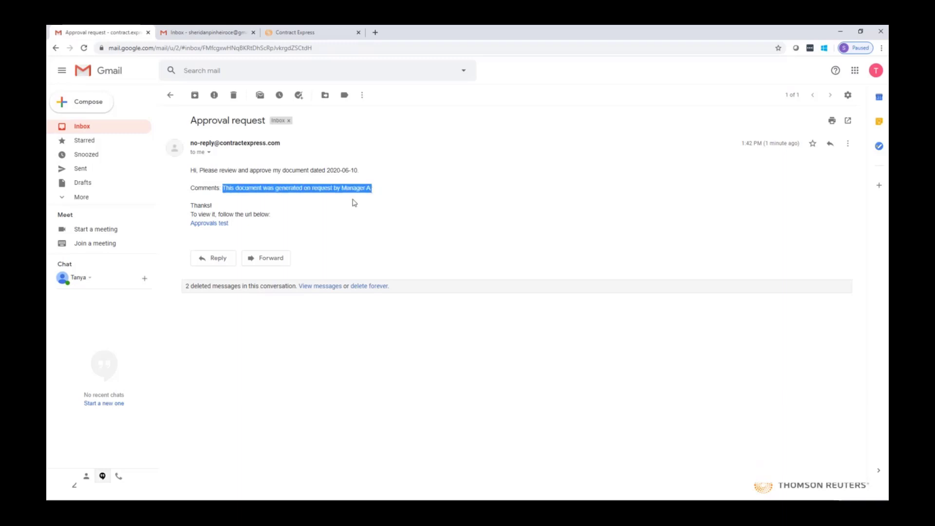
Follow the email's Approvals test link and sign in to Contract Express with the approver's account.
click(214, 227)
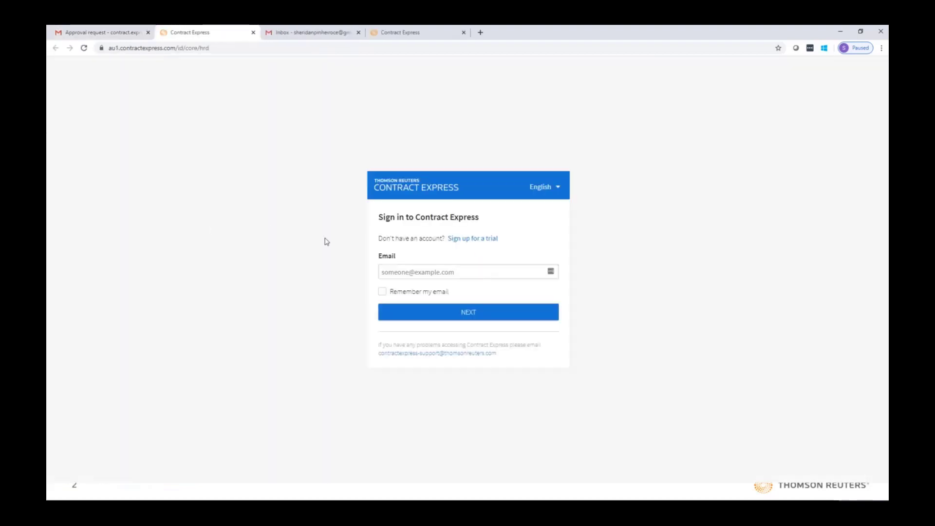
click(437, 270)
text(cont)
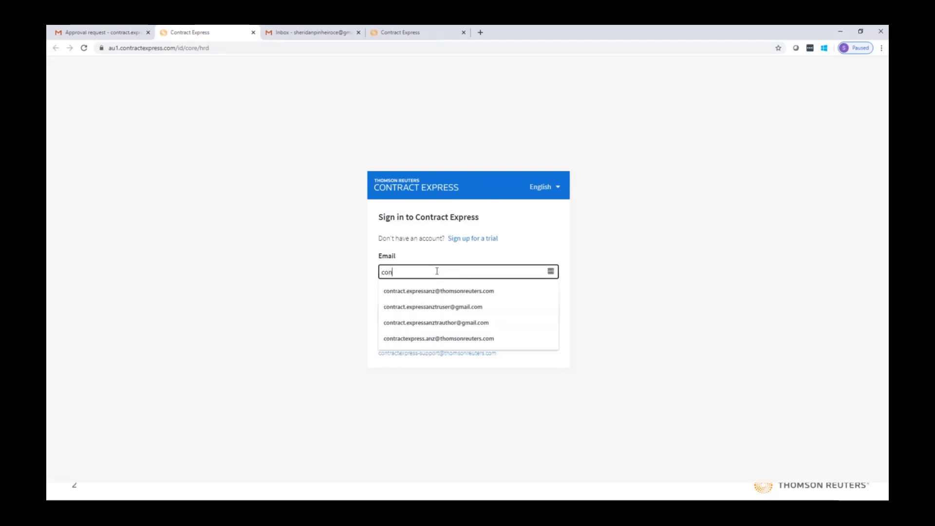
click(454, 307)
click(457, 312)
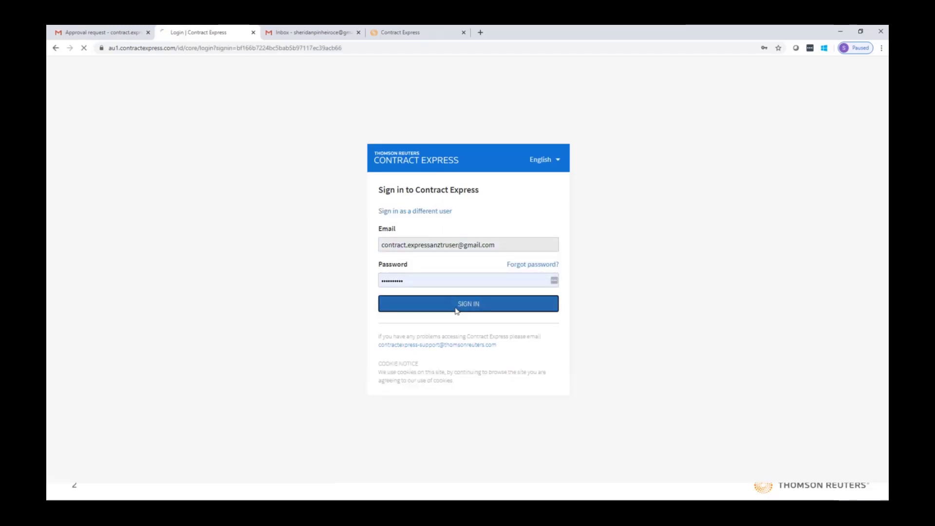
click(456, 312)
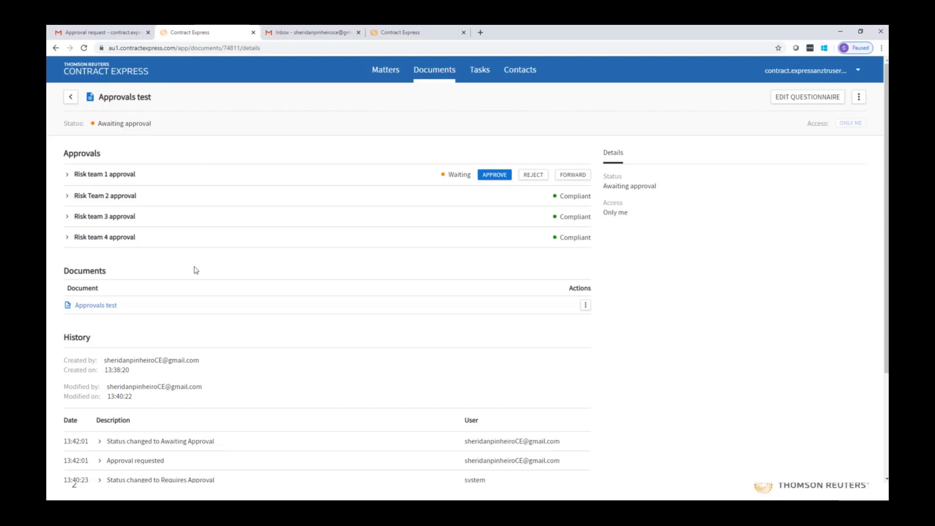
Download the Approvals test document, then view its questionnaire answers and close the questionnaire.
click(103, 307)
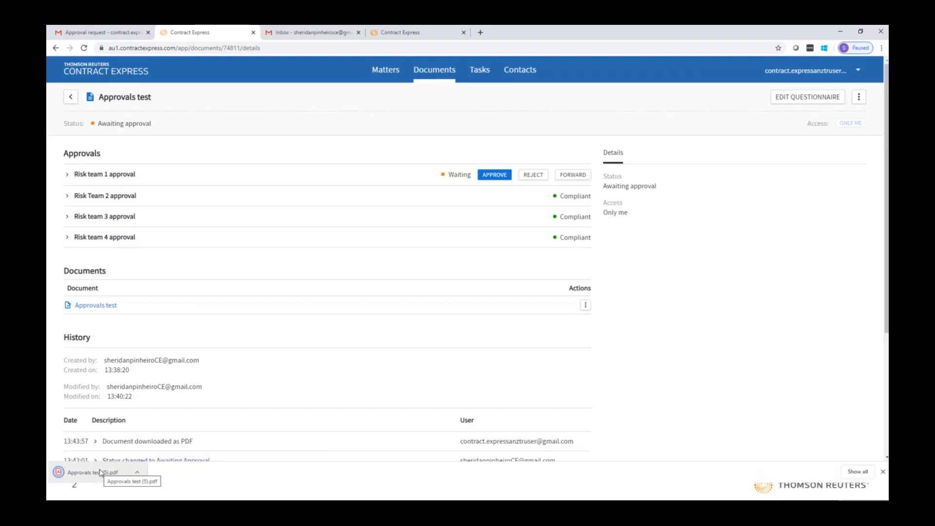
click(784, 103)
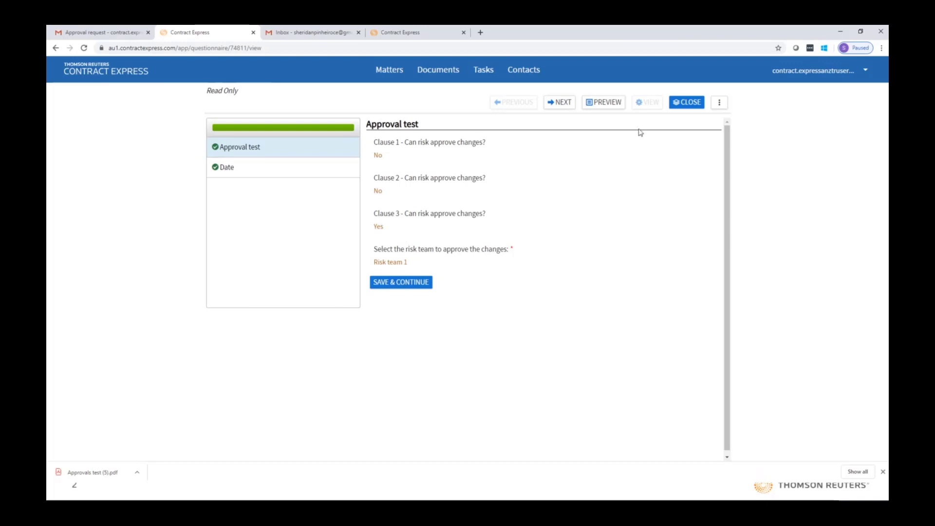
click(684, 104)
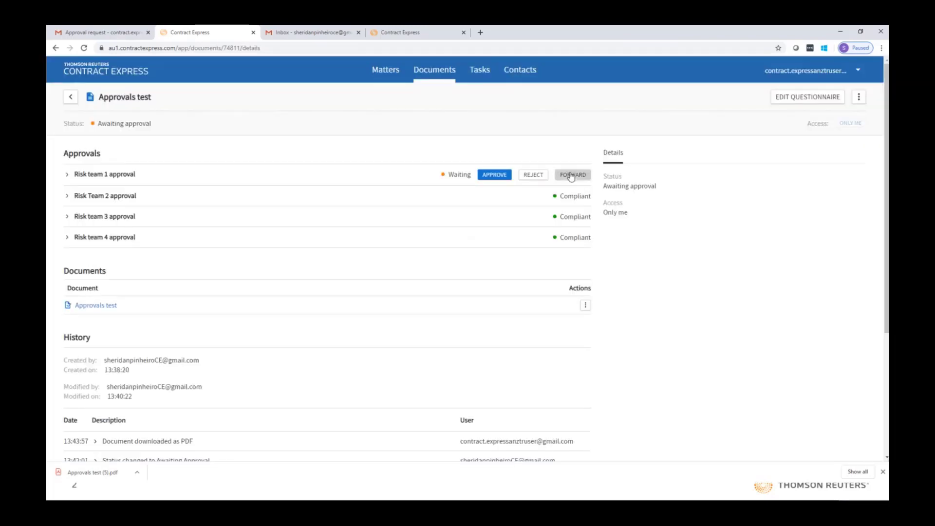
click(571, 175)
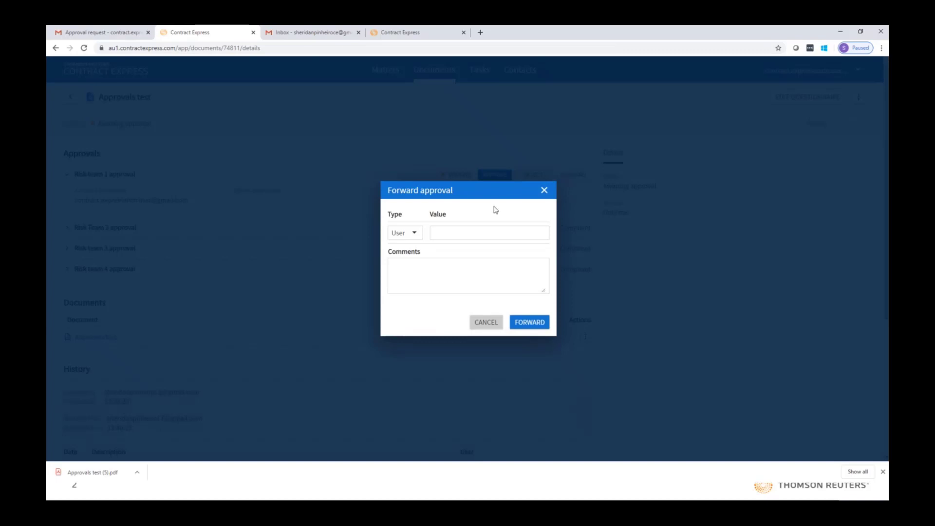
click(411, 239)
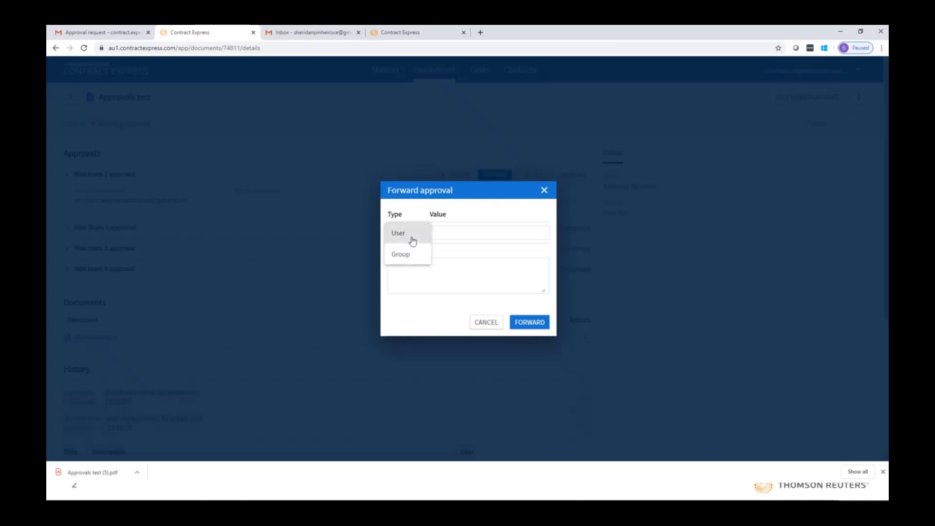
click(432, 284)
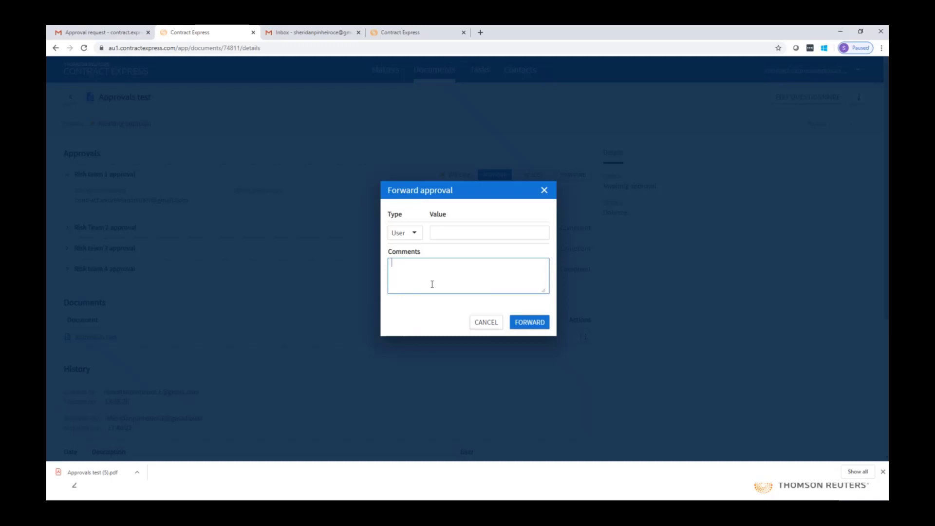
click(489, 322)
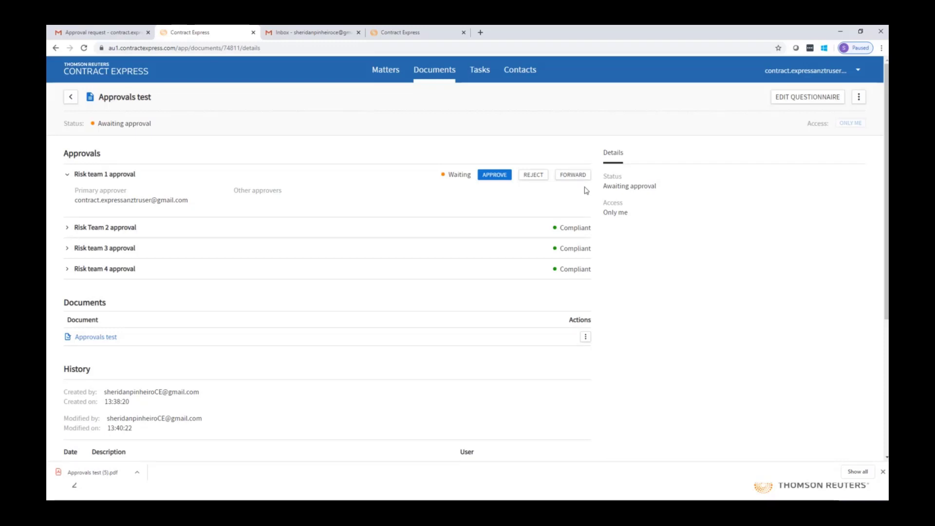
Reject the Risk team 1 approval with the comment "The clause should not be included in the contract.".
click(540, 179)
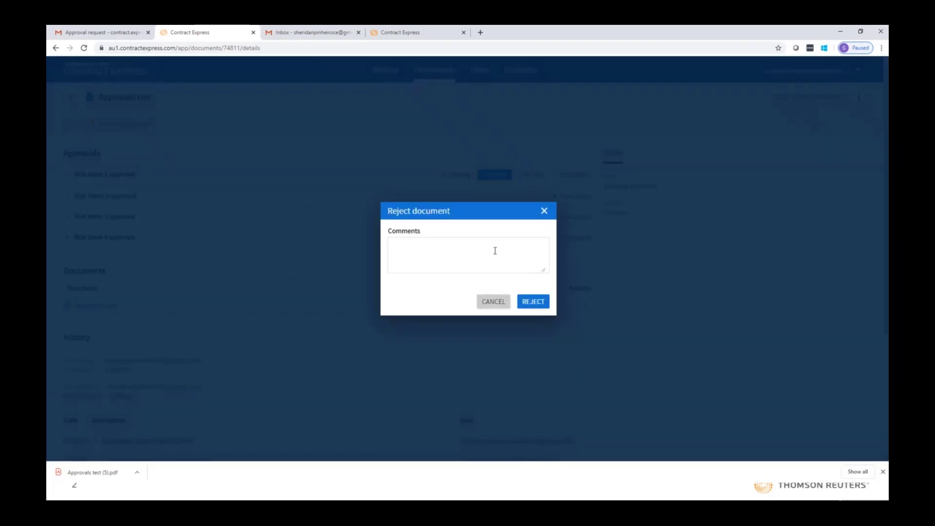
click(495, 251)
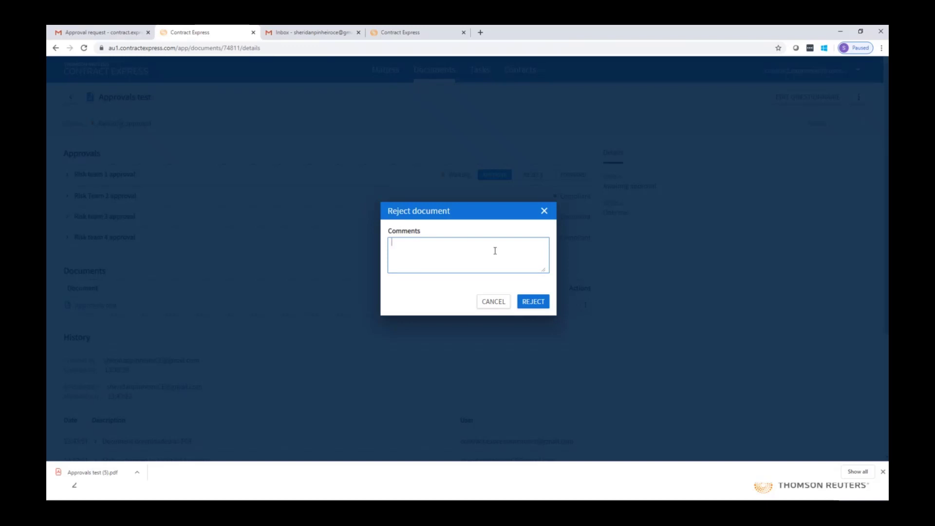
text(The clause should not be included in the contract)
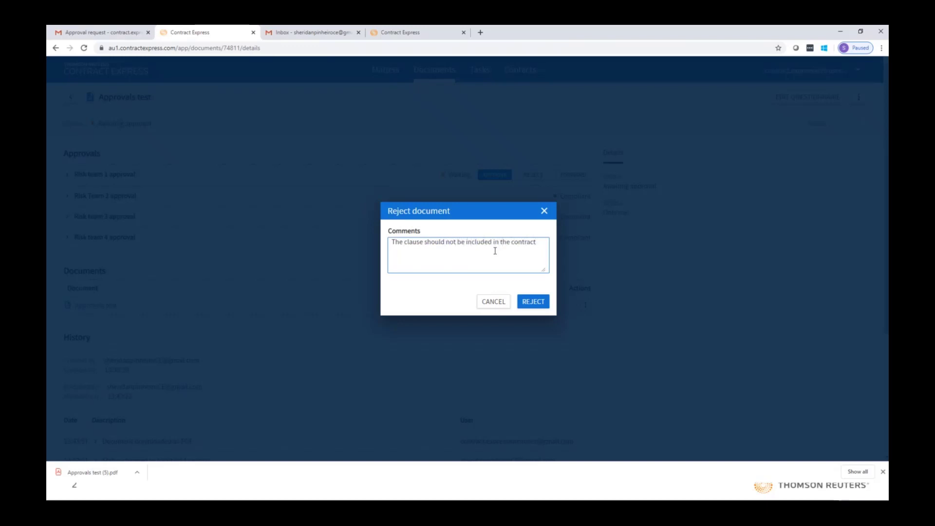
text(.)
click(533, 302)
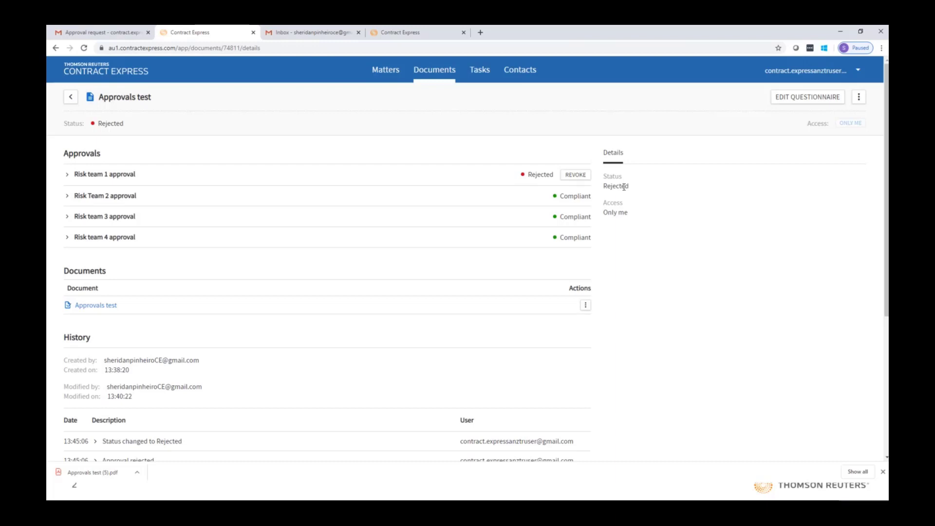
Sign out of the approver's account and open the Document rejected email in the requester's Gmail inbox.
click(802, 73)
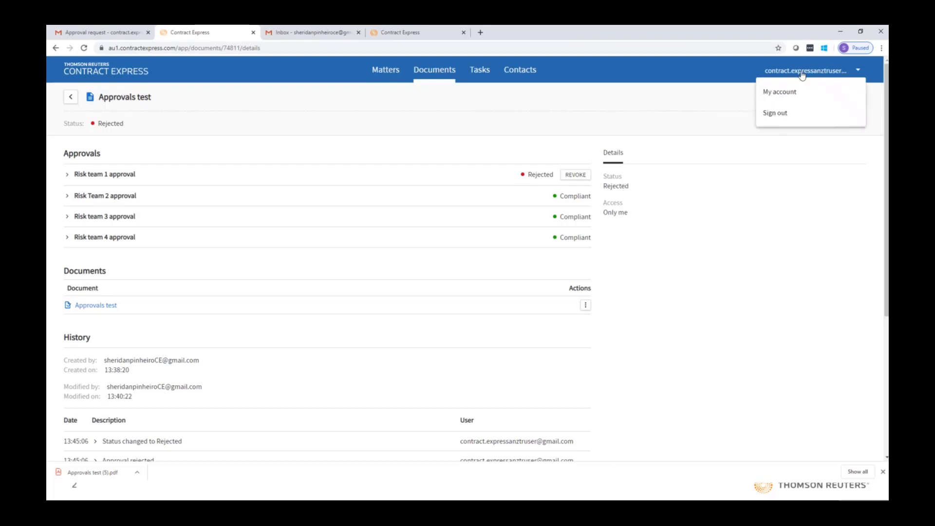
click(787, 117)
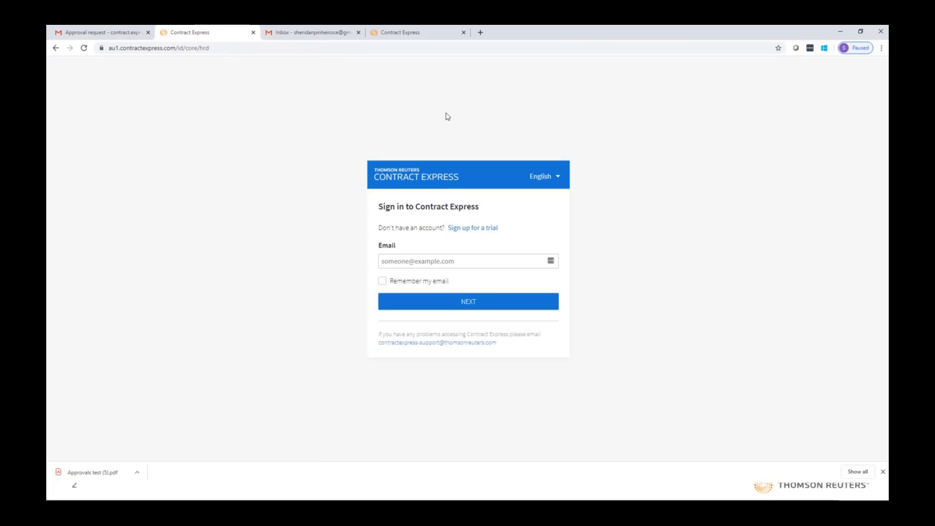
click(318, 34)
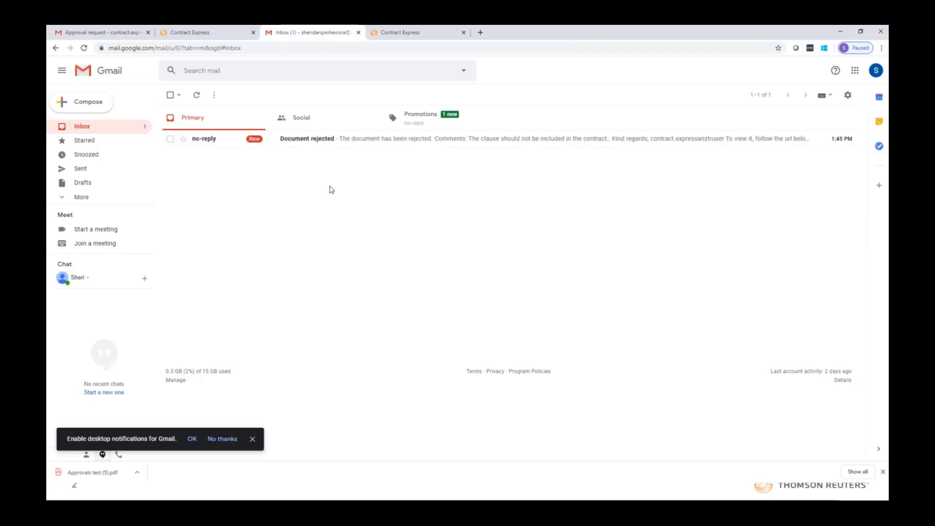
click(203, 143)
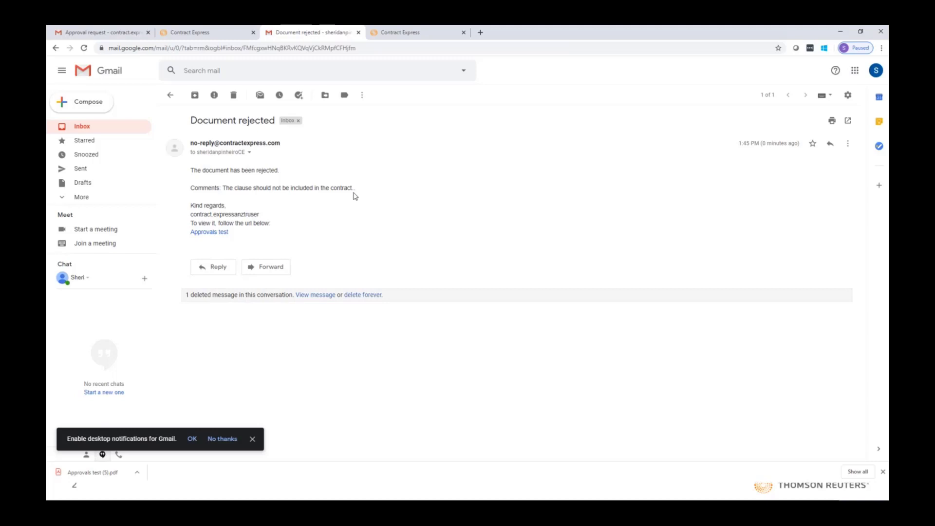
Follow the Approvals test link in the Document rejected email and sign in to Contract Express with the requester's account.
click(219, 234)
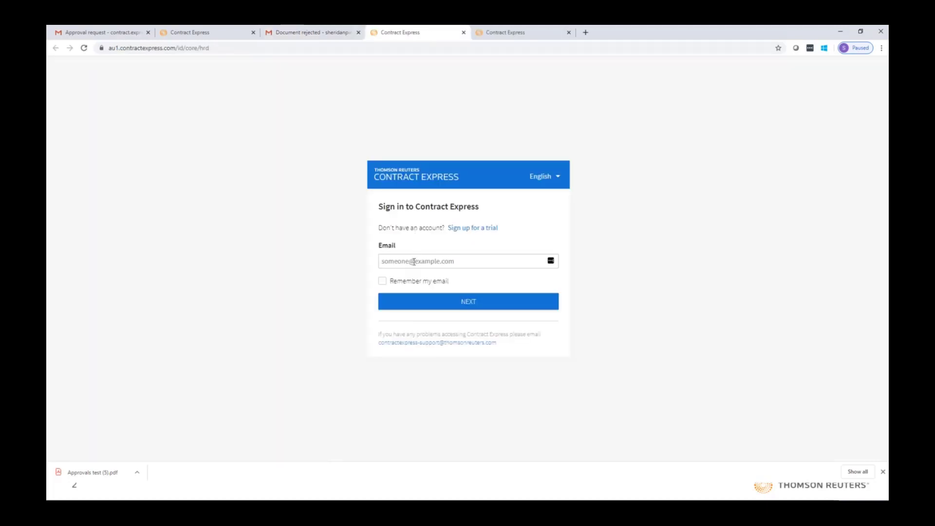
click(413, 261)
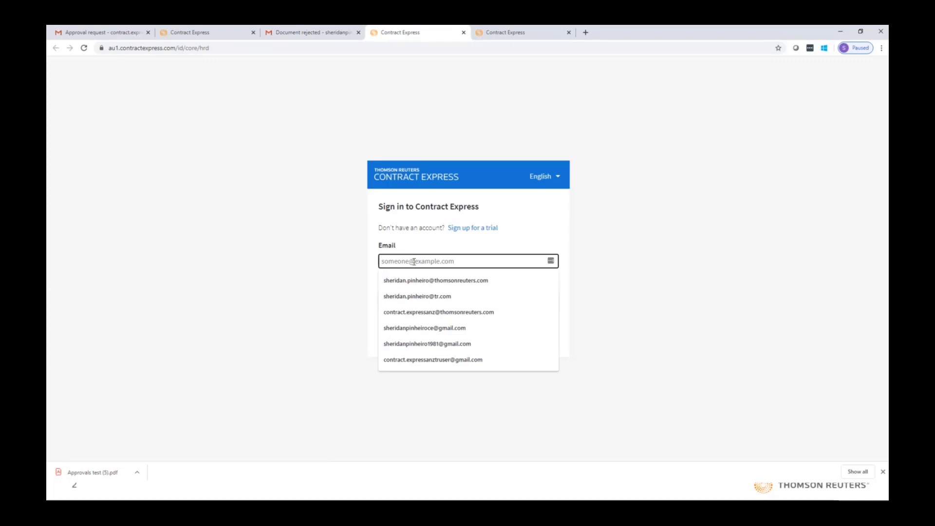
click(447, 328)
click(446, 301)
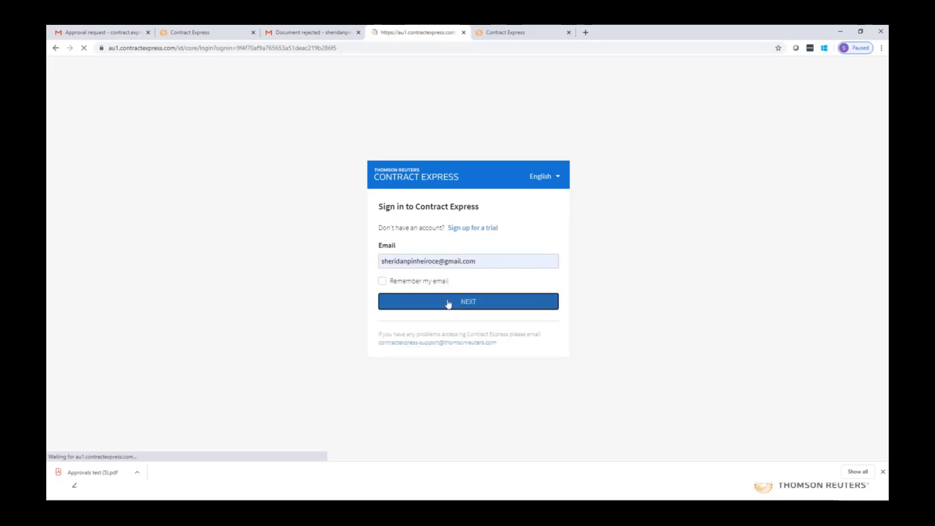
click(443, 293)
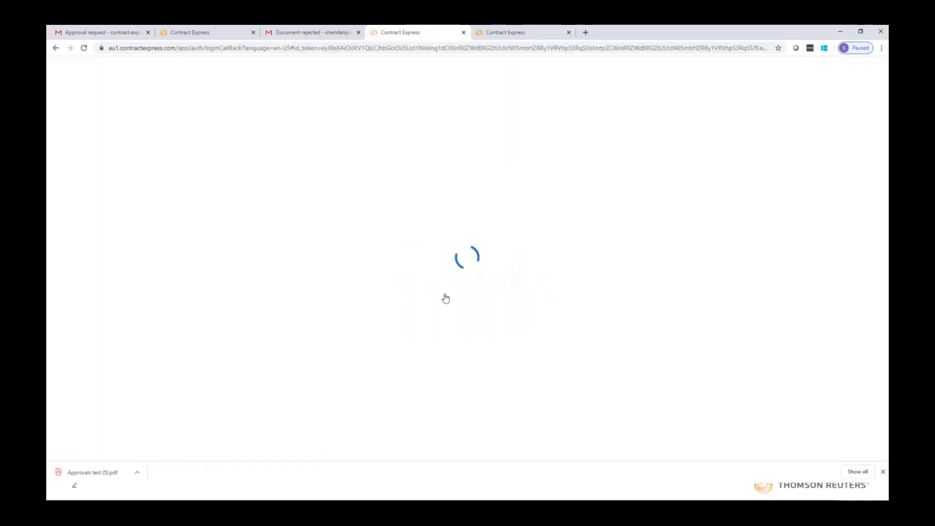
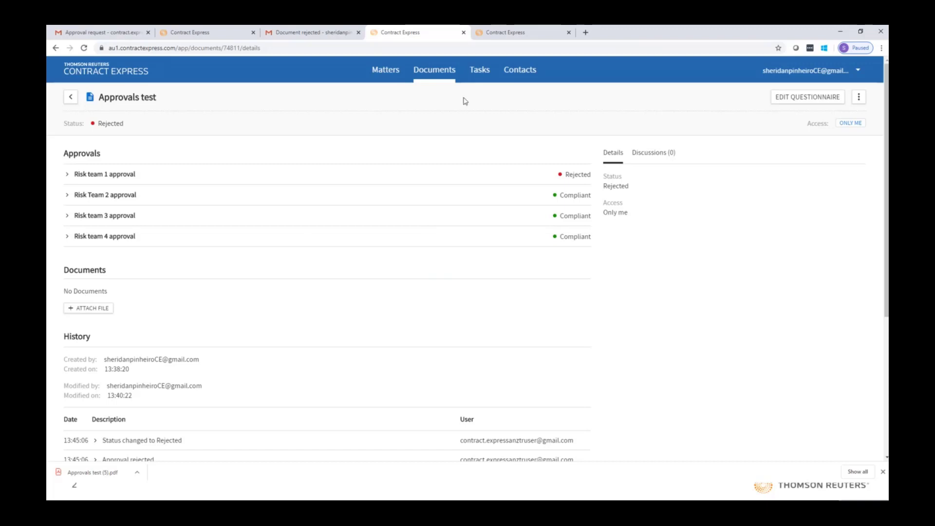
Create a new document from the Approvals test template in the documents list.
click(439, 80)
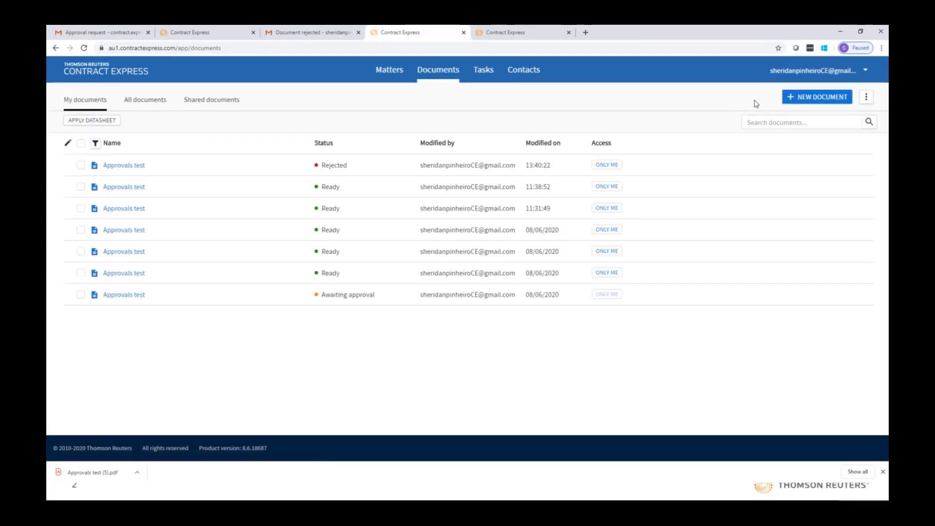
click(792, 101)
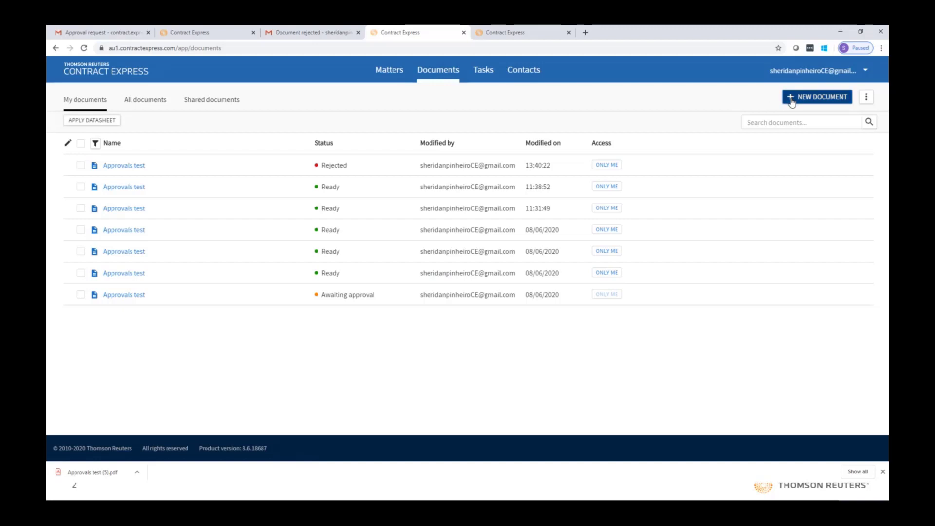
scroll(698, 386, down, 2)
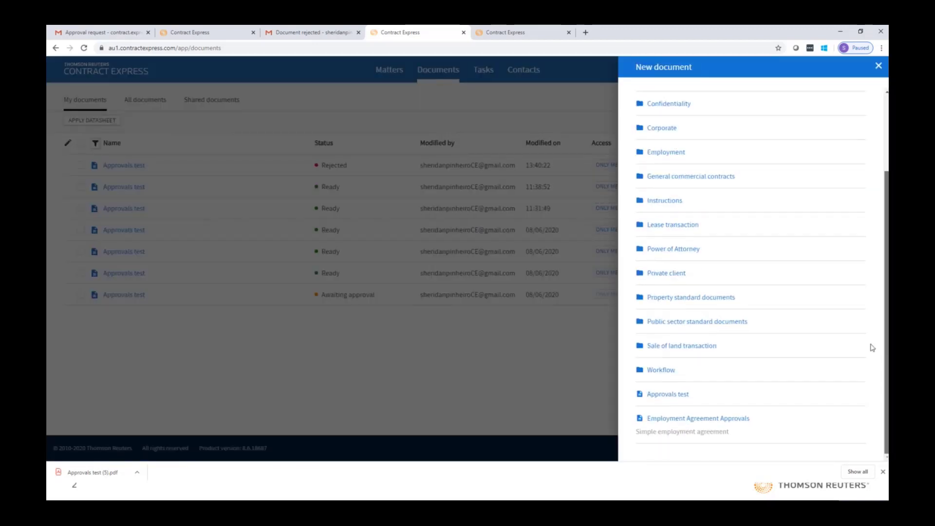
click(672, 398)
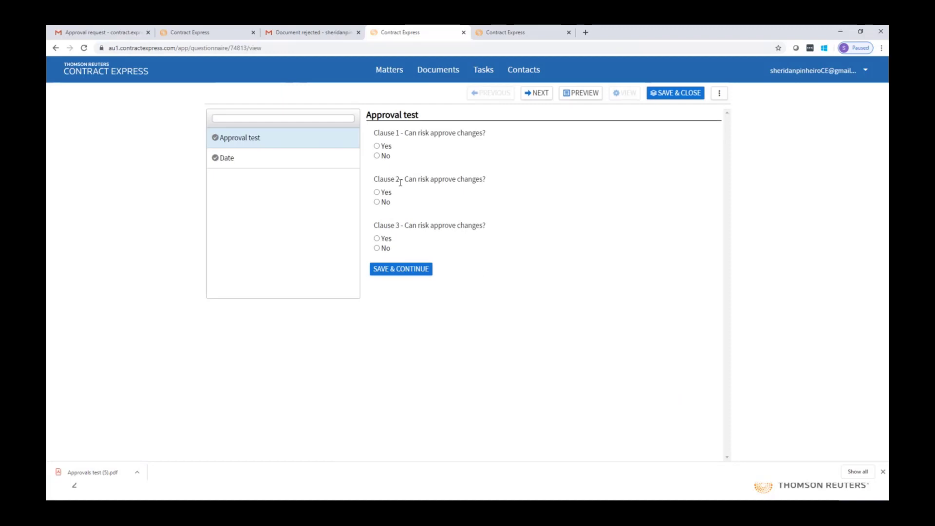
Answer No for Clauses 1 and 2 and Yes for Clause 3, choose Risk team 1 as approver, and save the page.
click(382, 157)
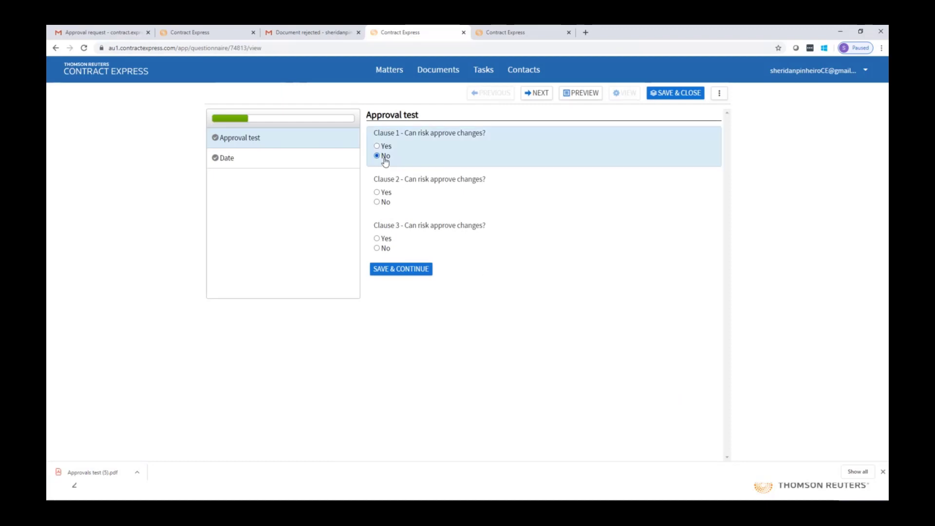
click(384, 202)
click(385, 239)
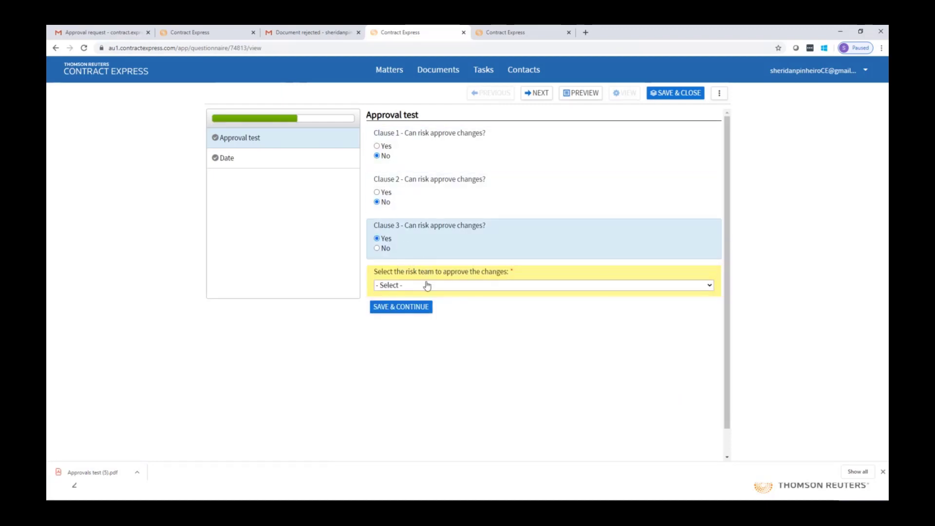
click(429, 285)
click(410, 312)
click(415, 307)
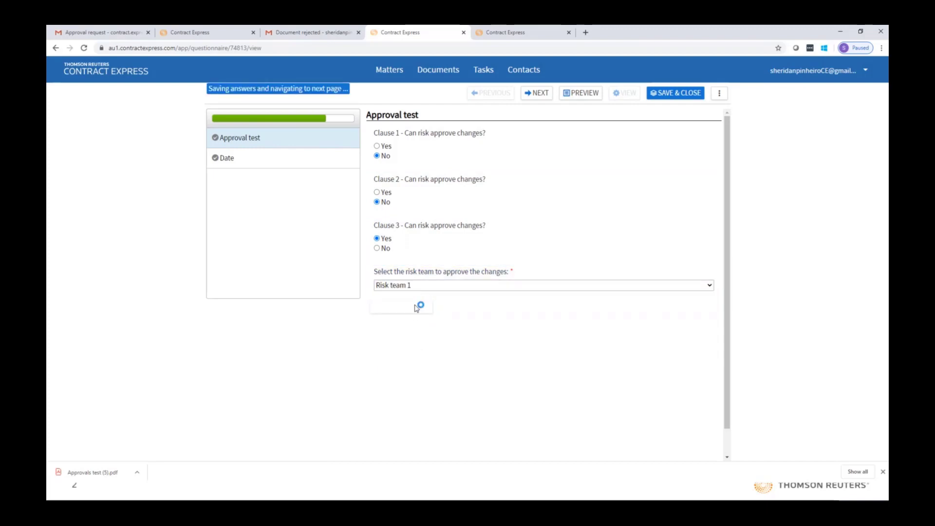
Set the questionnaire date to 10/6/2020, then save and close the questionnaire.
click(419, 150)
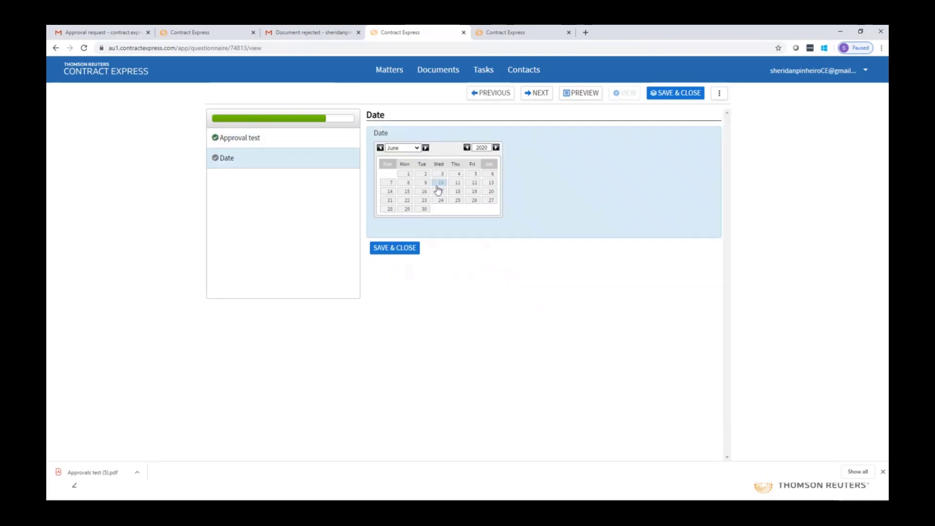
click(440, 183)
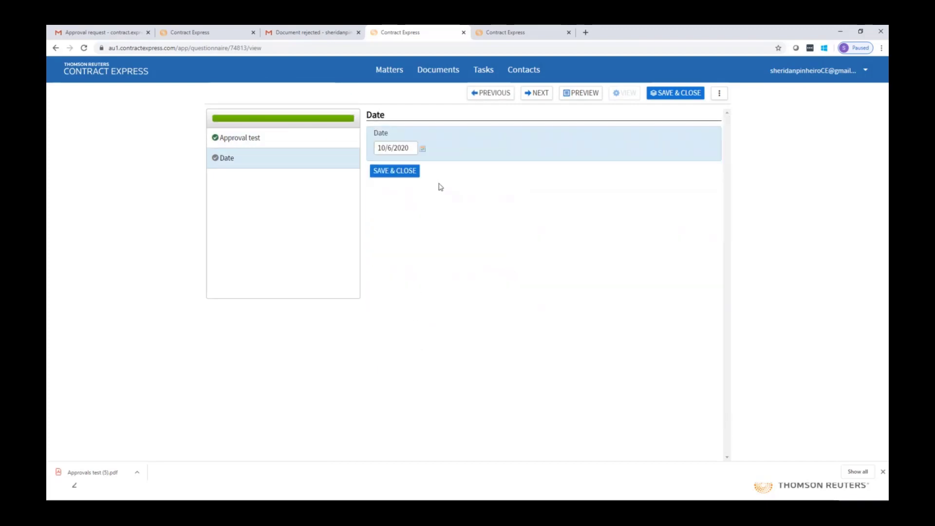
click(405, 171)
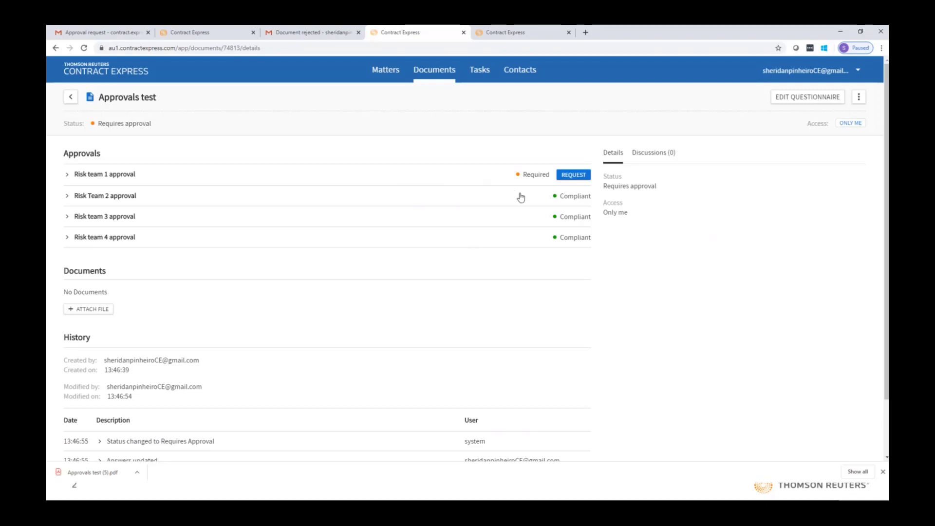
Request the Risk team 1 approval with the comment "This document was generated on instructions from Manager A.".
click(572, 175)
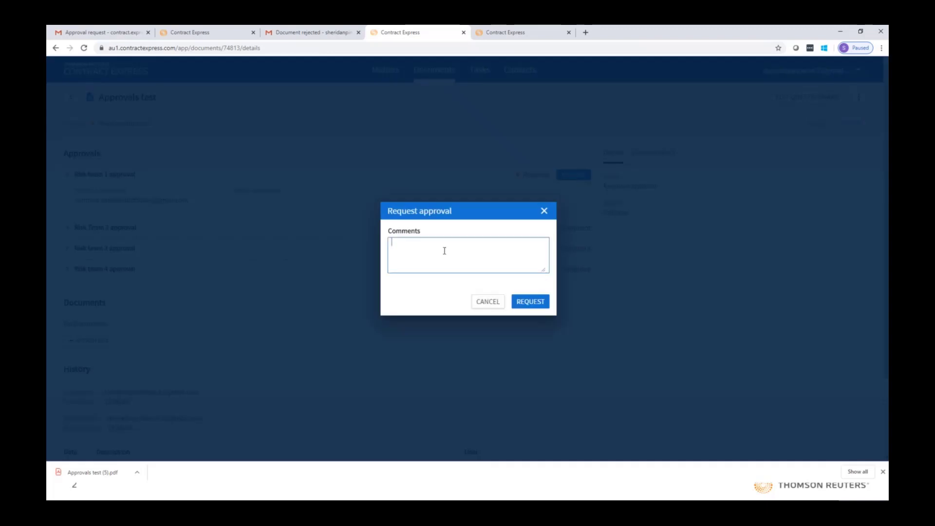
text(This document was generated on instruct)
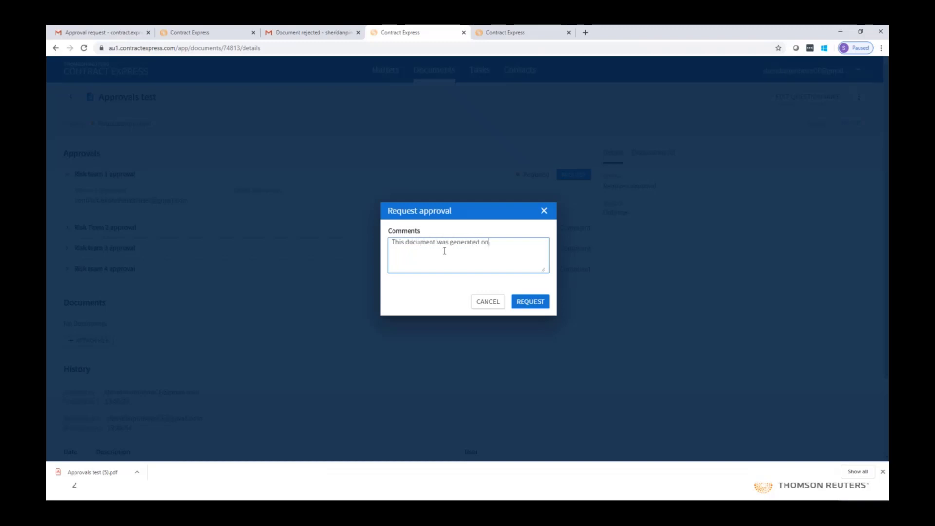
text(ions from Manager A.)
click(530, 302)
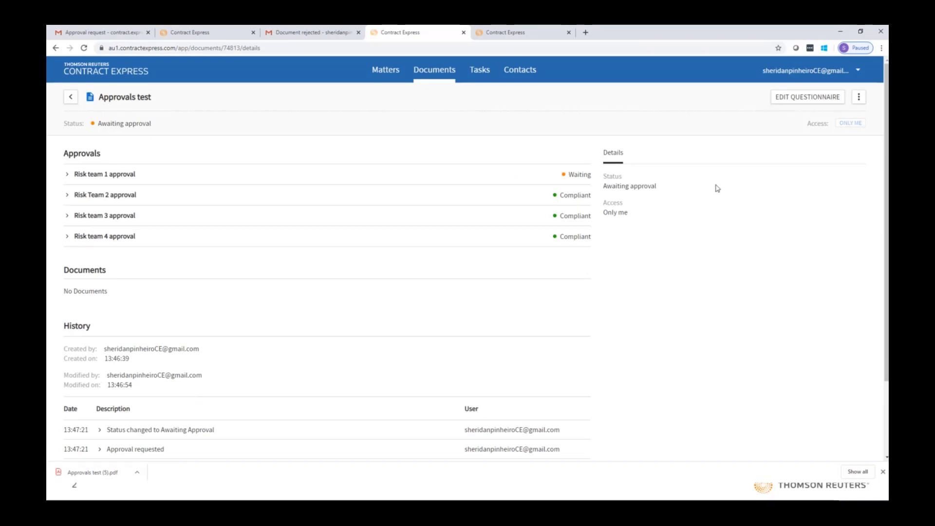
Sign out of the requester's account and open the new Approval request email in the approver's Gmail inbox.
click(794, 73)
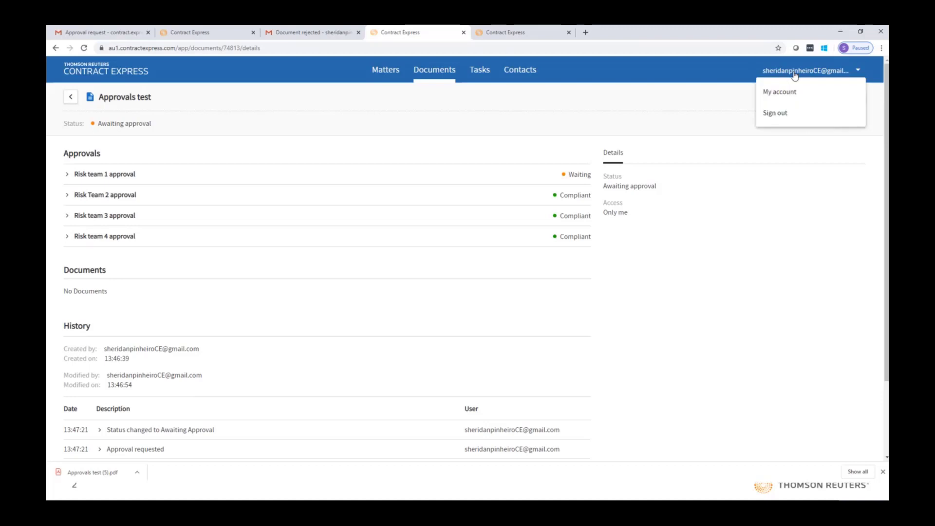
click(789, 114)
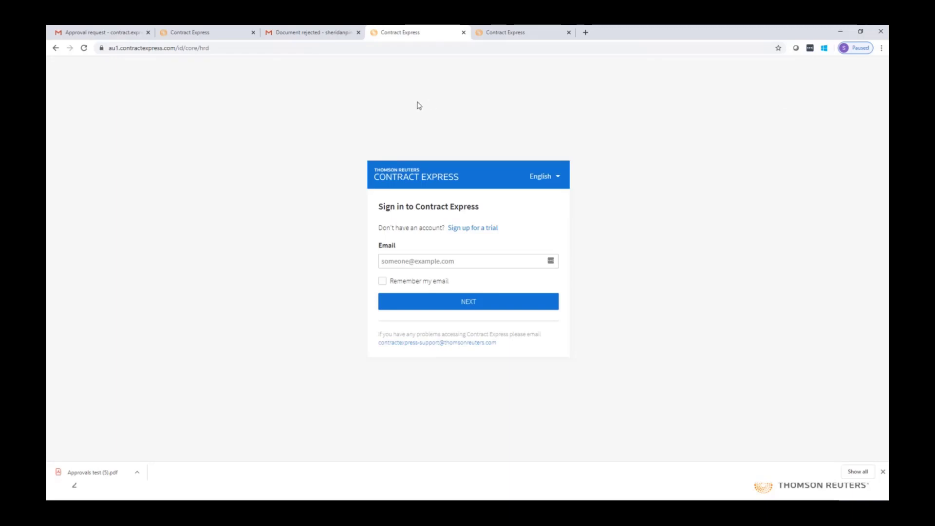
click(110, 34)
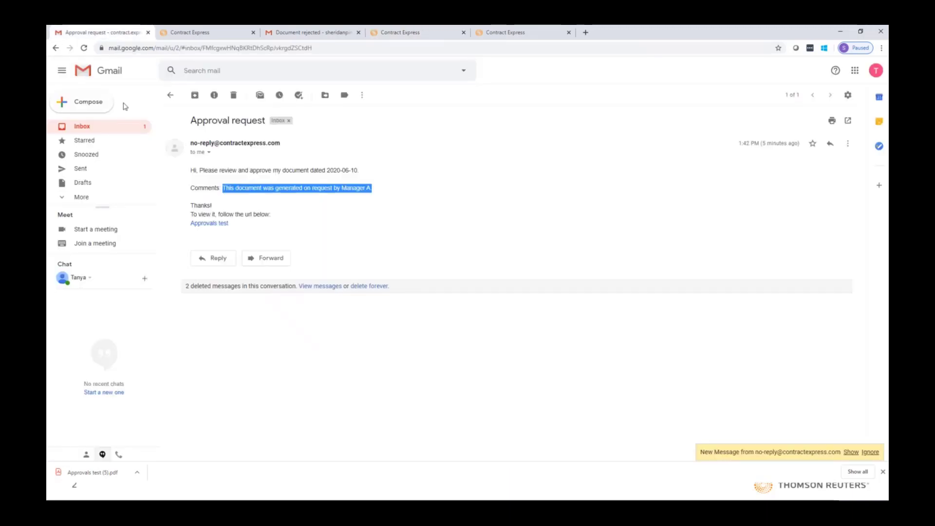
click(115, 133)
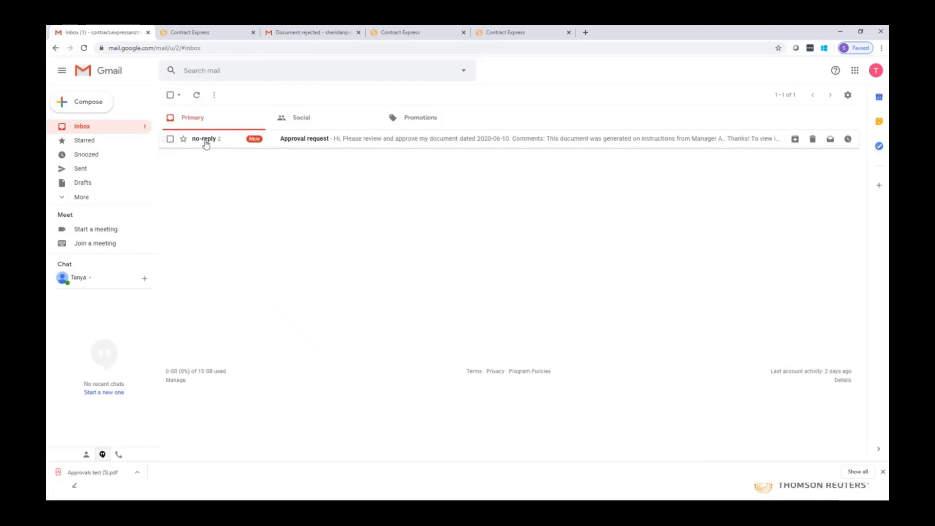
click(206, 140)
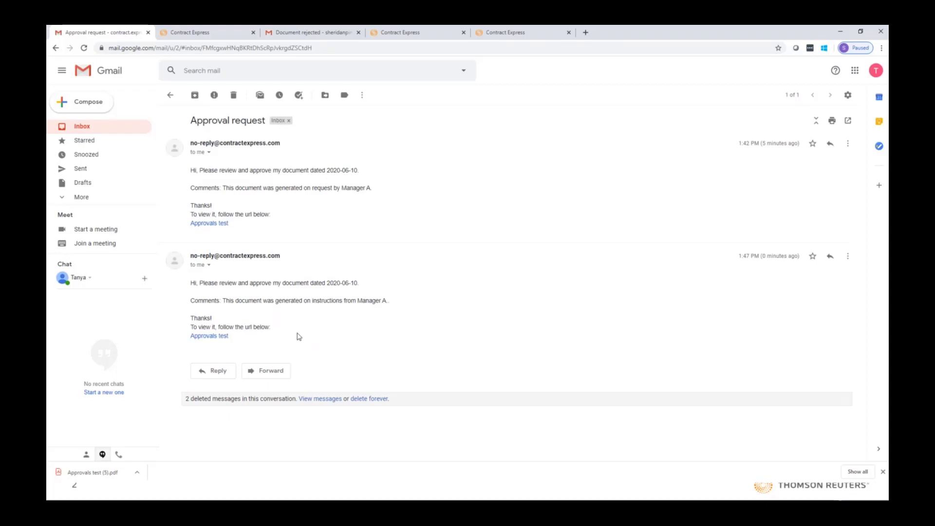
Follow the Approvals test link in the newest Approval request message and sign in to Contract Express with the approver's account.
click(212, 337)
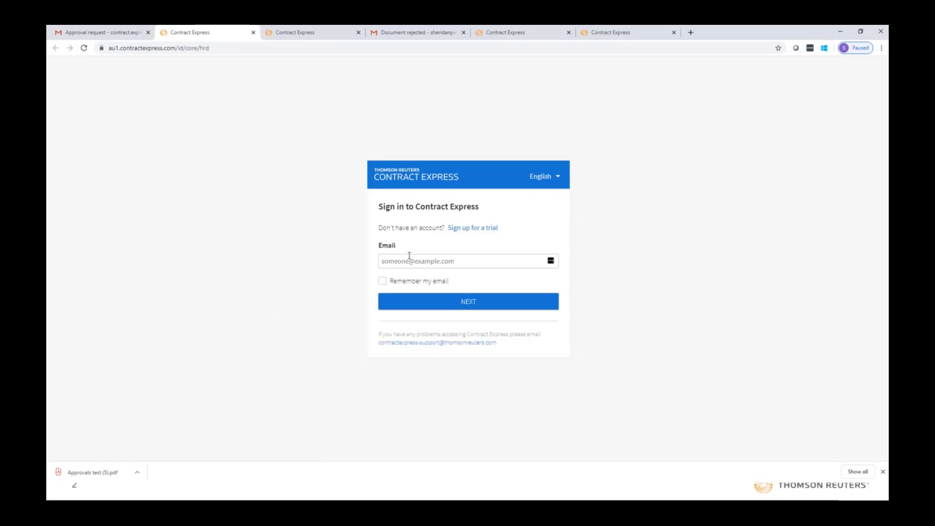
click(409, 259)
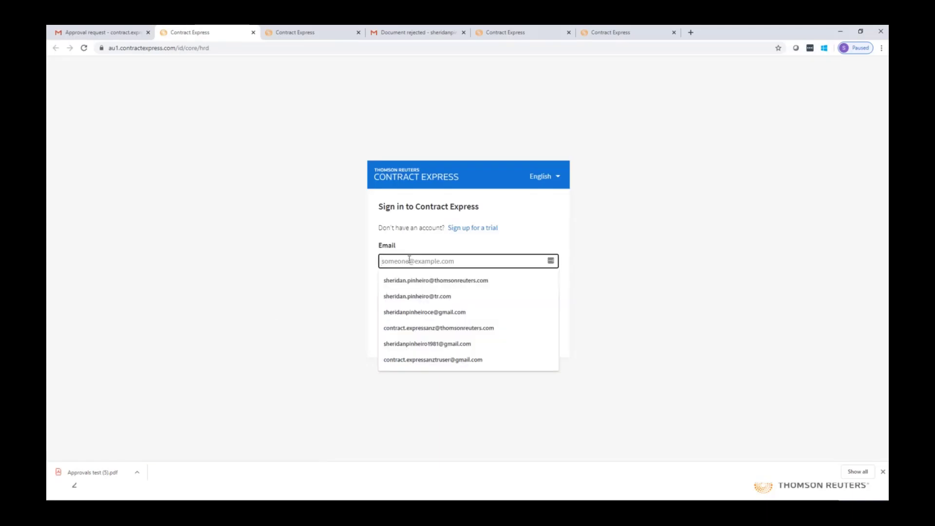
click(452, 360)
click(440, 304)
click(440, 291)
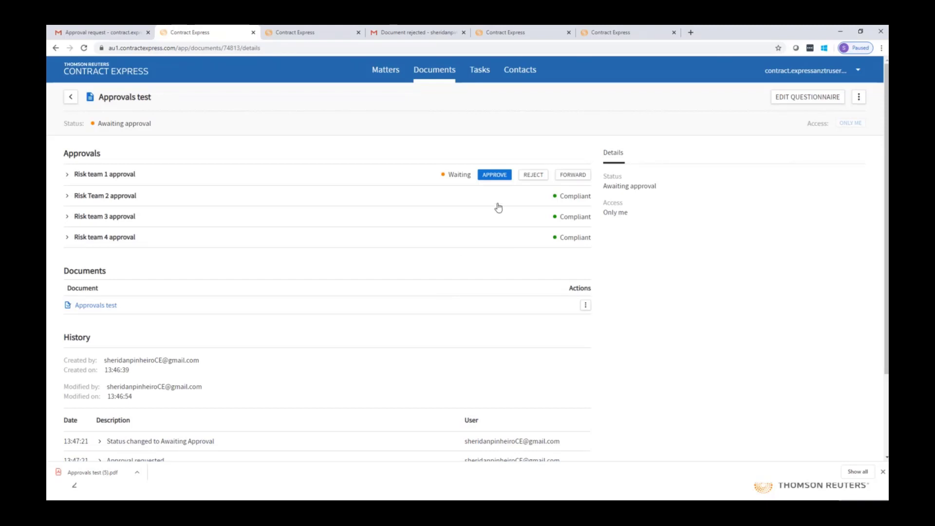
Approve the Risk team 1 approval with the comment "This clause is acceptable".
click(497, 176)
click(466, 252)
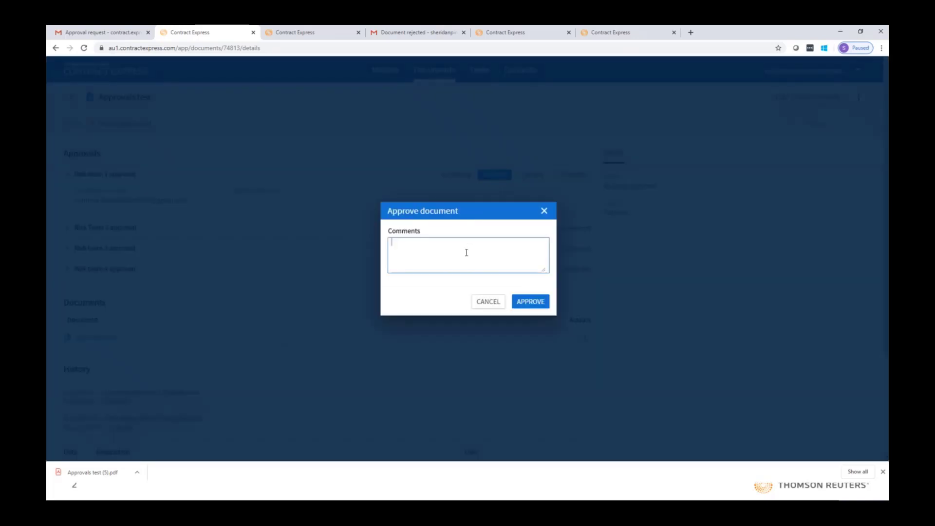
text(This)
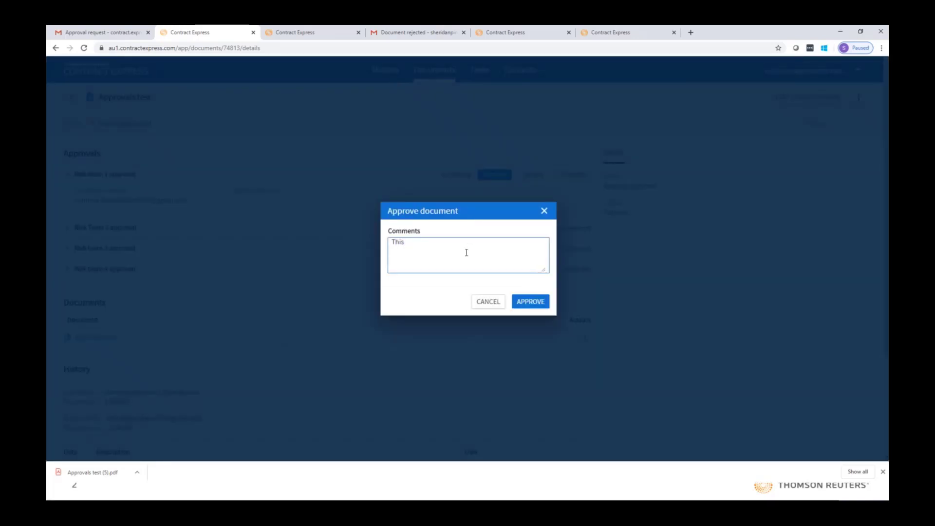
text( ca)
text(lause is accept)
text(able)
click(532, 302)
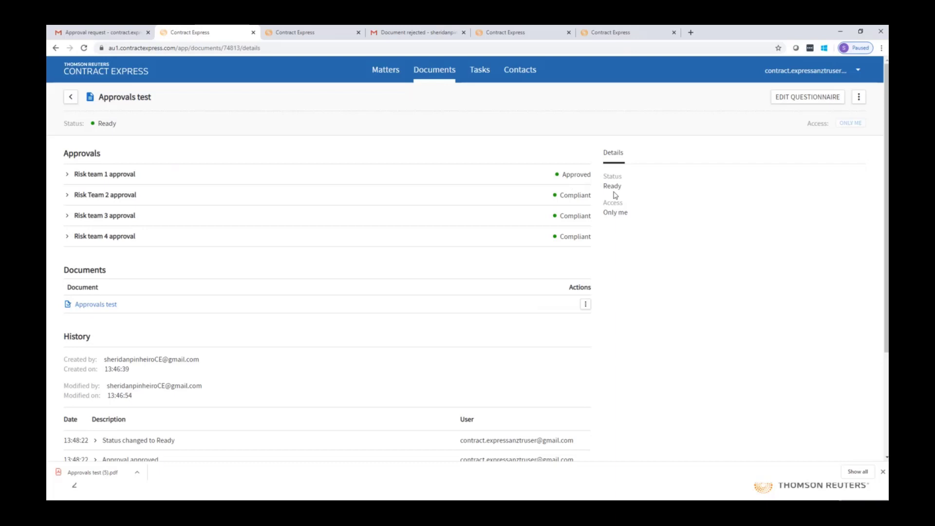
Sign out of the approver's account and open the Document approved email in the requester's Gmail inbox.
click(795, 73)
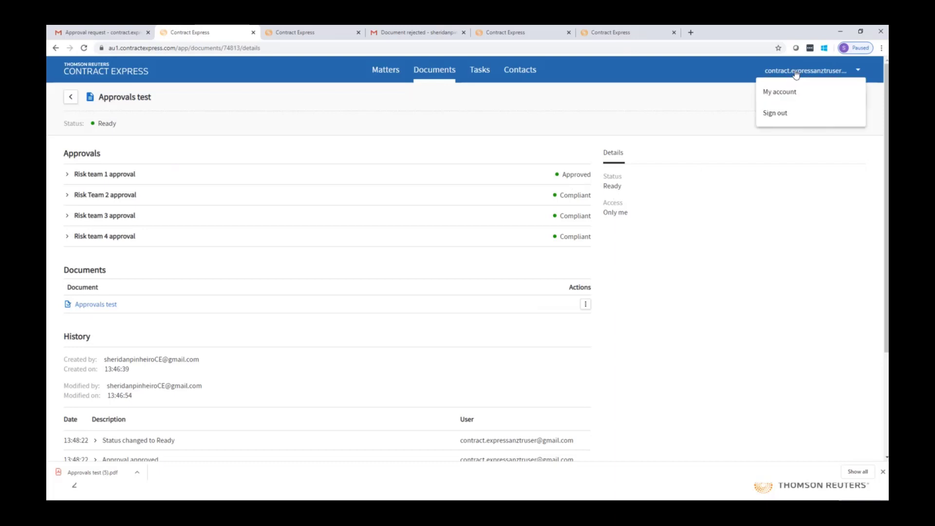
click(796, 118)
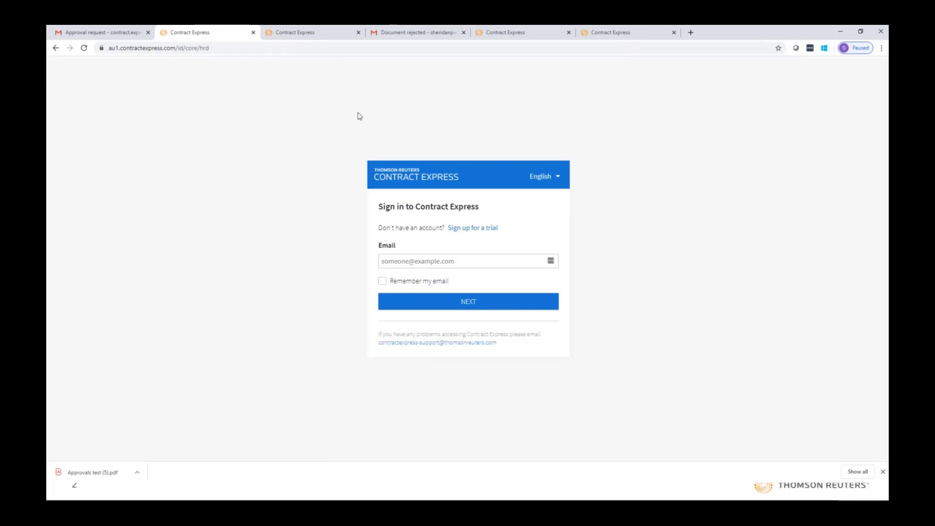
click(409, 34)
click(115, 128)
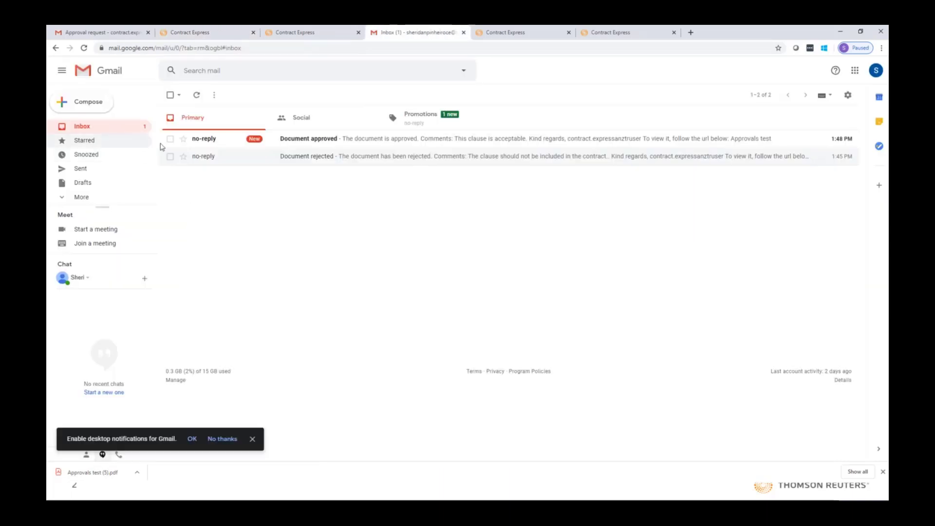
click(207, 142)
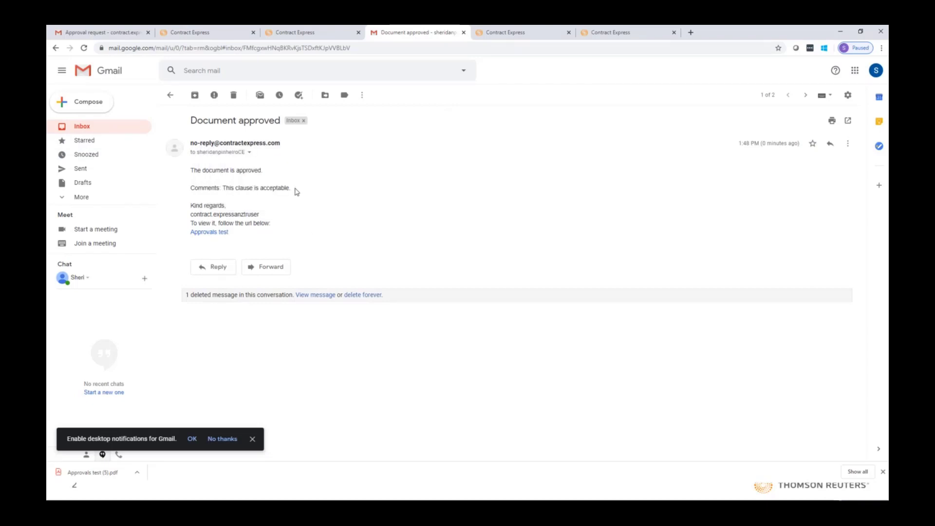
Follow the Approvals test link in the Document approved email and sign in to Contract Express with the requester's account.
click(216, 236)
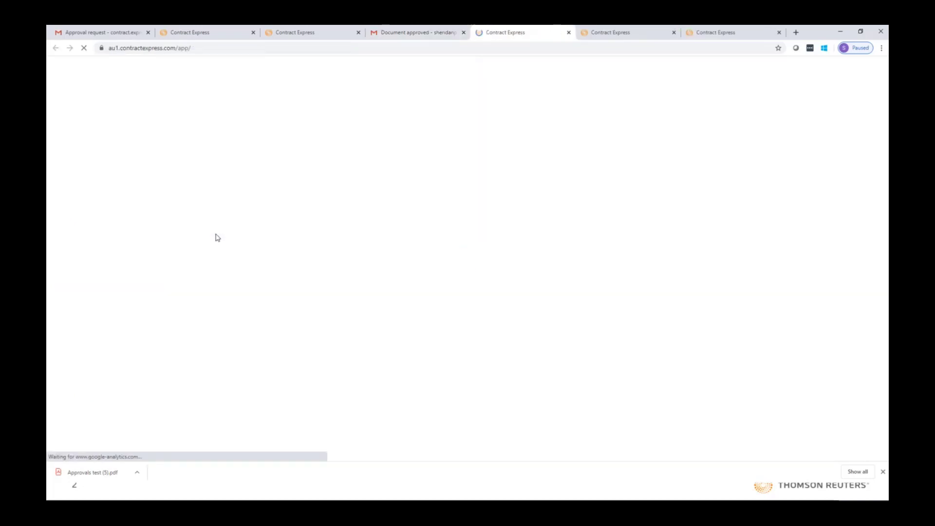
click(390, 266)
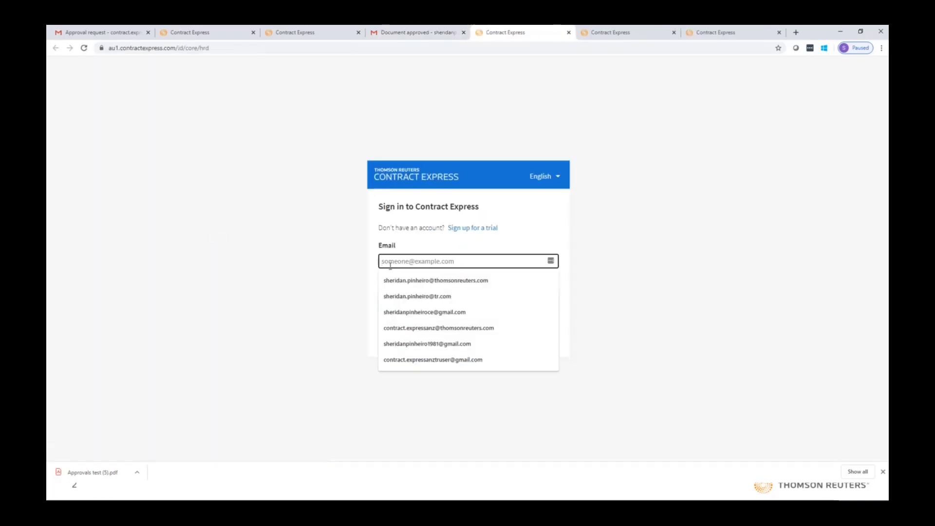
click(444, 313)
click(441, 306)
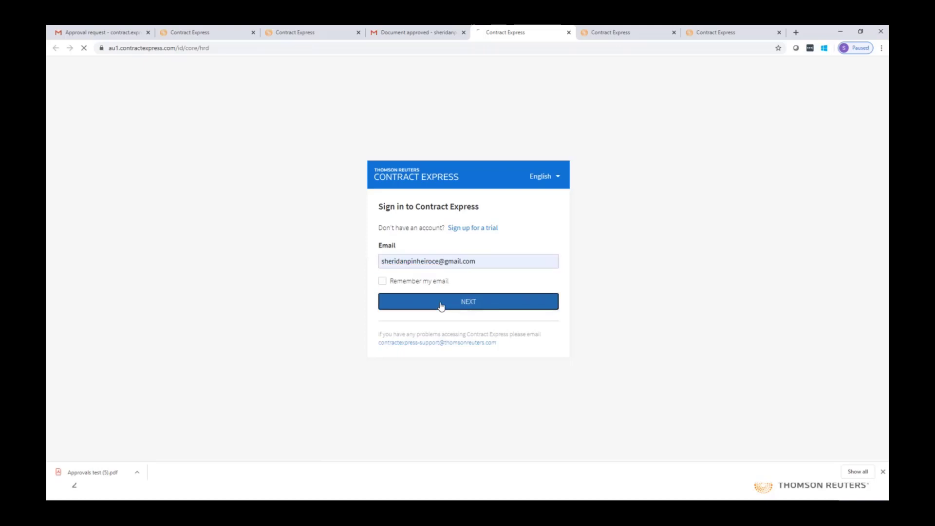
click(442, 300)
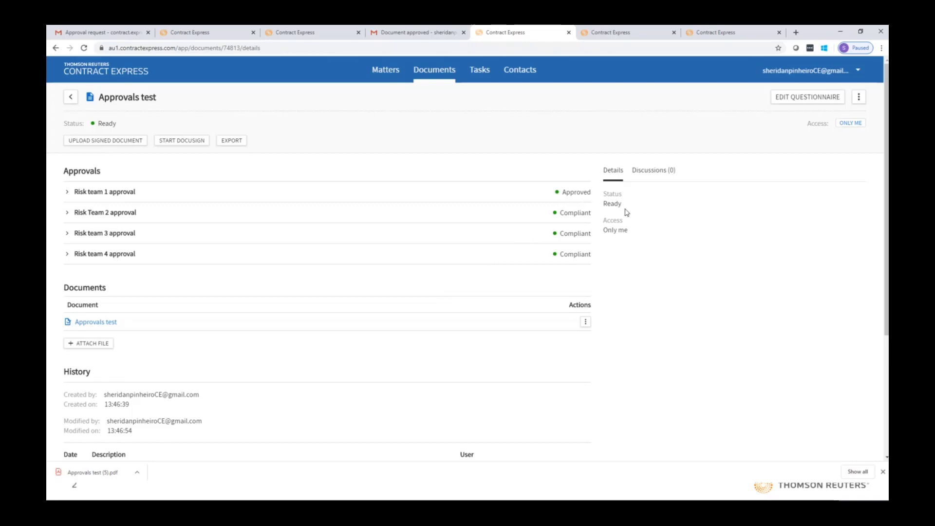
Download the Approvals test document and check the history details of the change to Ready status and the approval request.
click(97, 322)
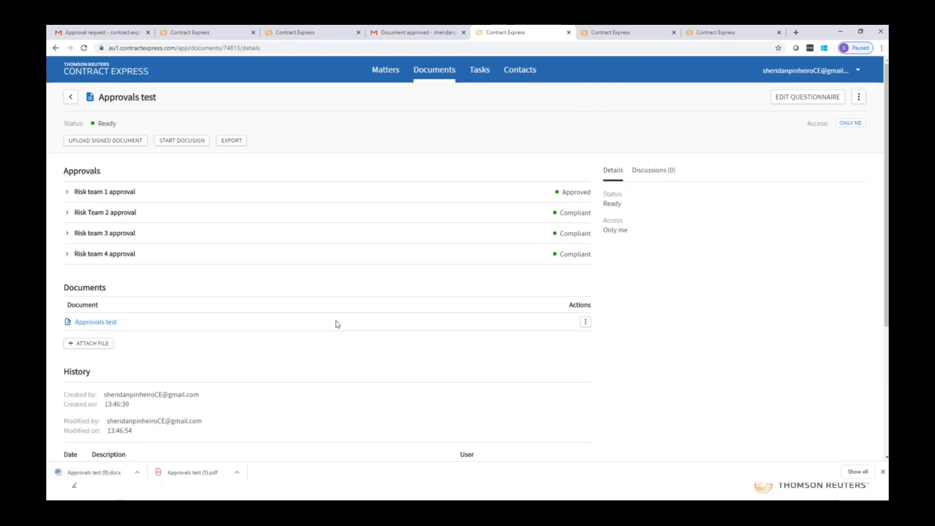
drag(886, 135, 886, 262)
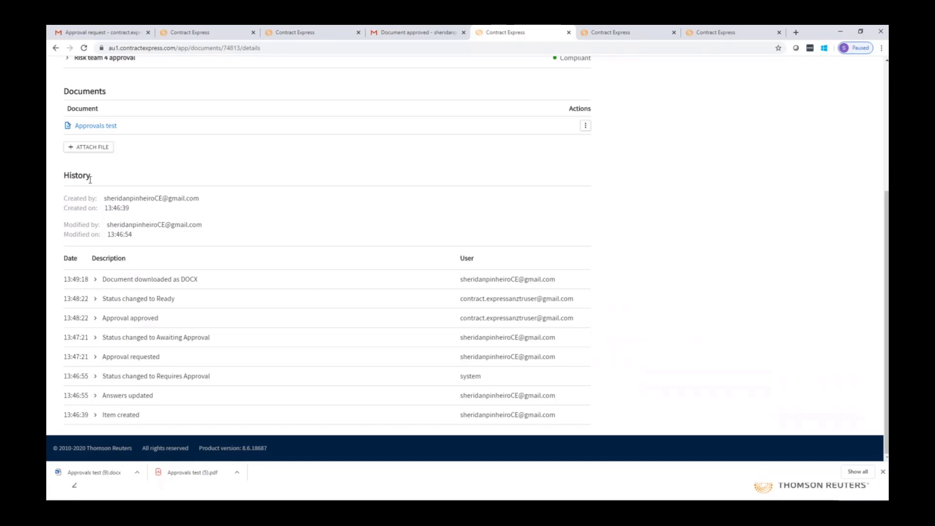
click(95, 300)
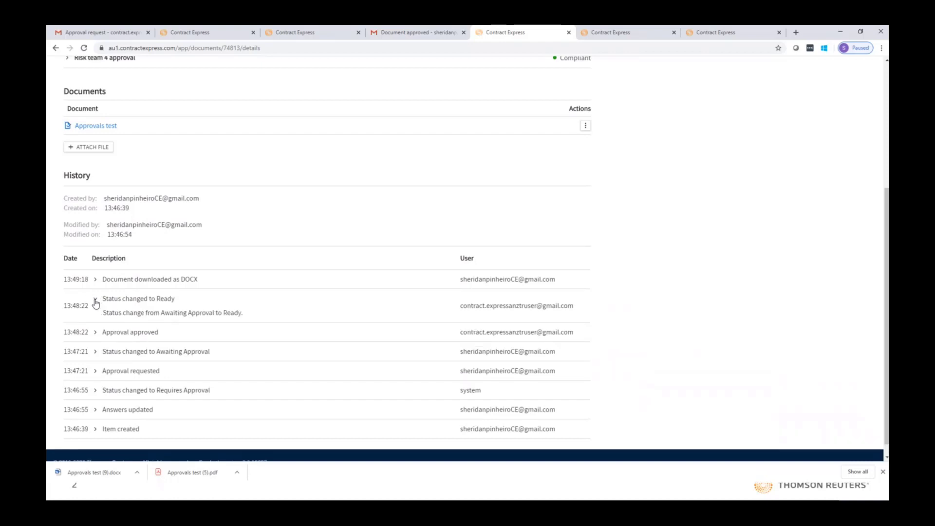
click(95, 301)
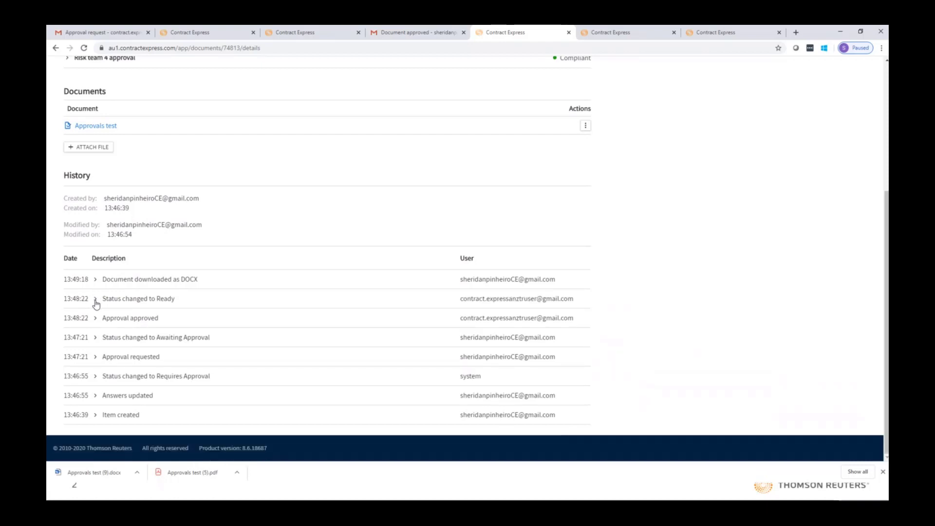
click(95, 358)
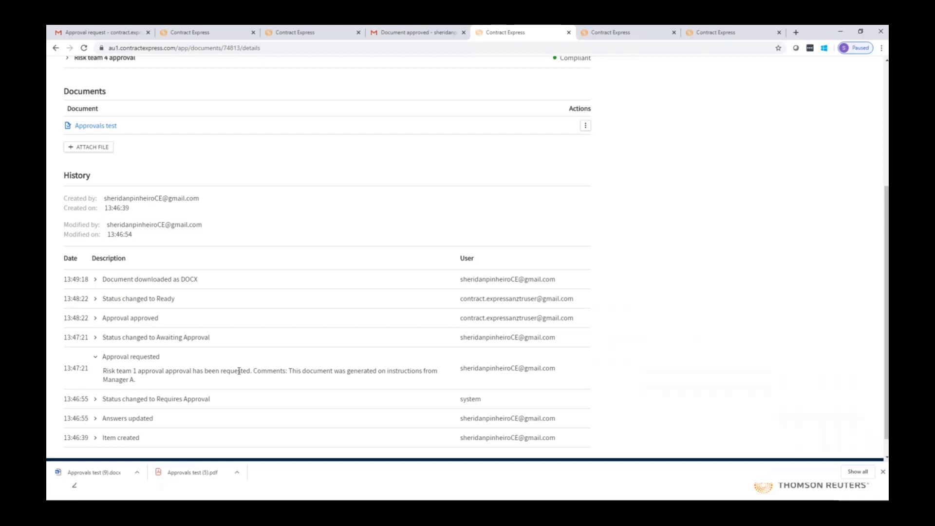
click(96, 358)
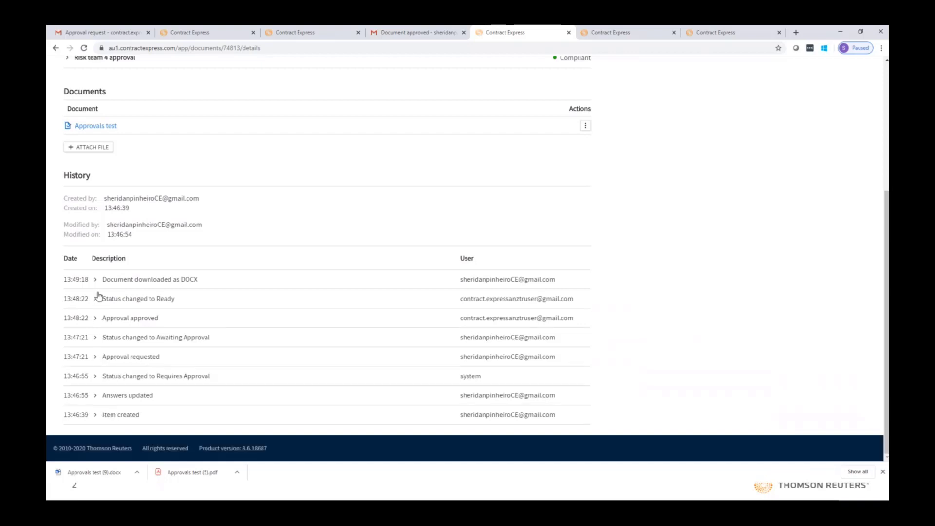
Expand the Approval approved and Answers updated entries in the document's history to read their details.
click(95, 319)
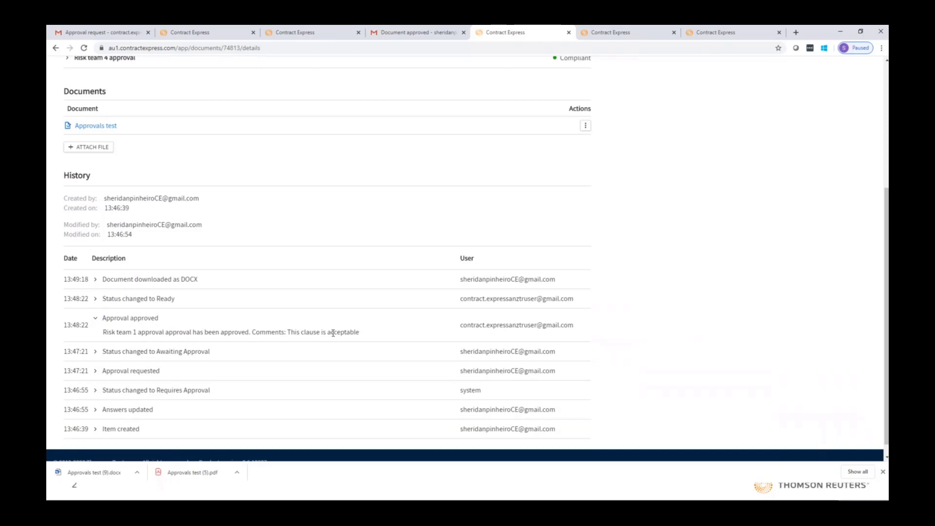
scroll(858, 263, down, 2)
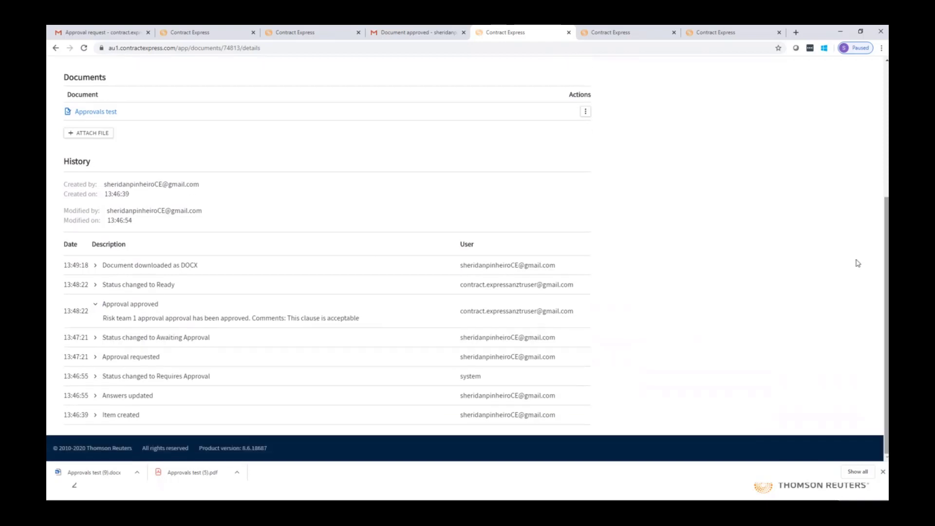
click(95, 395)
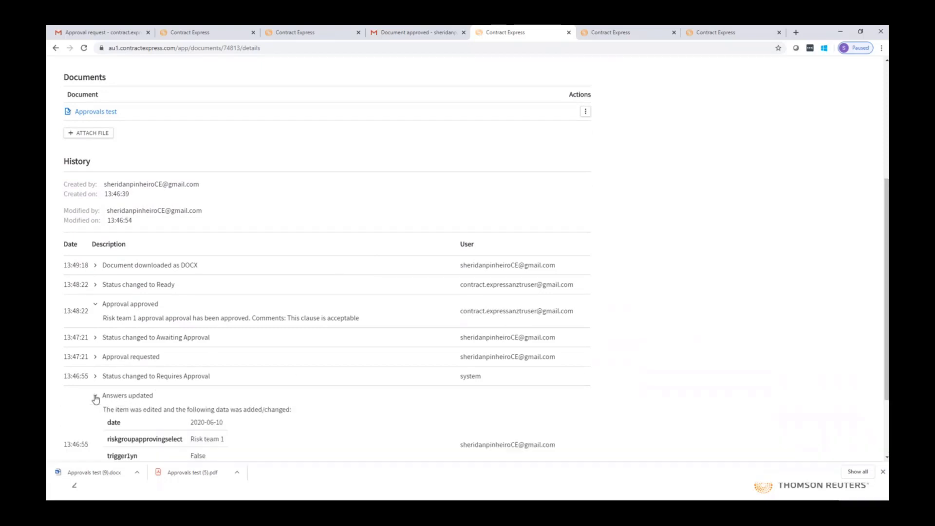
scroll(511, 321, down, 2)
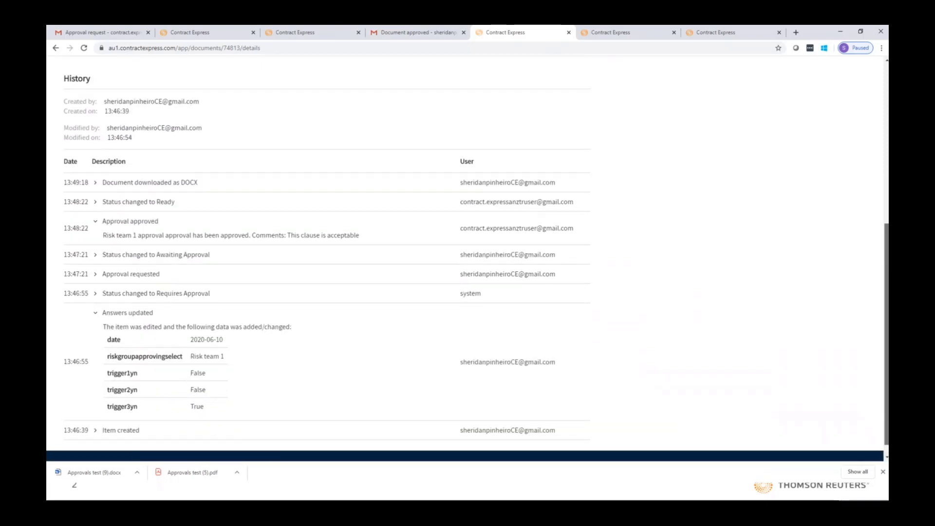
scroll(686, 262, down, 1)
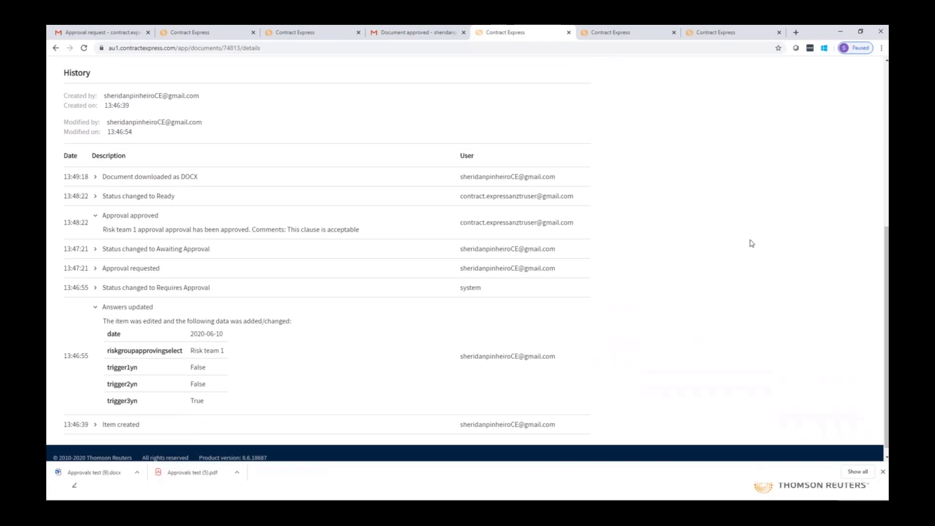
Sign out of the requester's account and sign in to Contract Express with the administrator's account.
drag(886, 238, 862, 75)
click(805, 75)
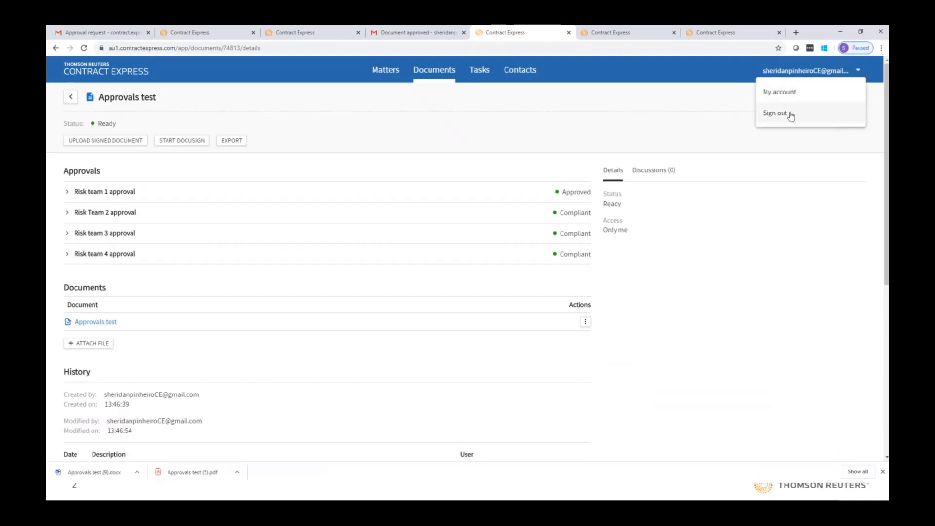
click(790, 114)
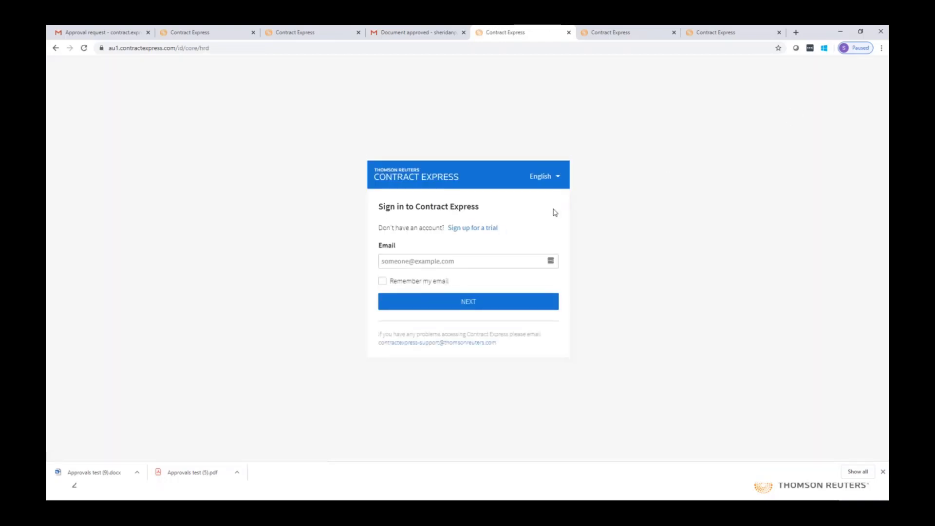
click(459, 259)
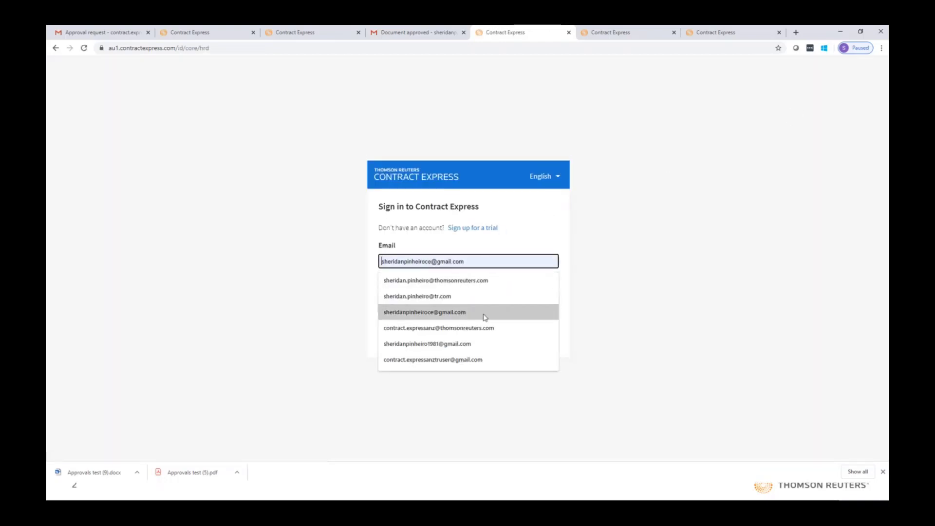
click(467, 328)
click(469, 306)
click(466, 296)
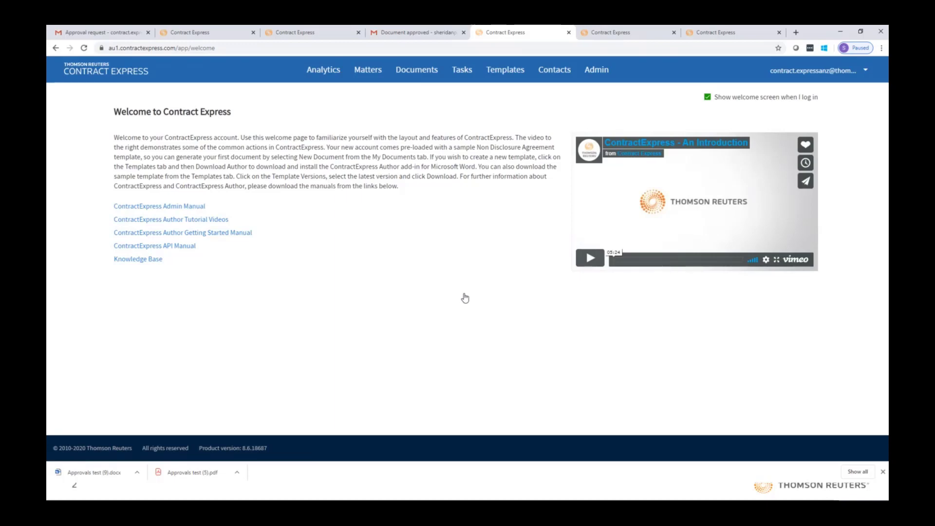
View the administrator's approval tasks and open the list of all templates.
click(458, 74)
click(146, 102)
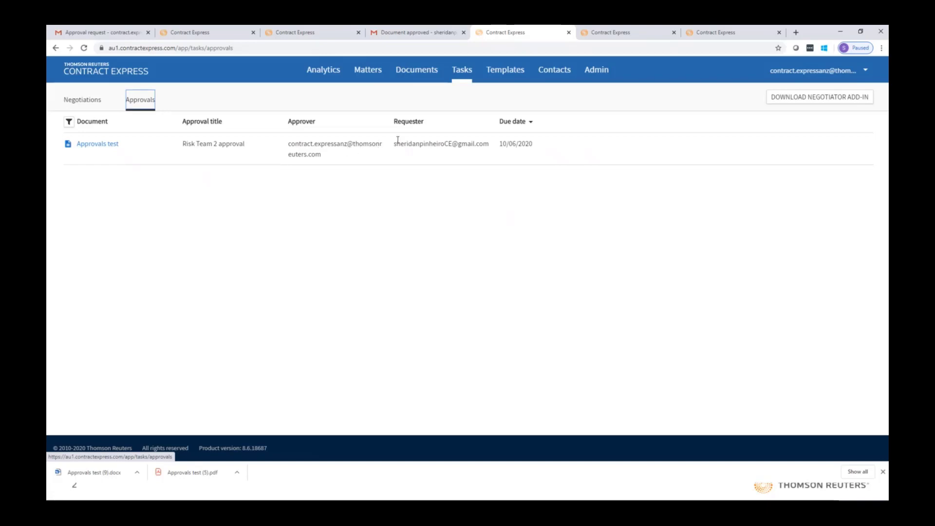
click(504, 72)
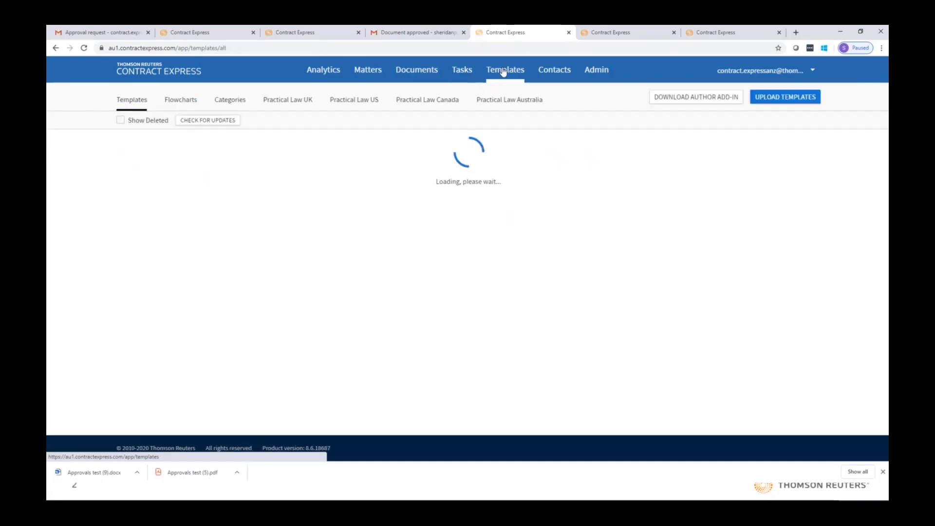
Enable Auto start and Approver edit on the Risk team 1 approval step of the Approvals test template.
drag(818, 178, 818, 200)
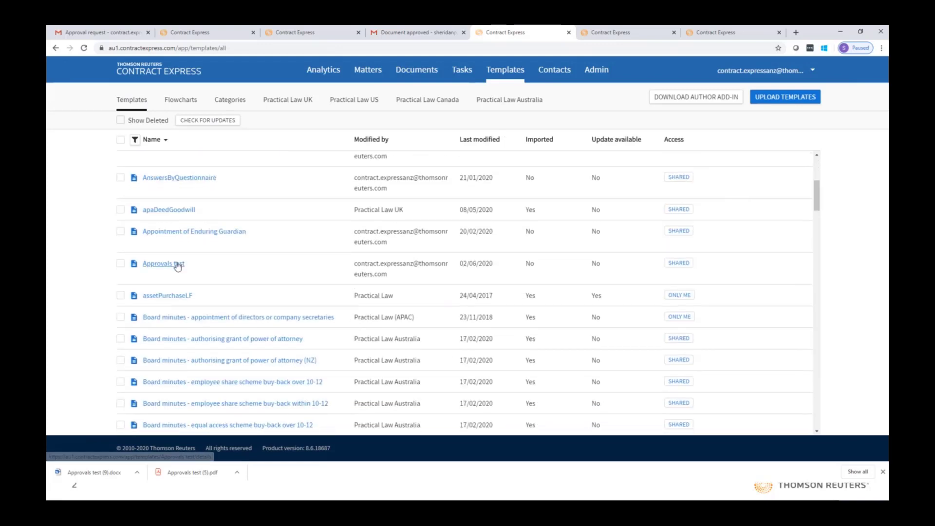
click(177, 265)
click(94, 282)
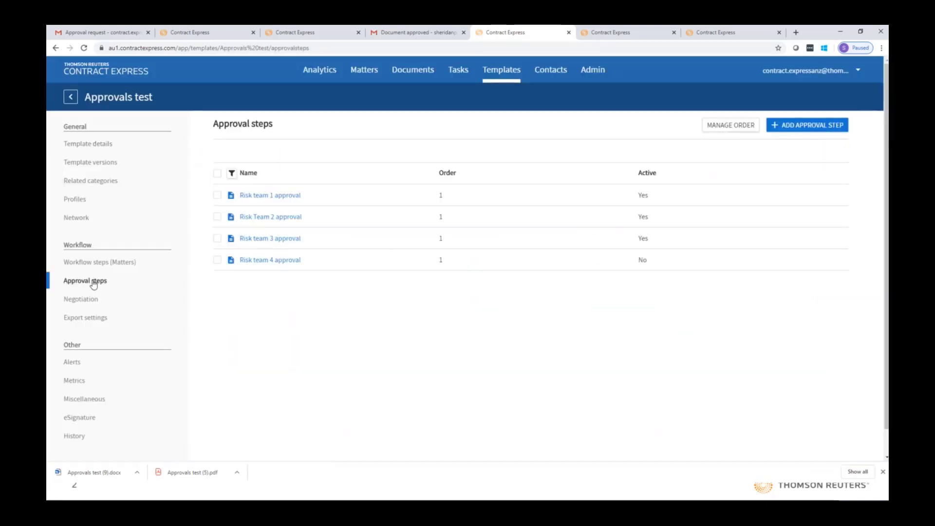
click(264, 197)
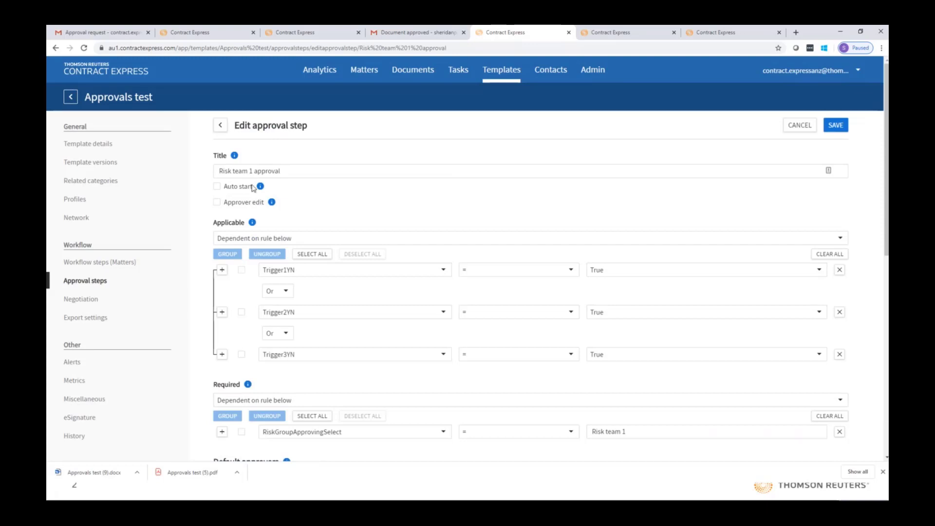
click(218, 187)
click(217, 204)
Replace "my document" in the body of the approval request notification with the Approval:ContractName variable.
drag(886, 81, 887, 267)
click(315, 342)
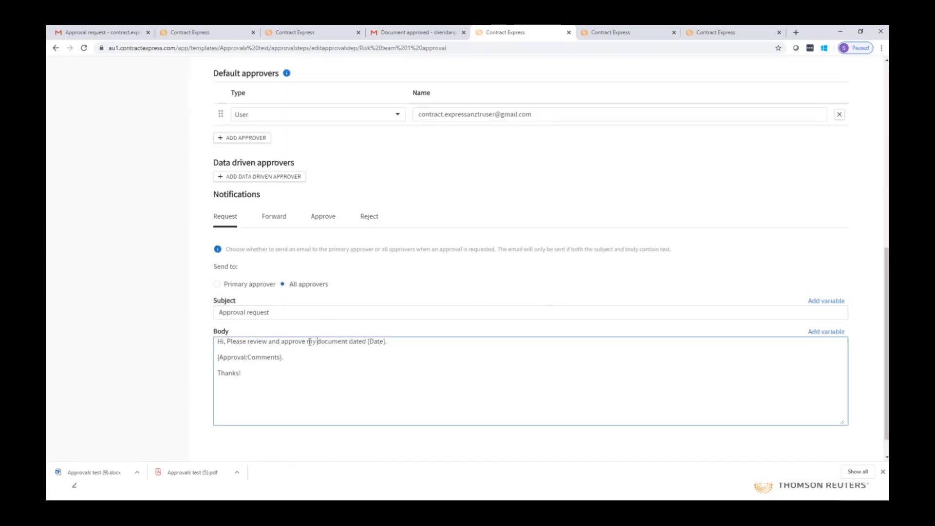
drag(308, 341, 347, 341)
key(BackSpace)
click(815, 333)
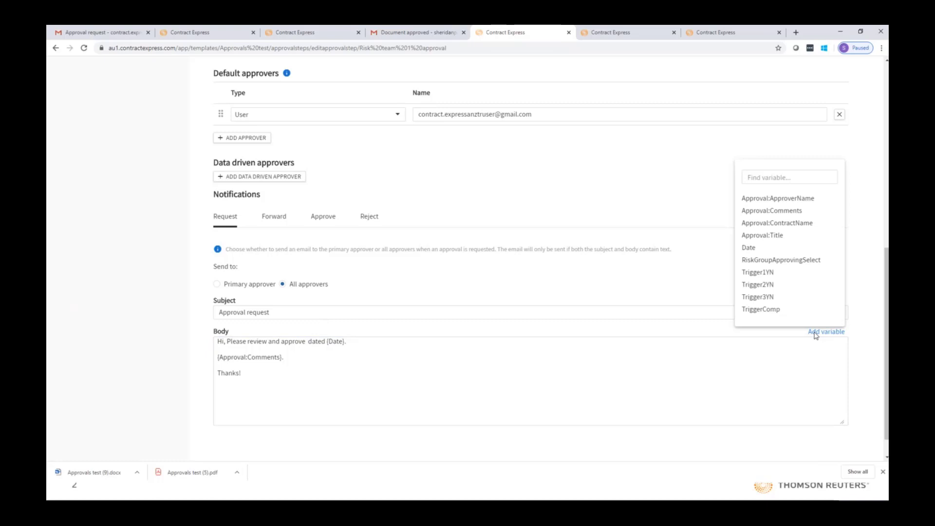
click(796, 224)
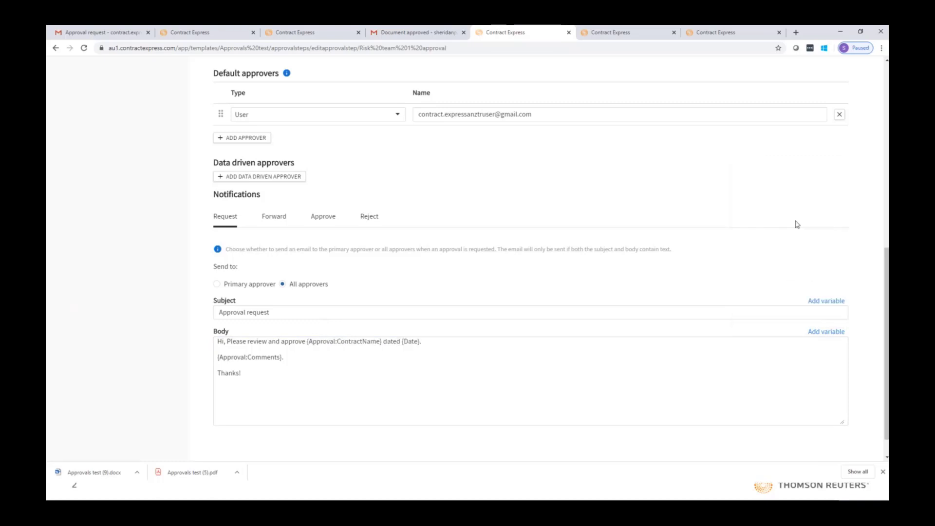
click(494, 342)
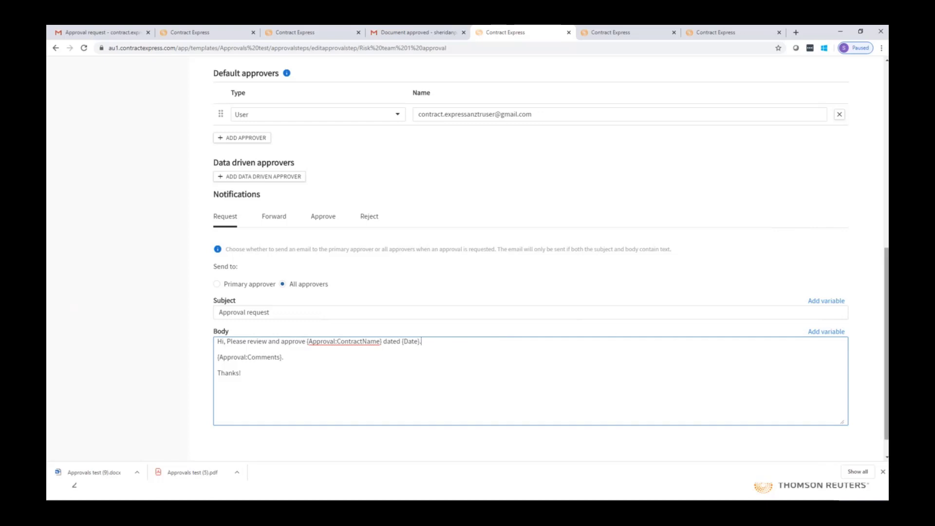
Save the Risk team 1 approval step and return to the template's list of approval steps.
scroll(677, 345, up, 1)
scroll(535, 258, up, 5)
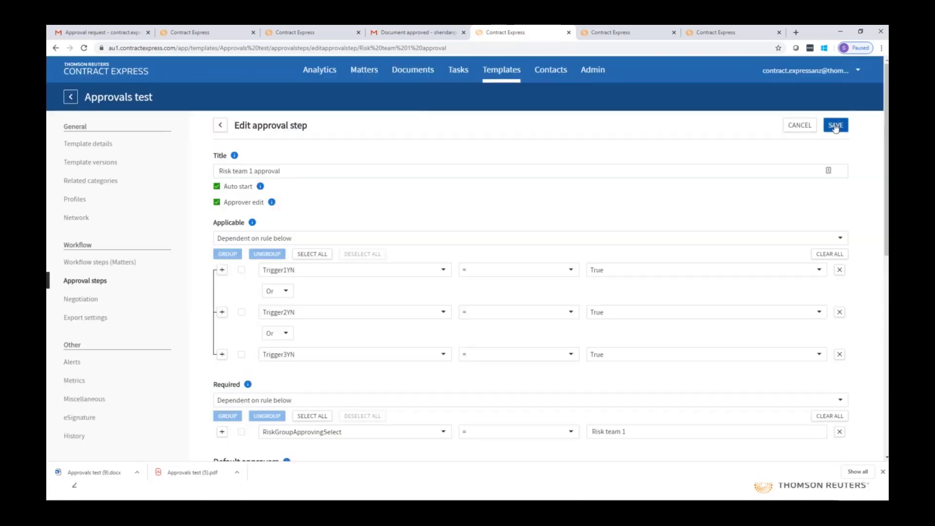
click(835, 126)
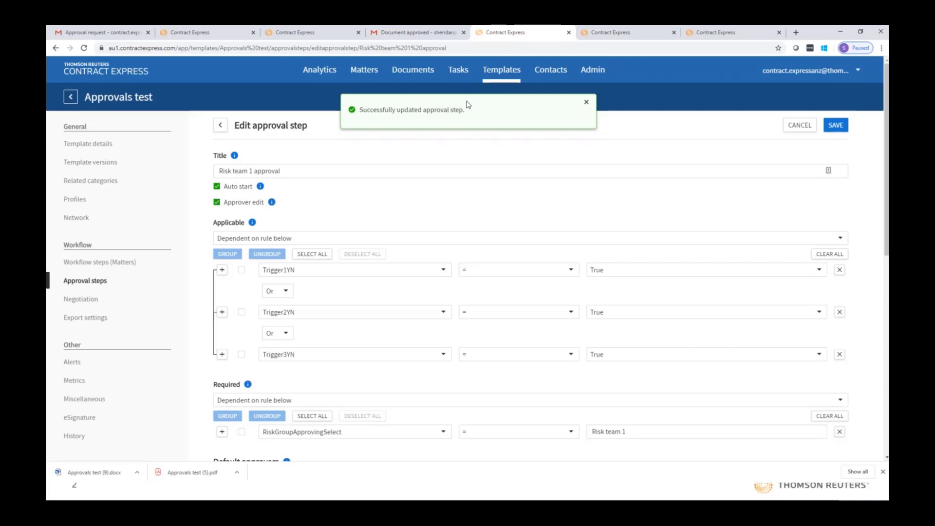
click(587, 103)
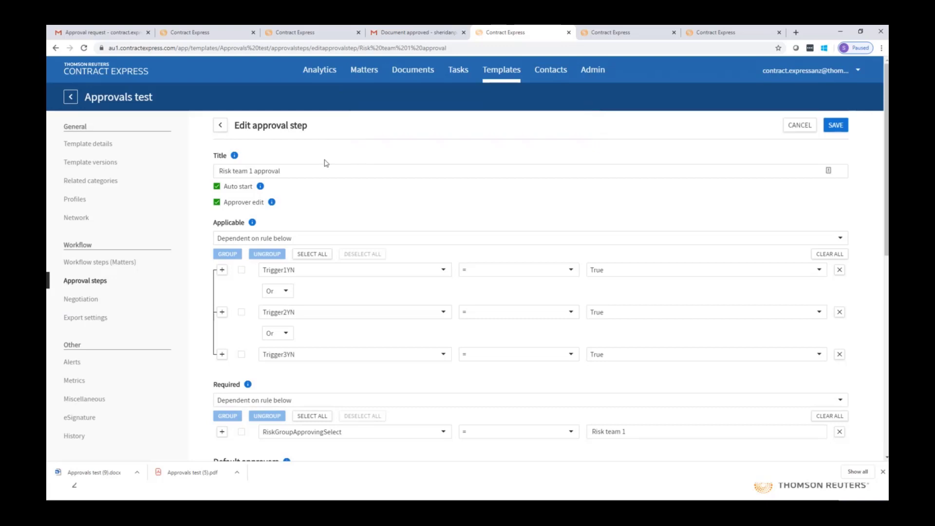
click(220, 125)
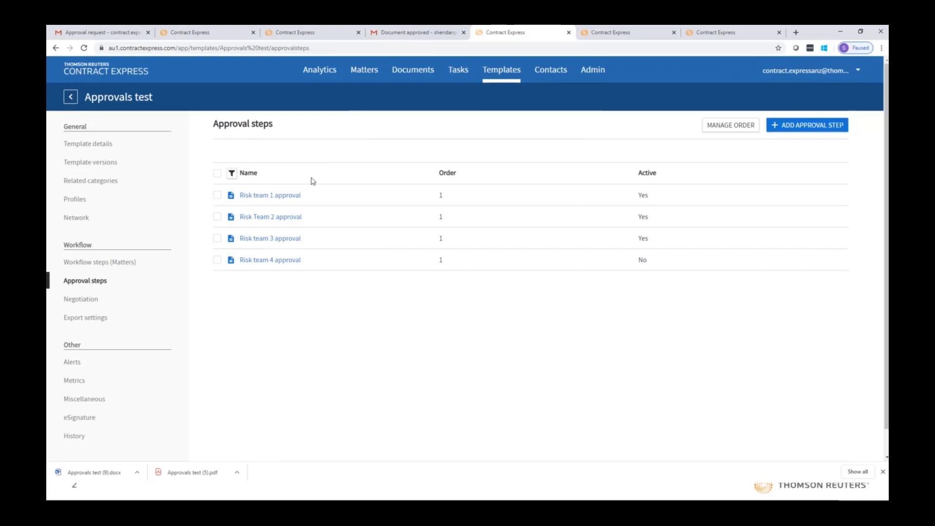
Delete the Risk team 1 approval step from the Approvals test template.
click(217, 195)
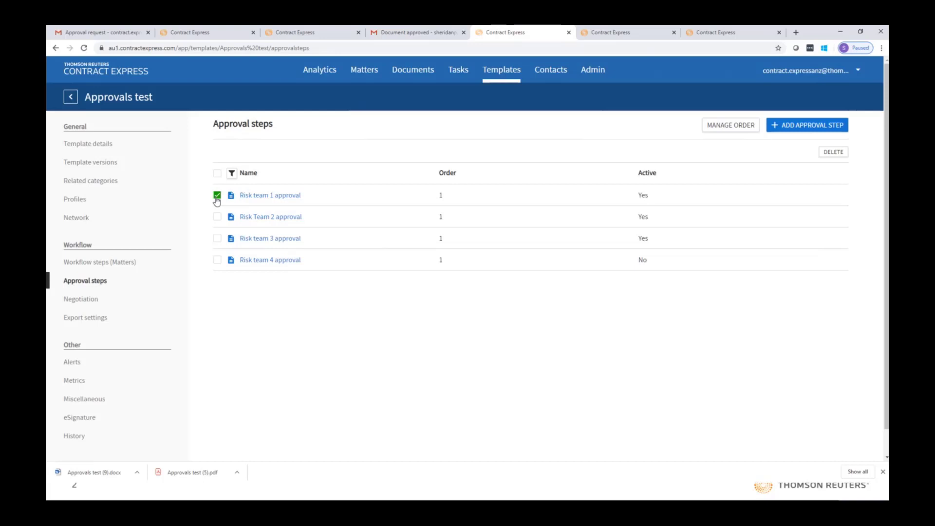
click(834, 154)
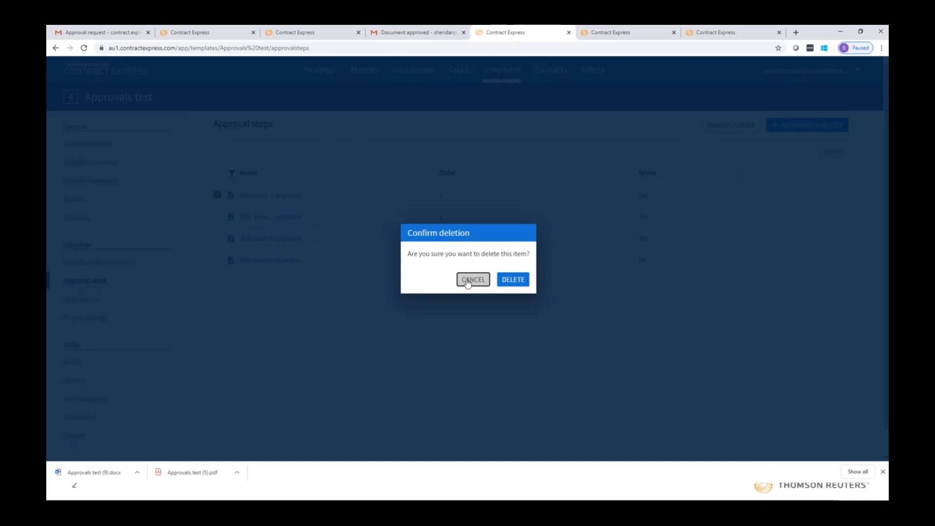
click(519, 281)
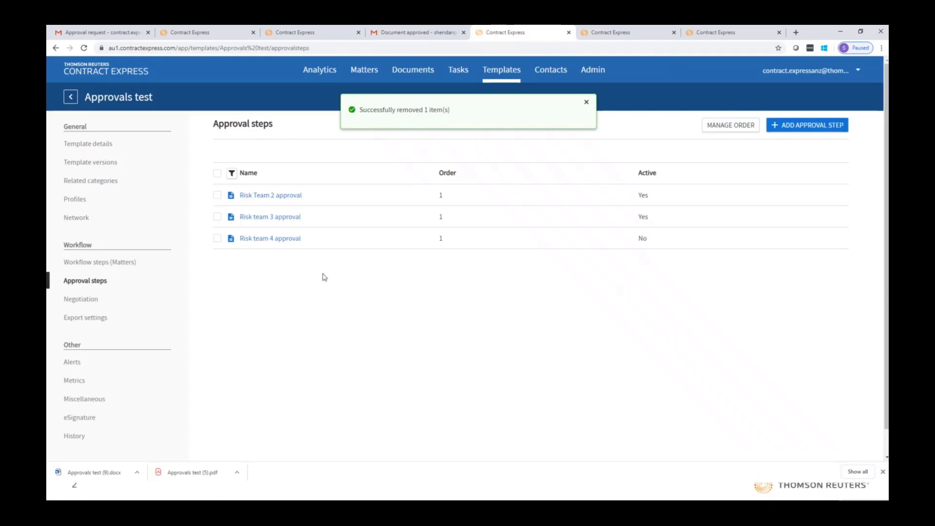
click(586, 103)
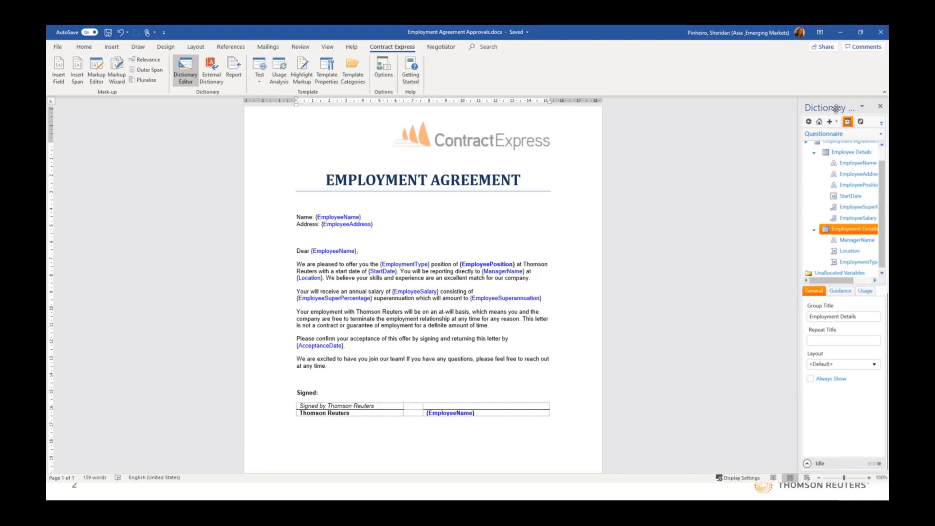
In Word, undock the Dictionary Editor, select the EmployeeName variable and move the editor clear of the agreement's body text.
drag(835, 109, 723, 132)
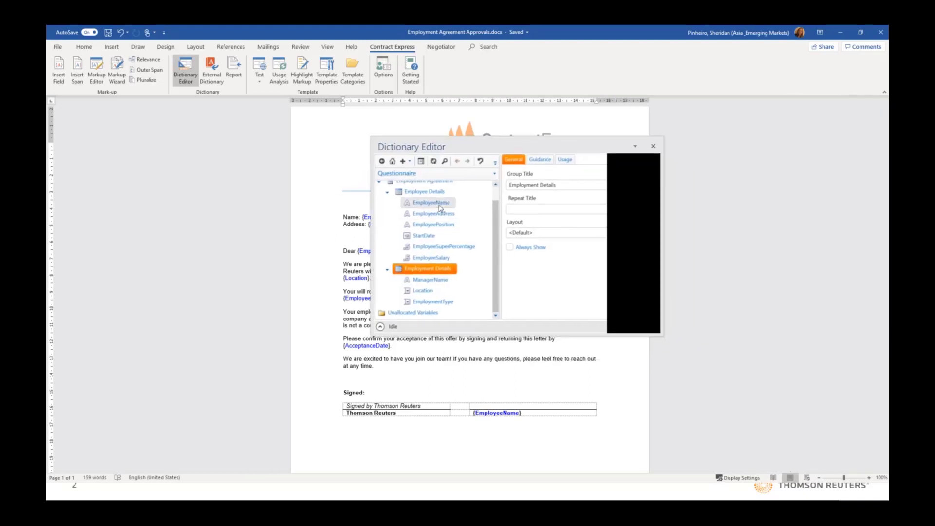
click(438, 205)
mouse_move(495, 207)
mouse_down()
mouse_move(494, 194)
mouse_move(498, 213)
mouse_up()
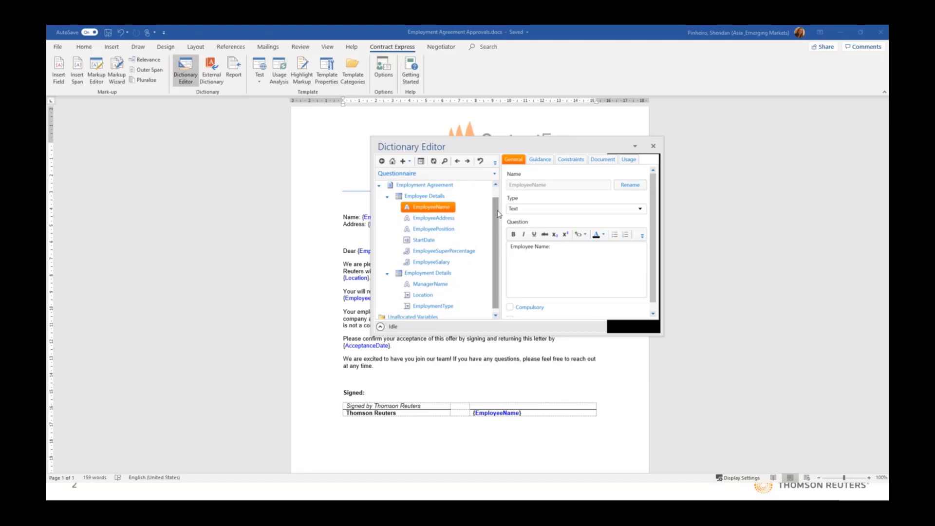
drag(463, 148, 435, 55)
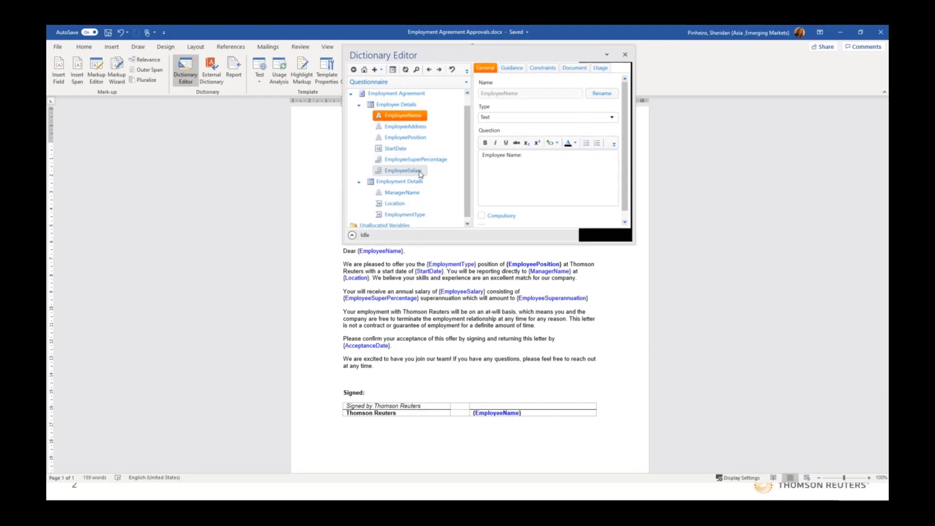
Add a new variable named Approver:ID to the Employment Details group.
scroll(417, 175, down, 1)
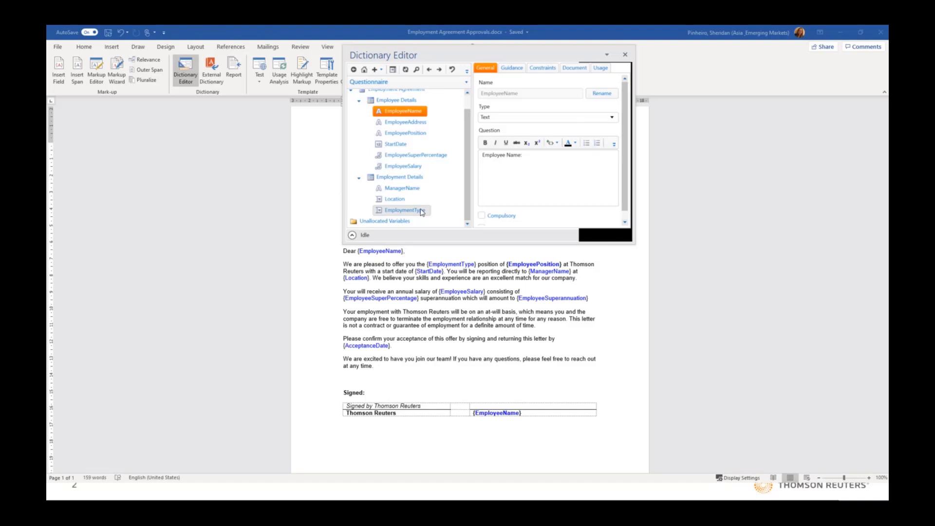
click(388, 177)
right_click(389, 177)
click(348, 179)
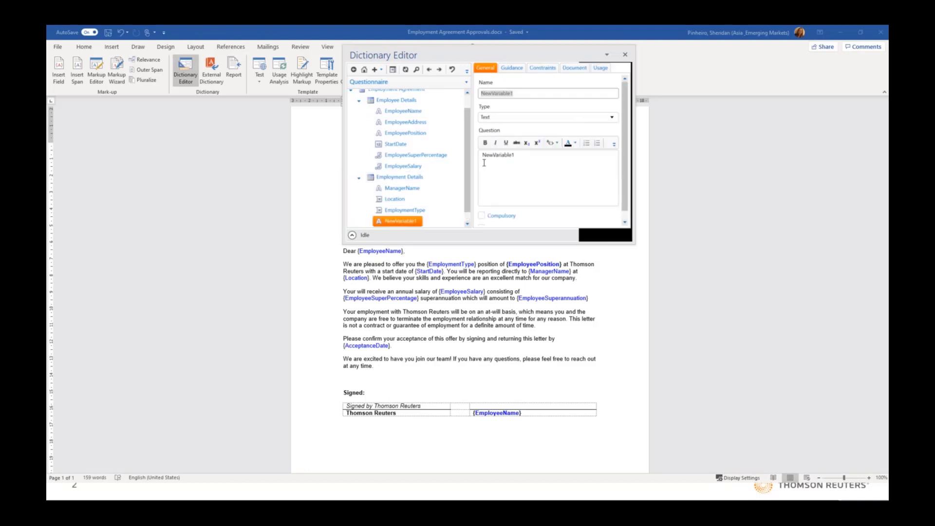
click(562, 95)
text(Approver:ID)
Apply the searchuser mask to Approver:ID and insert the variable as a field below the signature table.
click(553, 70)
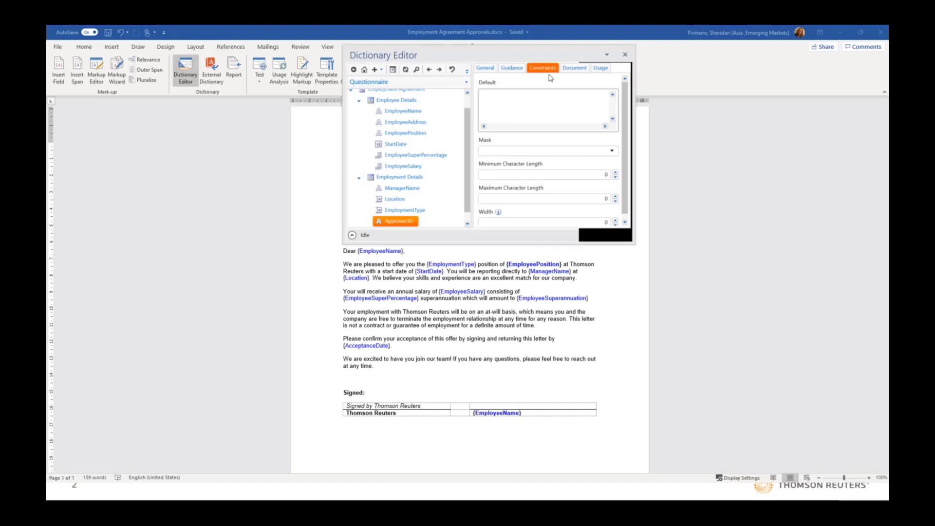
click(538, 151)
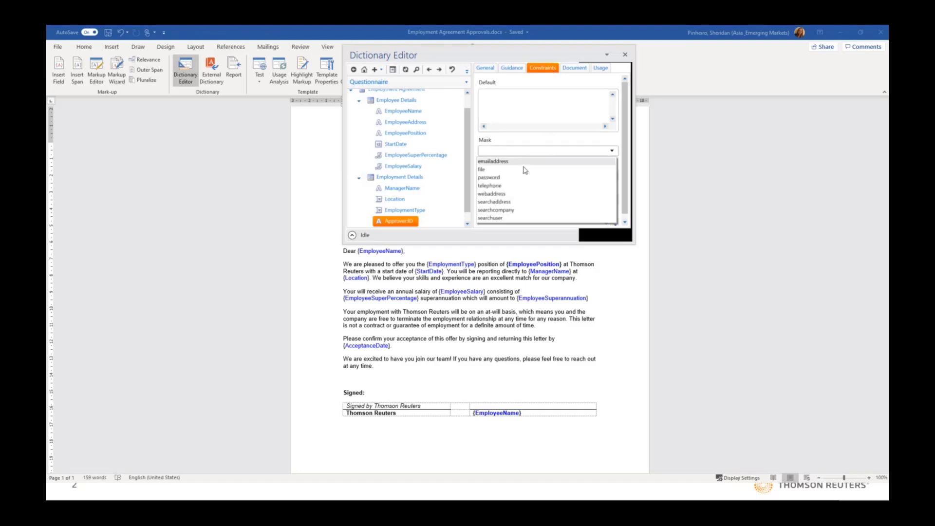
click(517, 218)
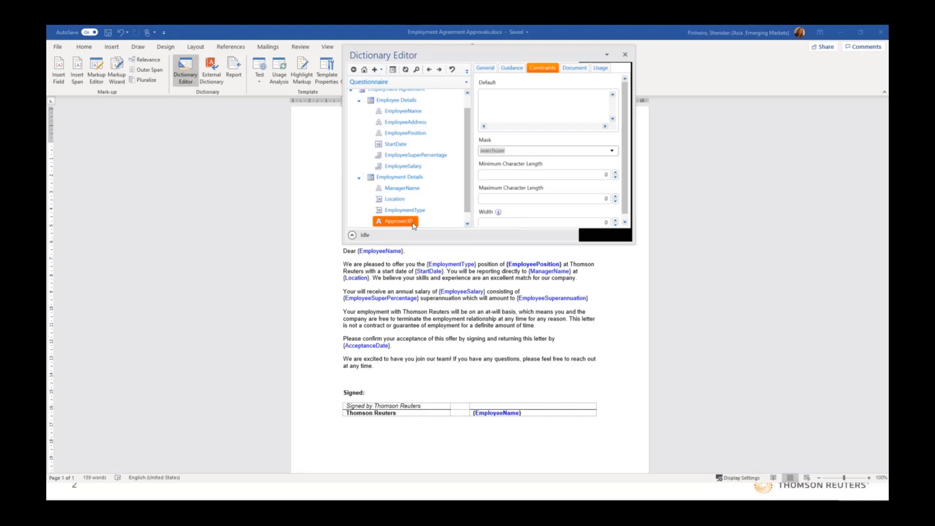
mouse_move(413, 225)
mouse_down()
mouse_move(413, 382)
mouse_move(384, 437)
mouse_up()
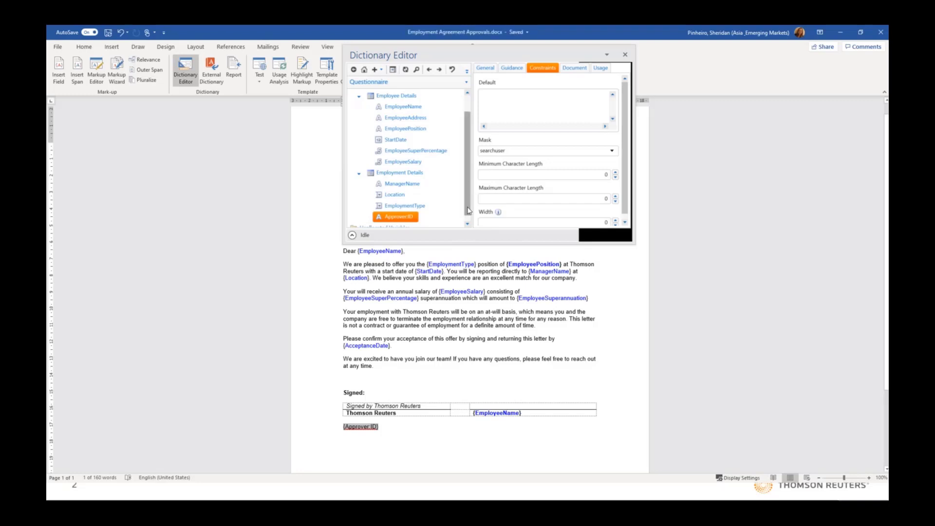
Add a variable named ApprovalTrigger under Unallocated Variables and set its type to Computable.
scroll(468, 186, down, 1)
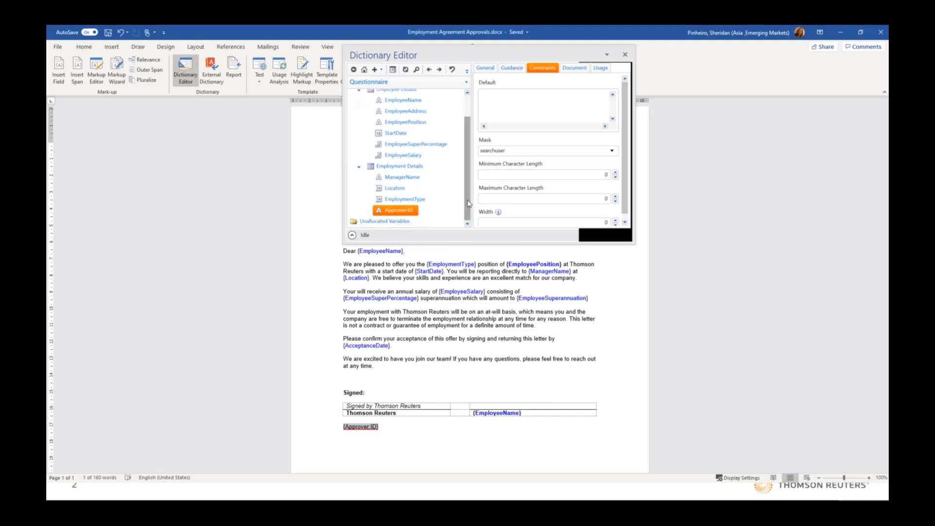
right_click(399, 223)
click(387, 228)
click(536, 94)
drag(536, 94, 465, 98)
text(ApprovalTrigger)
click(497, 118)
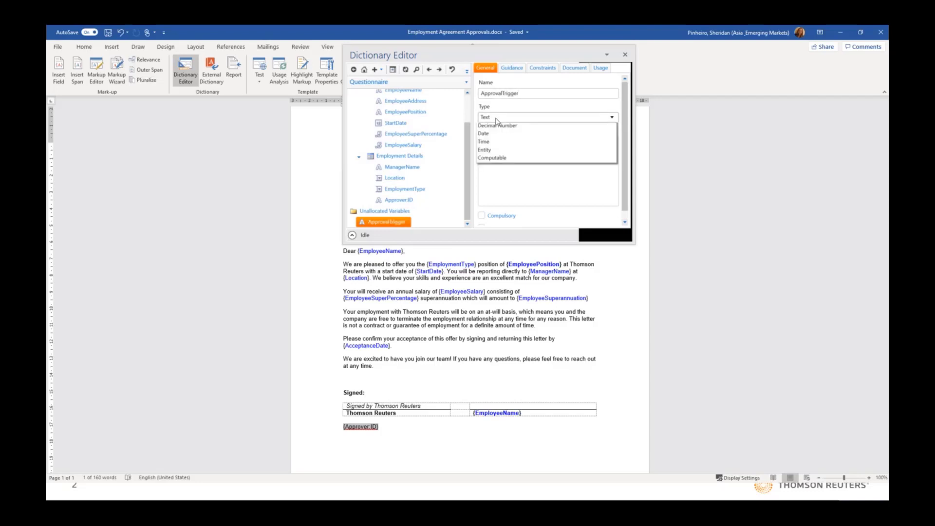
click(502, 209)
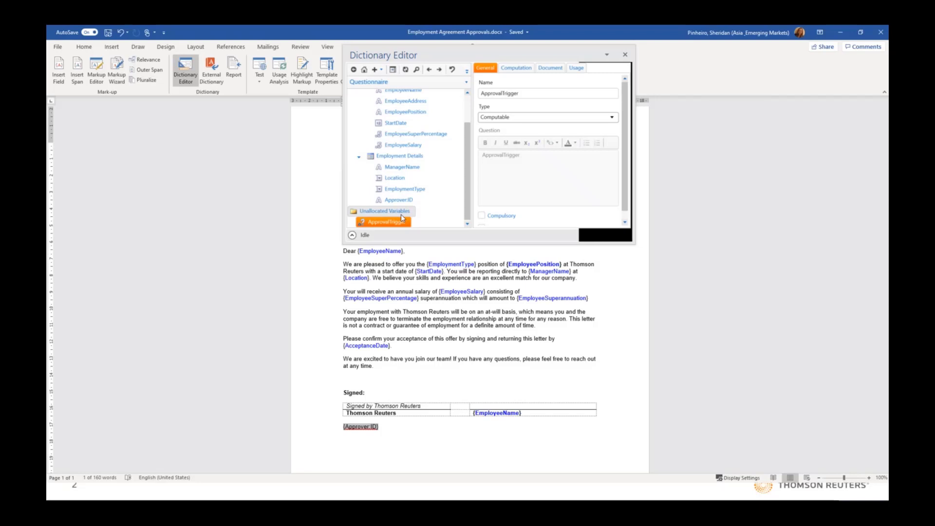
Define the computation of ApprovalTrigger as "EmployeeSalary ismorethan 100000", leaving Save in session off.
click(511, 73)
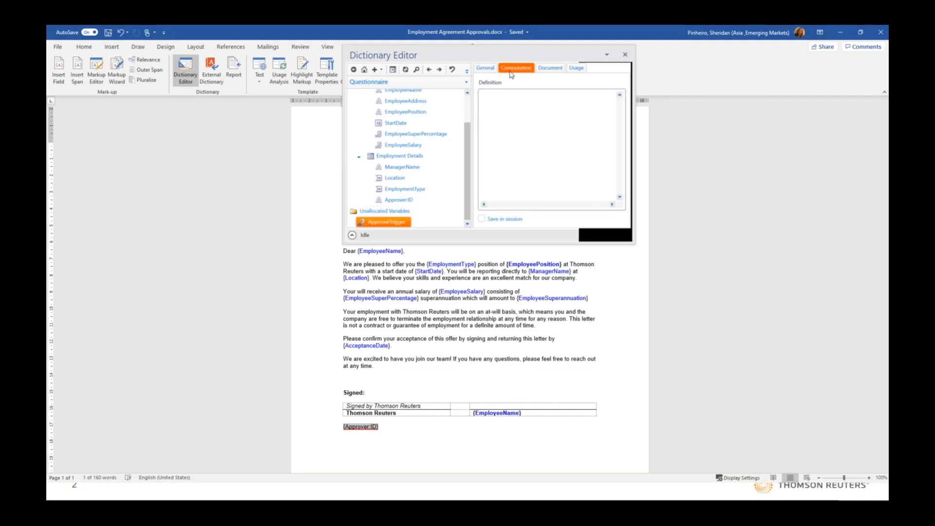
text(Emplo)
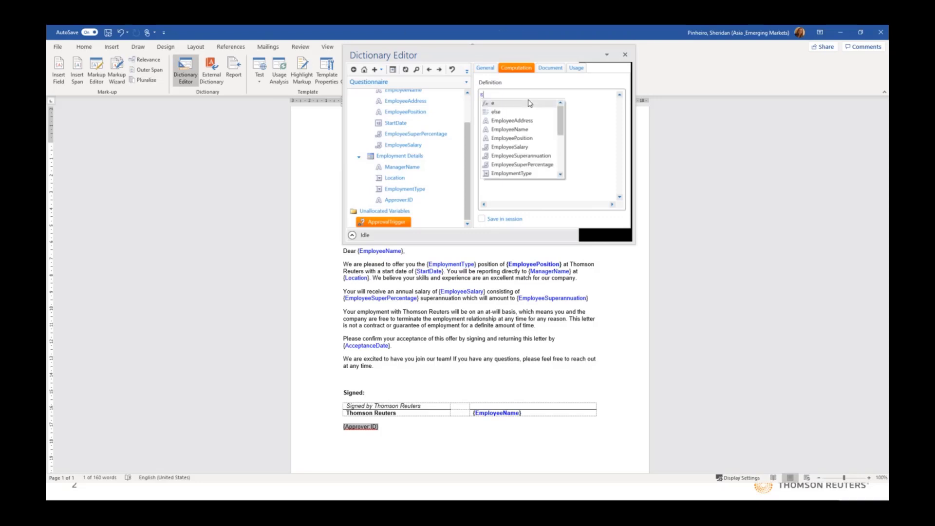
text(yee)
key(Down)
key(Down)
key(Down)
key(Return)
text(ismore)
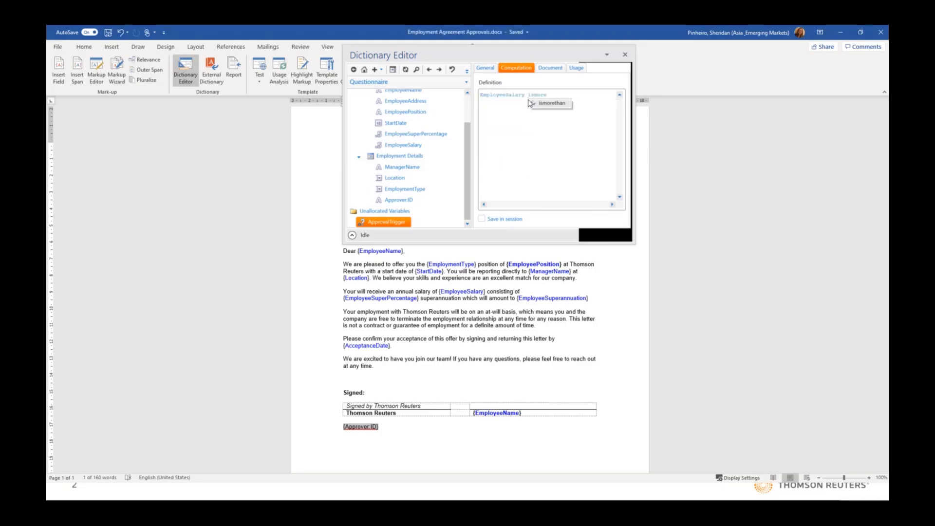
text(than 100000)
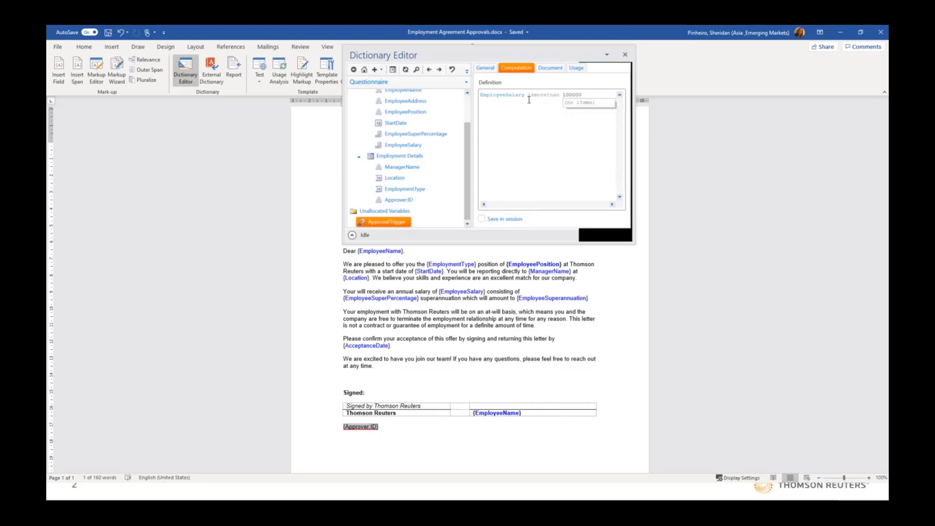
click(483, 220)
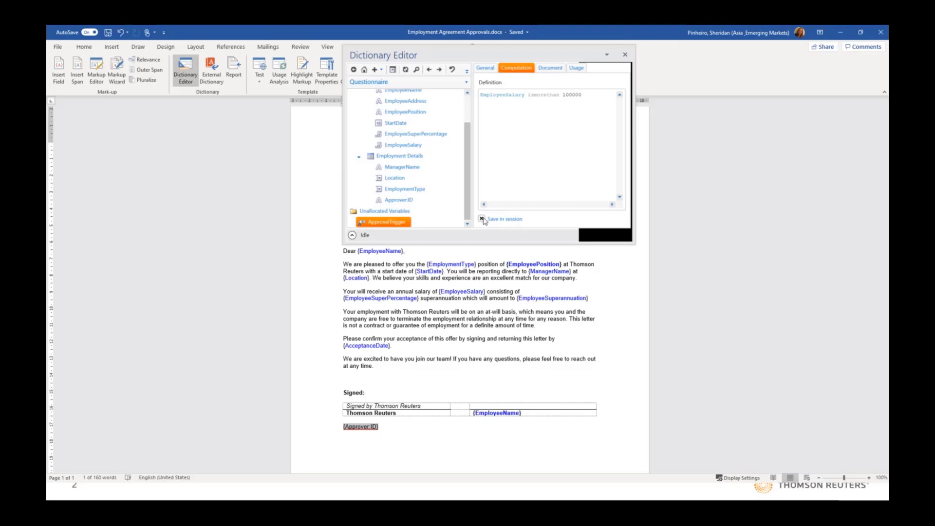
click(484, 220)
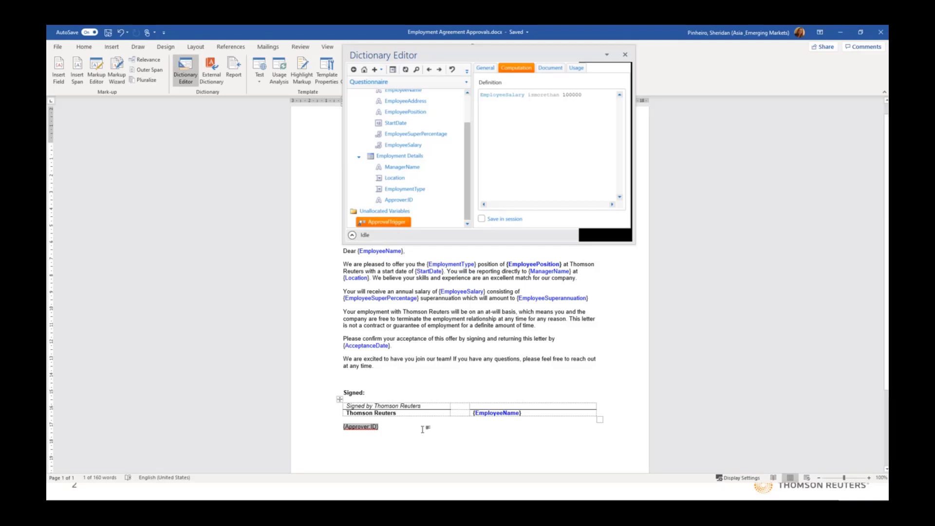
Wrap the Approver:ID field below the signature table in a span governed by the ApprovalTrigger rule.
click(73, 78)
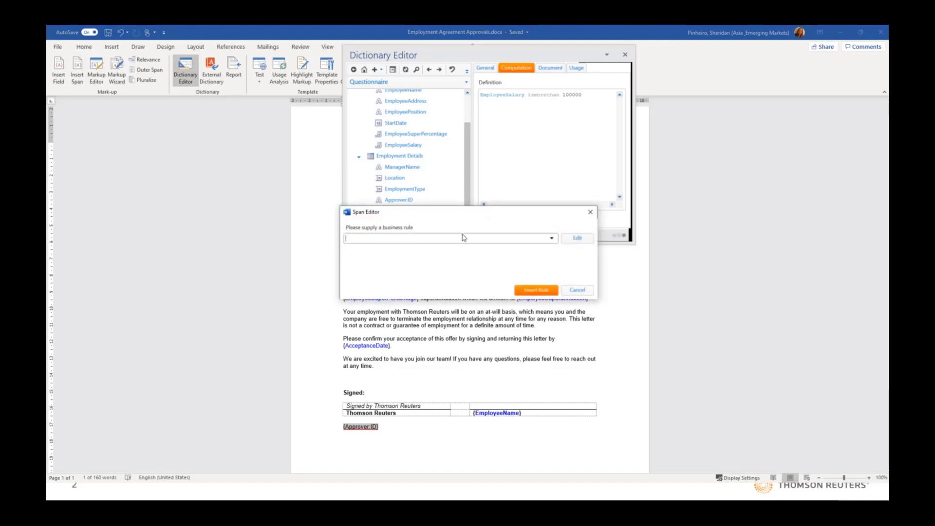
click(527, 291)
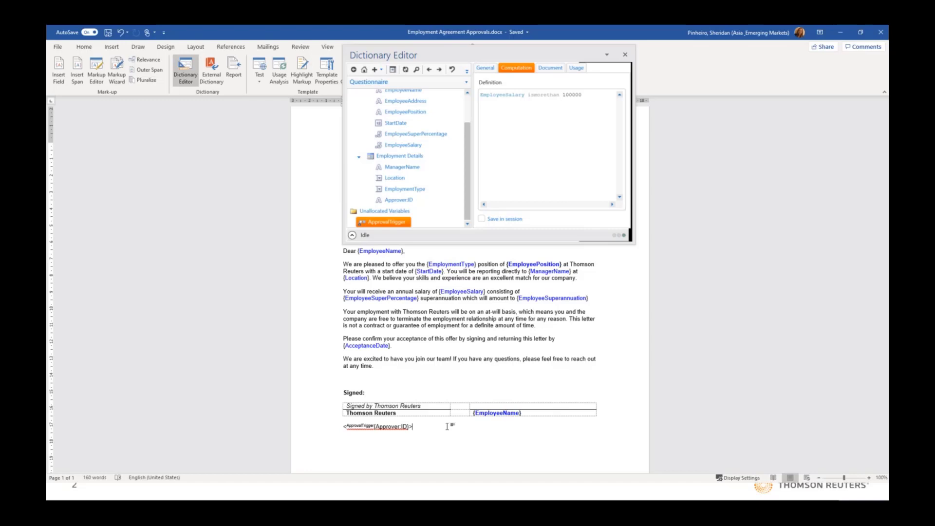
Add a variable named FullTimeTF under Unallocated Variables and set its type to Computable.
click(367, 212)
right_click(367, 214)
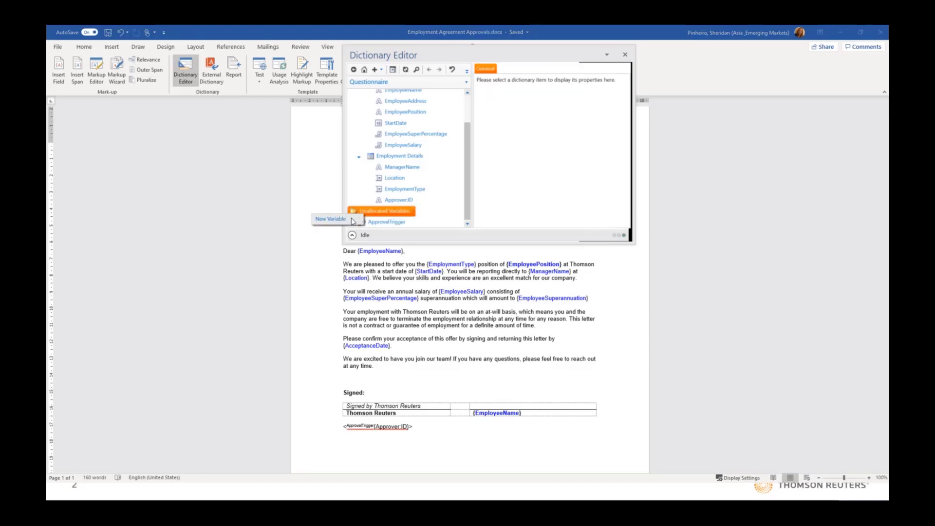
click(354, 218)
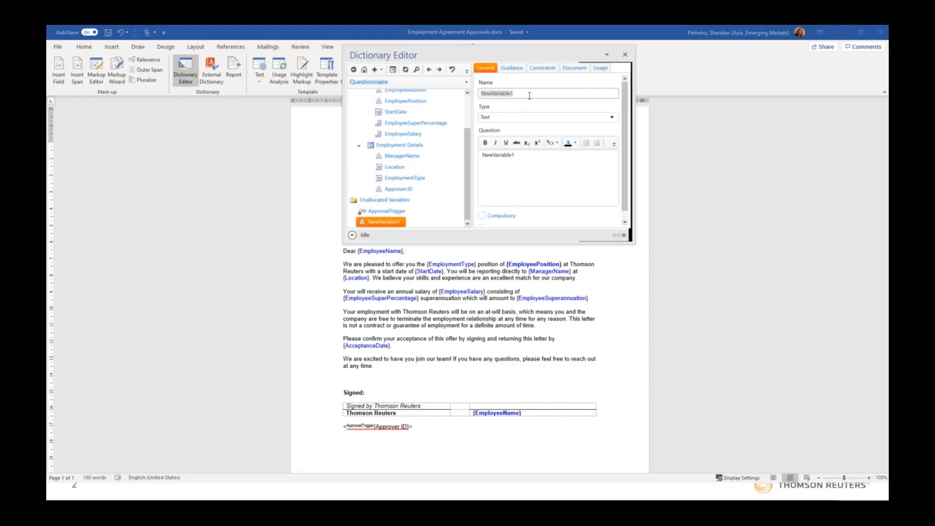
text(FullTime)
click(520, 118)
click(519, 209)
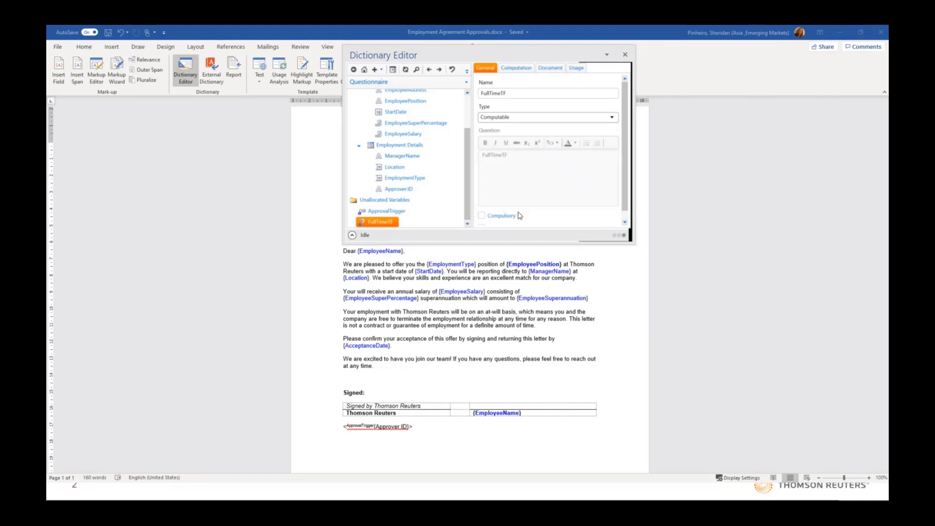
Define the computation of FullTimeTF as EmploymentType is "Full time" and enable Save in session.
click(515, 70)
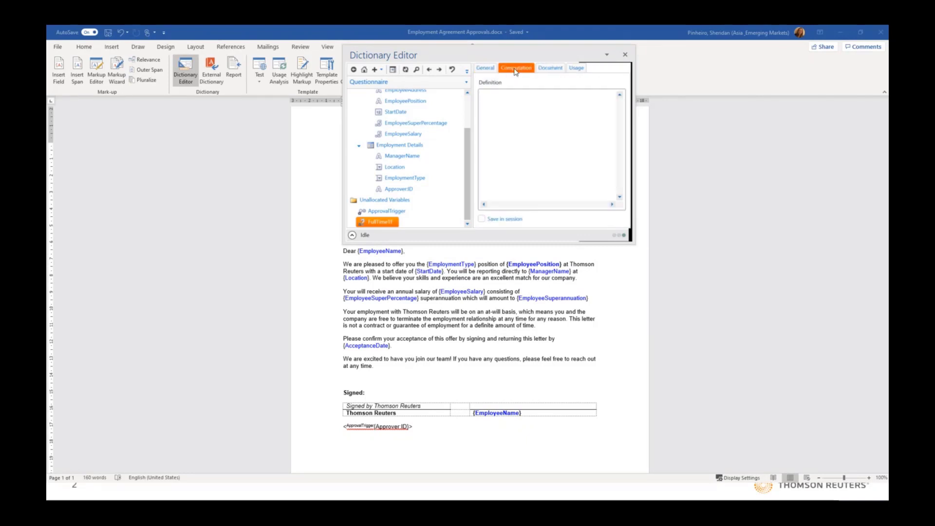
click(554, 102)
text(EmploymentType is)
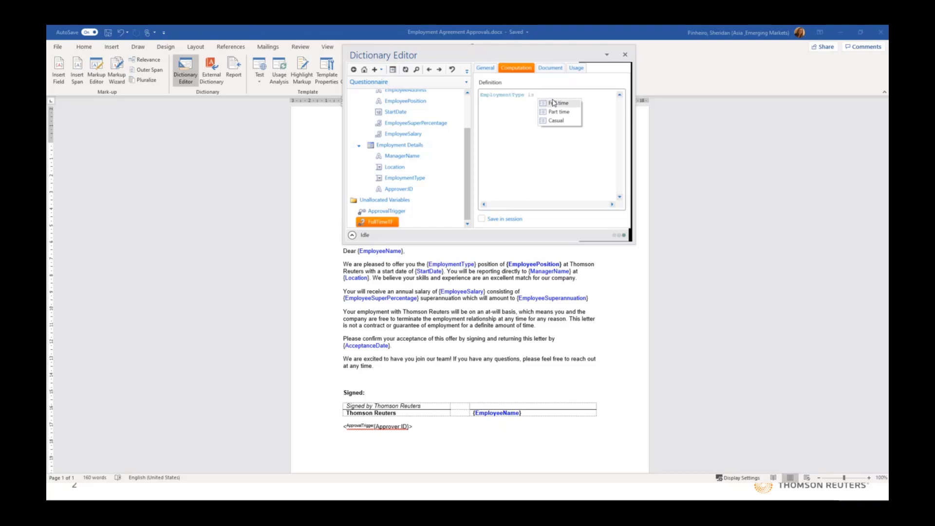
double_click(554, 102)
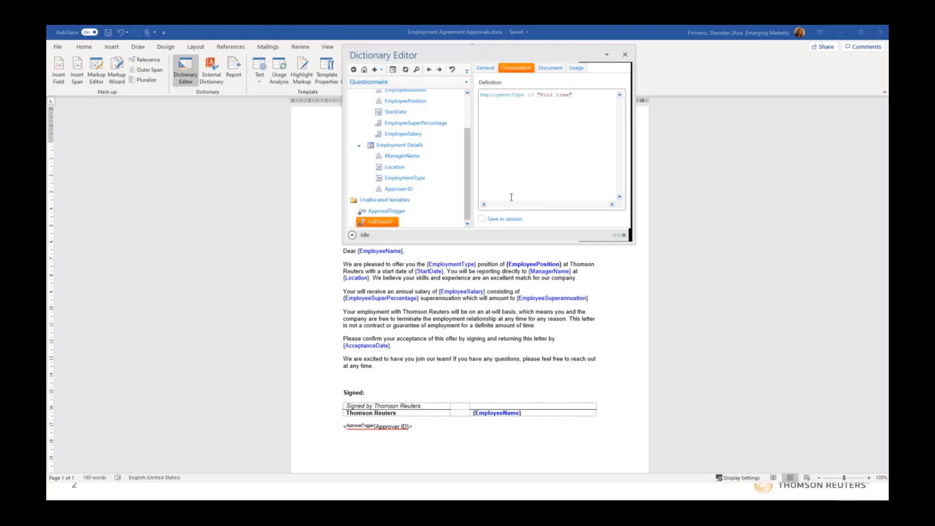
click(482, 219)
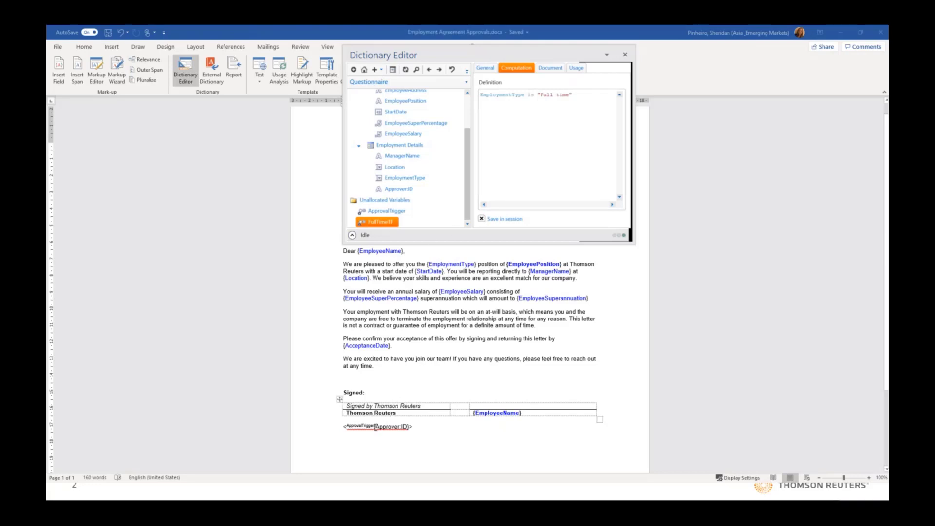
Wrap the Approver:ID field inside the ApprovalTrigger span in a nested span governed by the FullTimeTF rule.
click(399, 423)
key(shift+Right)
key(shift+Right)
key(shift+Right)
key(shift+Right)
key(shift+Right)
key(shift+Right)
key(shift+Right)
key(shift+Right)
key(shift+Right)
key(shift+Right)
key(shift+Right)
key(shift+Right)
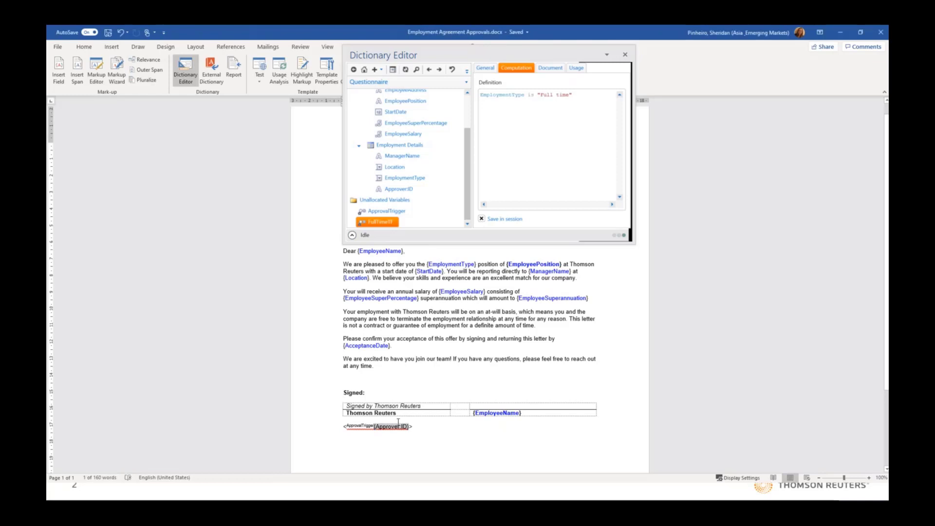
click(80, 81)
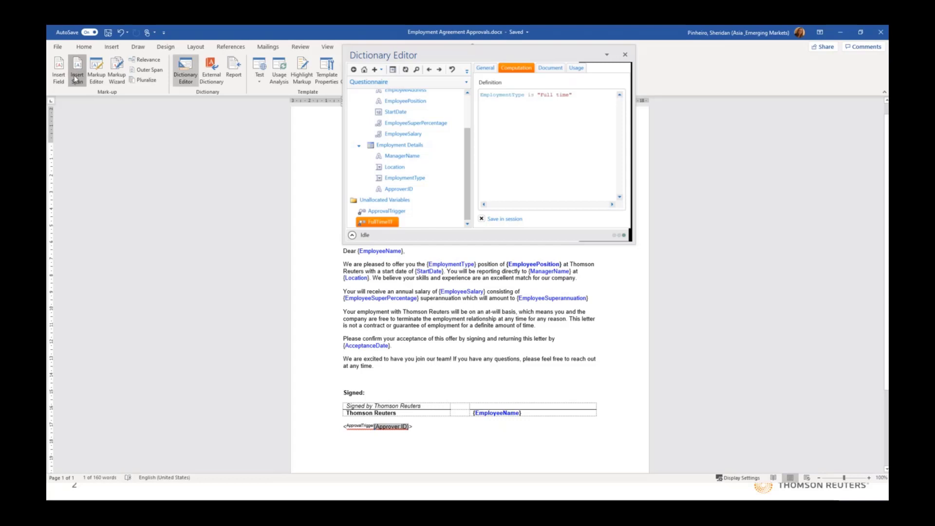
text(FullTimeTF)
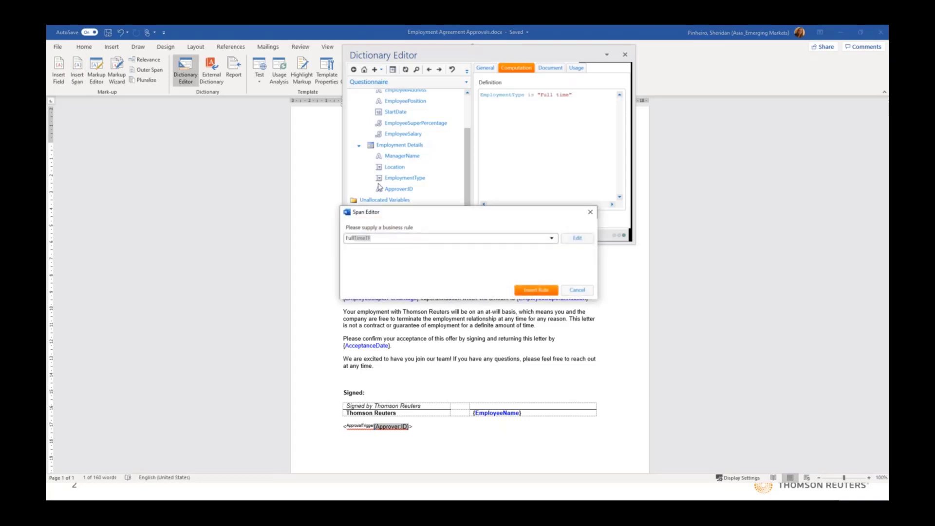
click(546, 294)
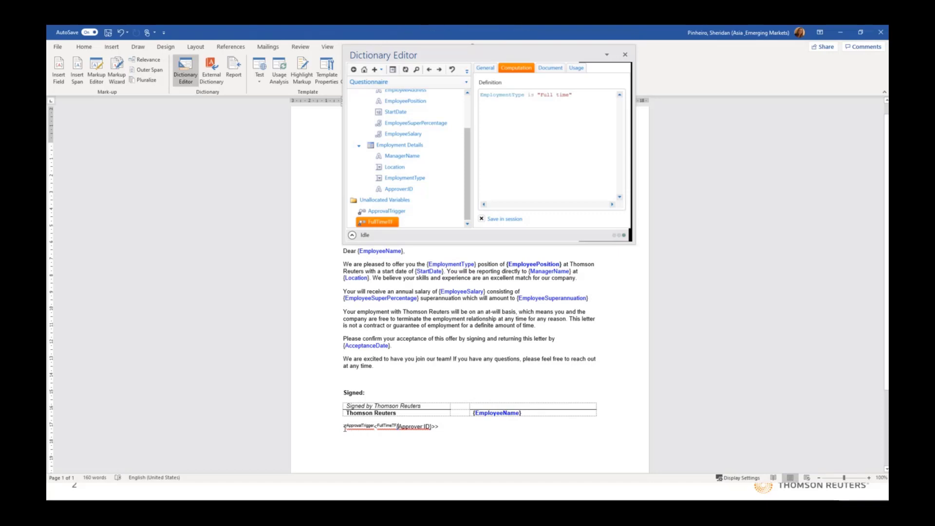
Wrap the entire ApprovalTrigger span below the signature table in an outer span governed by the onlyoninput rule.
drag(344, 427, 453, 424)
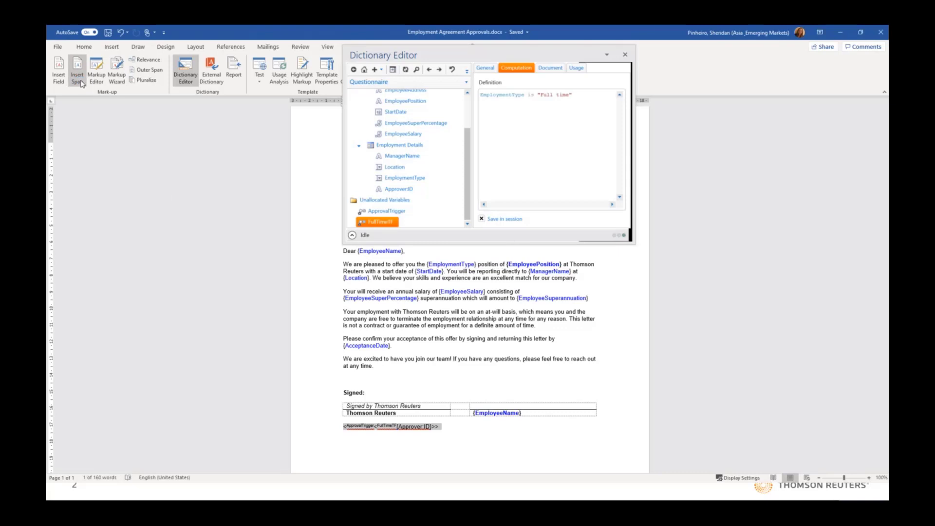
click(574, 236)
text(onlyin)
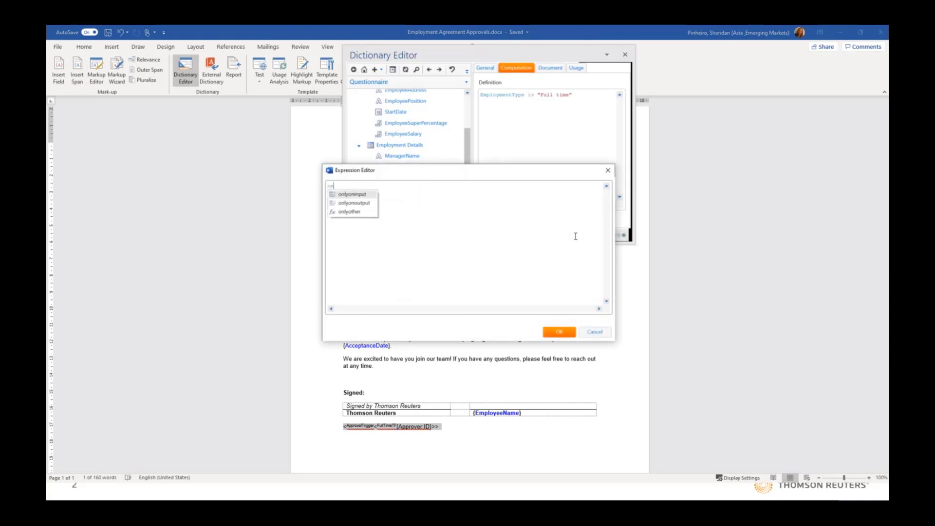
key(BackSpace)
key(BackSpace)
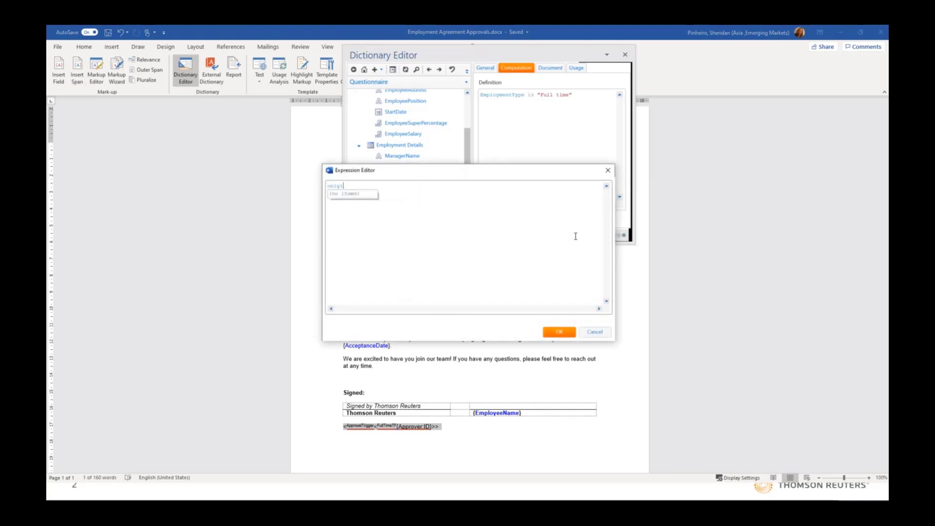
text(on)
double_click(352, 194)
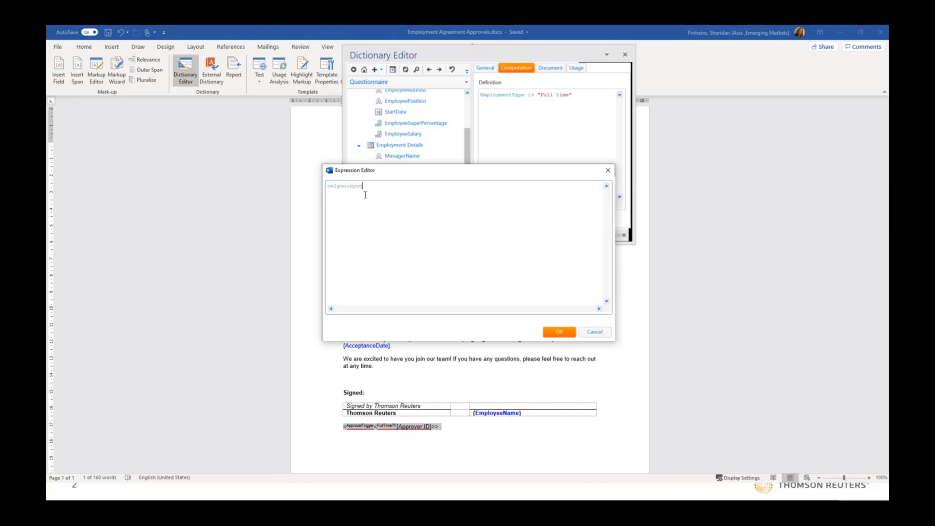
click(561, 332)
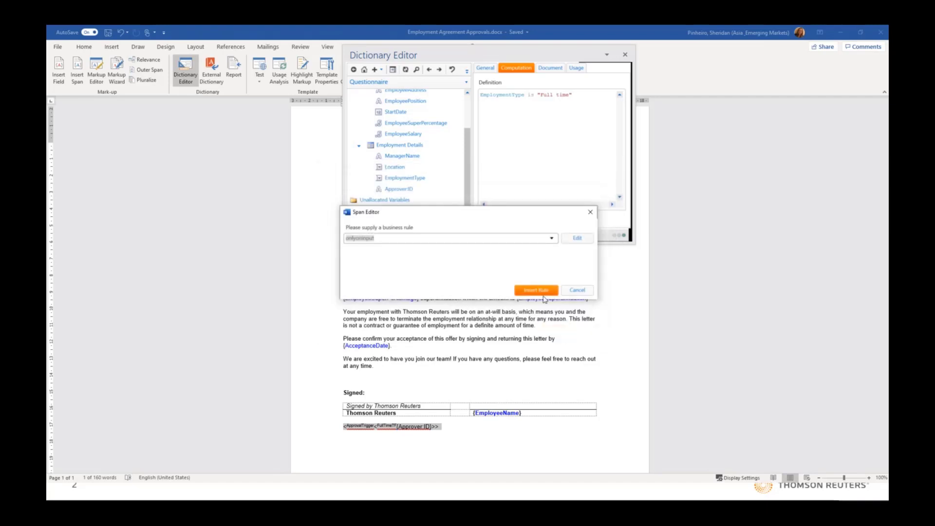
click(536, 290)
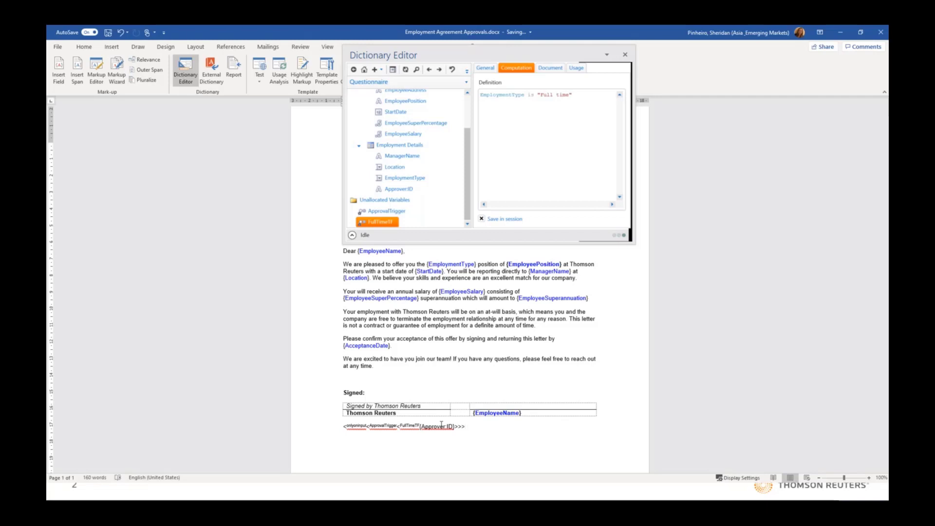
Add a variable named ApprovalComp under Unallocated Variables and set its type to Computable.
drag(481, 57, 485, 115)
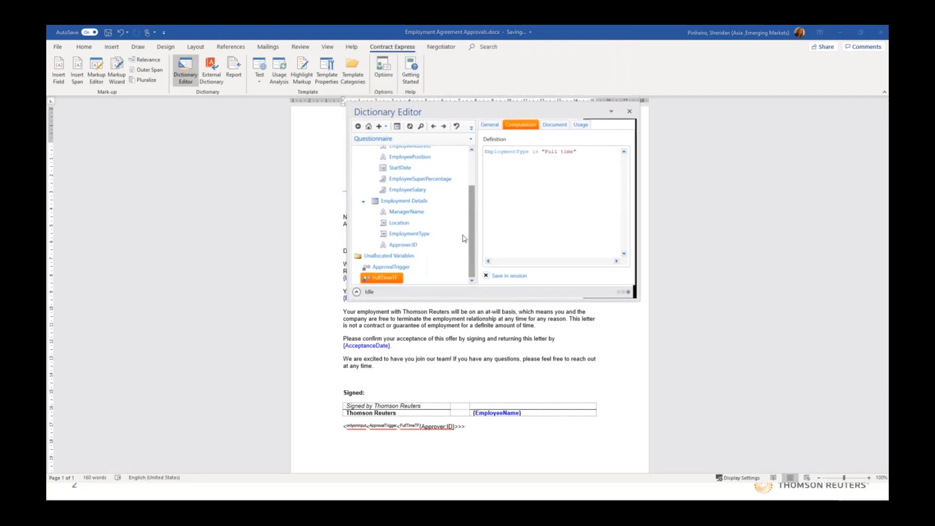
right_click(394, 261)
click(386, 263)
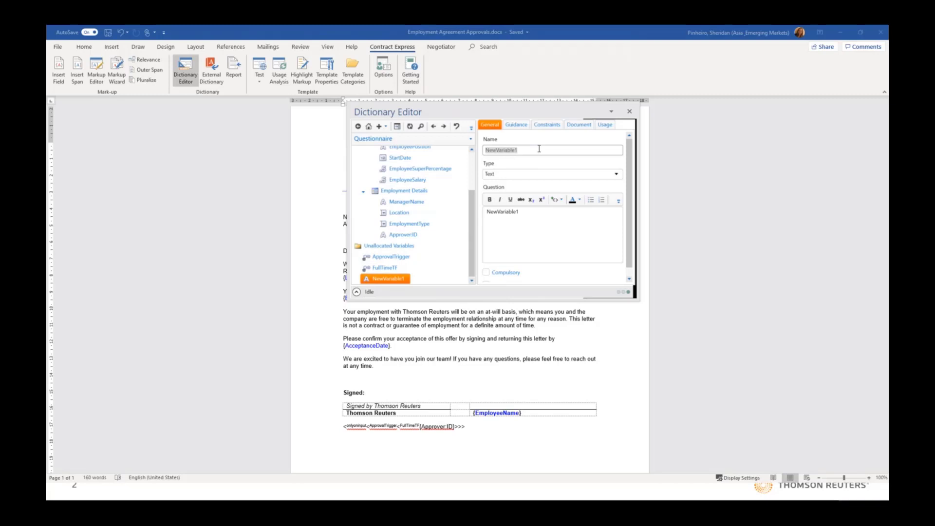
text(ApprovalComp)
click(519, 177)
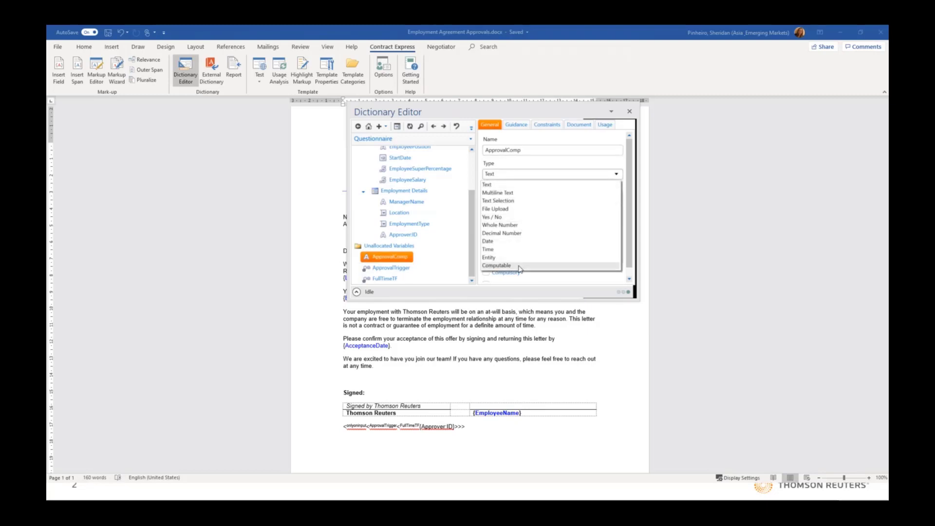
click(519, 265)
Define the computation of ApprovalComp as list(list("users", tostring(Approver:ID))) and enable Save in session.
click(521, 125)
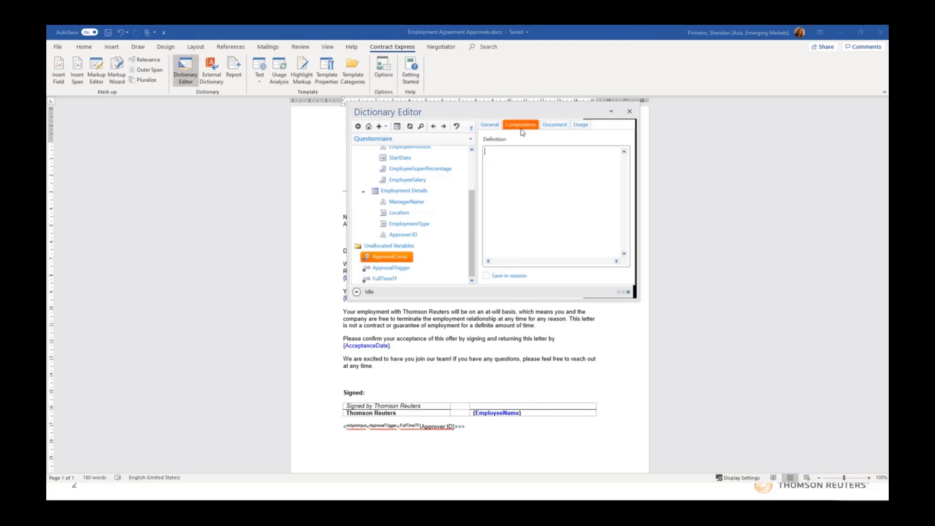
click(524, 163)
text(list ()
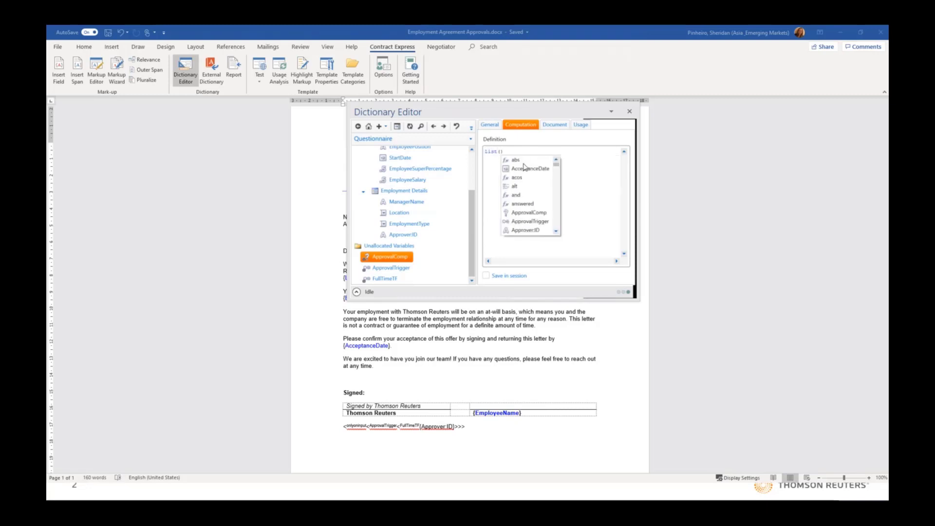
text(list ("users)
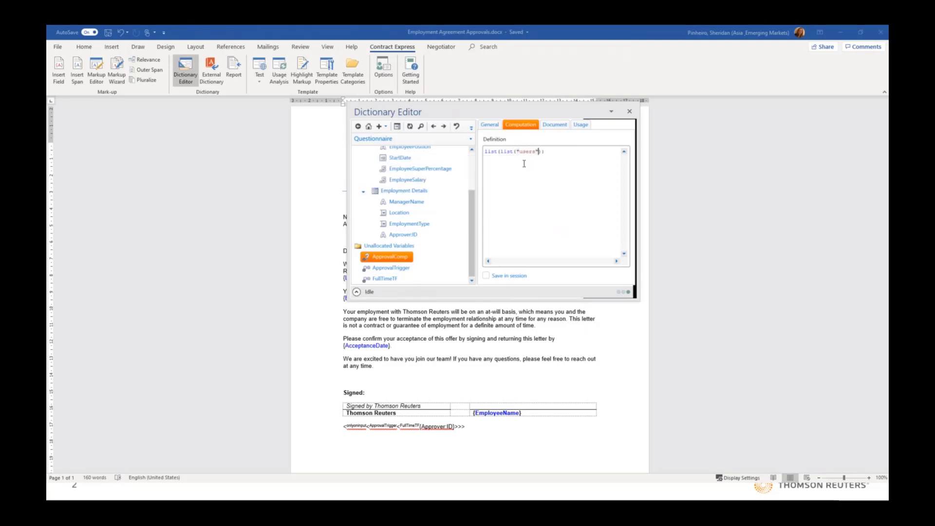
text(,)
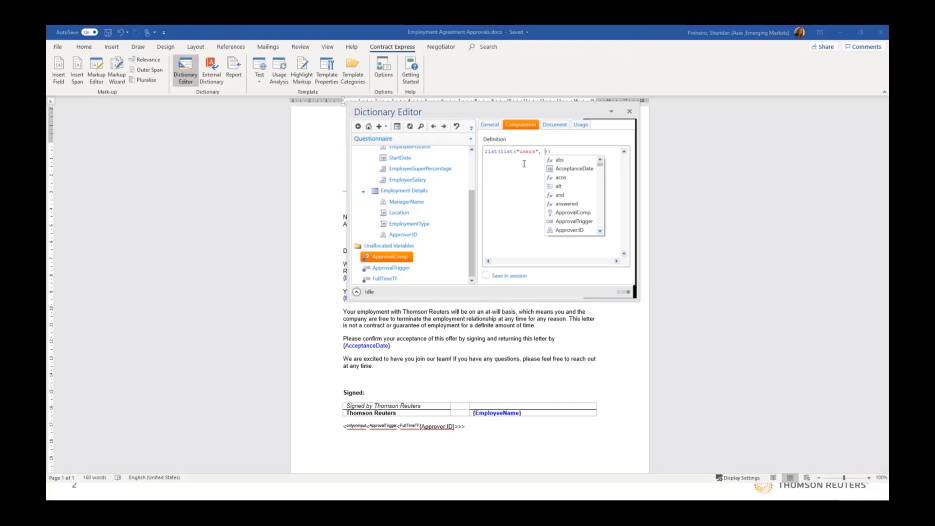
text(tostring)
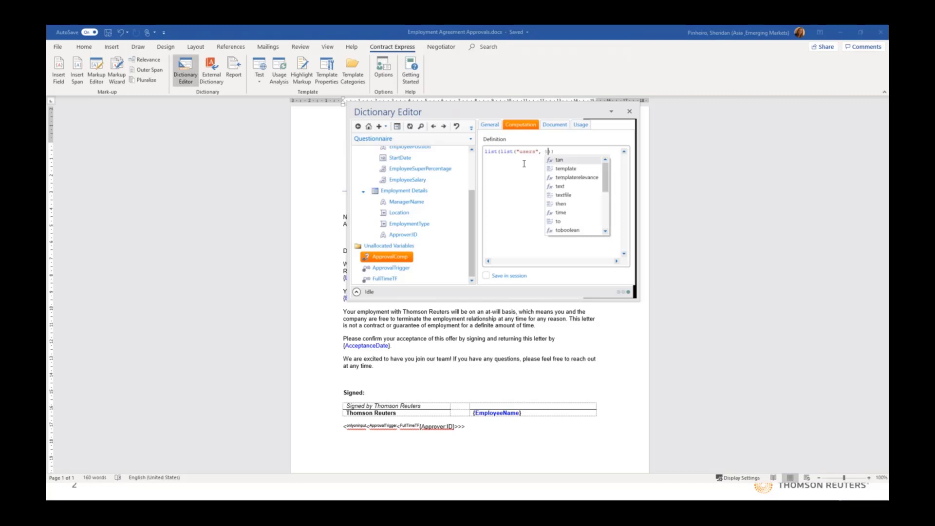
key(BackSpace)
key(BackSpace)
key(BackSpace)
text(ing()
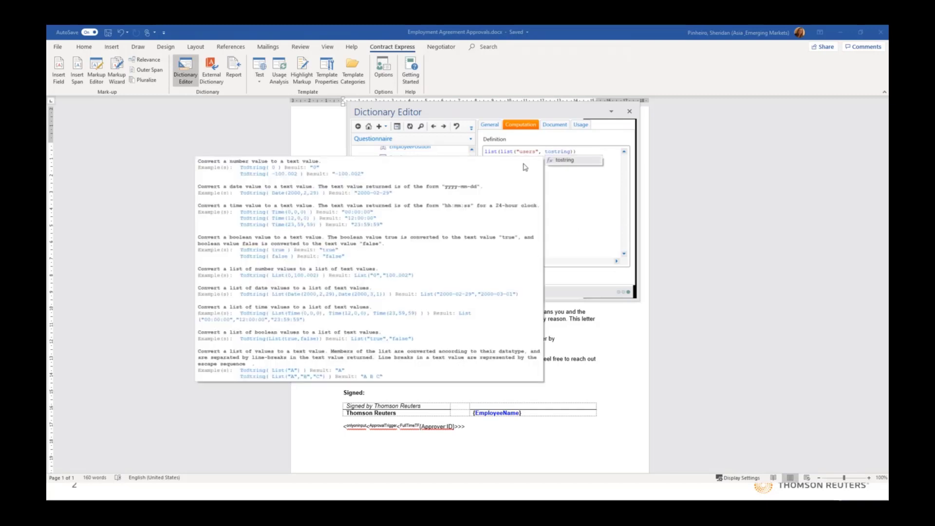
text(Approv)
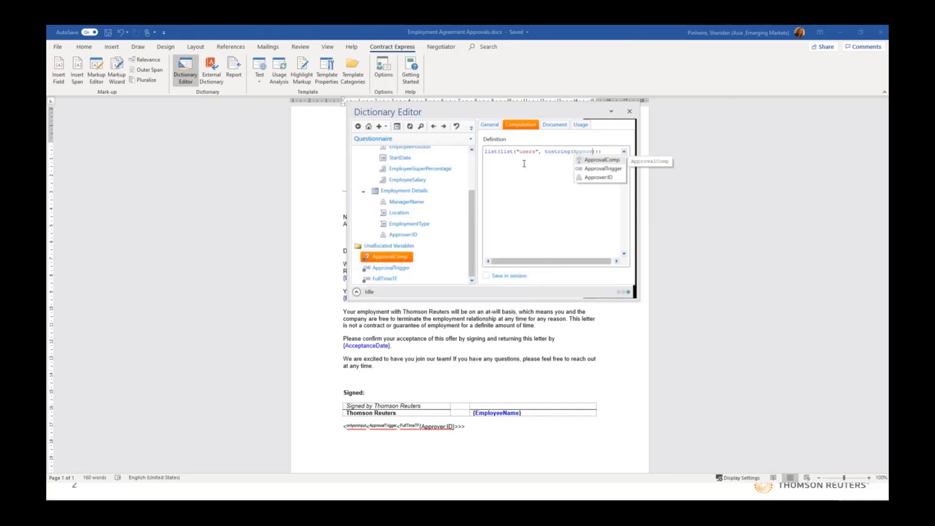
double_click(598, 177)
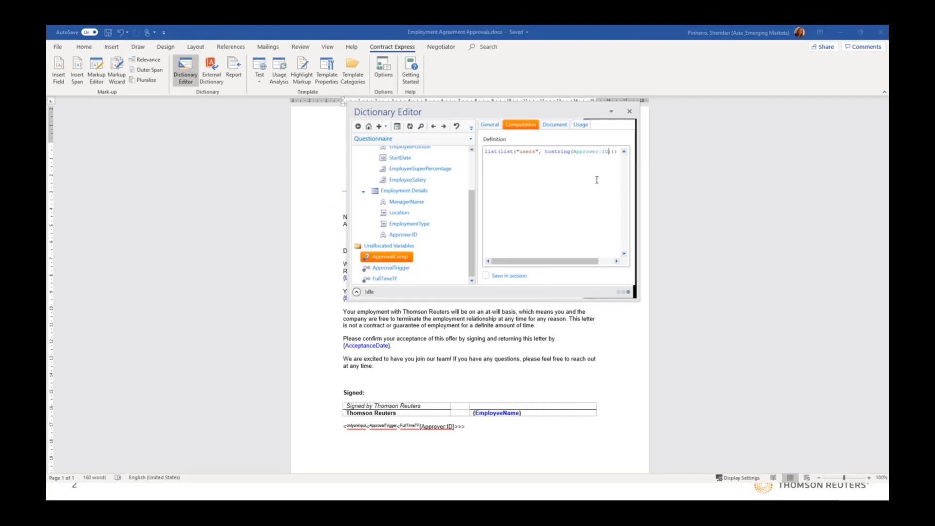
click(486, 276)
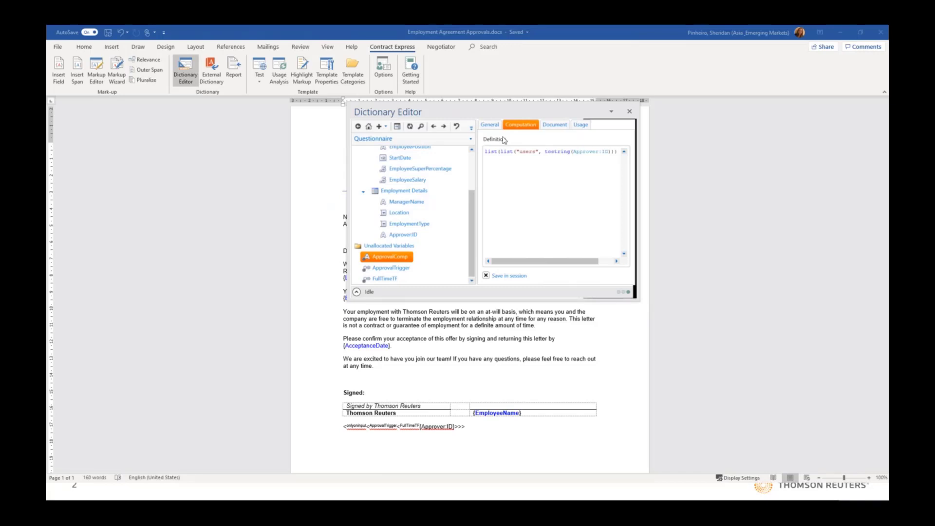
Add a variable named PartTimeTF under Unallocated Variables and set its type to Computable.
drag(471, 221, 471, 221)
click(397, 244)
right_click(397, 248)
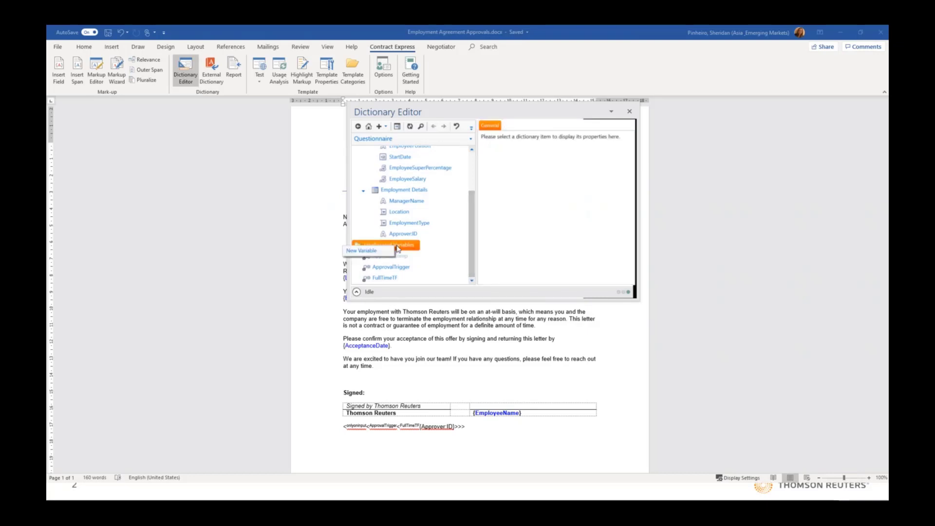
click(372, 251)
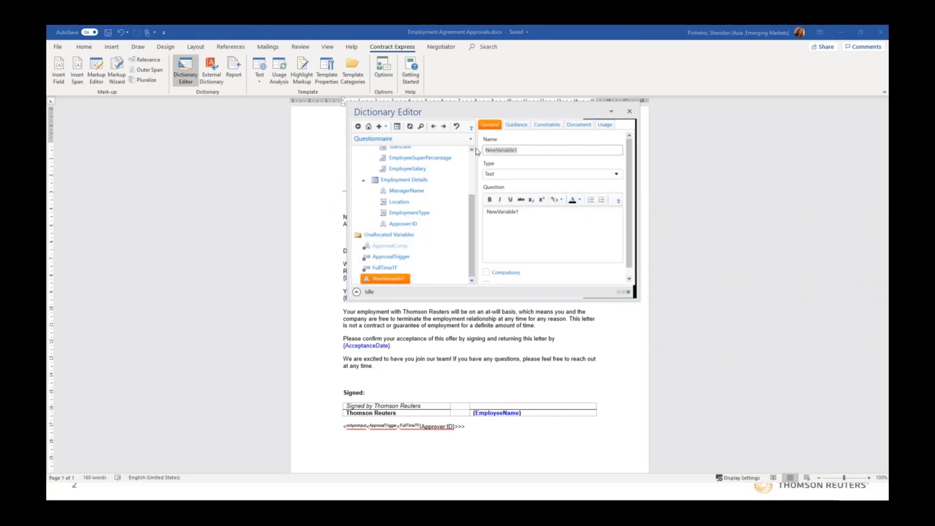
text(PartTimeTF)
click(509, 175)
click(513, 265)
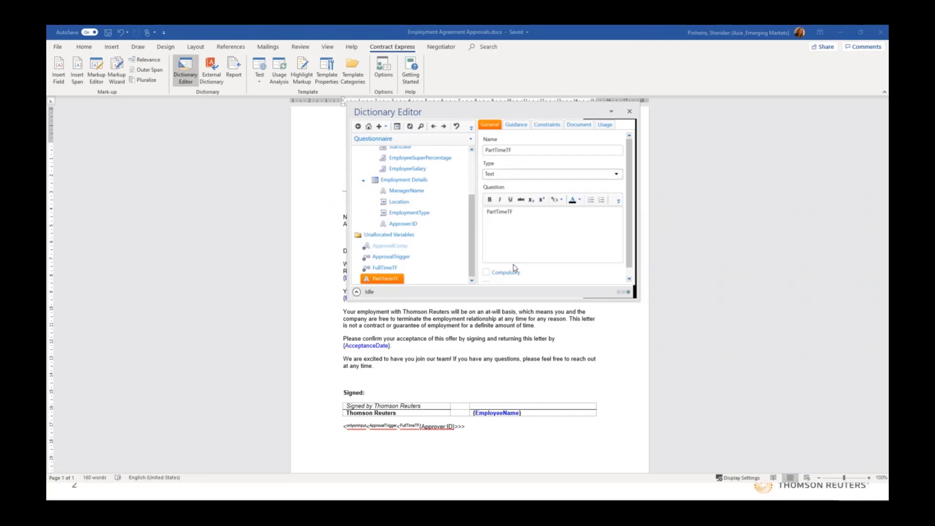
Define the computation of PartTimeTF as EmploymentType is "Part time" and enable Save in session.
click(521, 124)
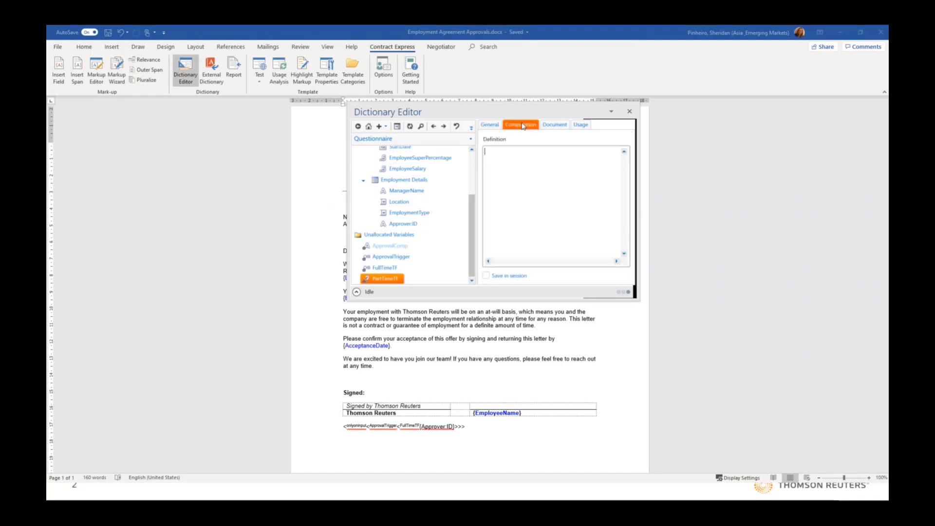
click(521, 150)
text(Employme)
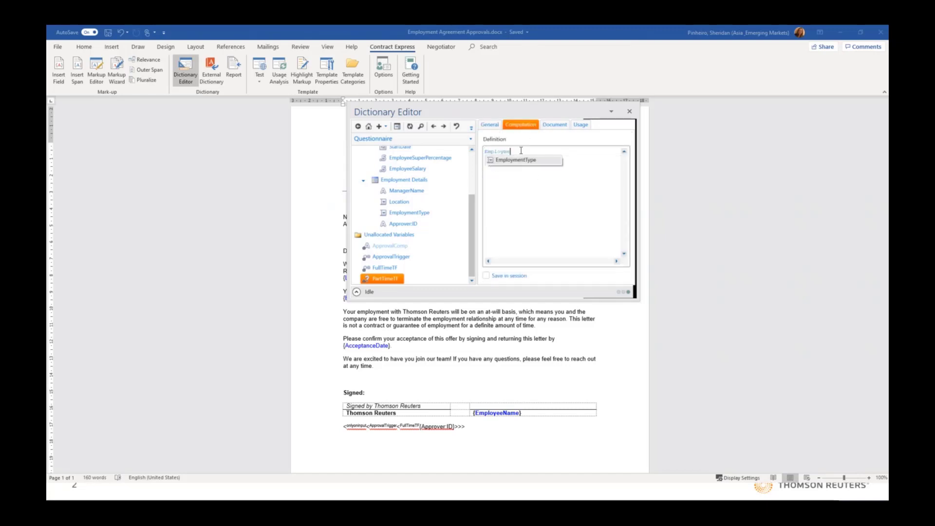
key(Return)
text(is )
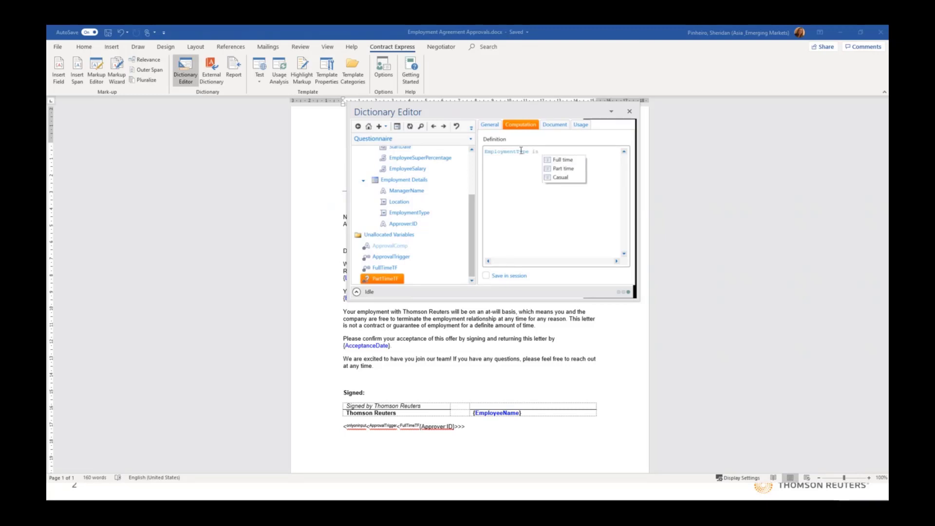
text(Part)
click(561, 159)
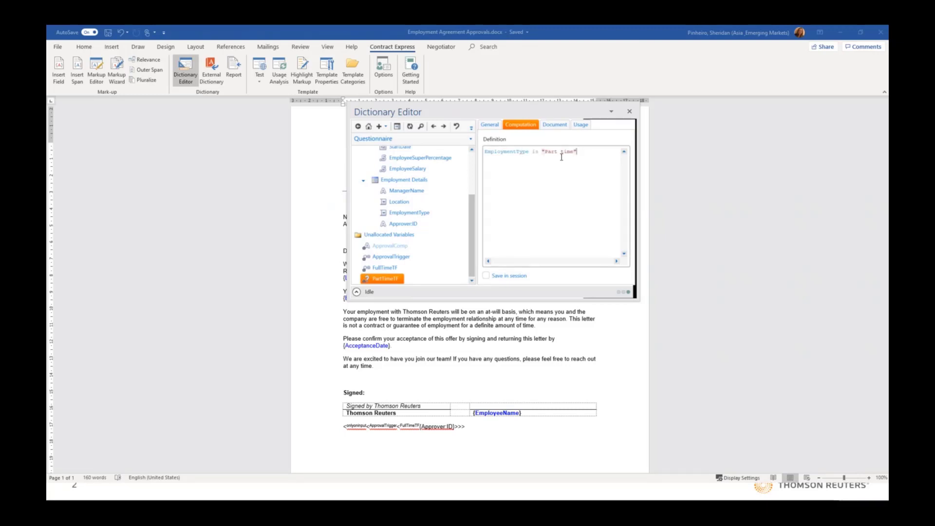
click(487, 277)
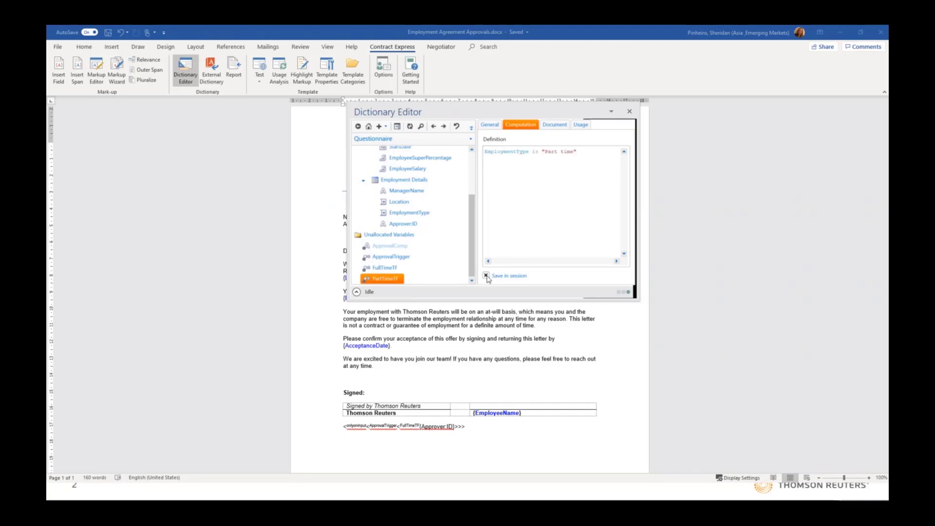
Add a variable named CasualTF under Unallocated Variables and set its type to Computable.
right_click(405, 235)
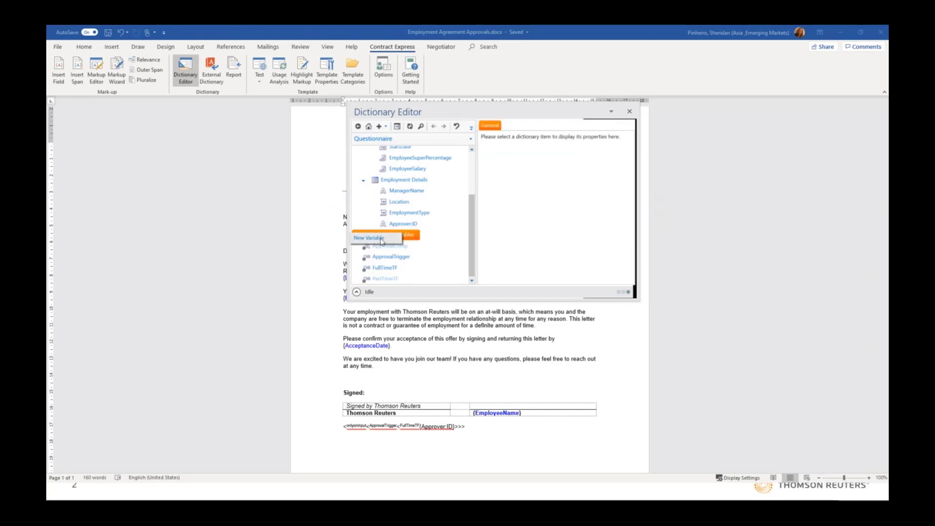
click(381, 242)
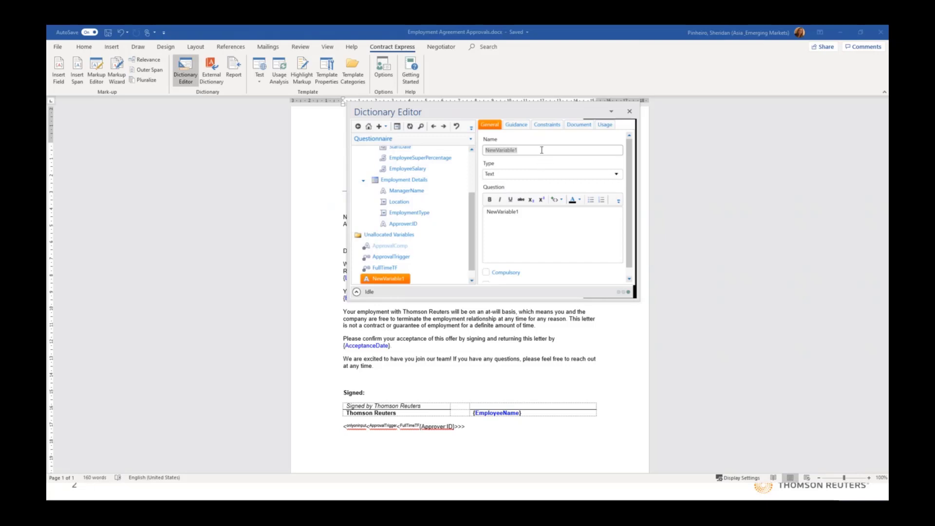
text(CasualTF)
click(533, 173)
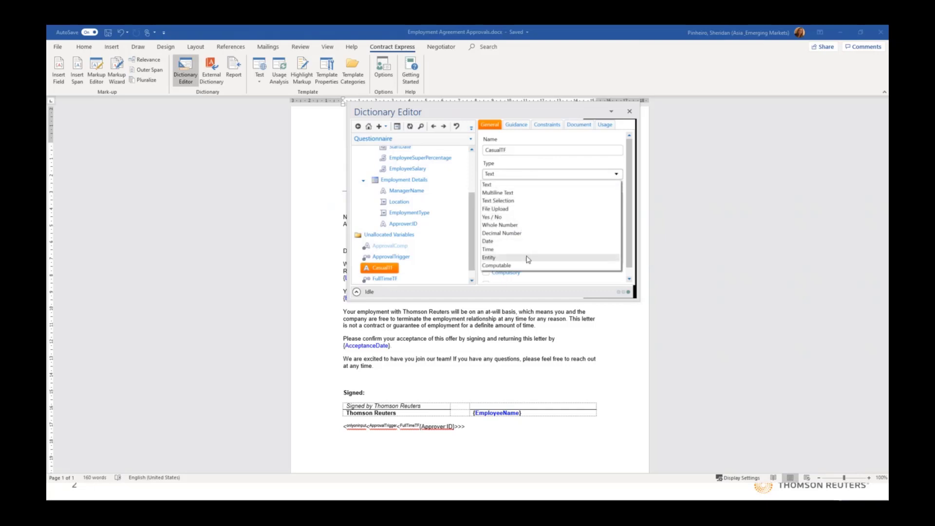
click(526, 265)
Define the computation of CasualTF as EmploymentType is "Casual" and enable Save in session.
click(520, 125)
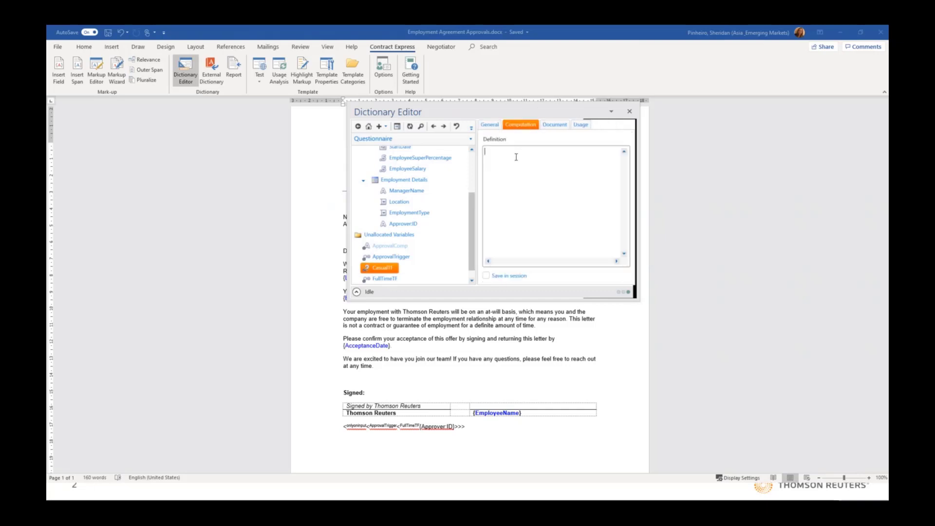
text(EmploymentType)
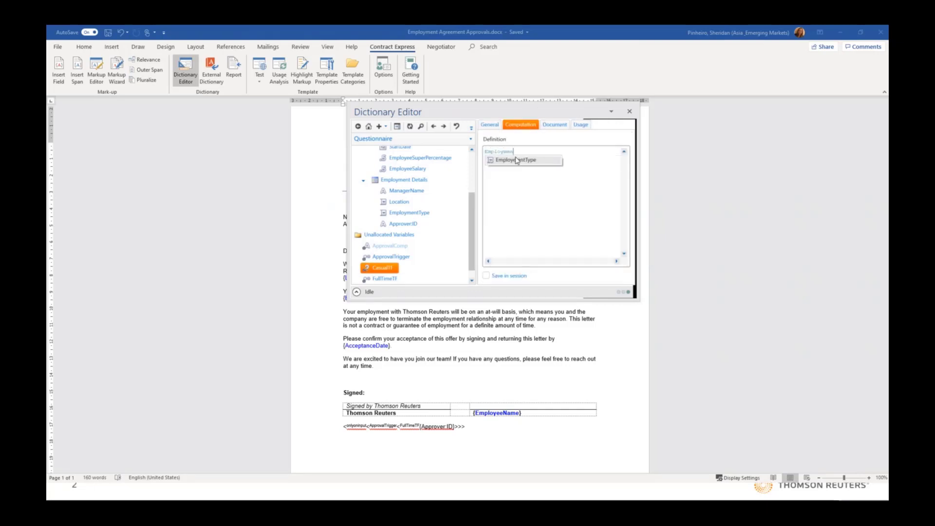
key(Return)
text(is)
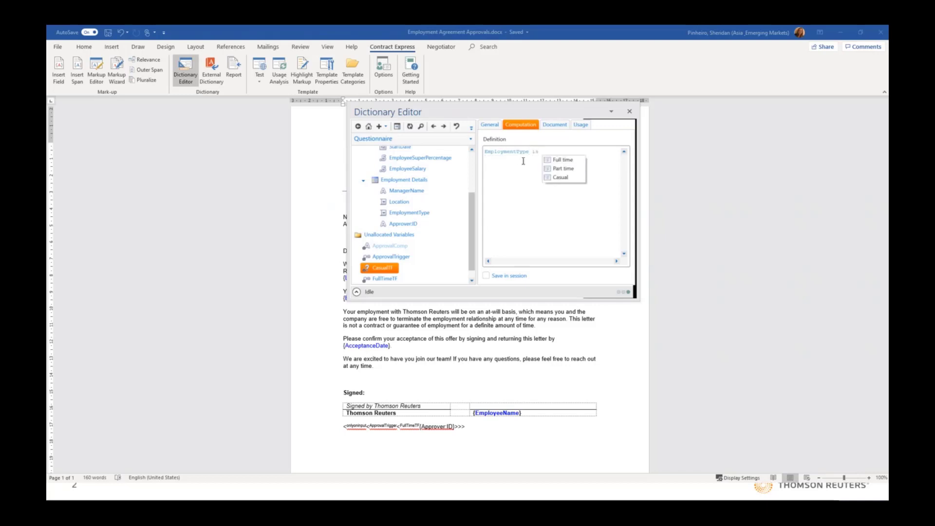
click(561, 176)
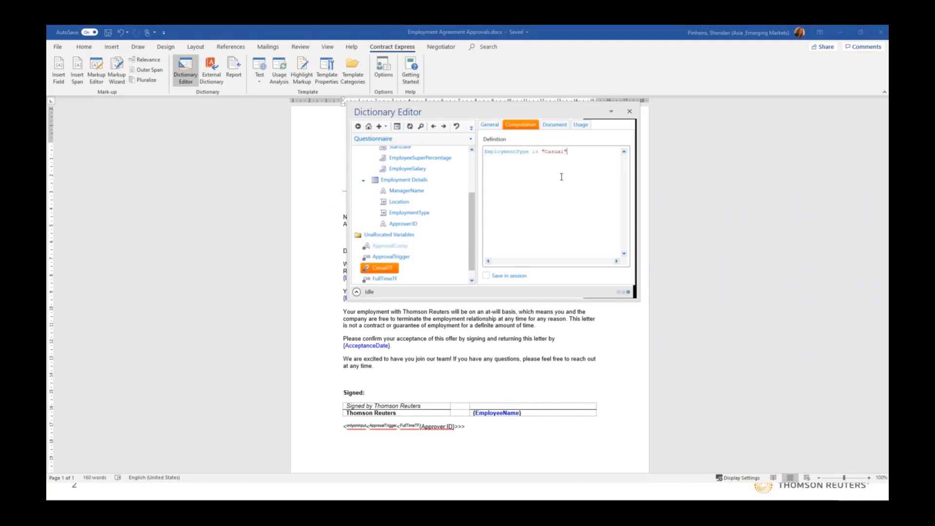
click(487, 276)
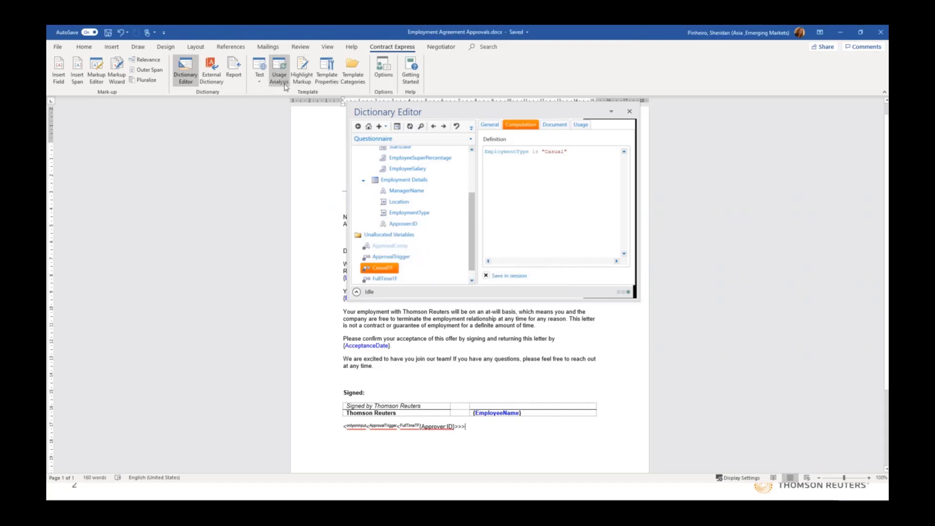
Show the template check output in the Dictionary Editor and highlight the document's markup.
click(357, 292)
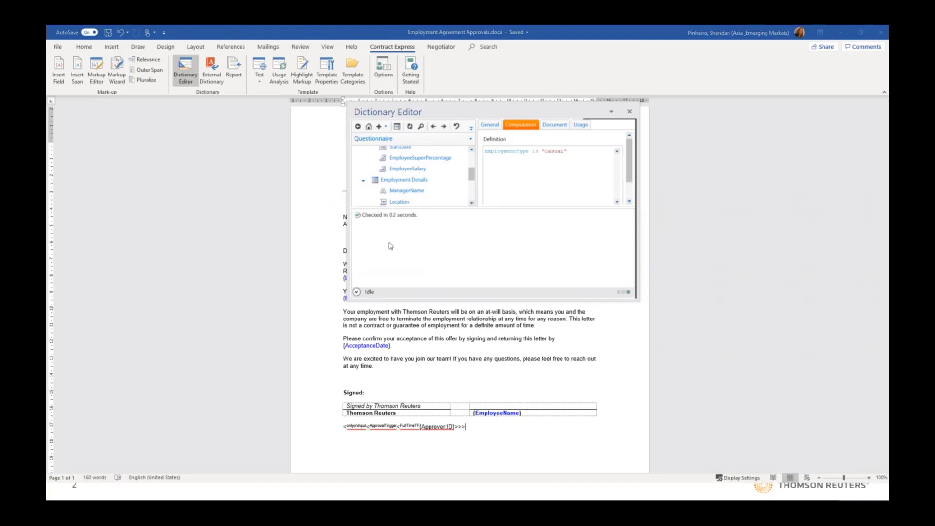
click(302, 71)
click(483, 303)
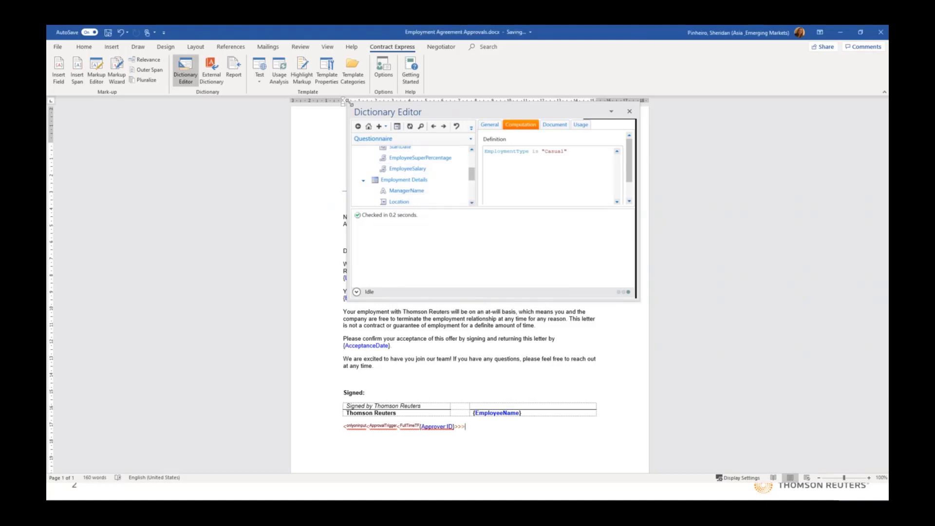
Set the template's version to 1.8 in its properties and upload the template to Contract Express.
click(331, 82)
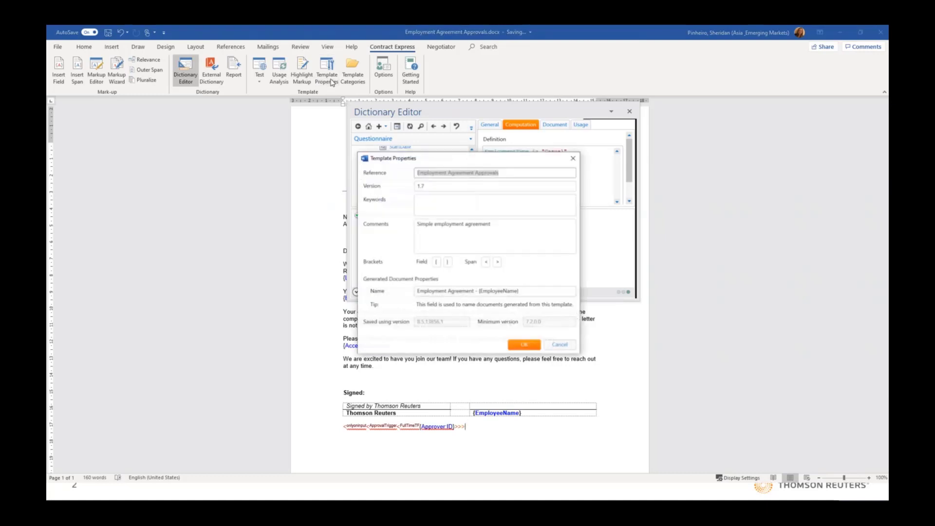
click(446, 186)
text(8)
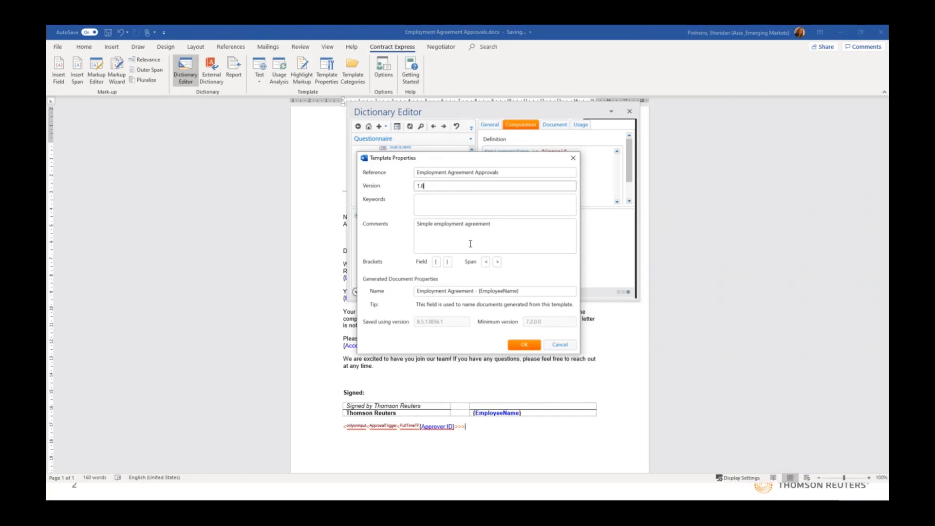
click(524, 344)
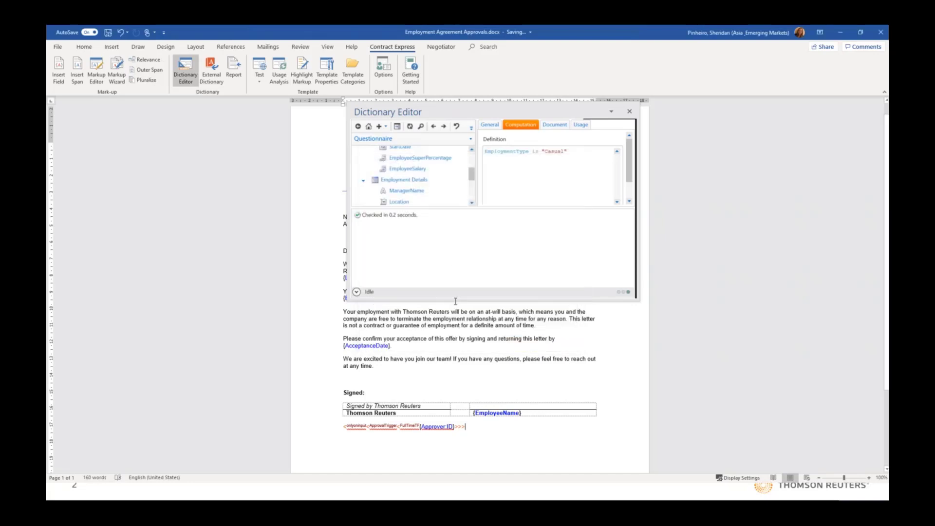
click(259, 80)
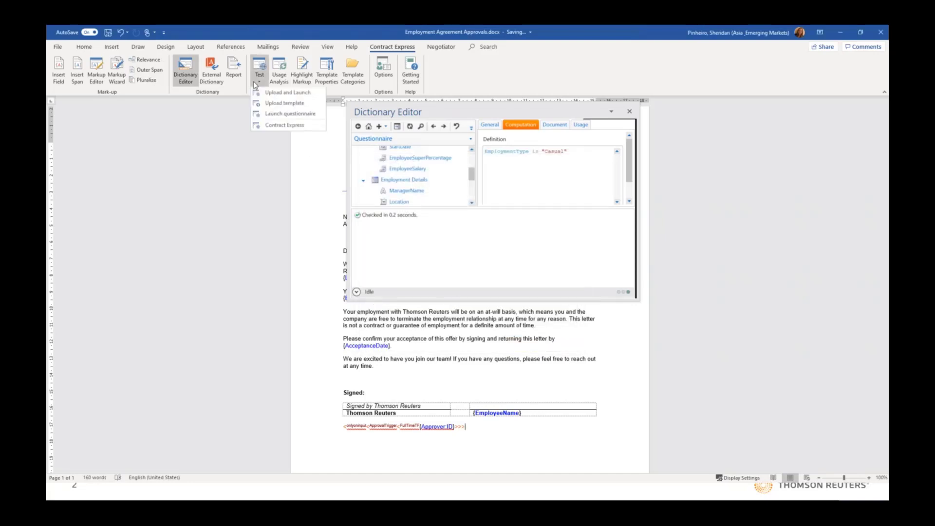
click(291, 104)
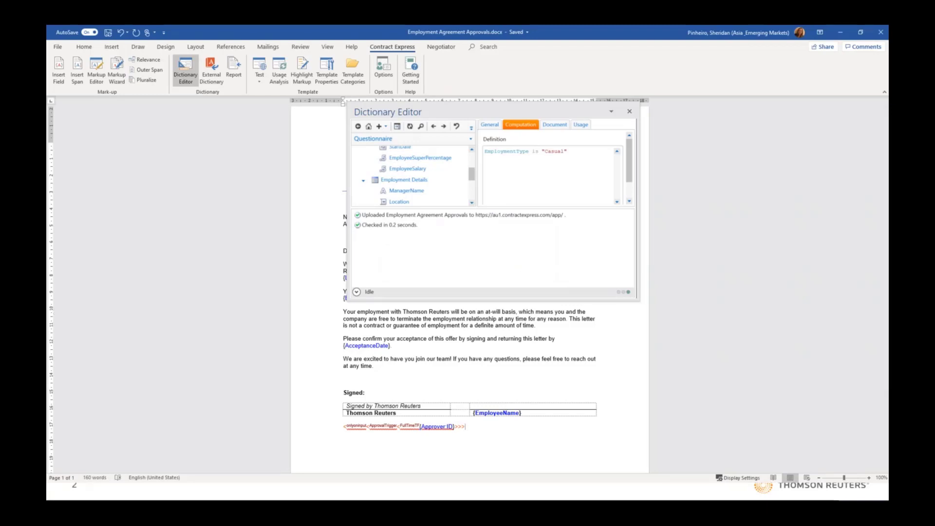
Switch to Contract Express in the browser and open the Employment Agreement Approvals template from the template list.
key(alt+Tab)
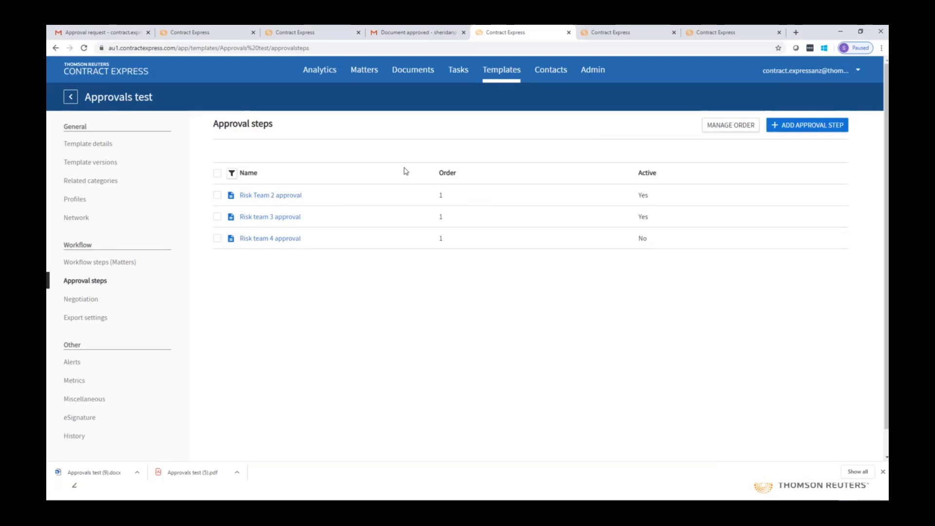
click(502, 78)
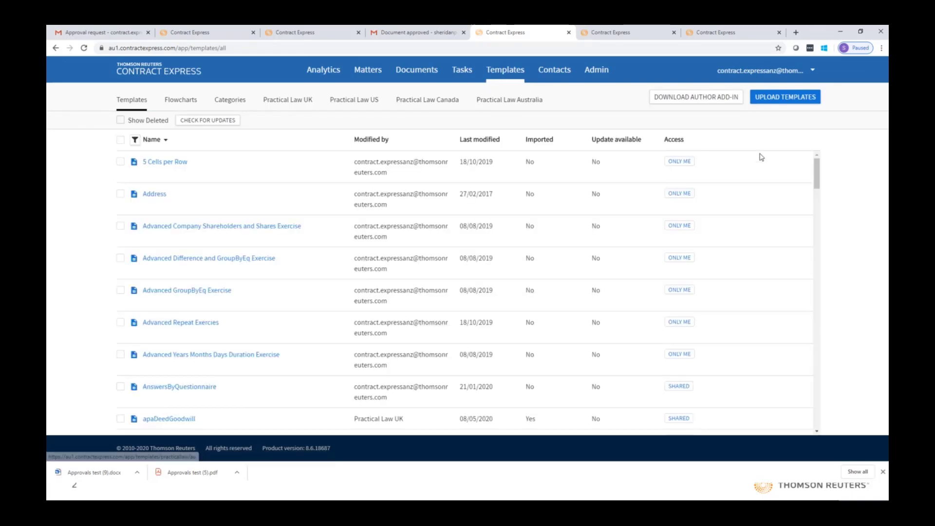
drag(821, 171, 826, 286)
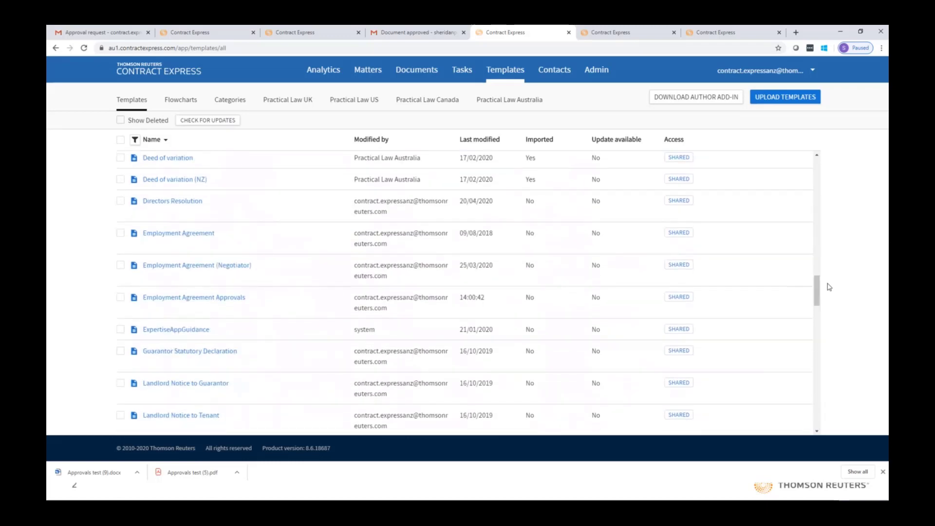
click(197, 300)
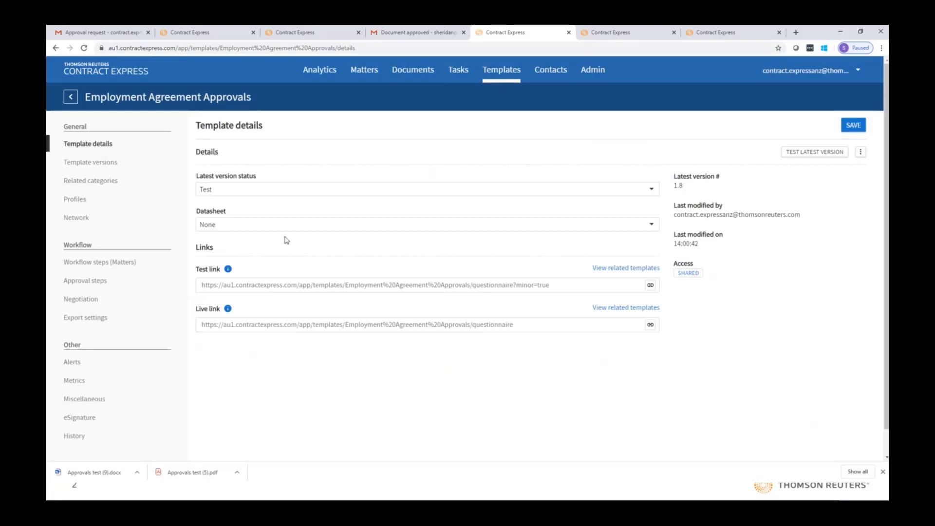
Set the template's latest version status to Live and save the template details.
click(241, 192)
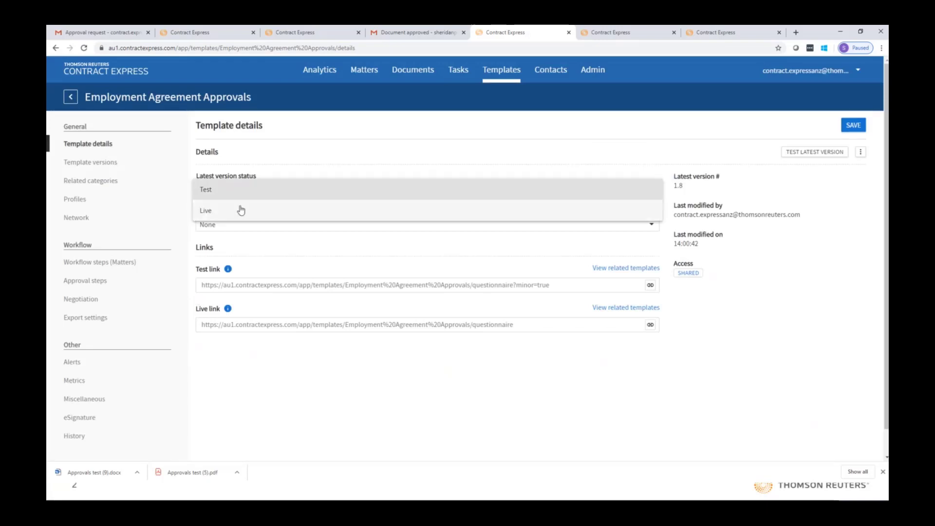
click(240, 213)
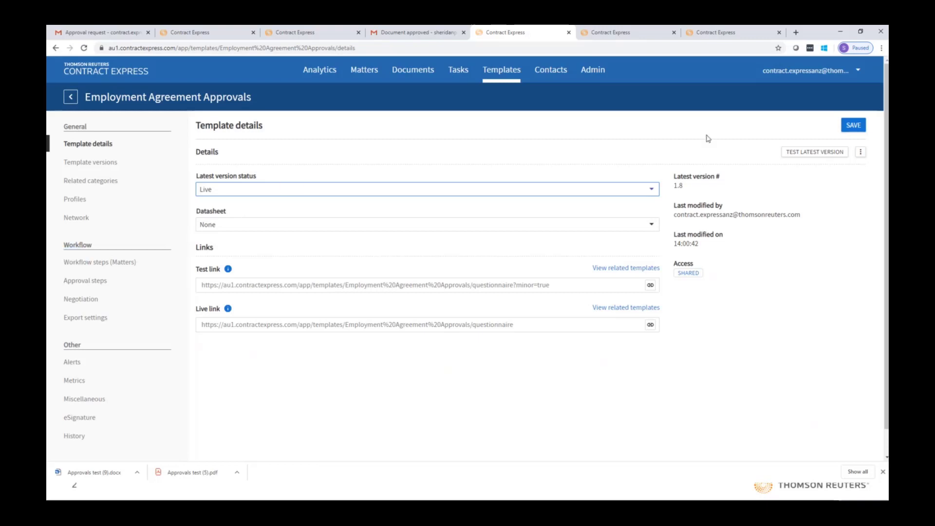
click(846, 126)
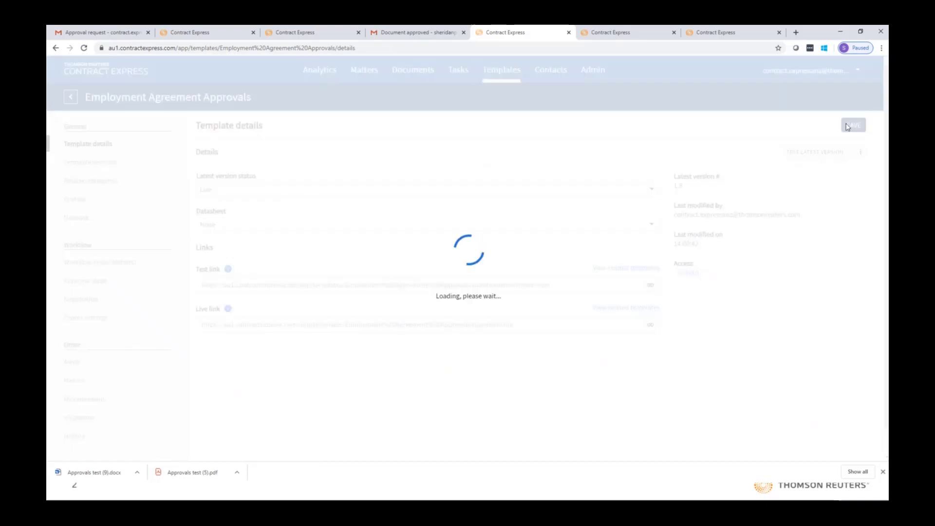
click(587, 102)
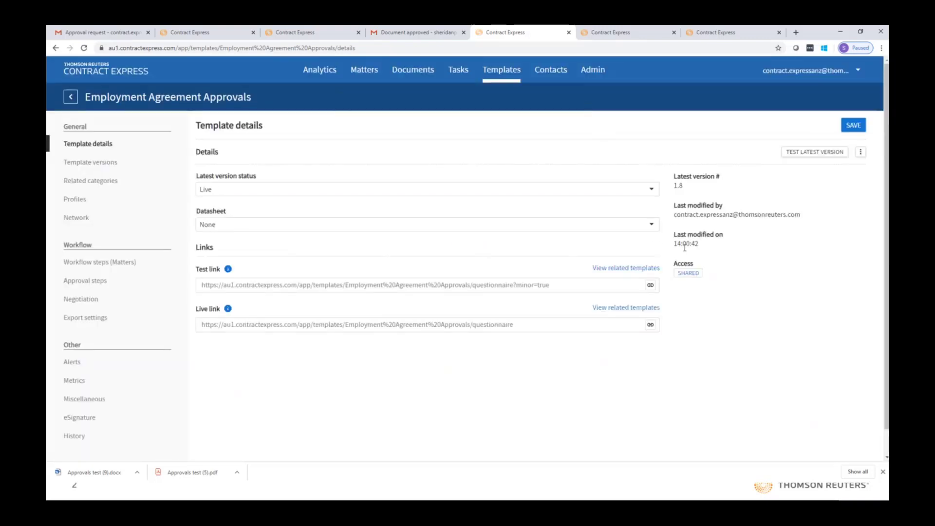
Review the user access levels in the template's sharing settings without changing them.
click(688, 274)
click(716, 121)
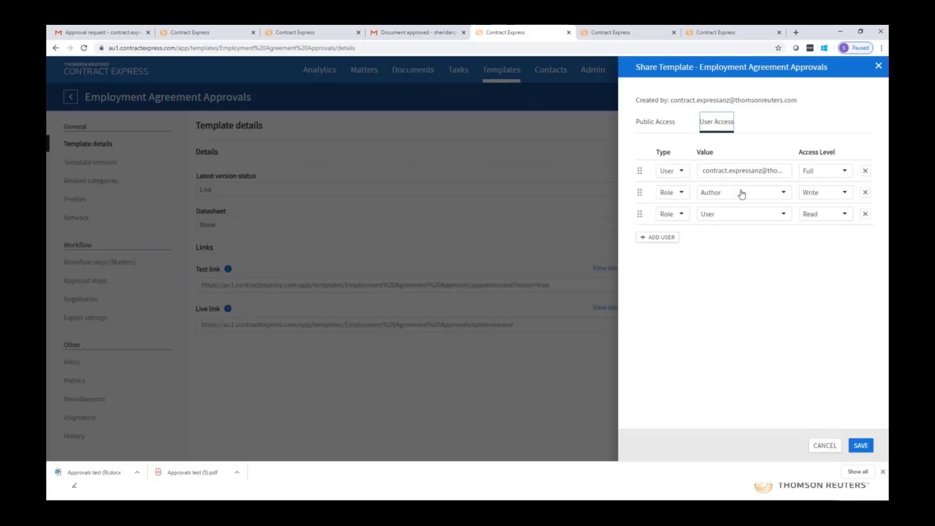
click(878, 67)
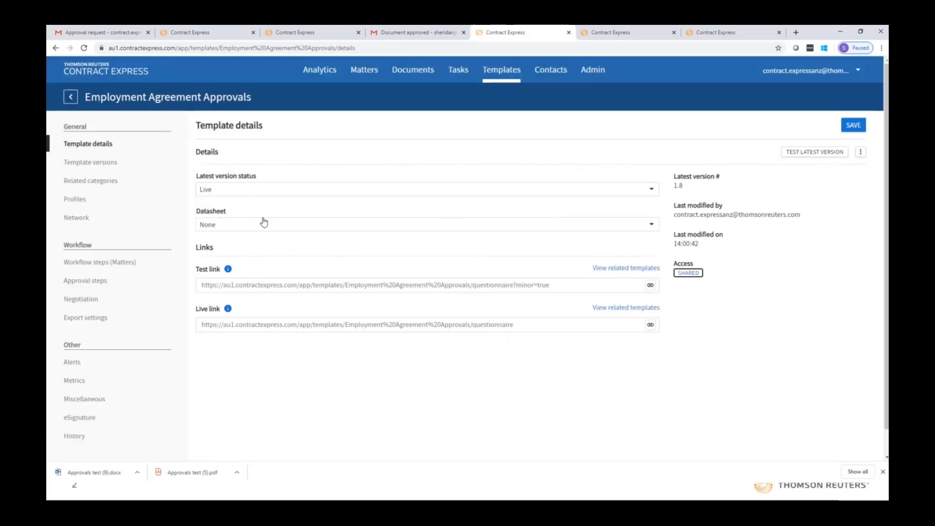
Start a new approval step for the template, titled "Employment contract over 100000", with Auto start enabled.
click(99, 281)
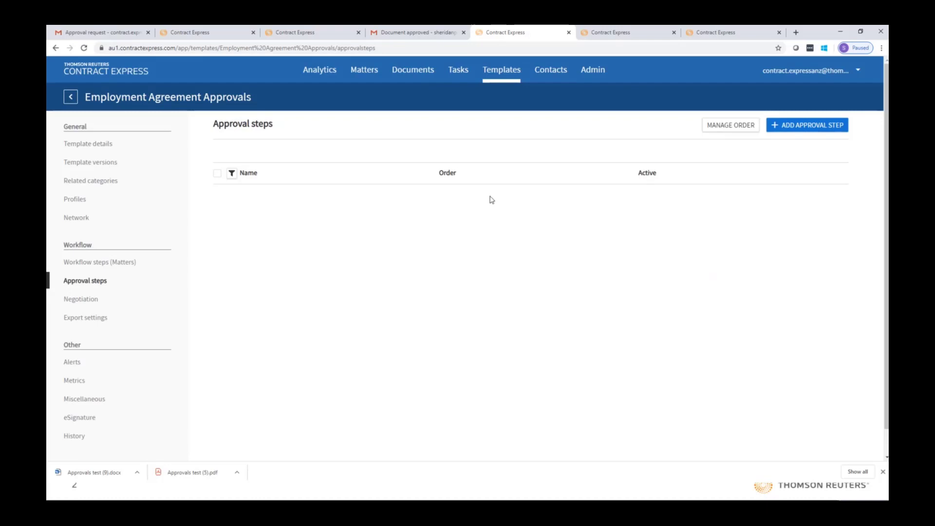
click(776, 127)
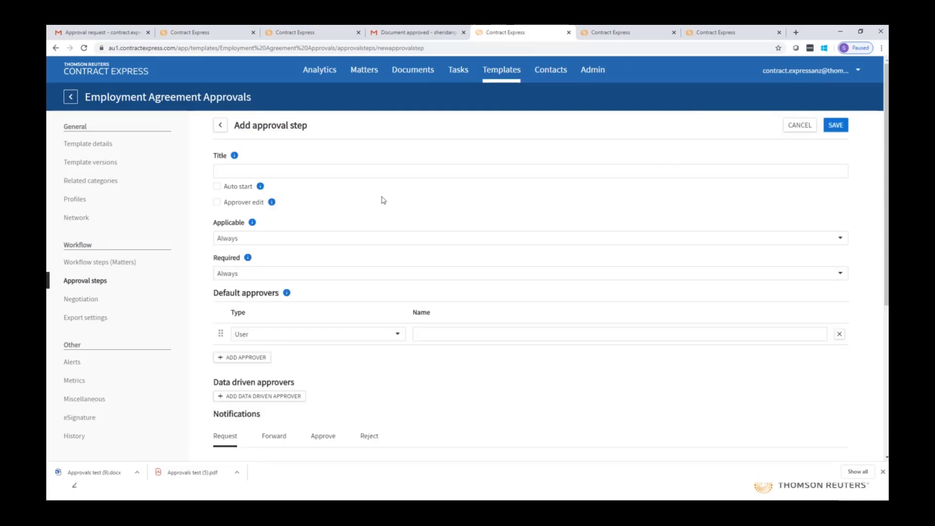
click(357, 170)
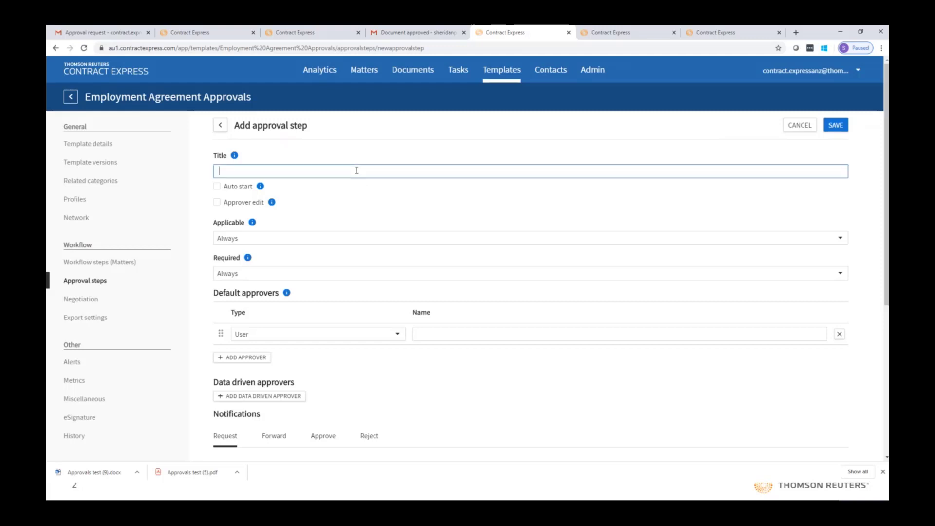
text(Employment)
text(contact)
key(BackSpace)
key(BackSpace)
key(BackSpace)
key(BackSpace)
text(ract over 100000)
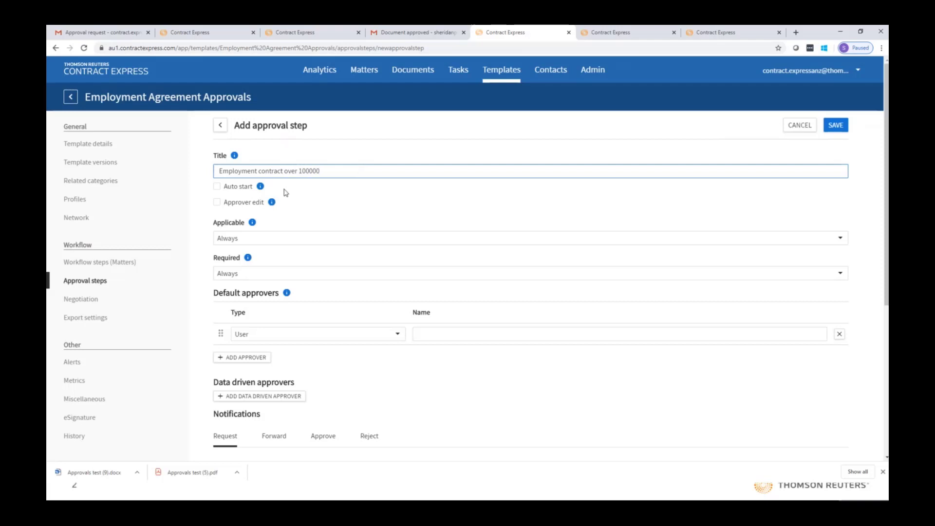
click(217, 186)
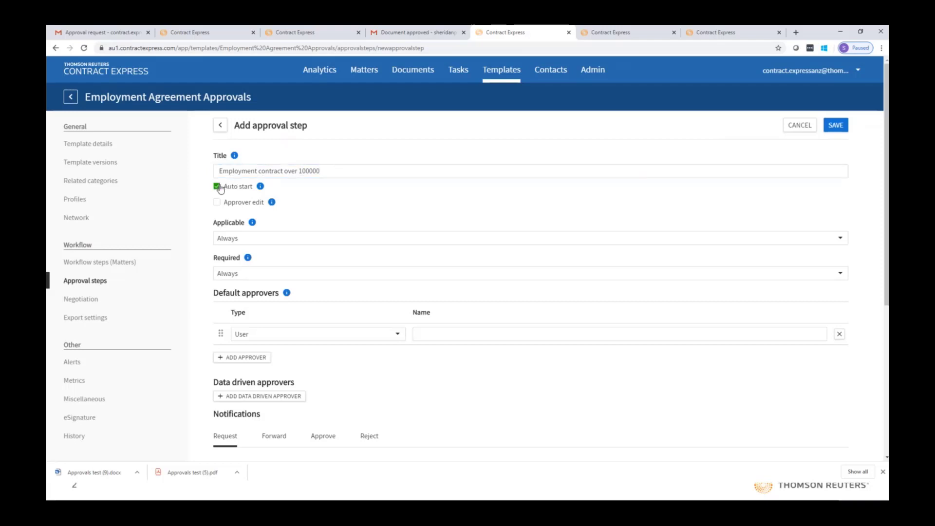
Enable Approver edit for the approval step and make its Required condition dependent on a rule.
click(220, 205)
click(256, 275)
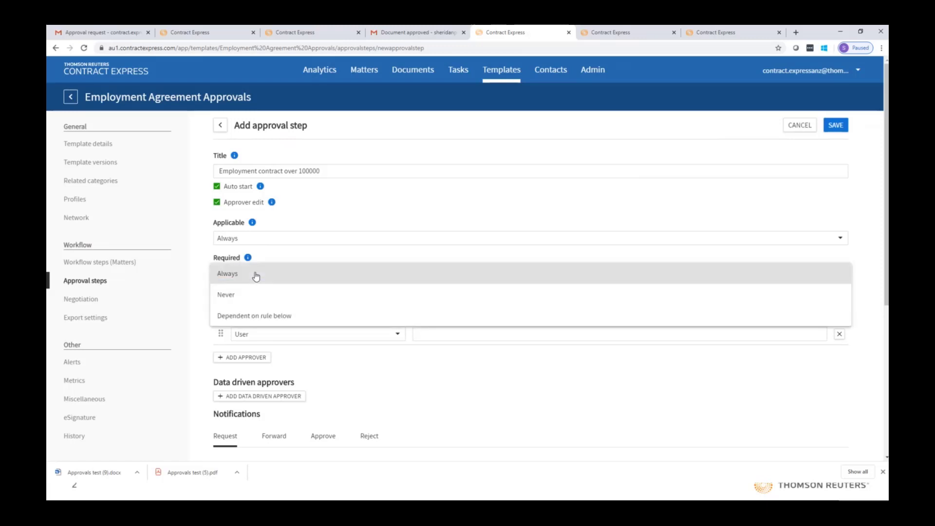
click(284, 315)
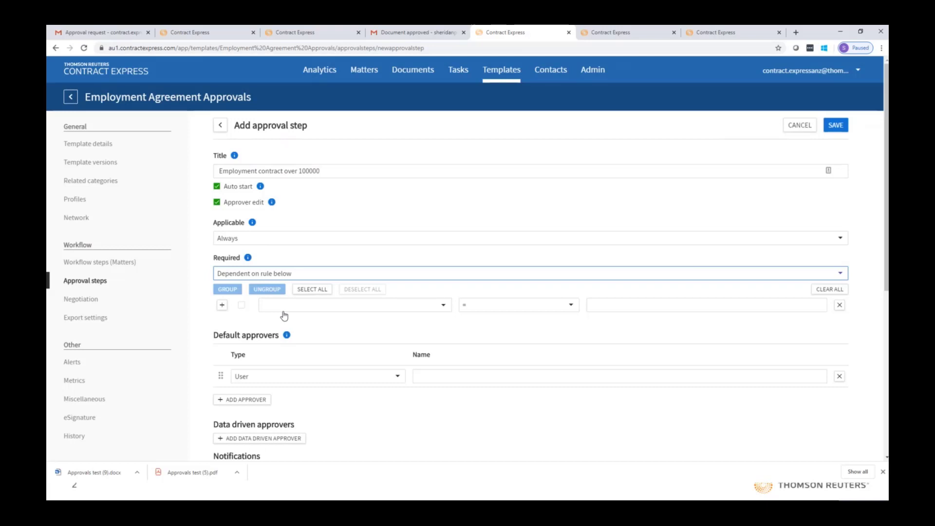
Define the Required rule so that approval is needed when EmployeeSalary is greater than 100000.
click(338, 306)
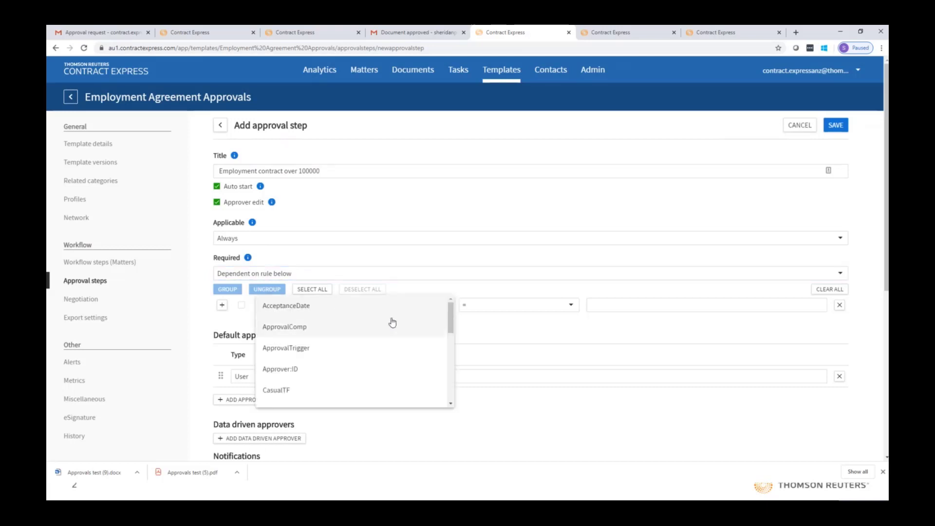
scroll(450, 318, down, 3)
click(371, 376)
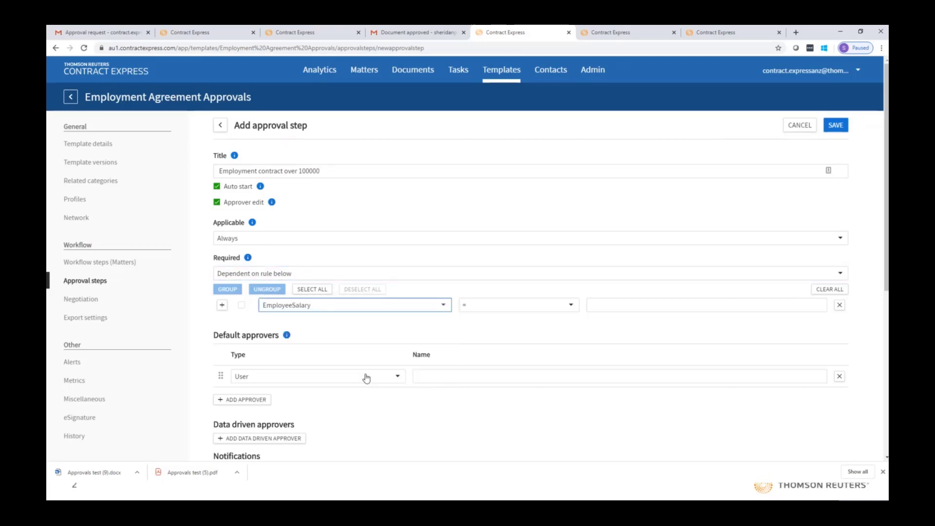
click(496, 308)
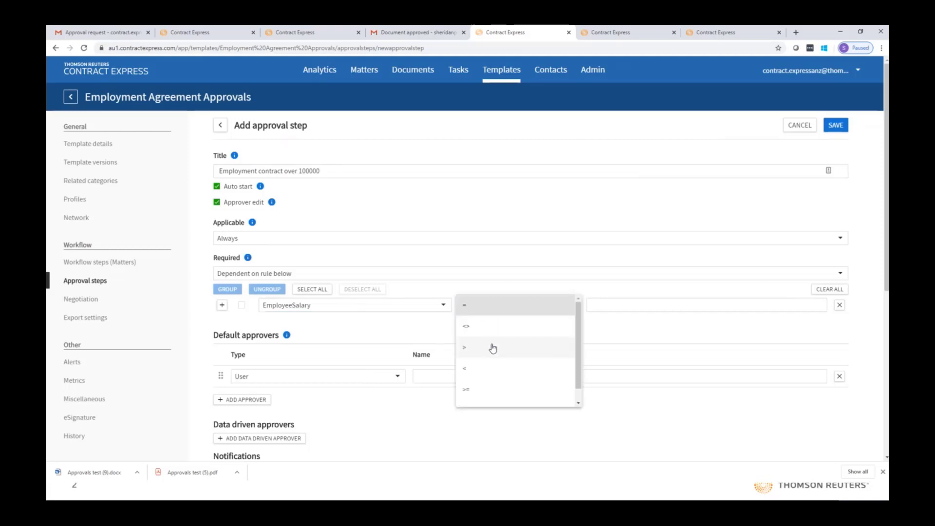
click(491, 348)
click(604, 312)
text(100000)
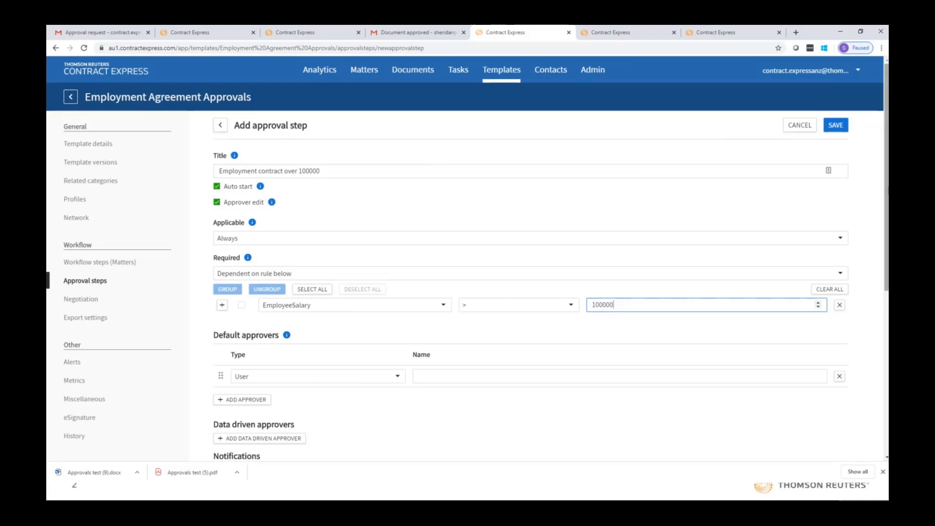
Add a data driven approver entry with the condition CasualTF is True.
scroll(886, 195, down, 2)
scroll(467, 259, down, 2)
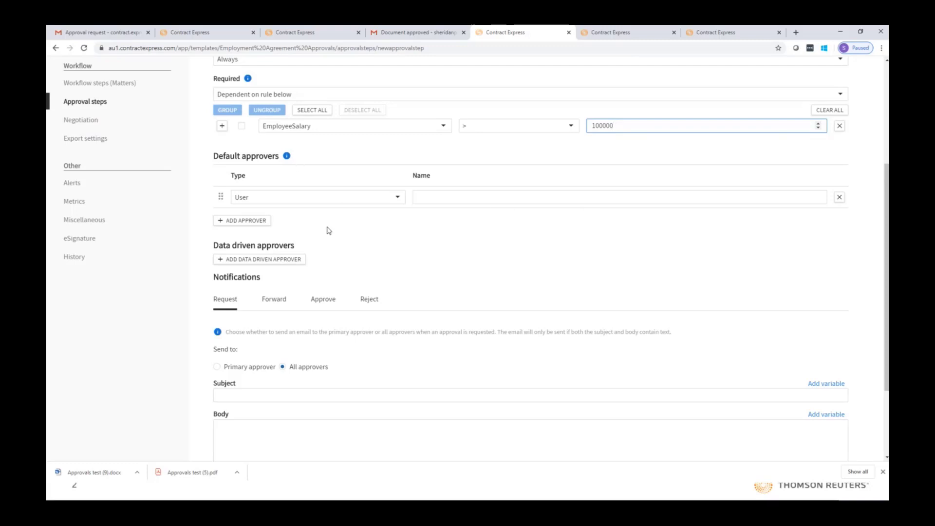
click(236, 259)
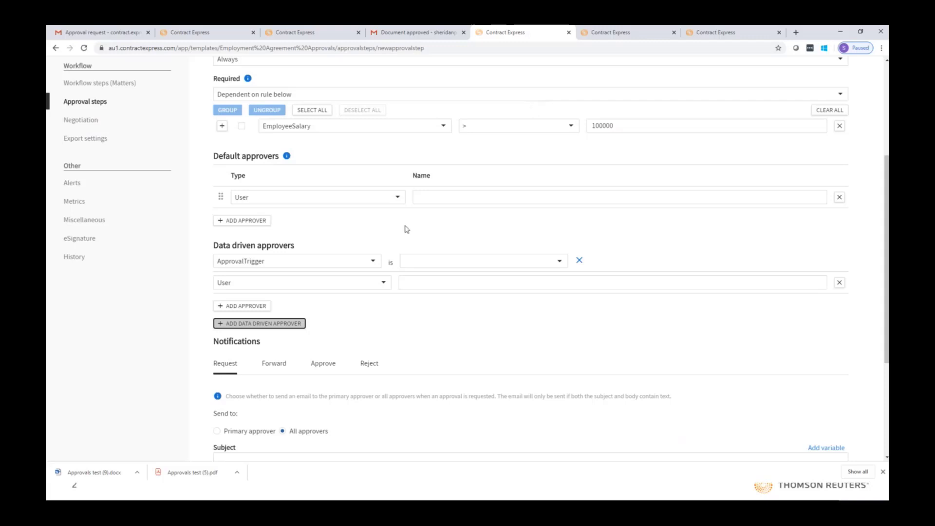
click(371, 264)
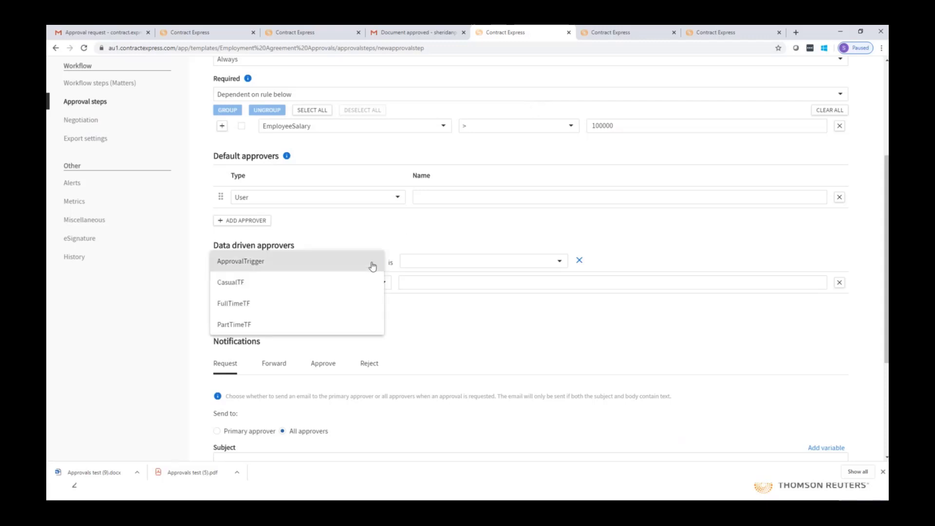
click(318, 285)
click(422, 264)
click(434, 268)
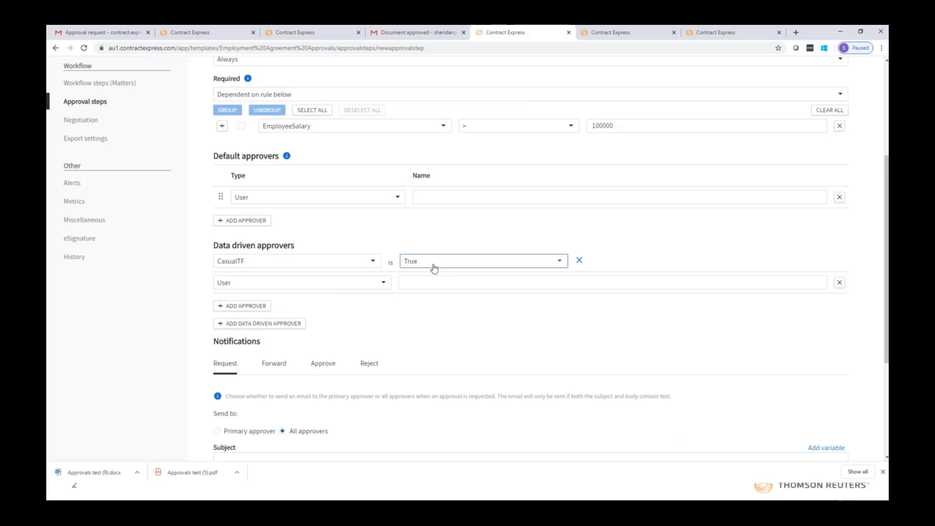
Assign the ANZ TR user account as the User approver for the CasualTF condition.
click(324, 288)
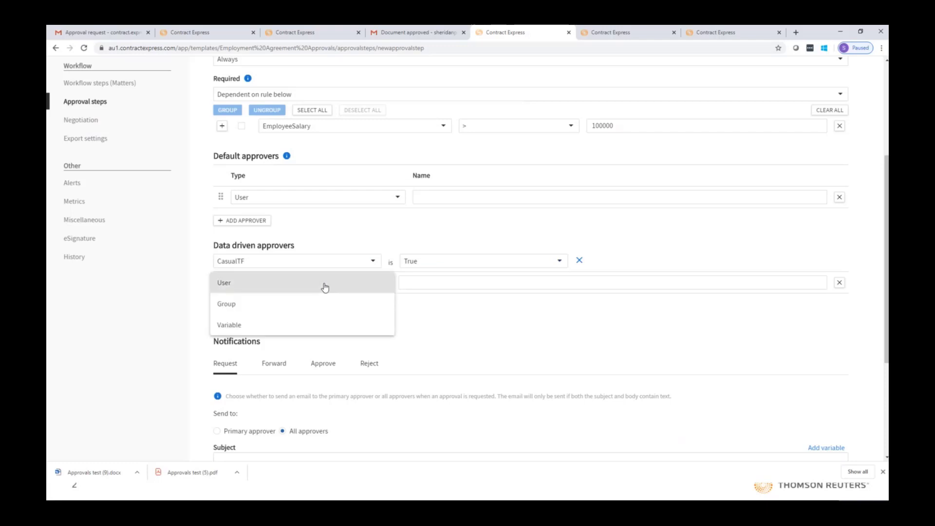
click(325, 283)
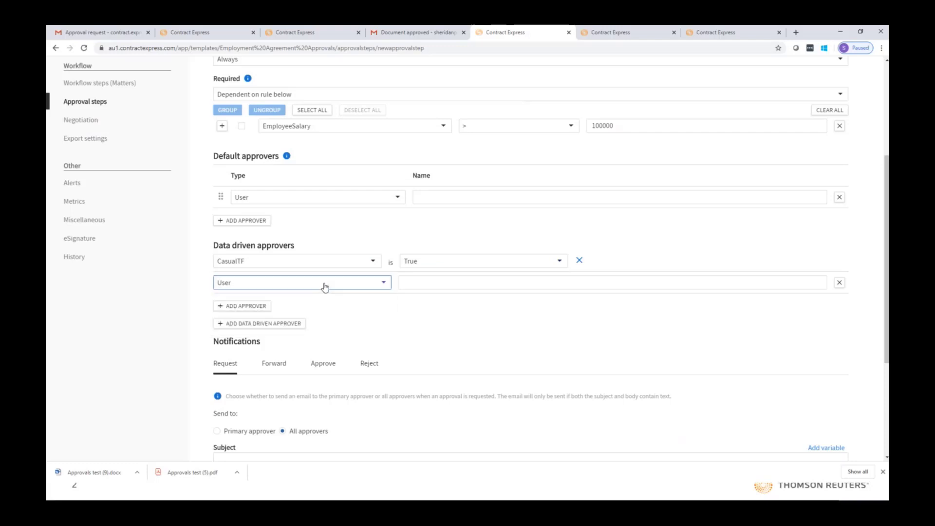
click(451, 284)
text(con)
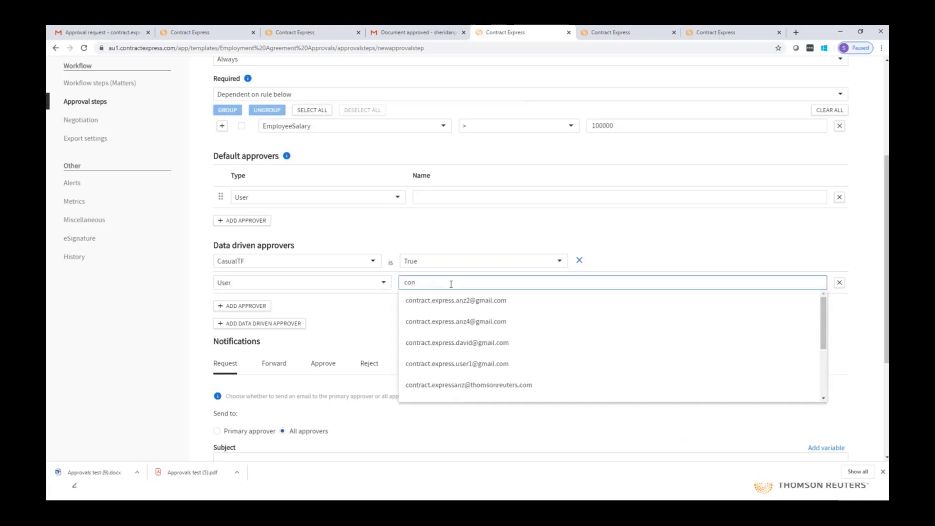
scroll(820, 312, down, 3)
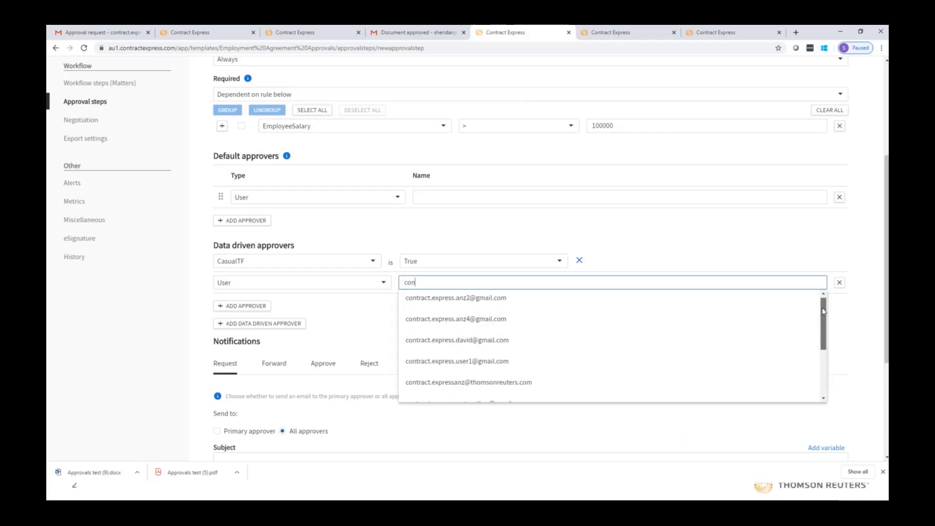
click(559, 360)
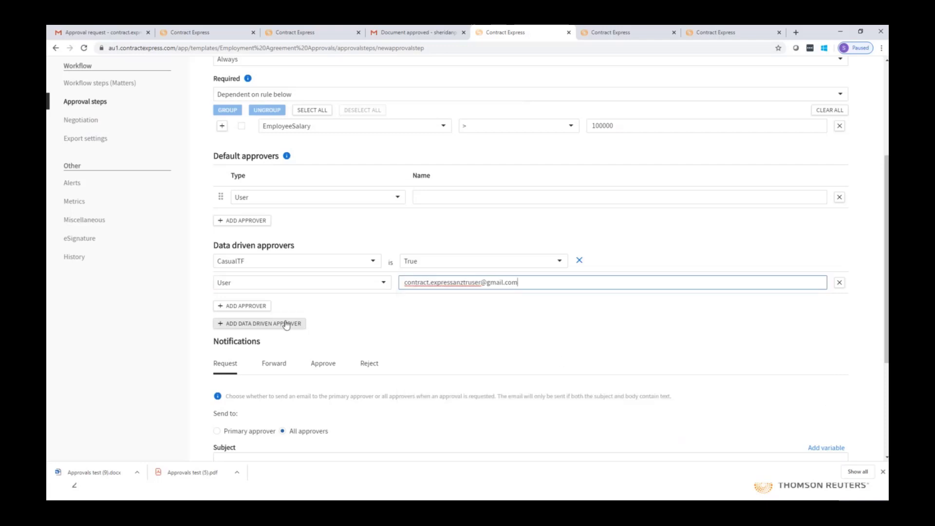
Add a second data driven approver entry with the condition PartTimeTF is True.
click(256, 324)
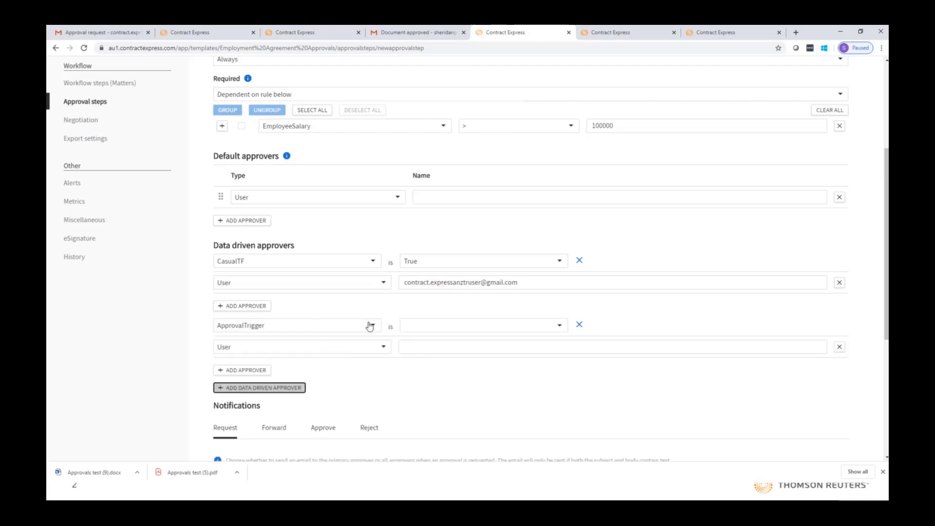
click(370, 326)
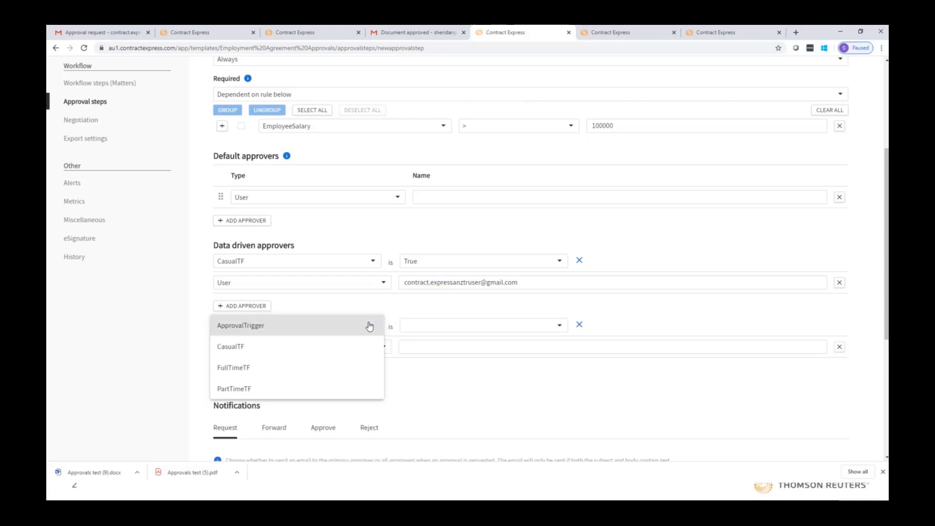
click(319, 389)
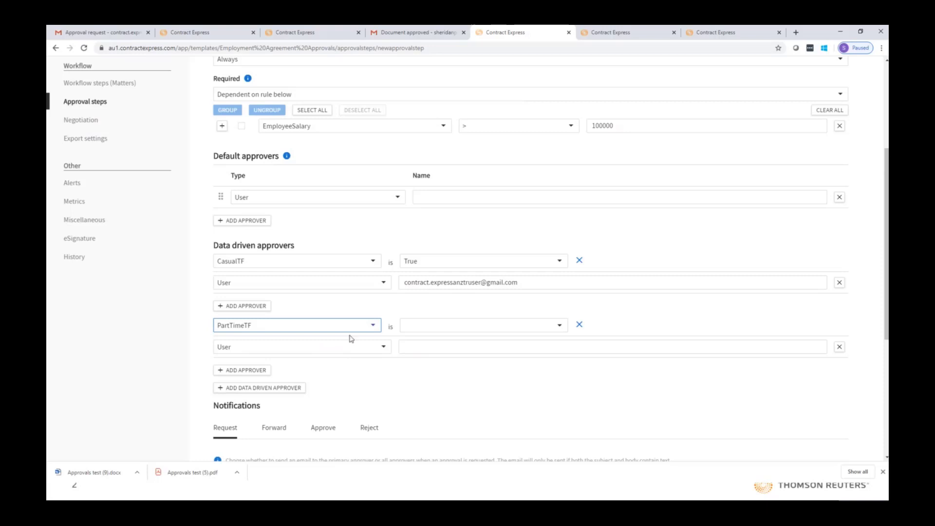
click(426, 329)
click(426, 330)
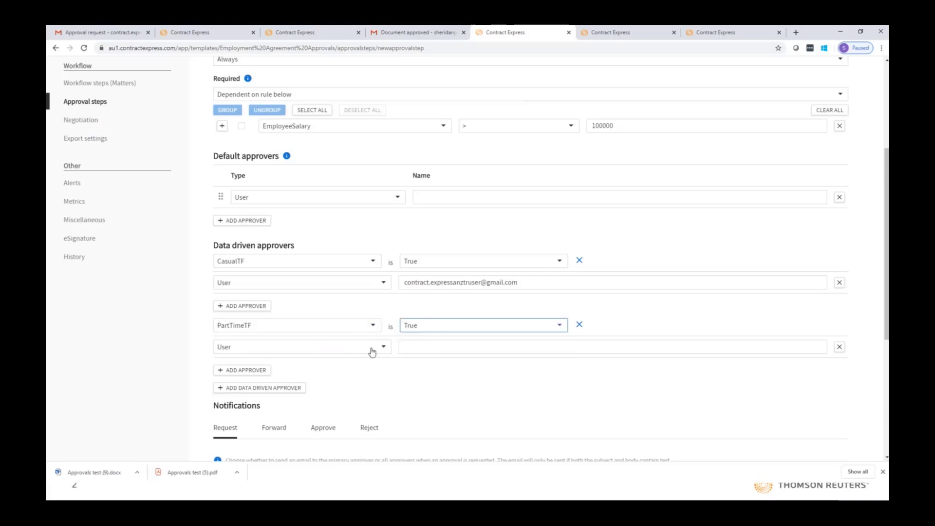
Assign the ANZ TR author account as the User approver for the PartTimeTF condition.
click(444, 347)
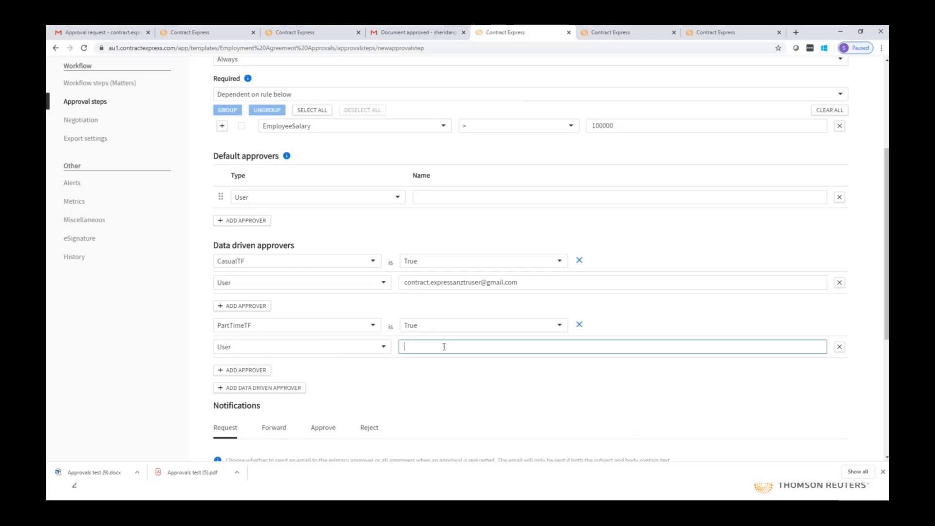
text(contract)
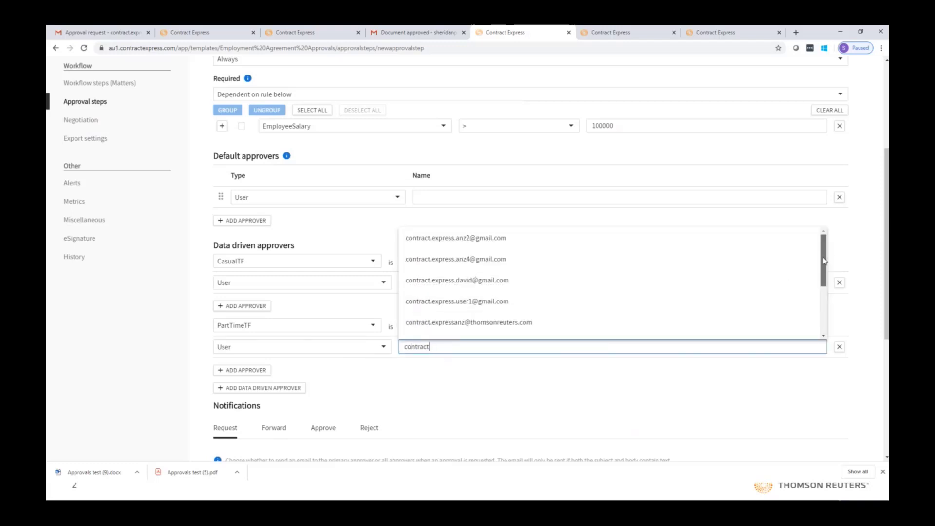
scroll(824, 287, down, 2)
click(534, 280)
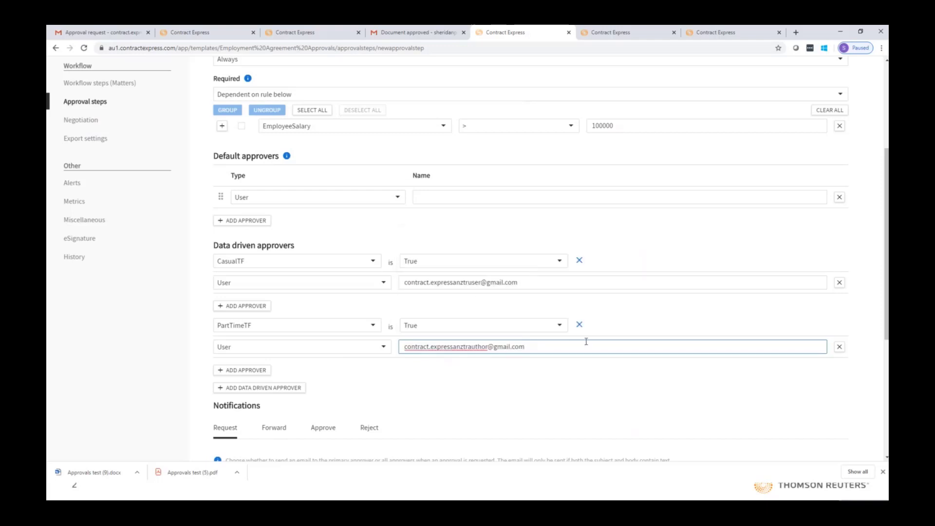
Add a third data driven approver entry with the condition FullTimeTF is True.
scroll(468, 258, down, 2)
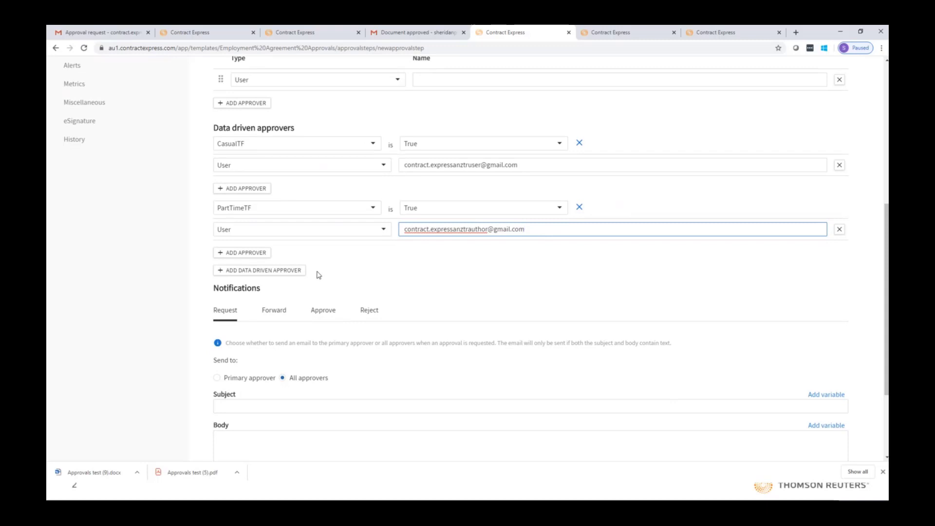
click(274, 271)
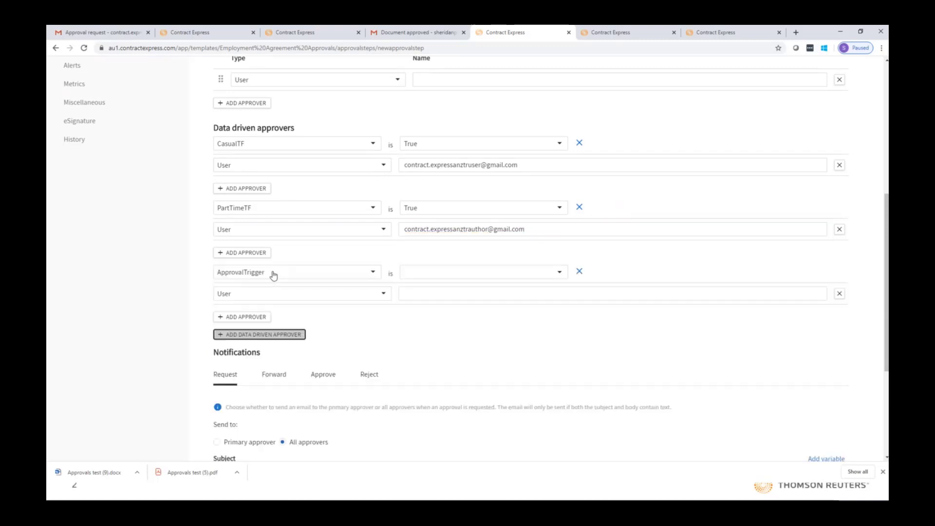
click(344, 276)
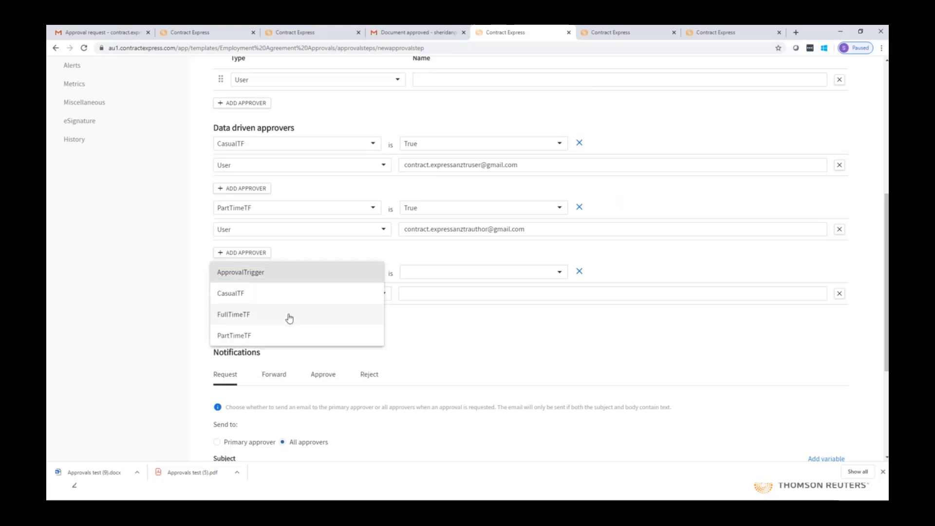
click(290, 318)
click(417, 273)
click(425, 278)
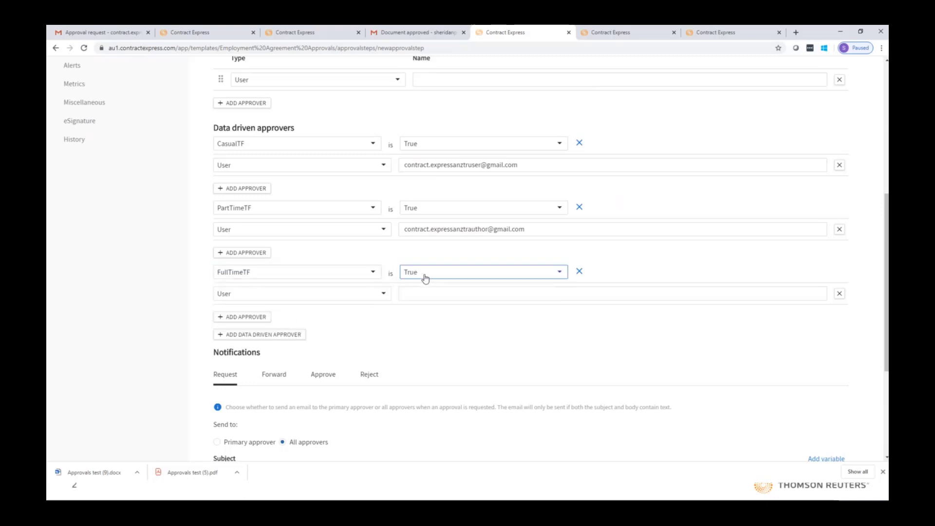
Set the FullTimeTF approver type to Variable and choose ApprovalComp as the approver.
click(380, 295)
click(380, 295)
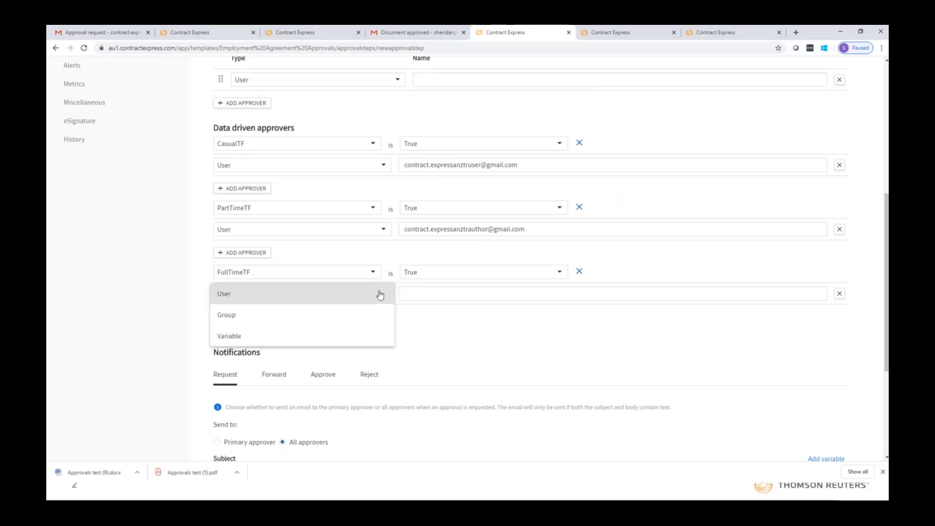
click(309, 340)
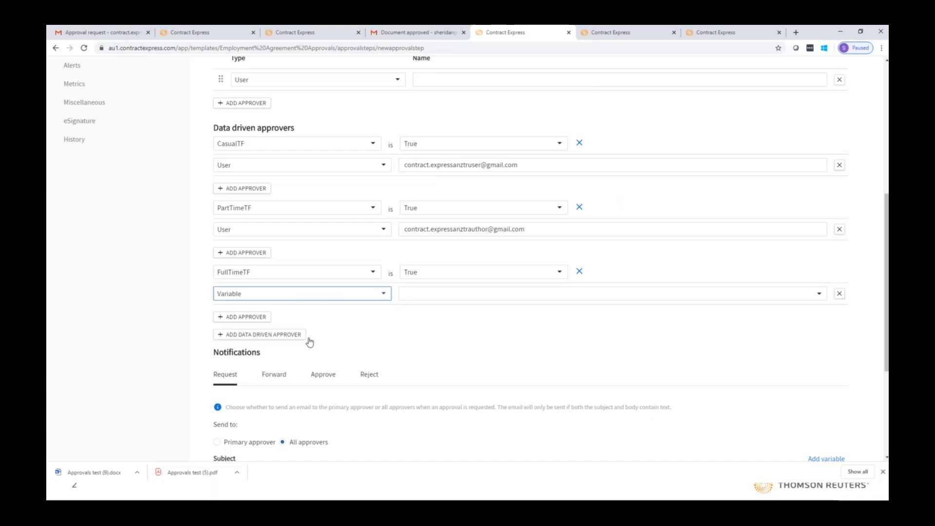
click(428, 295)
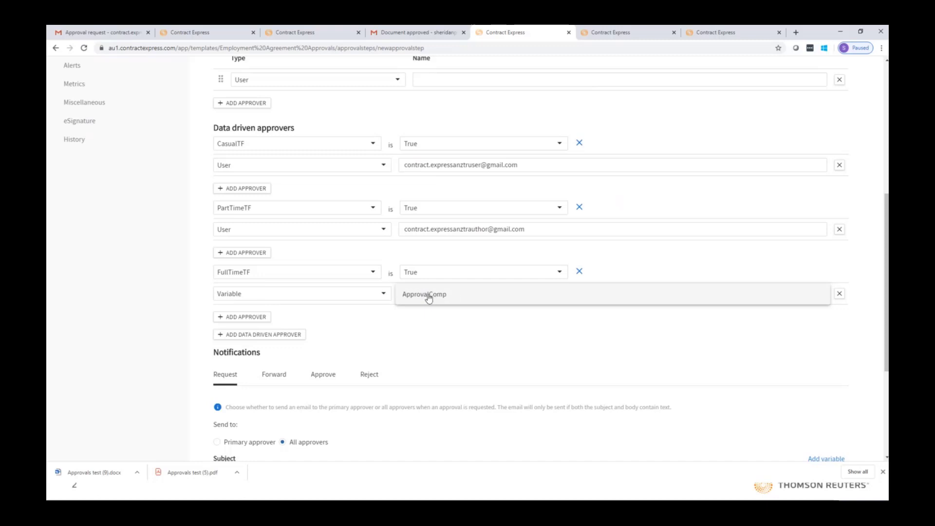
click(430, 299)
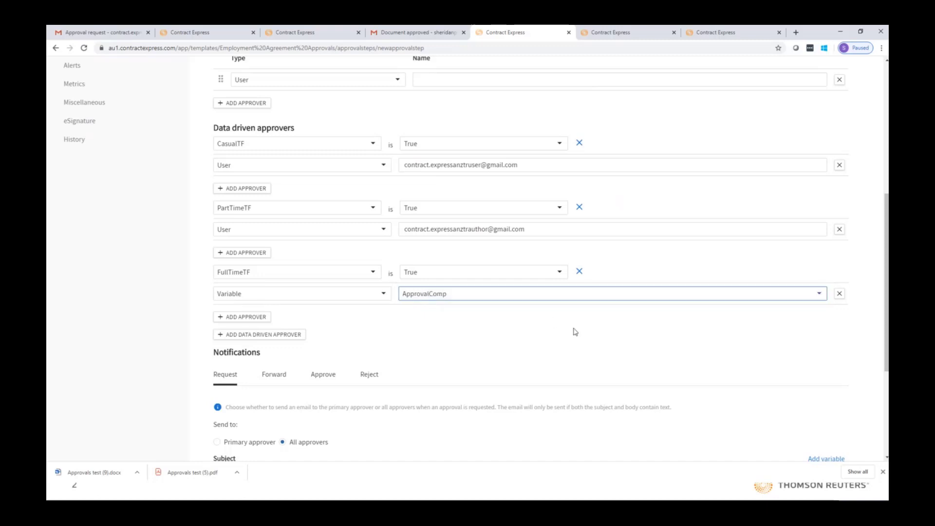
Set the Request notification's subject to the variables {Approval:Title} and {EmployeeName}, separated by " - ".
scroll(886, 226, down, 3)
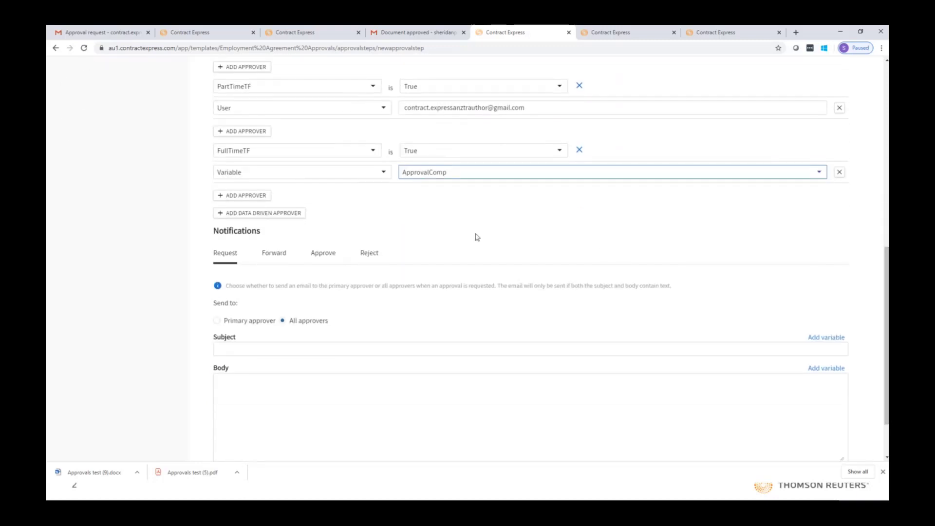
scroll(886, 263, down, 2)
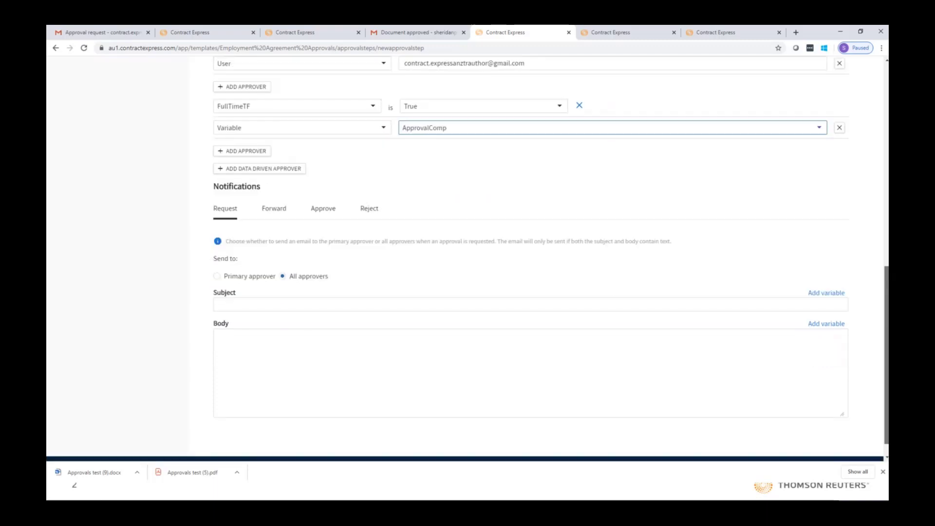
click(265, 281)
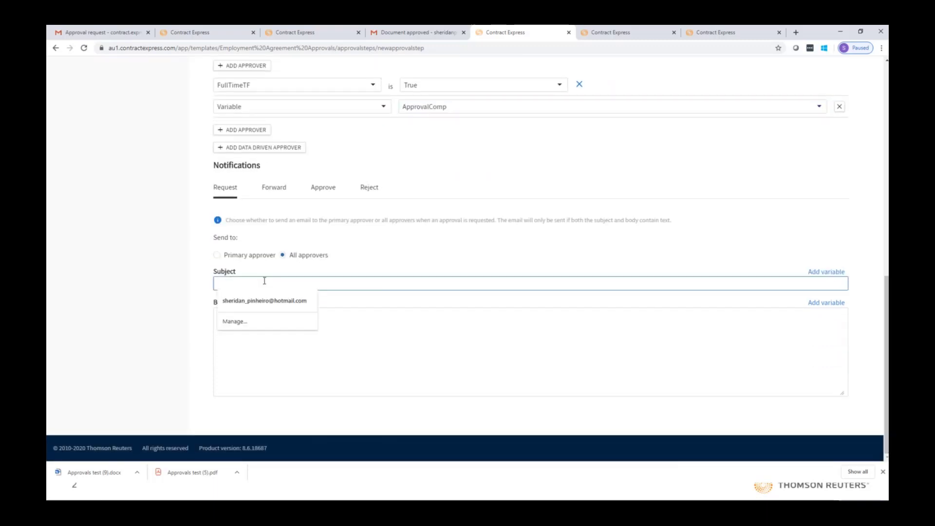
click(832, 274)
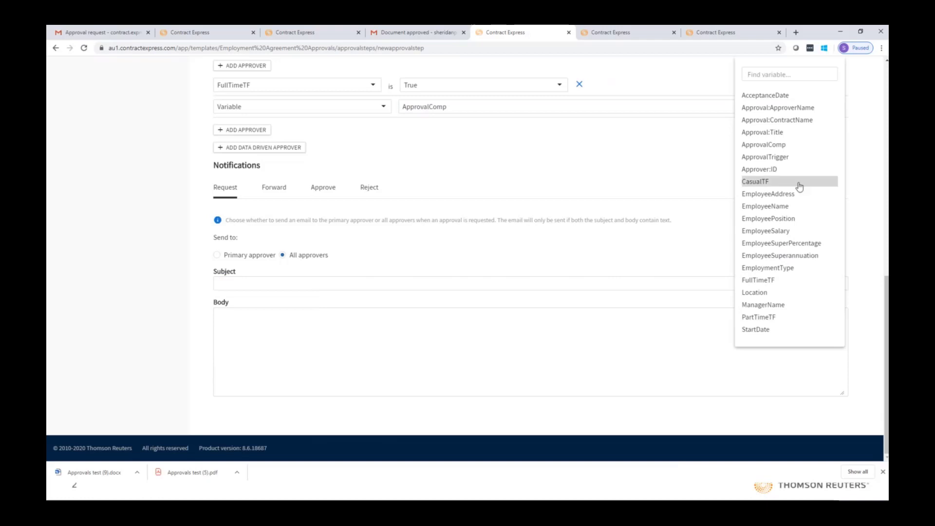
click(788, 135)
click(411, 285)
text(c-)
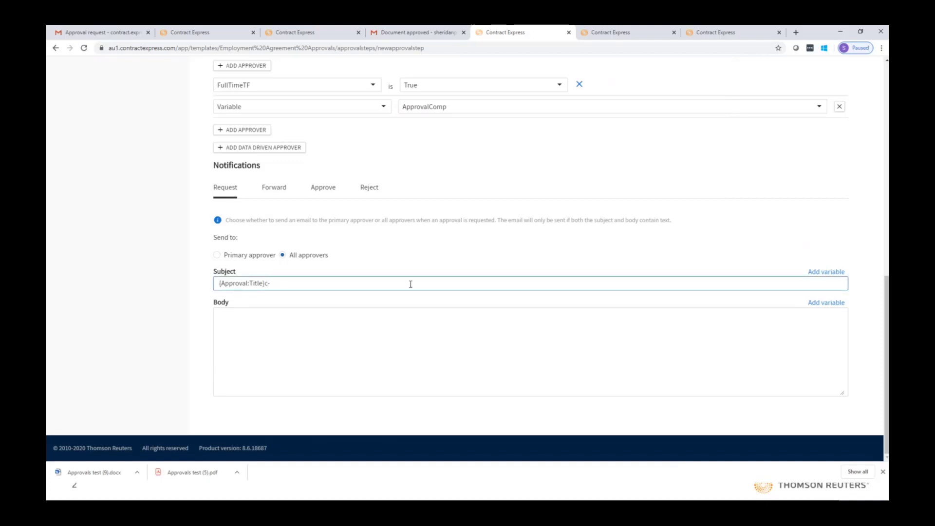
text(c)
click(811, 274)
click(785, 206)
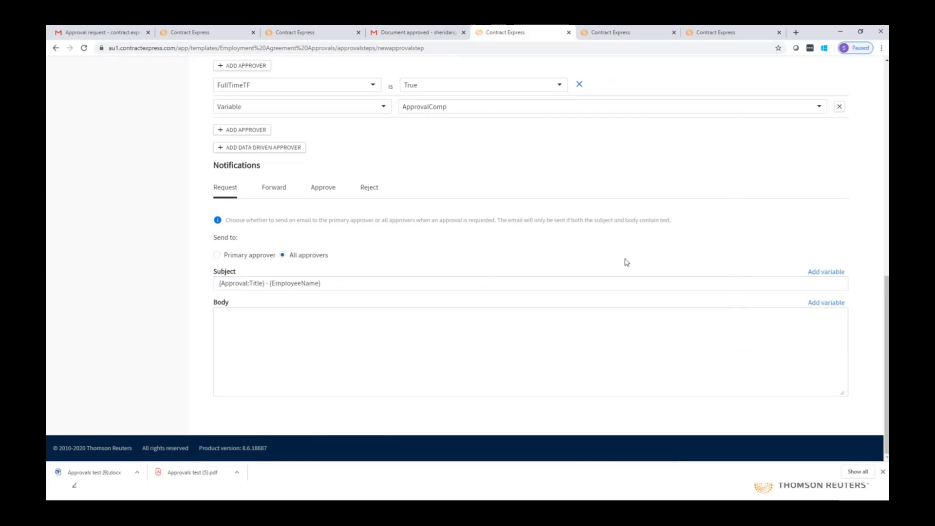
Start the Request notification's body with the sentence "Please review and approve this request.".
click(390, 335)
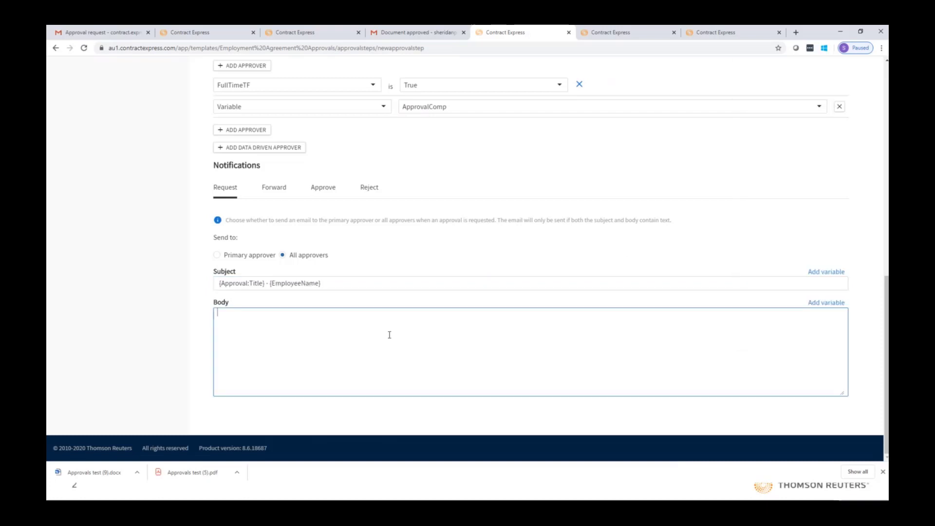
text(Please reivew and)
key(BackSpace)
key(BackSpace)
key(BackSpace)
key(BackSpace)
key(BackSpace)
key(BackSpace)
key(BackSpace)
text(view and approve this)
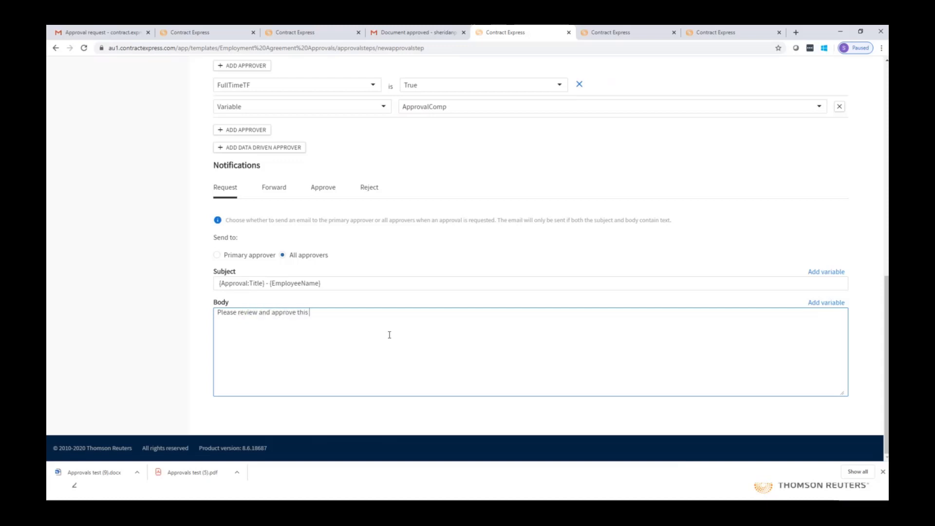
text( request)
Add the lines "Employee name: {EmployeeName}." and "Employee salary: {EmployeeSalary}" to the Request notification's body, inserting both variables.
text(Empl)
text(oyy)
key(BackSpace)
text(ee name:)
click(817, 305)
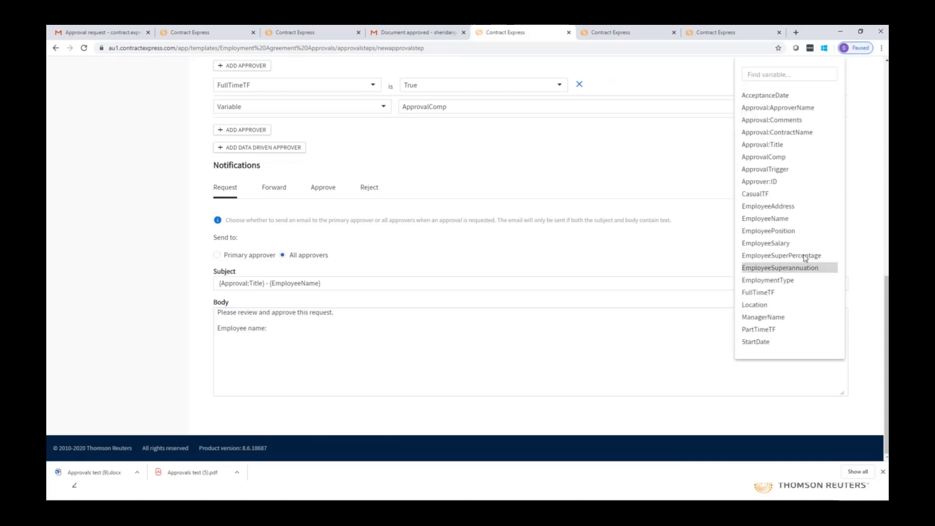
click(790, 219)
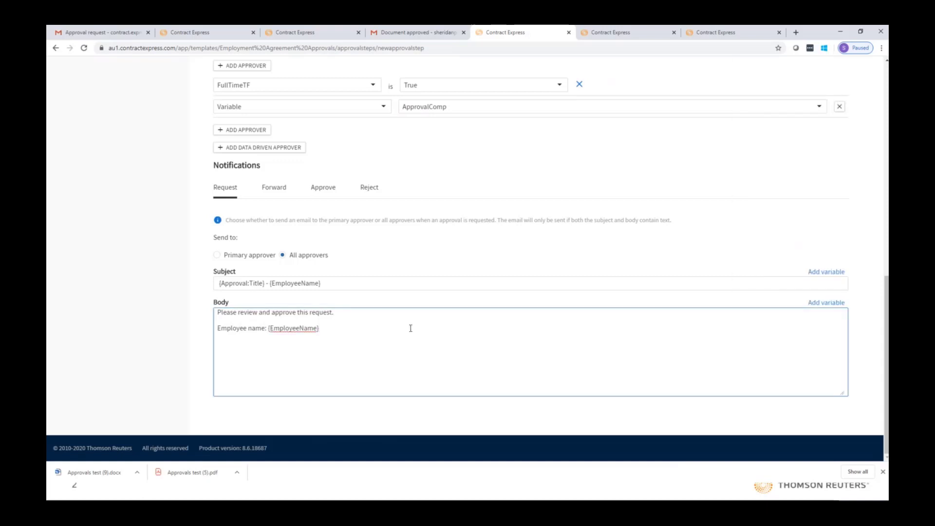
text(Employee salary:)
click(813, 303)
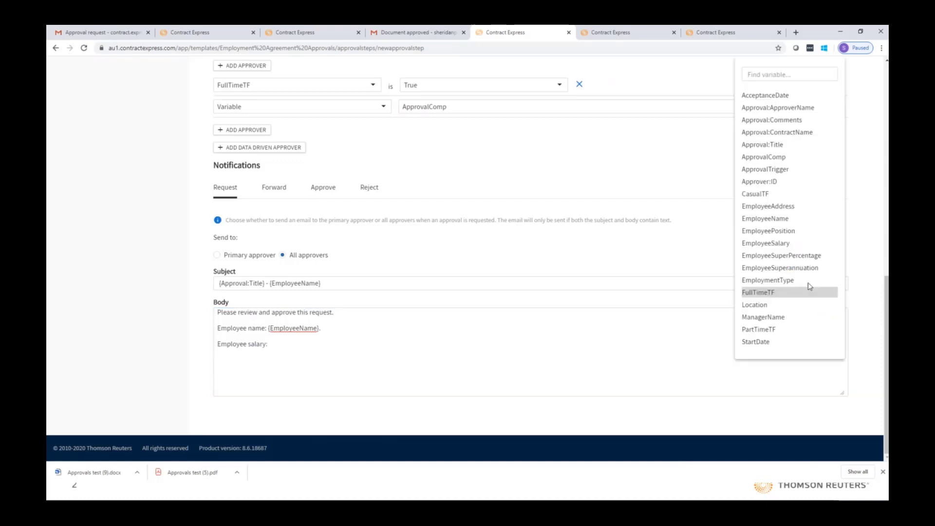
click(789, 243)
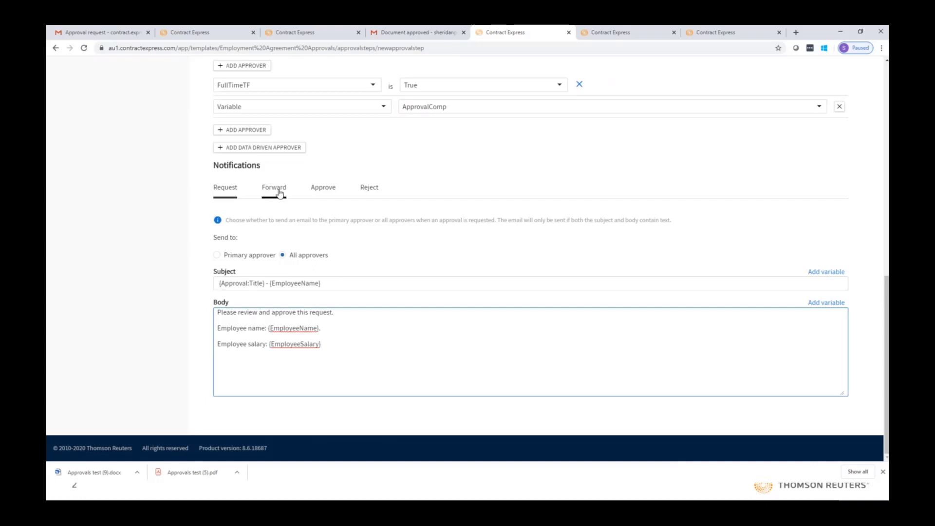
Copy the Request notification's subject into the subject of the Forward notification.
click(351, 287)
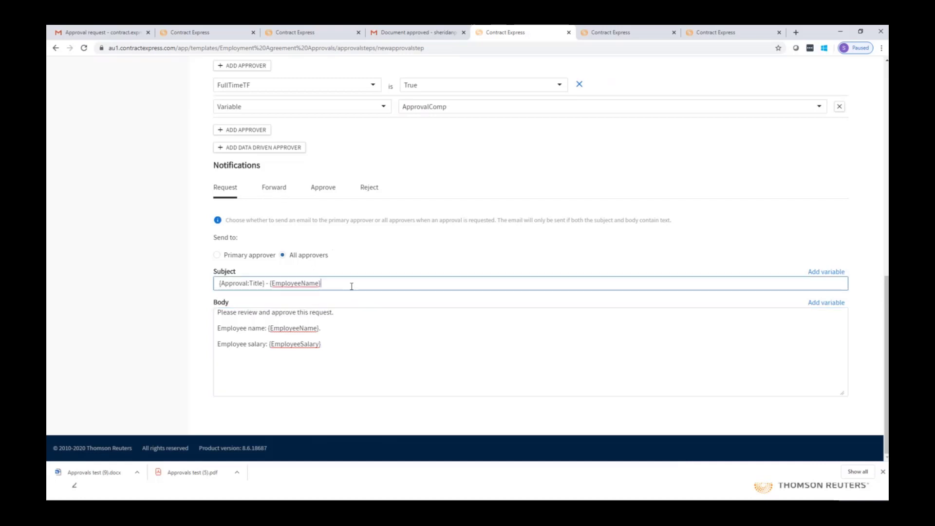
drag(370, 283, 193, 286)
key(ctrl+c)
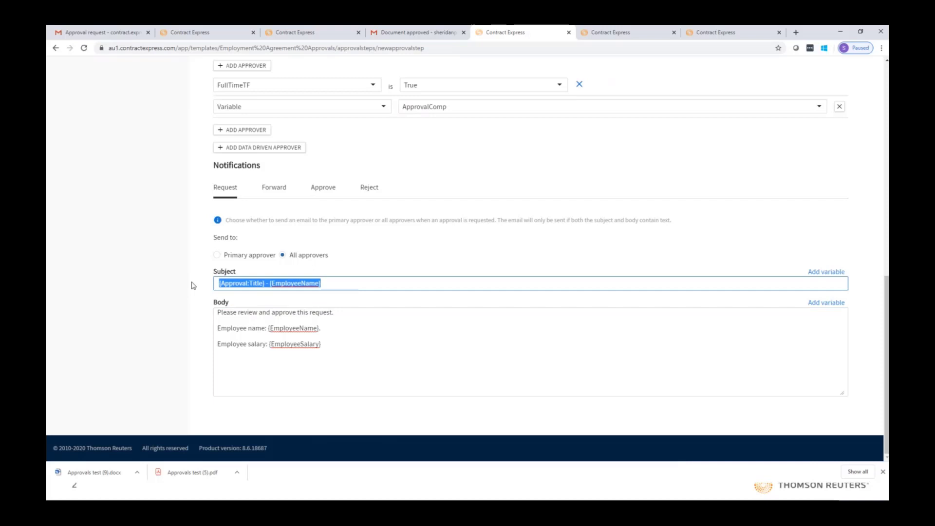
click(273, 188)
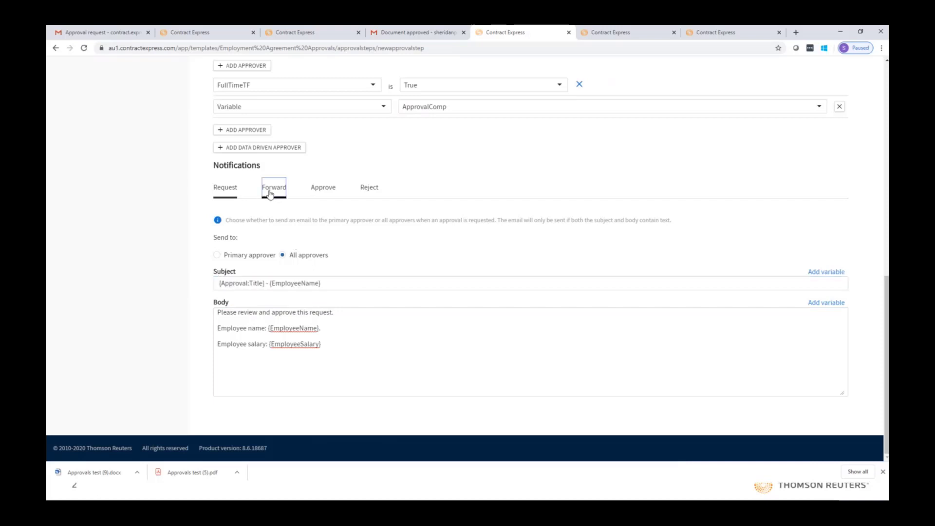
click(287, 281)
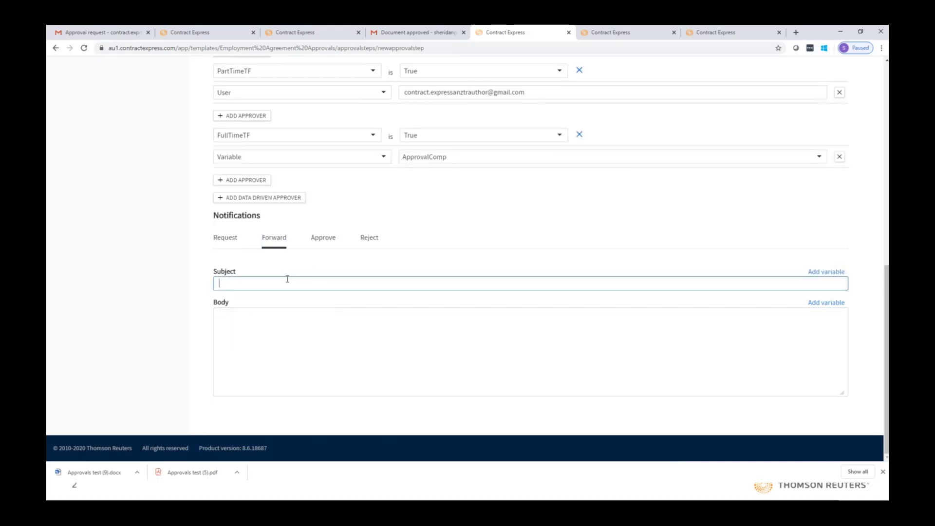
key(ctrl+v)
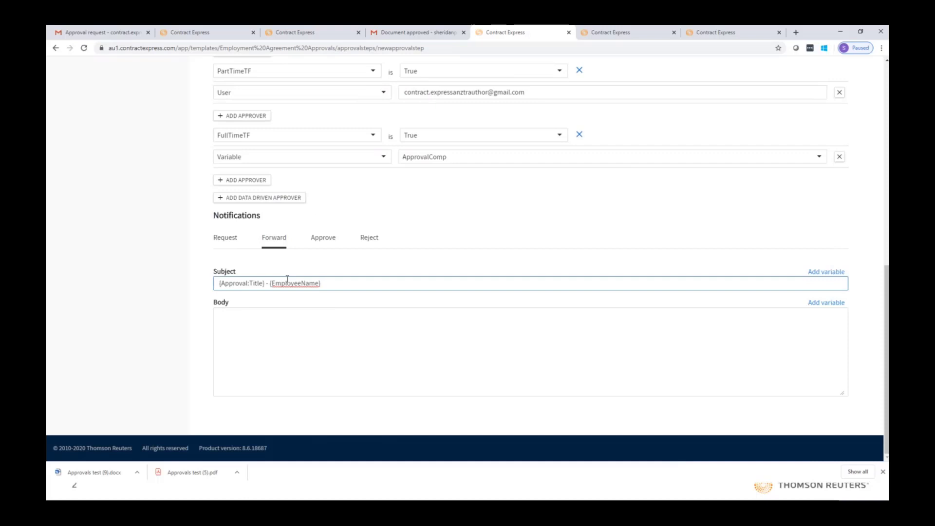
Copy the Request notification's body into the Forward notification and append "(forwarded)" to the Forward subject.
click(215, 245)
click(268, 245)
click(244, 245)
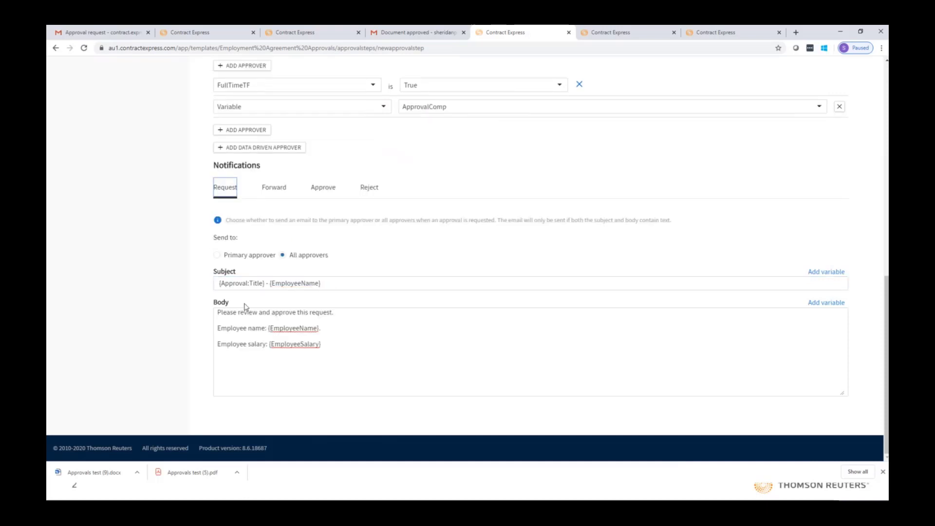
drag(218, 313, 345, 350)
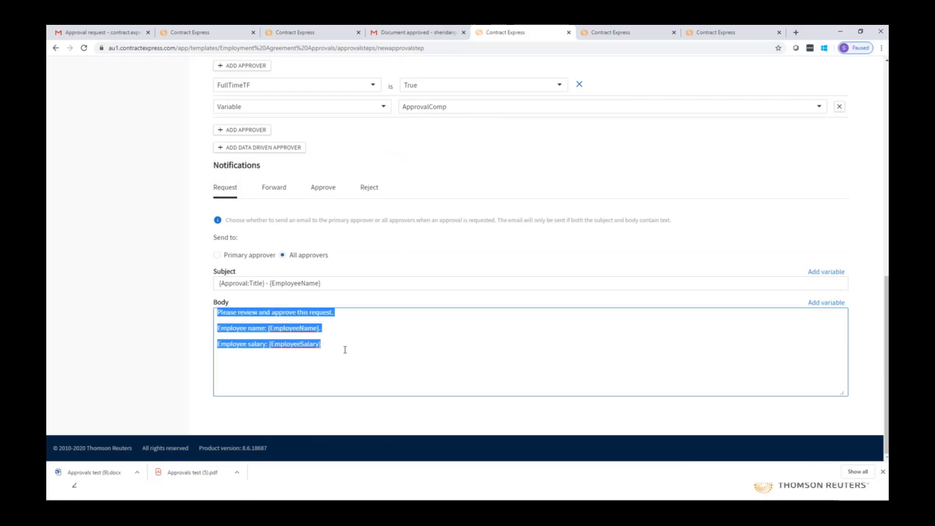
key(ctrl+v)
key(ctrl+z)
click(274, 189)
click(280, 329)
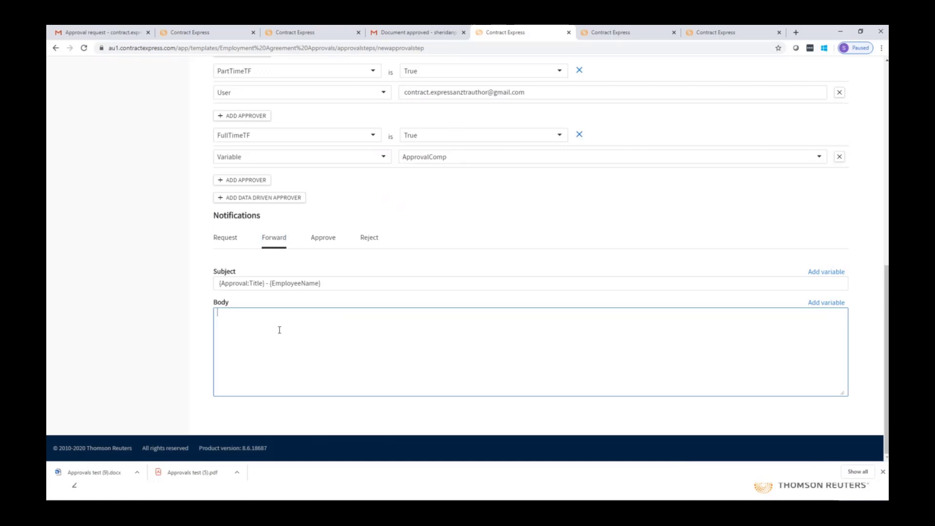
text(Please review and approve this request.  Employee name: {EmployeeName}.  Employee salary: {EmployeeSalary})
click(337, 283)
text((forswarded)
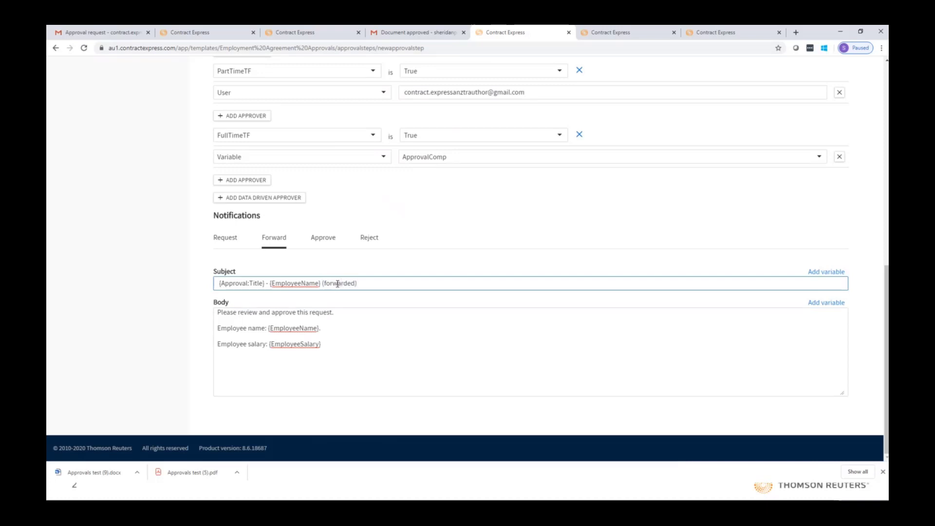
Give the Approve notification the subject "{Approval:Title} - {EmployeeName}" and the body "This request has been approved.".
click(323, 238)
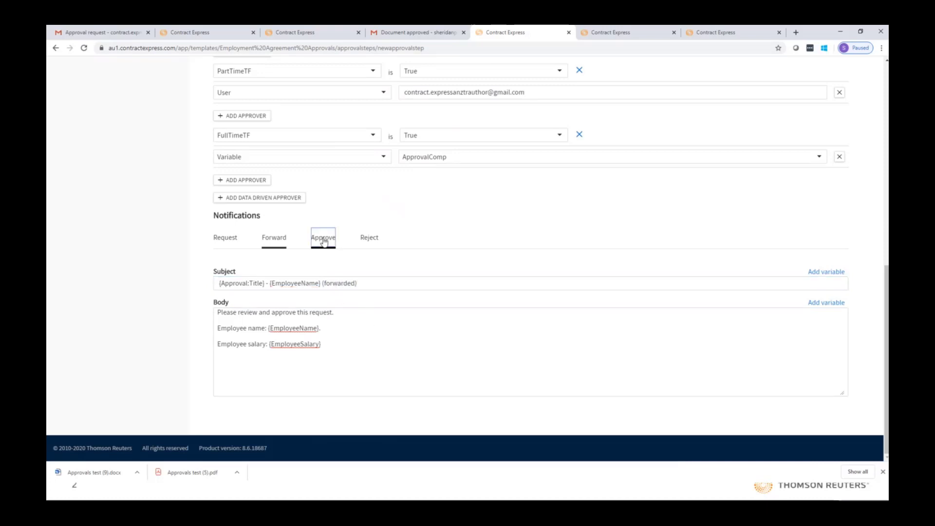
click(322, 282)
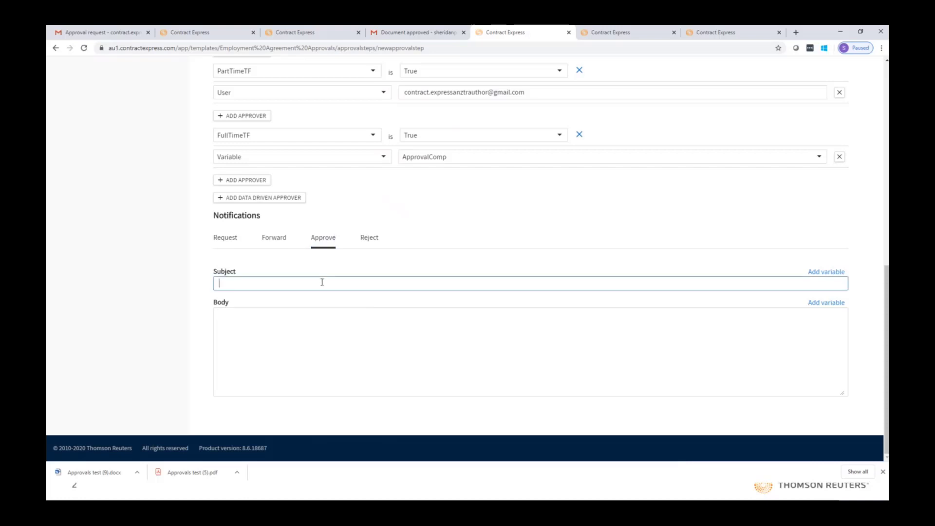
click(826, 272)
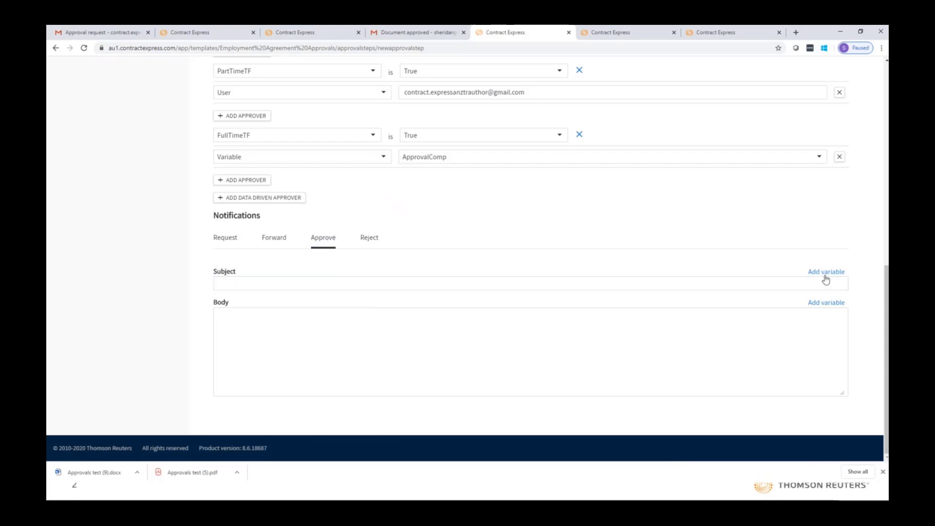
click(762, 132)
text(-)
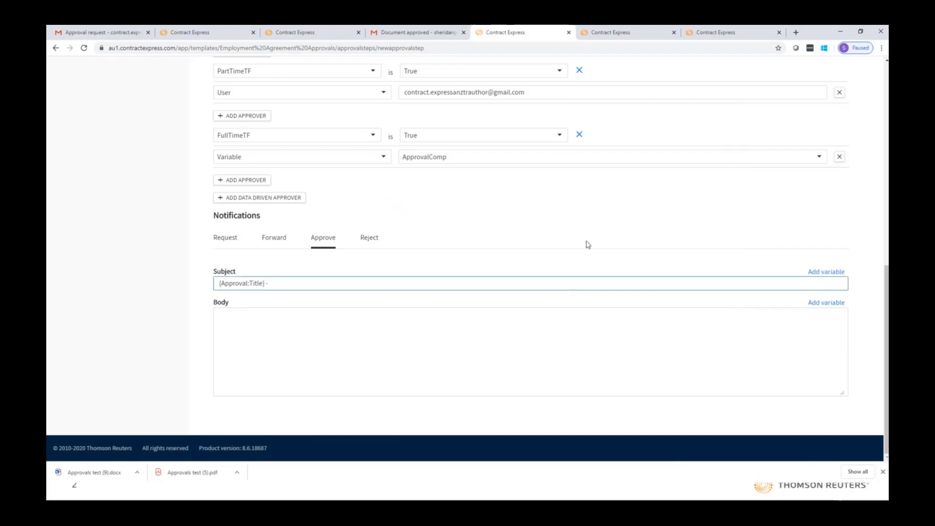
click(826, 272)
click(786, 205)
click(408, 332)
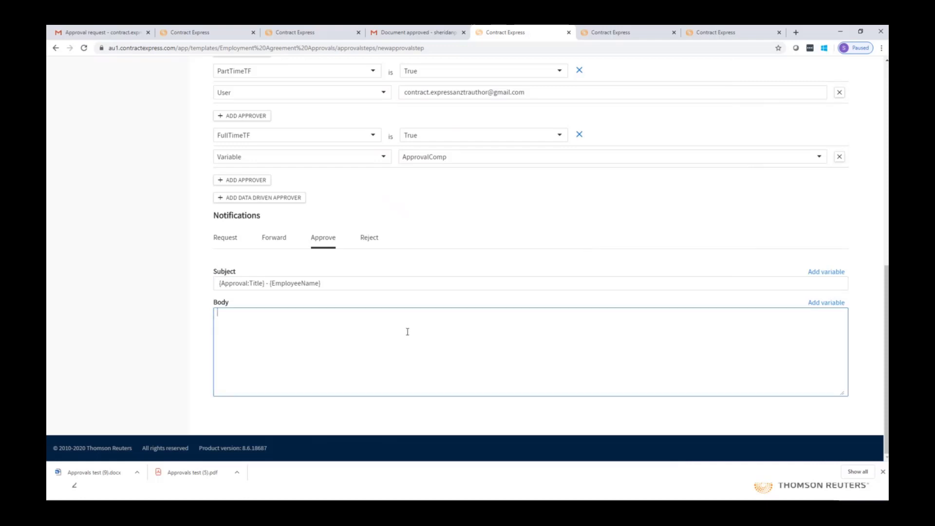
text(This request has been approve)
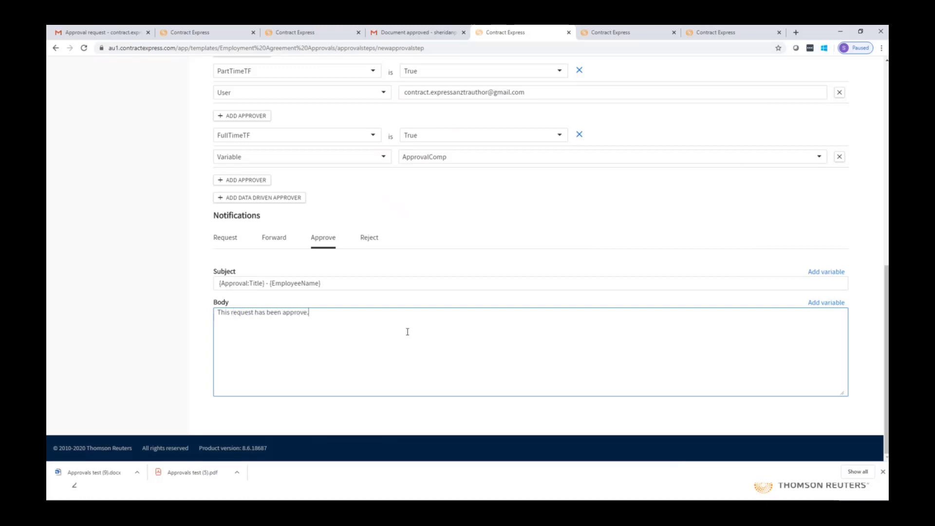
text(d.)
Give the Reject notification the subject "{Approval:Title} - {EmployeeName}" and the body "This request has been denied.".
click(369, 243)
click(371, 283)
click(810, 272)
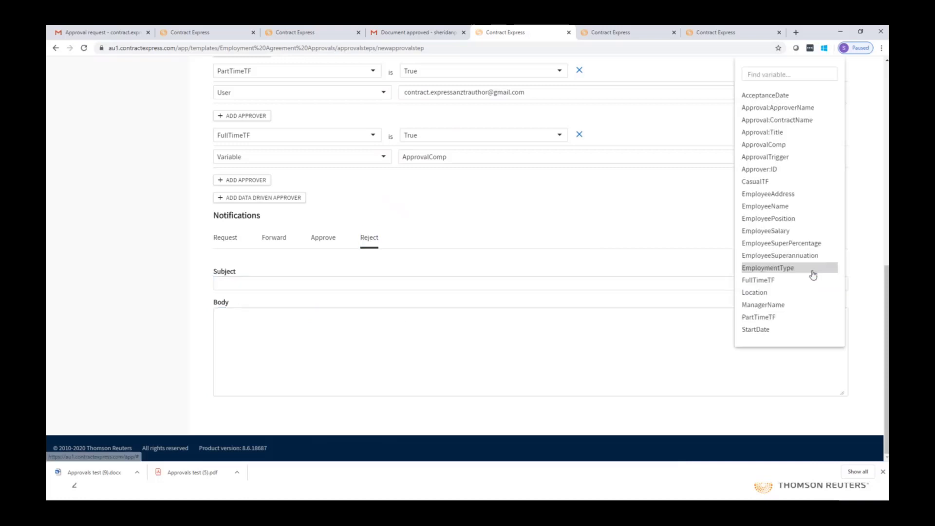
click(779, 132)
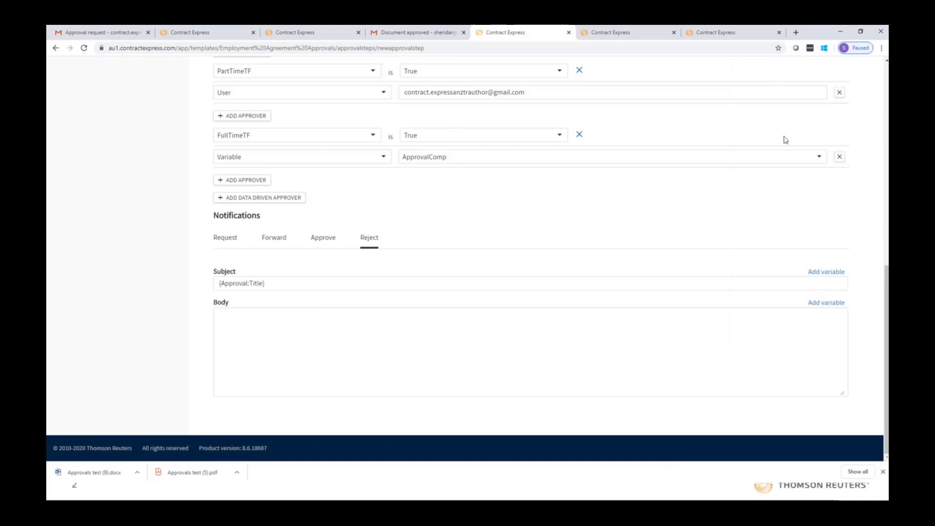
click(529, 279)
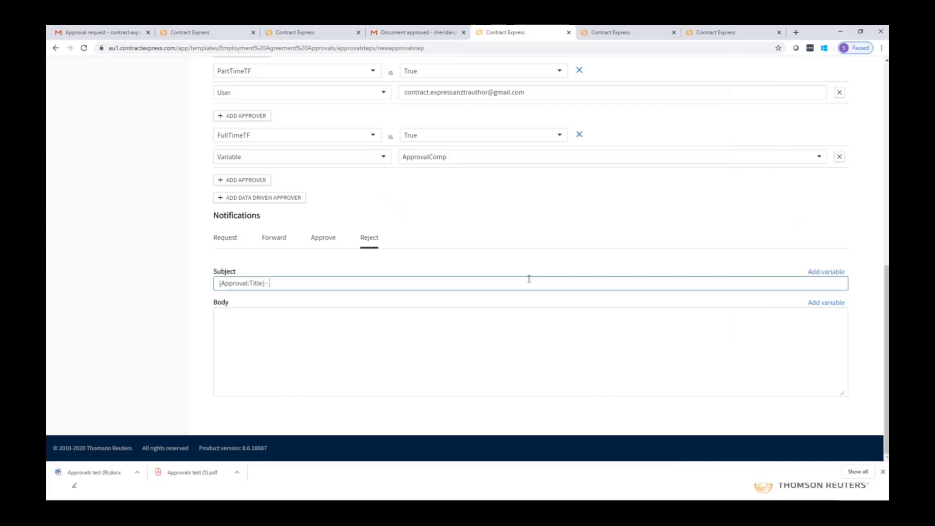
click(812, 272)
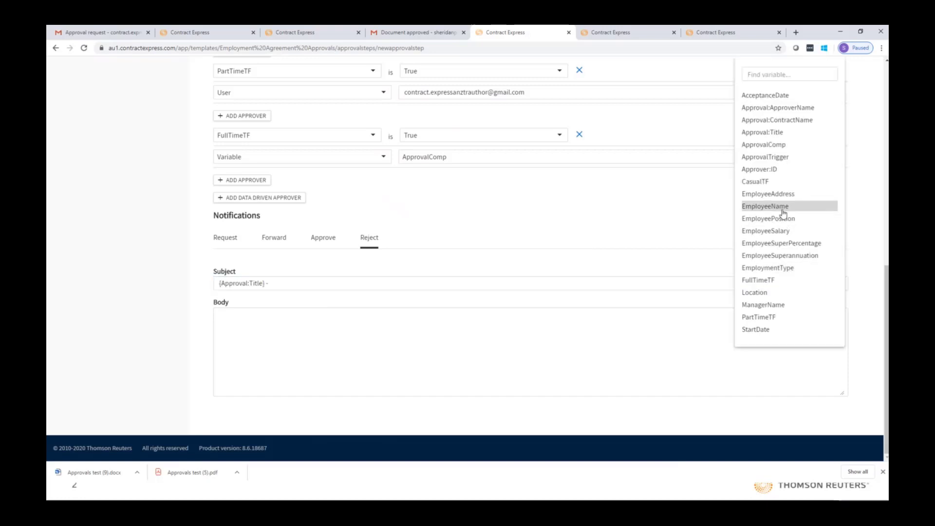
click(770, 207)
click(454, 337)
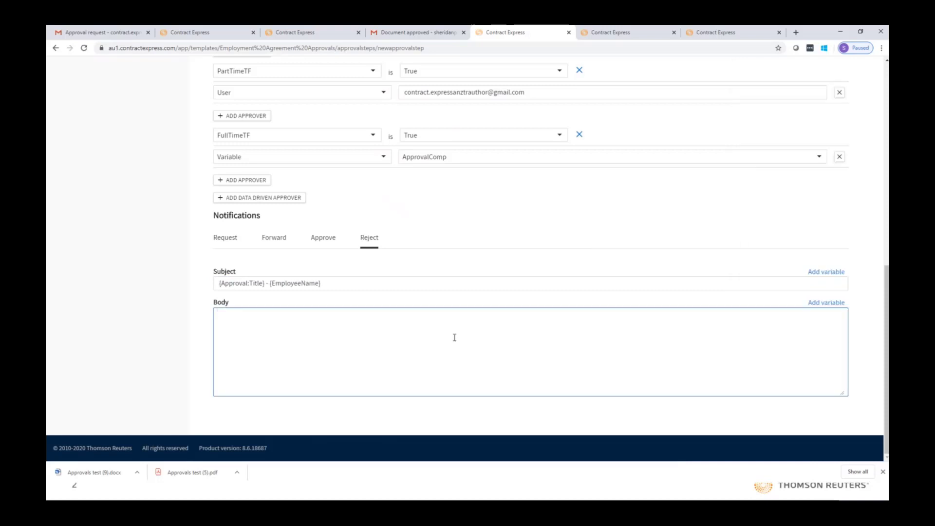
text(This request has been denied.)
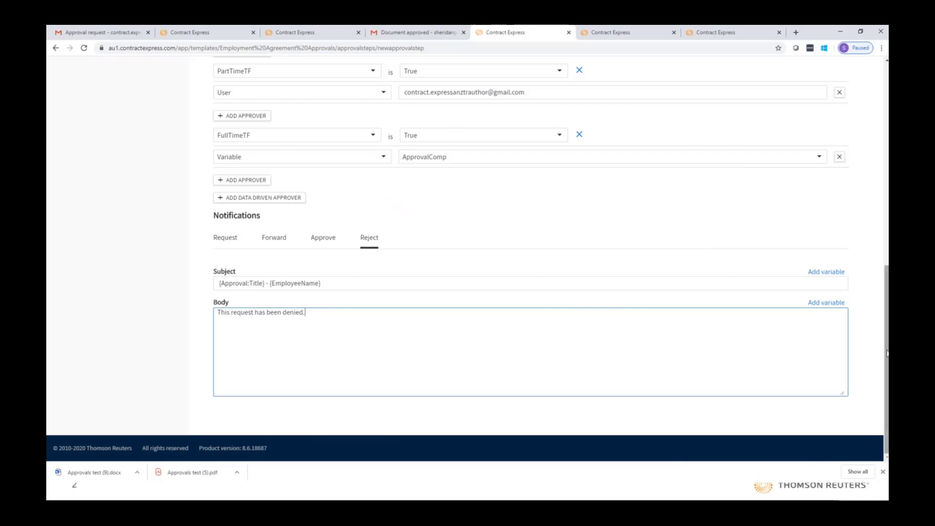
Save the new approval step and dismiss the confirmation message.
drag(886, 359, 886, 156)
click(835, 127)
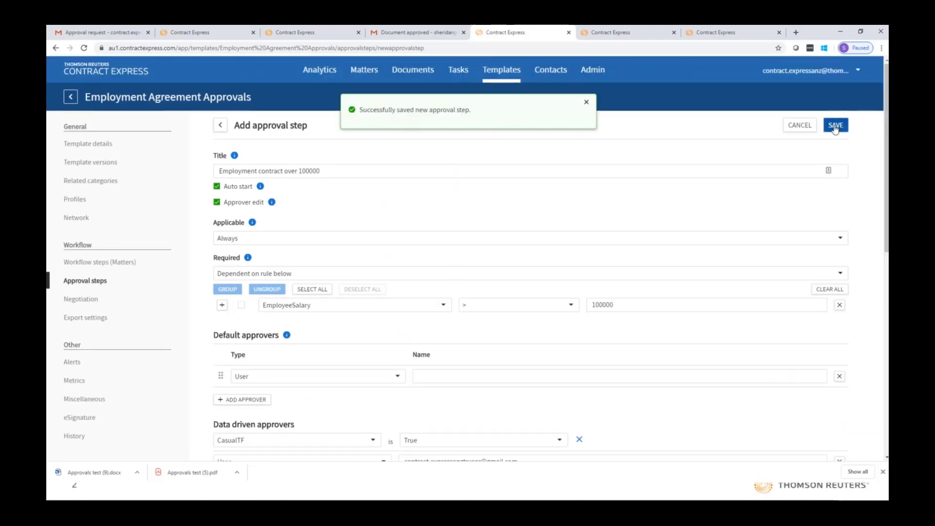
click(586, 103)
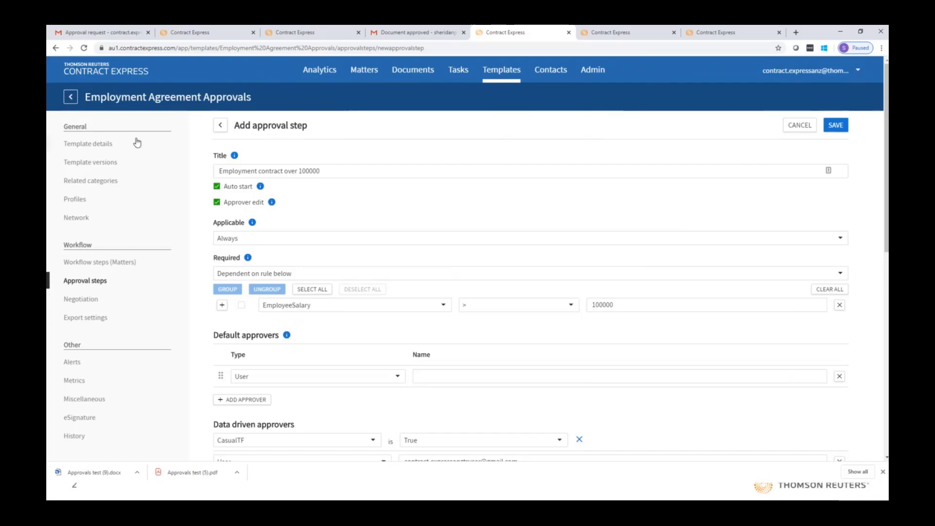
Start a test of the template's latest version and enter the employee's name, address and the position "COnsultant".
click(100, 144)
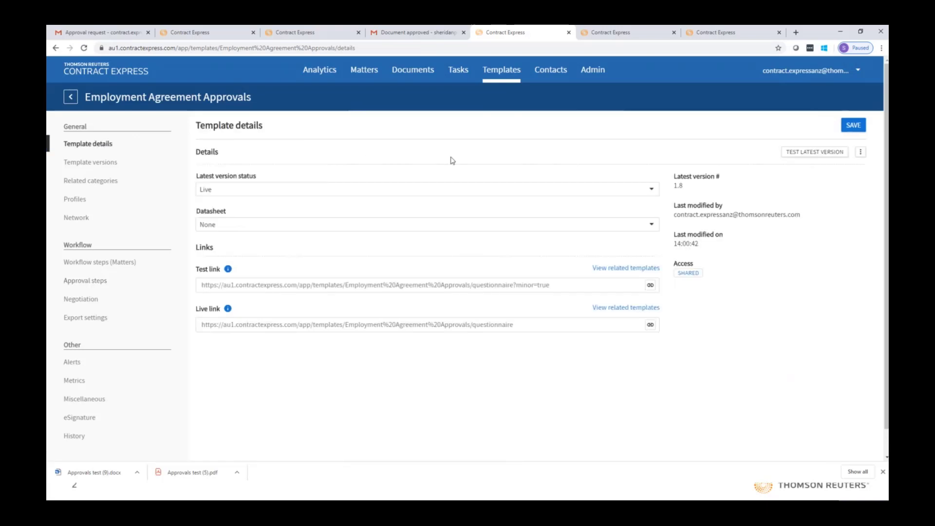
click(809, 153)
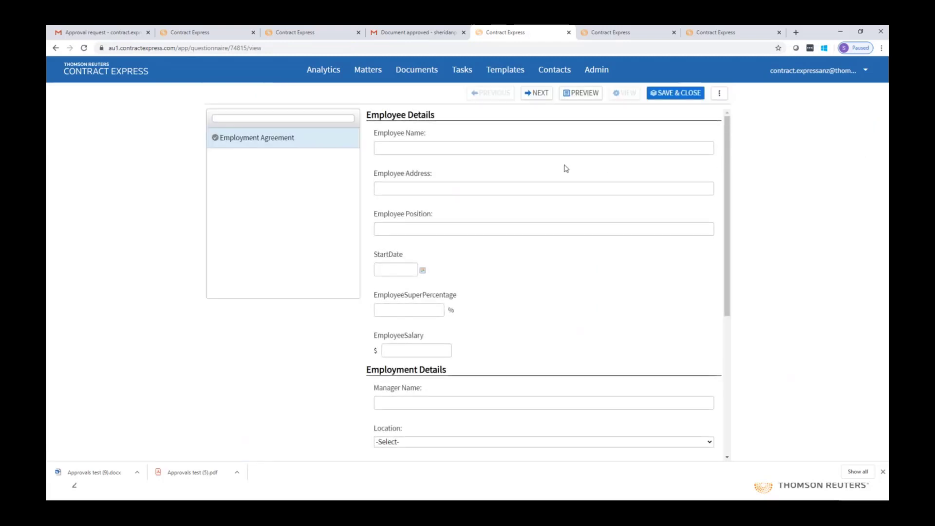
click(471, 150)
click(427, 167)
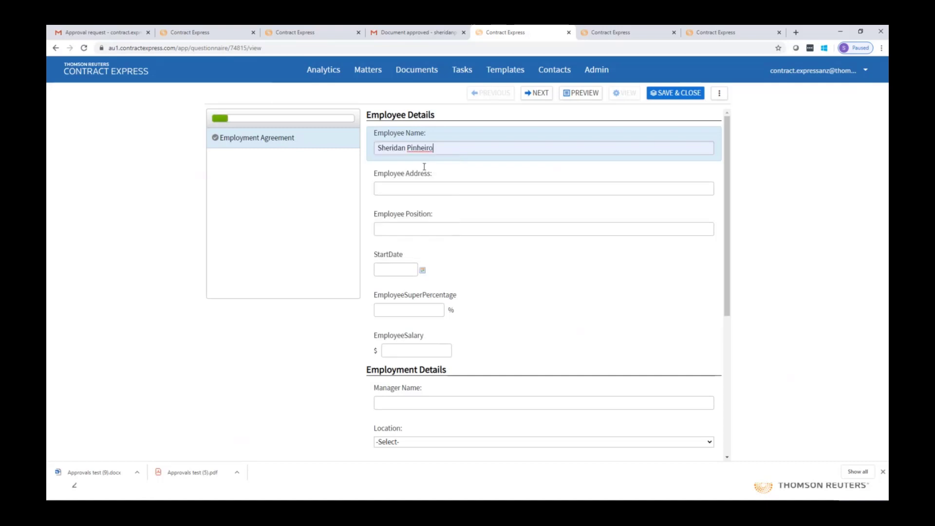
click(433, 186)
click(427, 207)
click(436, 230)
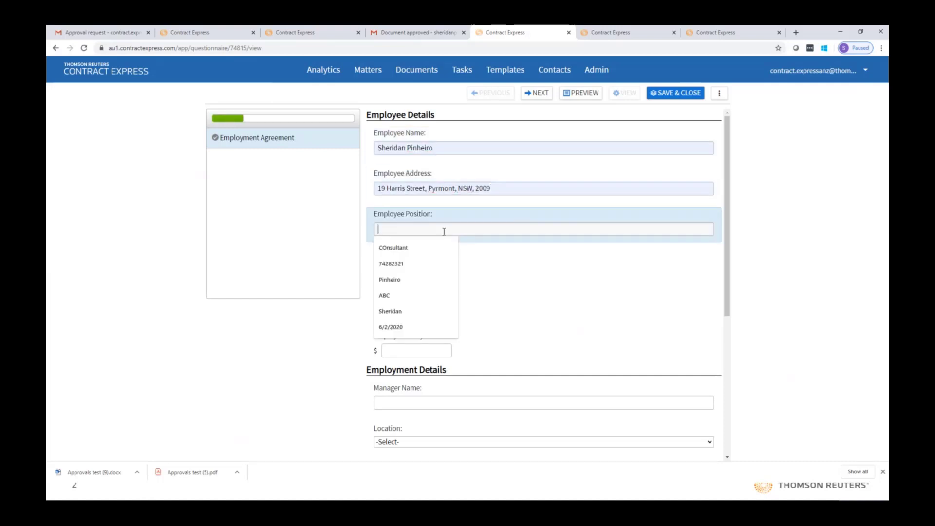
text(COnsultant)
Set the start date to 10/6/2020, the super percentage to 9.5 and the employee salary to 100001.
click(422, 270)
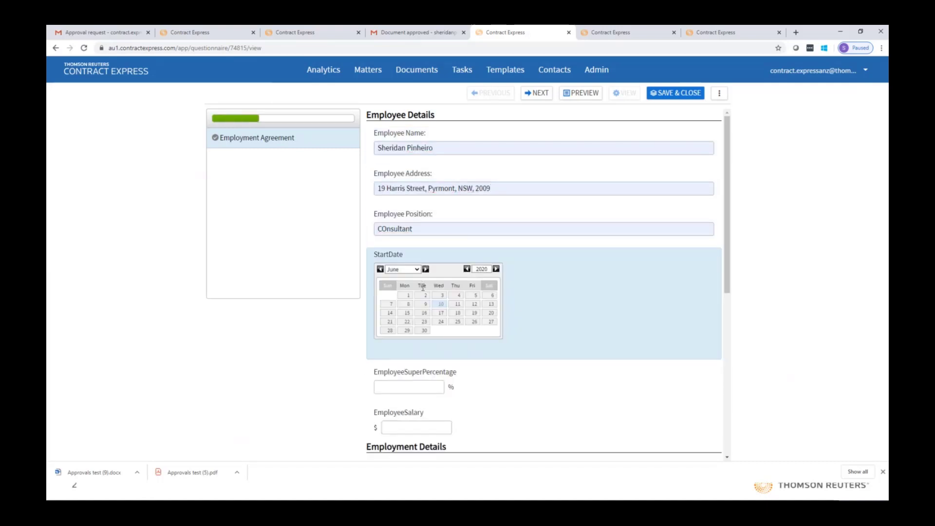
click(440, 307)
click(438, 309)
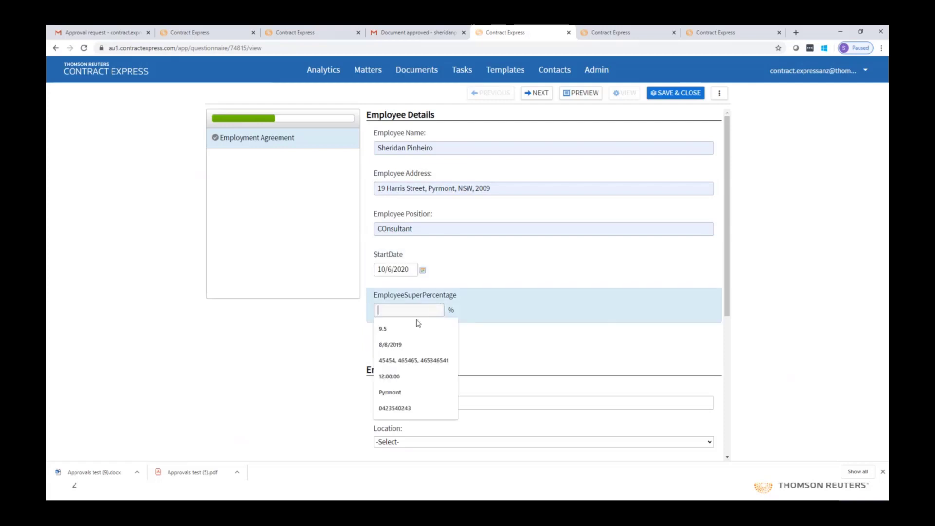
click(414, 325)
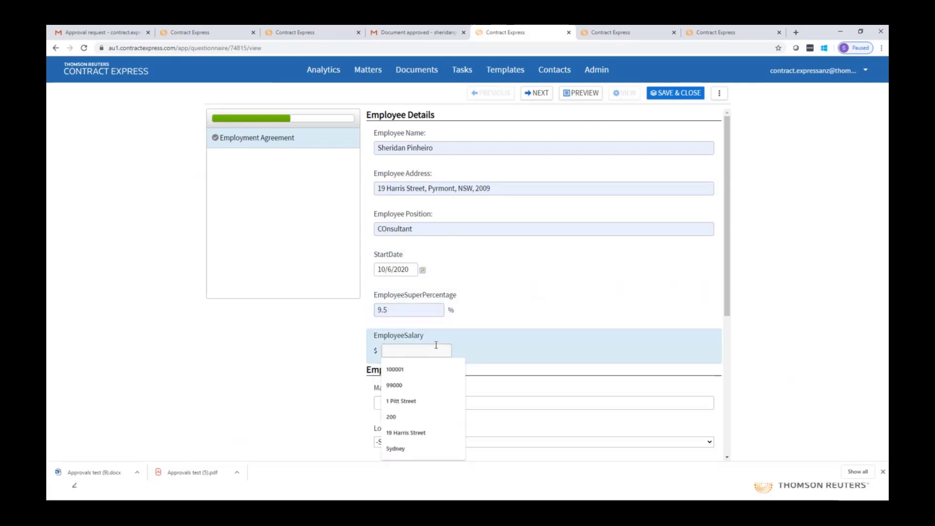
click(429, 372)
Fill in the manager's name, choose the Melbourne location and set the employment type to Full time.
drag(725, 184, 744, 267)
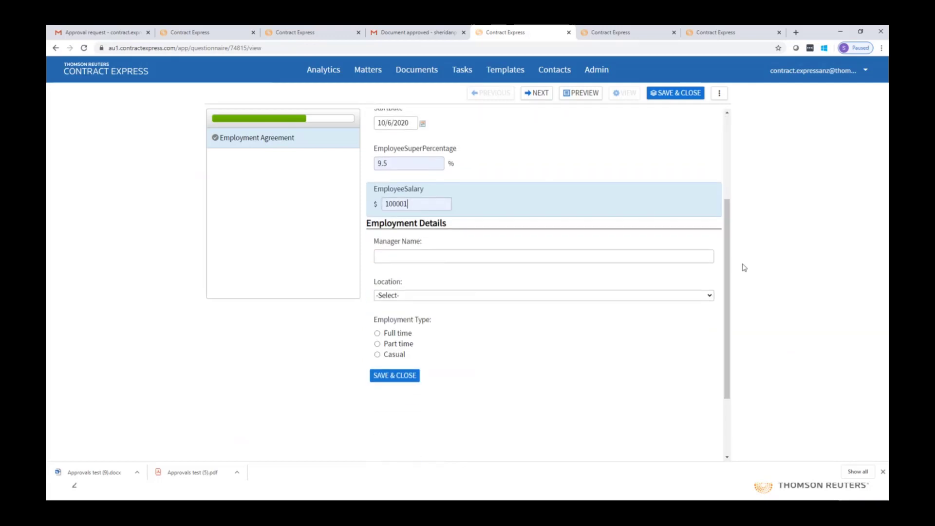
click(438, 255)
click(432, 275)
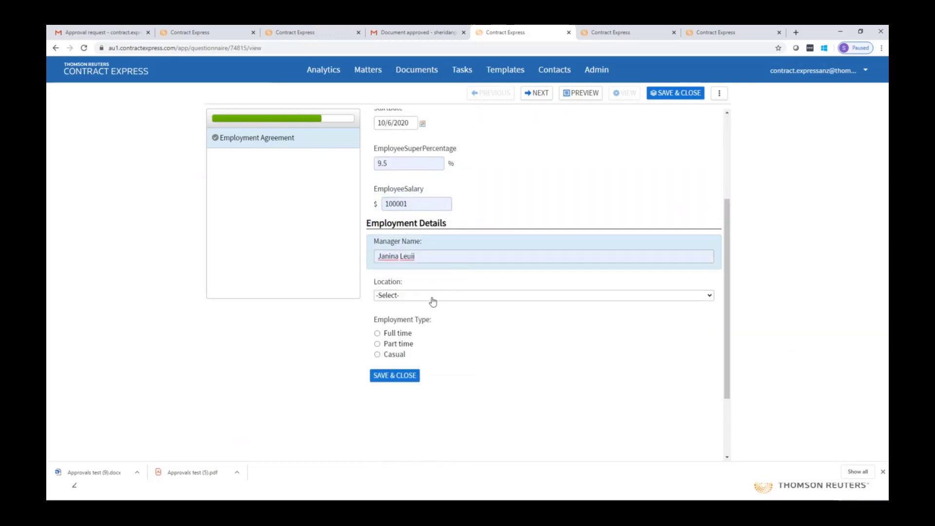
click(433, 297)
click(457, 337)
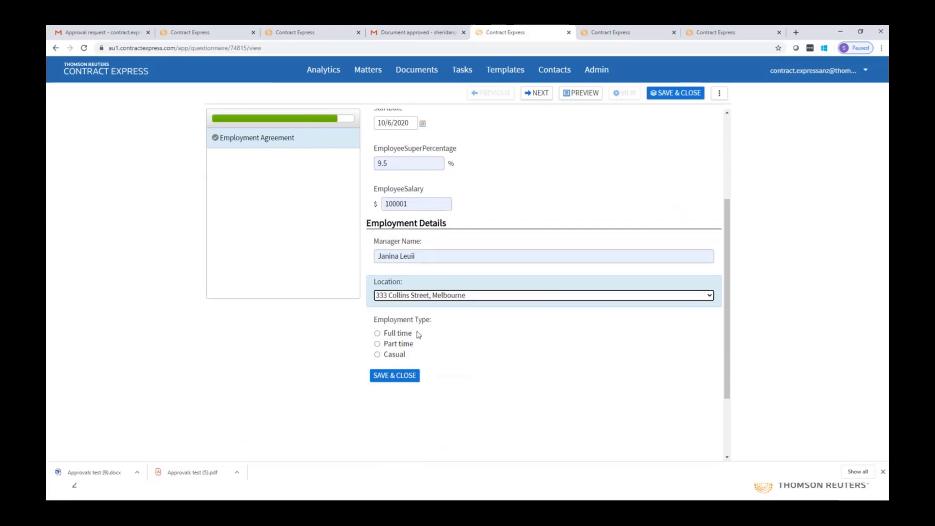
click(400, 335)
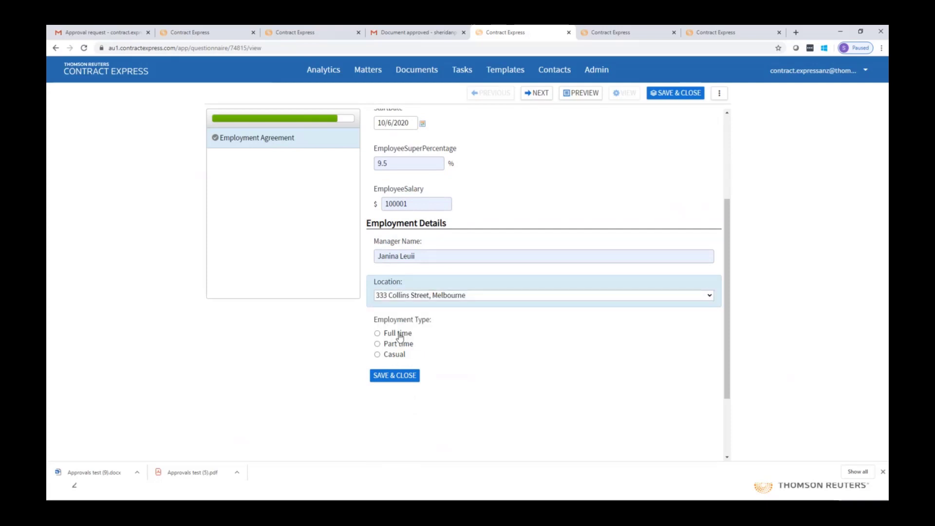
Search the users for the approver's name and select the matching Gmail account ending in CE as the Approver:ID.
scroll(711, 267, down, 2)
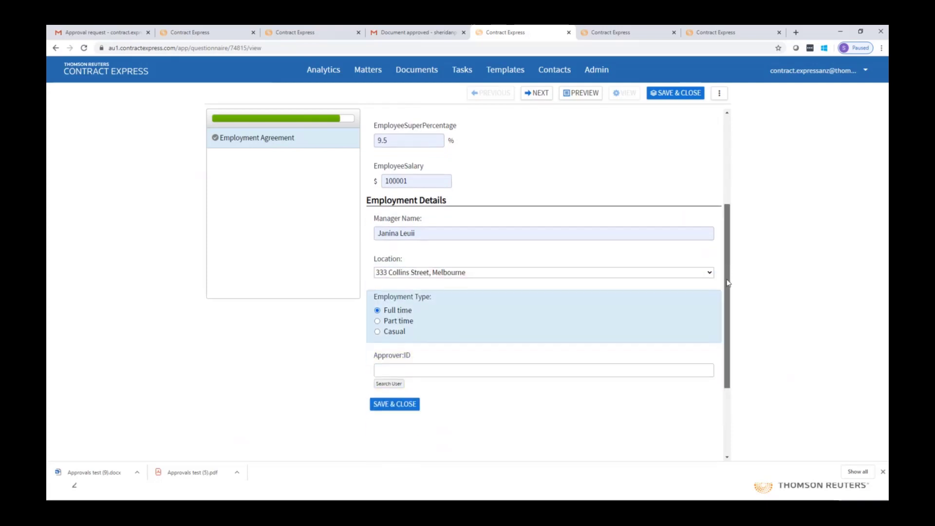
click(388, 310)
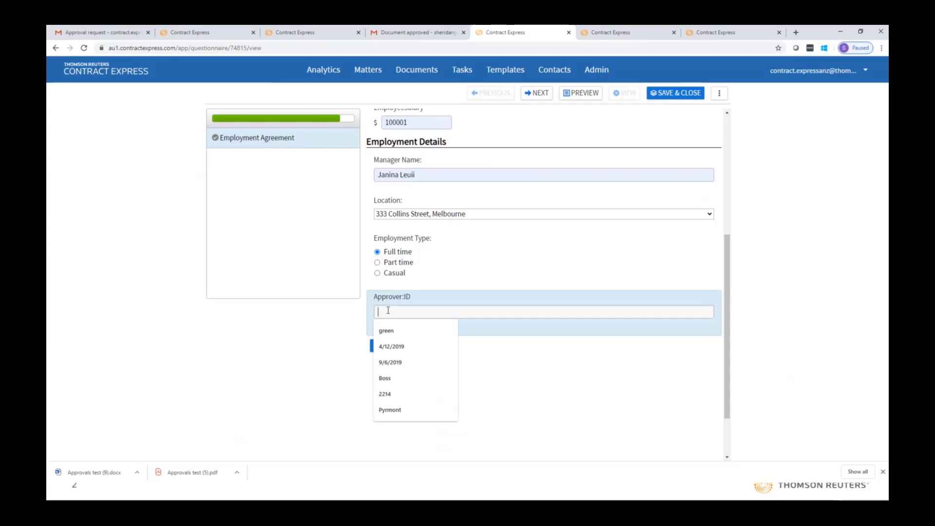
click(491, 350)
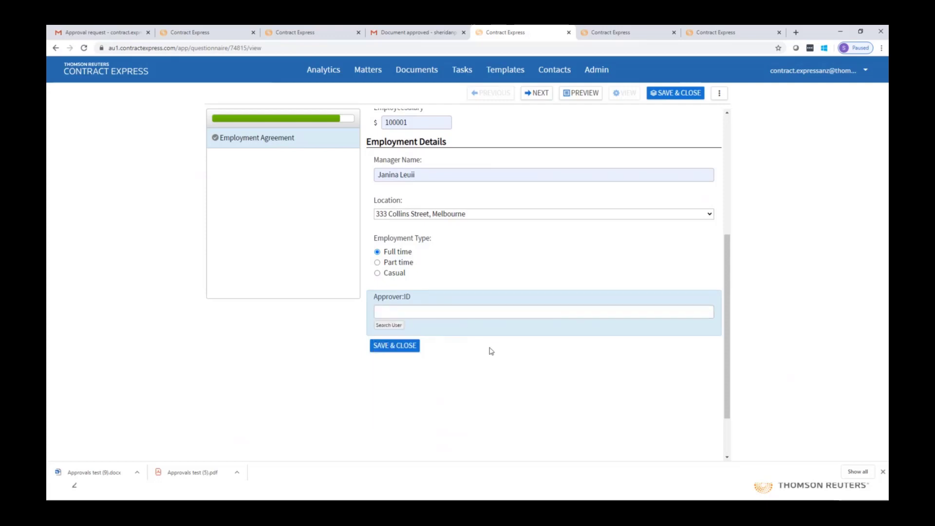
click(395, 326)
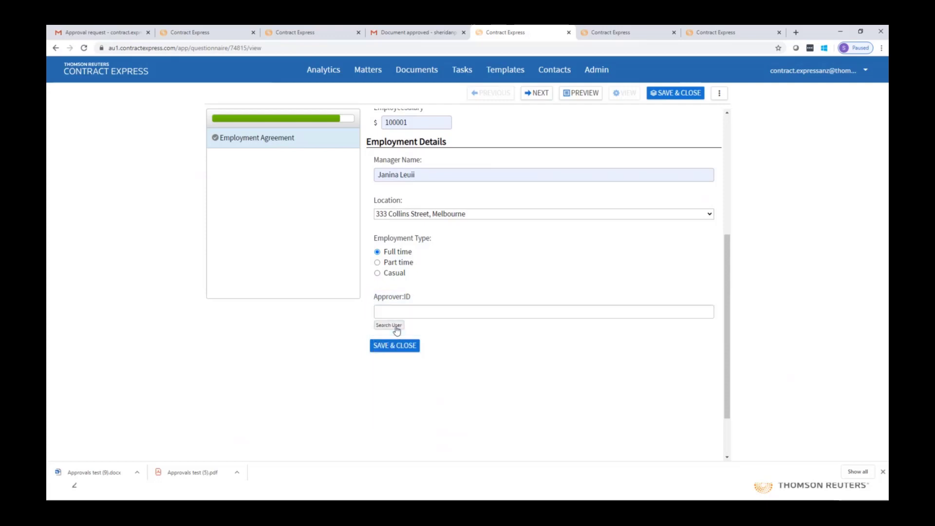
click(686, 124)
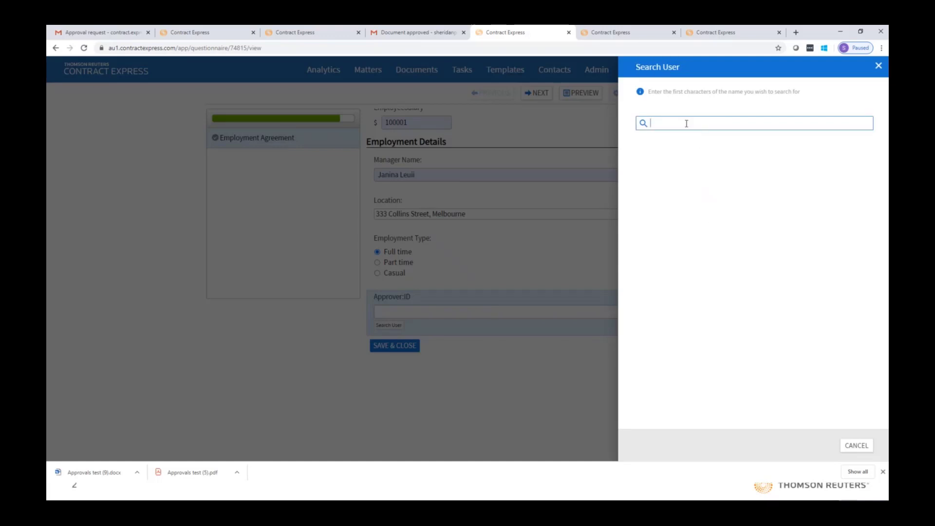
text(sher)
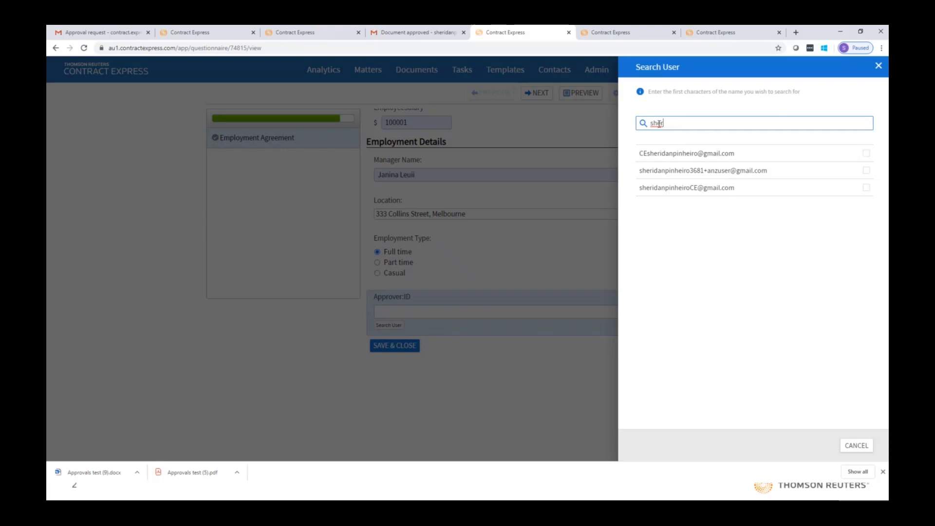
click(763, 190)
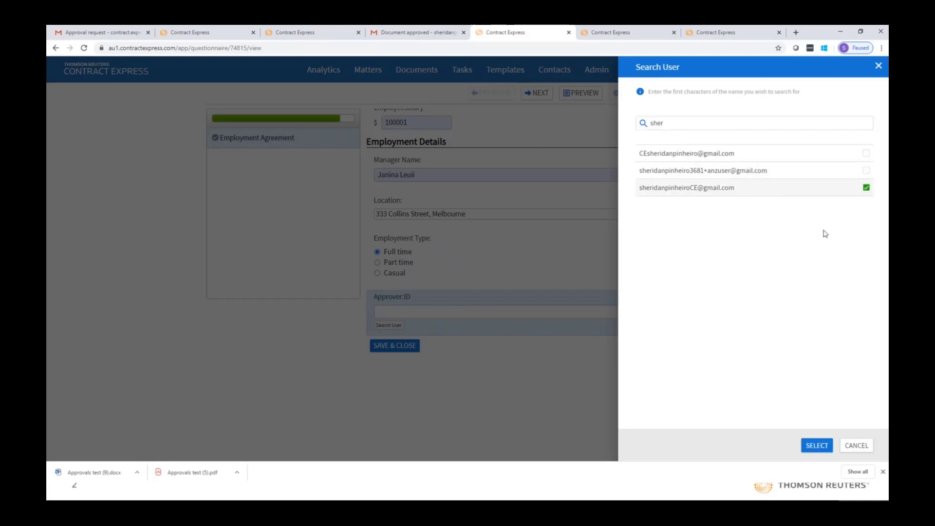
click(816, 446)
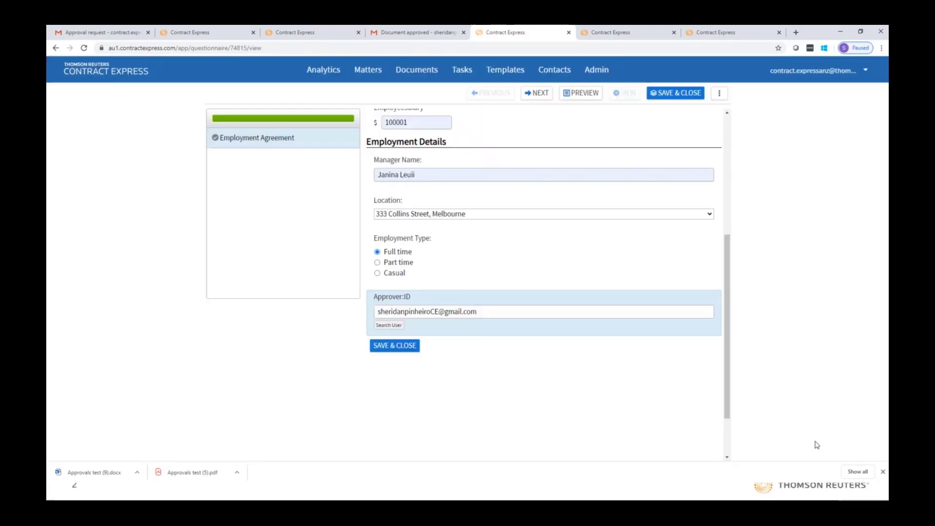
Save and close the full-time questionnaire and show the approvers of the "Employment contract over 100000" approval.
click(392, 346)
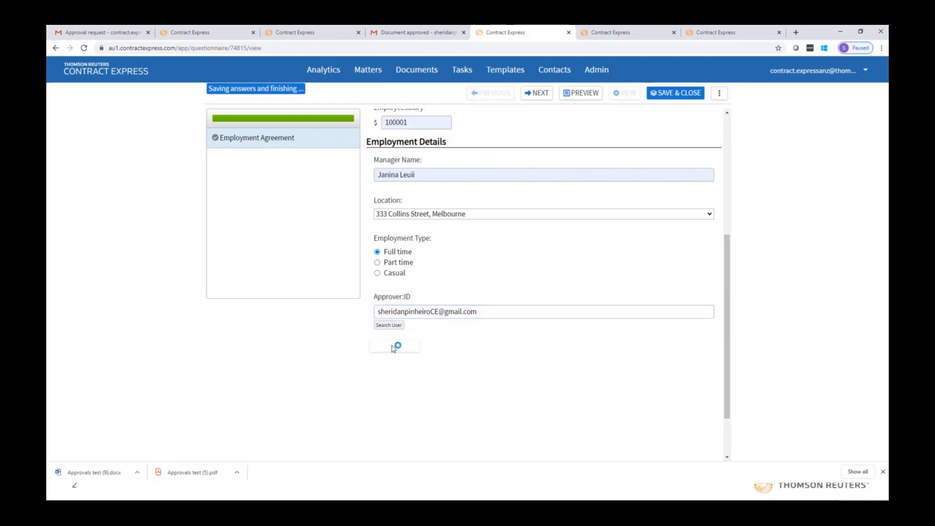
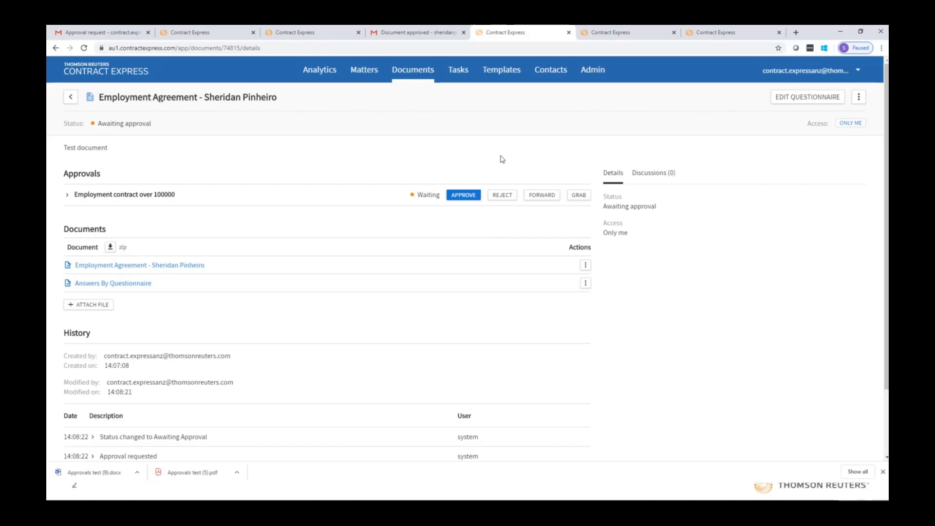
click(67, 196)
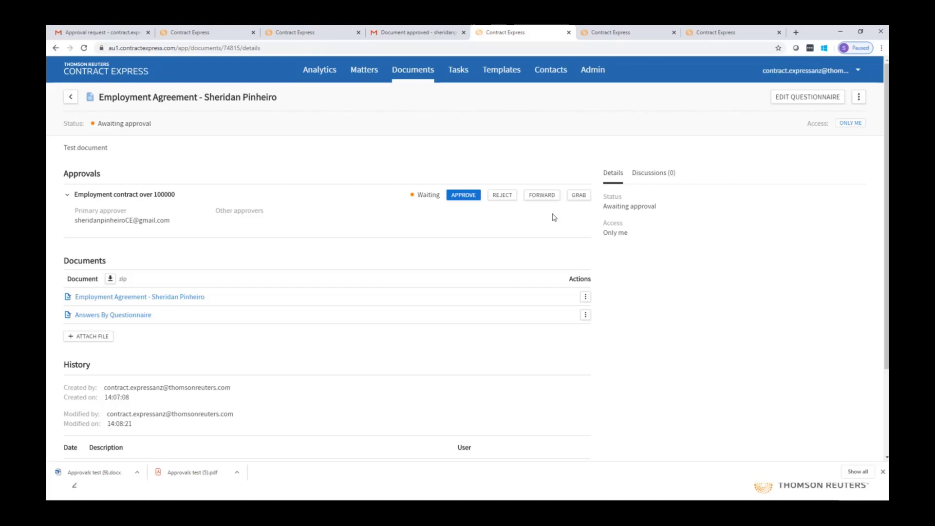
Open the Employment Agreement Approvals template again and start another test of its latest version.
click(503, 70)
scroll(826, 234, down, 12)
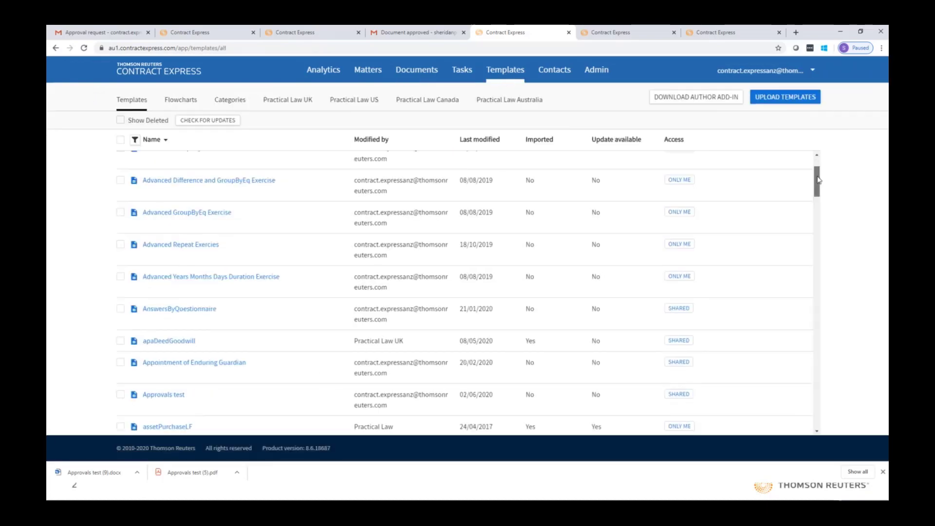
scroll(827, 233, down, 10)
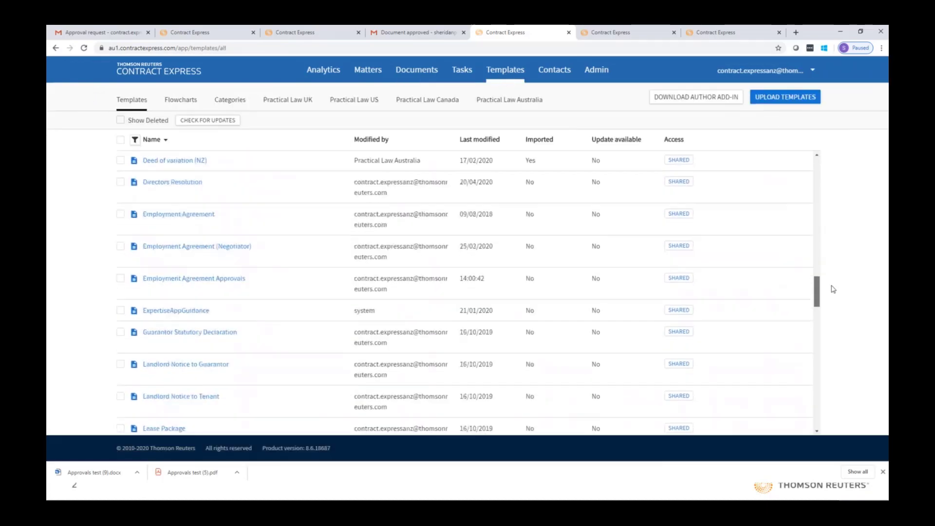
click(237, 274)
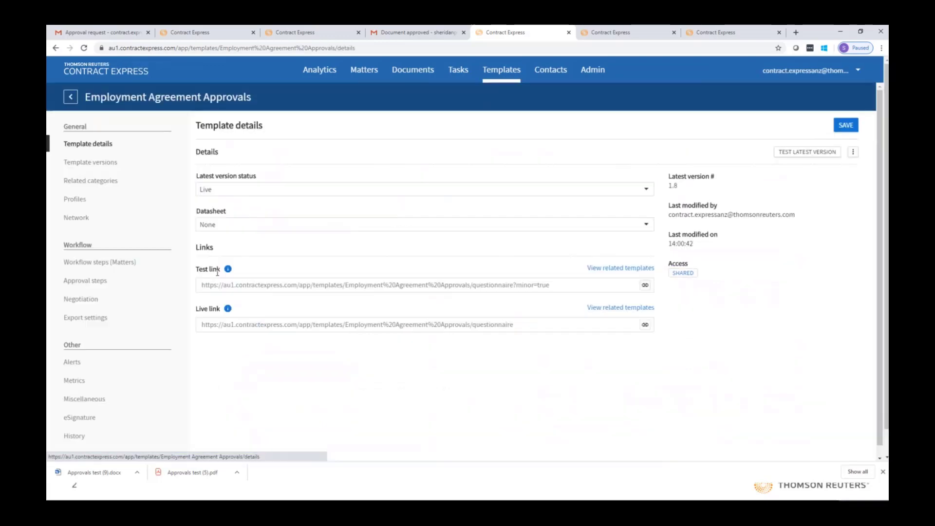
click(795, 152)
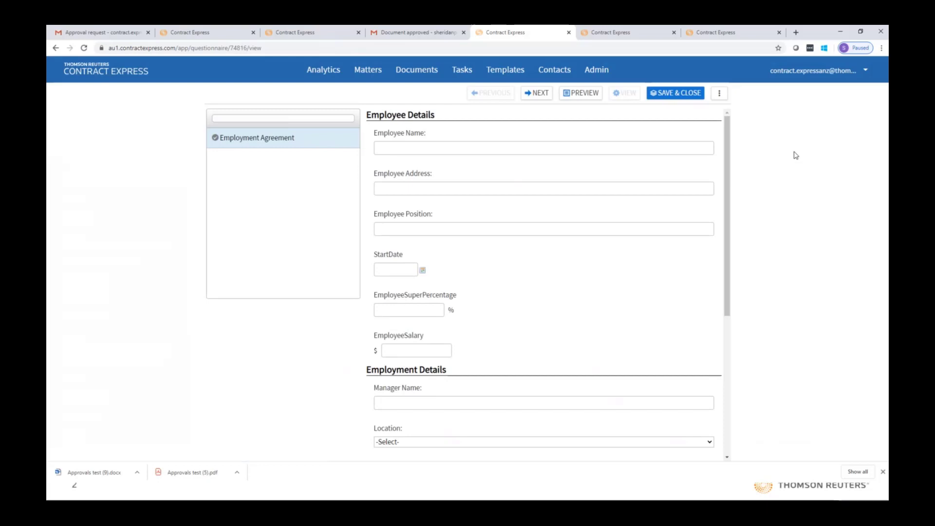
Enter the employee's name, address and the position "COnsultant" in the new test questionnaire.
click(477, 153)
click(428, 167)
click(441, 189)
click(445, 206)
click(441, 229)
click(426, 250)
Give the second test a start date of 10/6/2020, a super percentage of 9.5 and a salary of 100001.
click(422, 270)
click(439, 302)
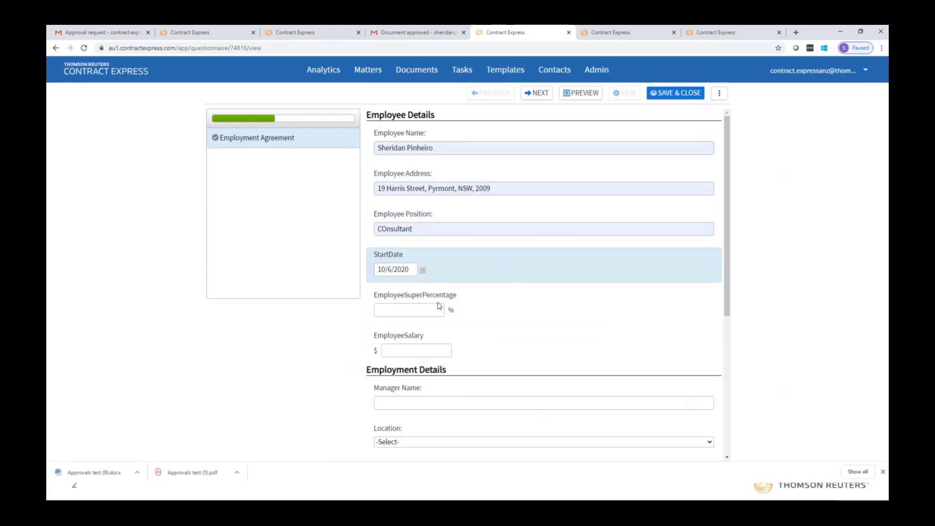
click(424, 310)
click(417, 329)
click(424, 351)
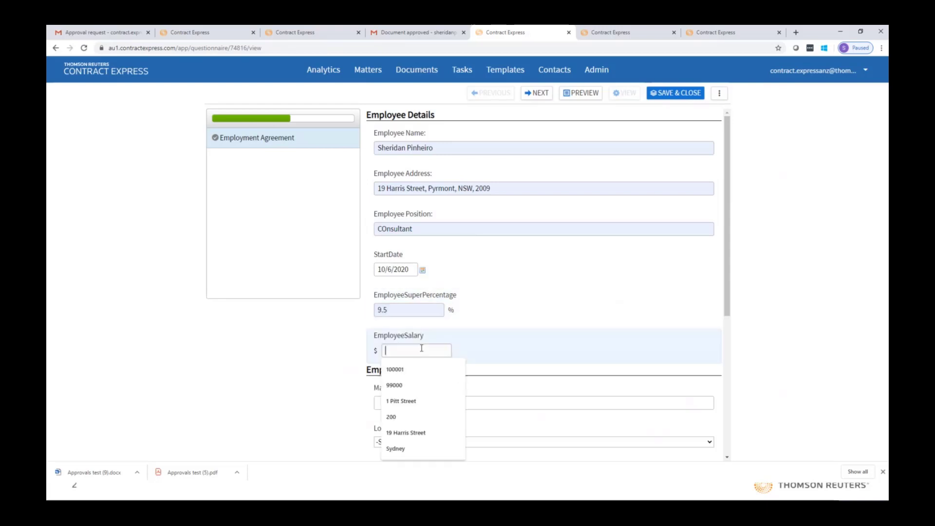
click(419, 369)
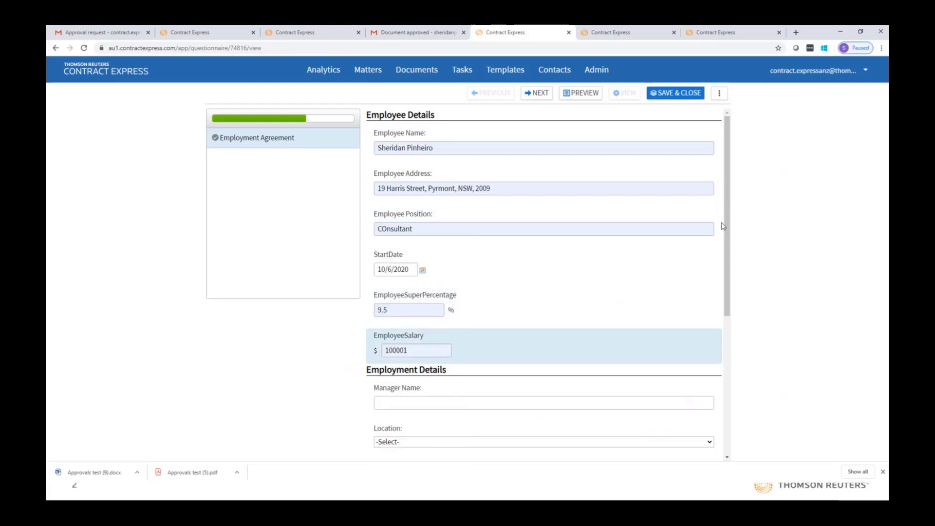
Fill in the manager's name, choose the Melbourne location and set the employment type to Casual.
drag(729, 221, 744, 296)
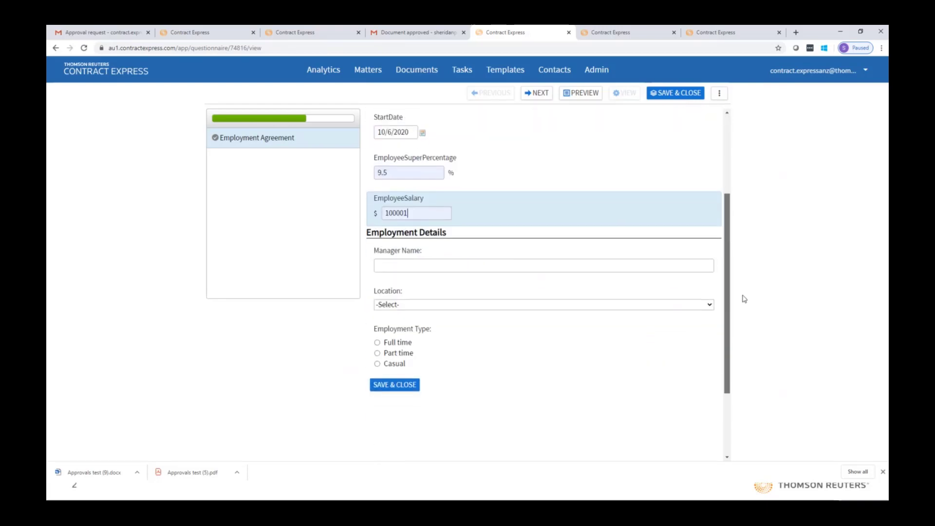
click(432, 264)
click(433, 282)
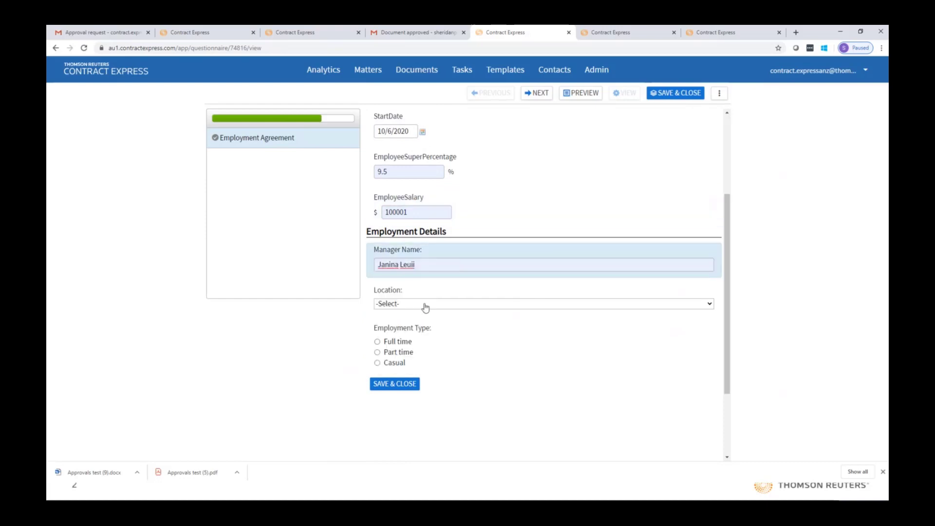
click(425, 305)
click(449, 345)
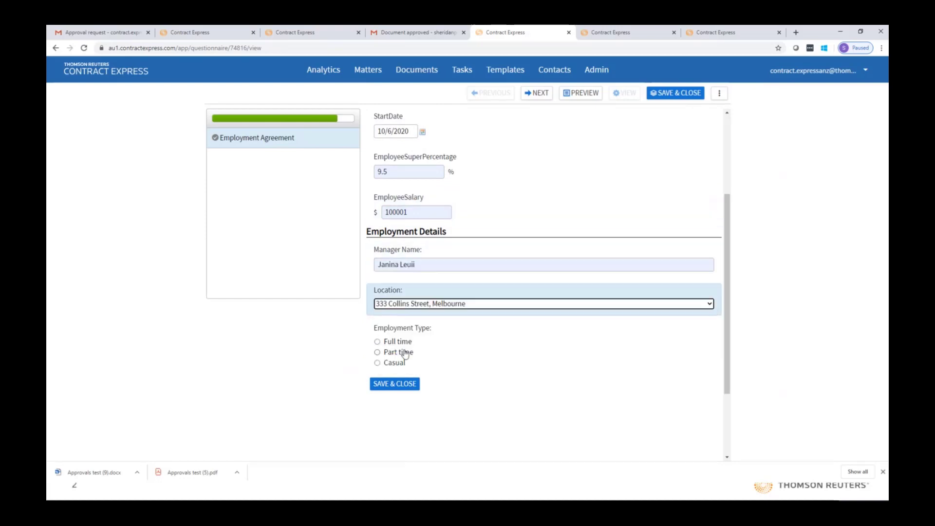
click(399, 367)
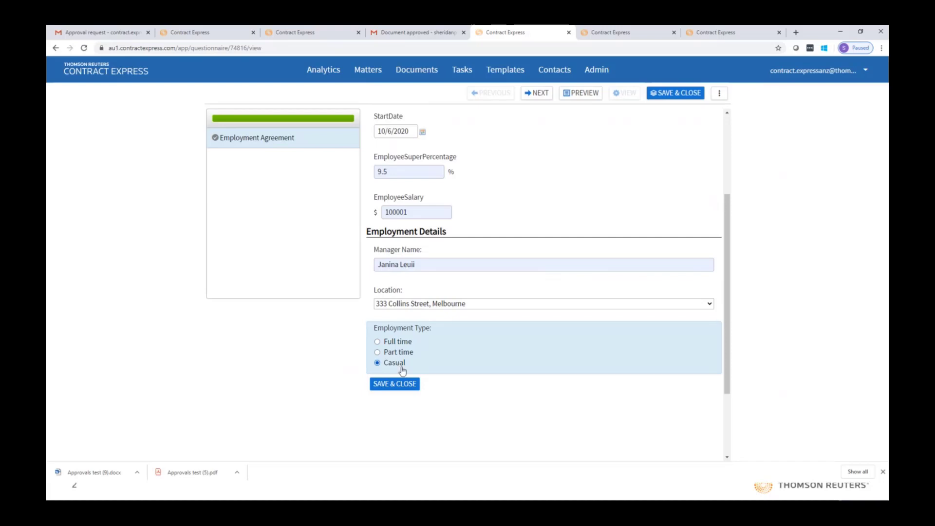
Save and close the casual questionnaire and show the approvers of its "Employment contract over 100000" approval.
click(404, 384)
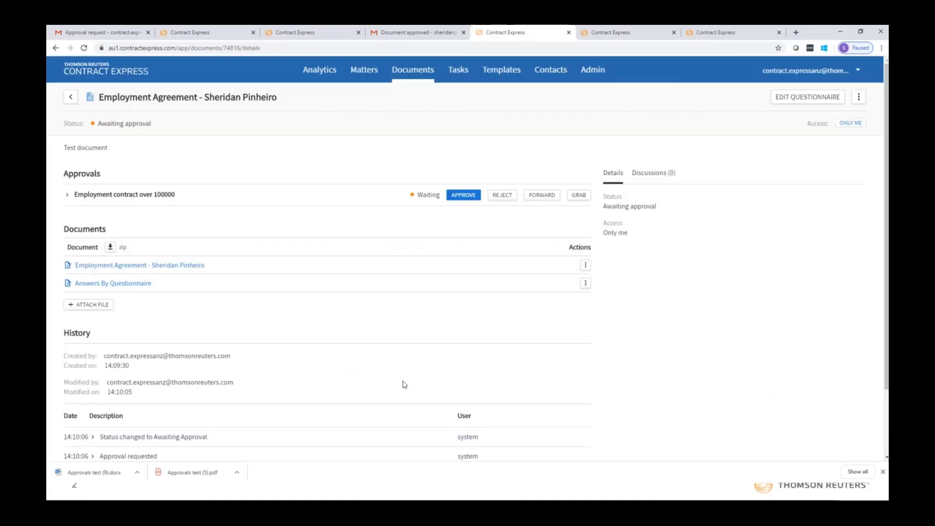
click(68, 198)
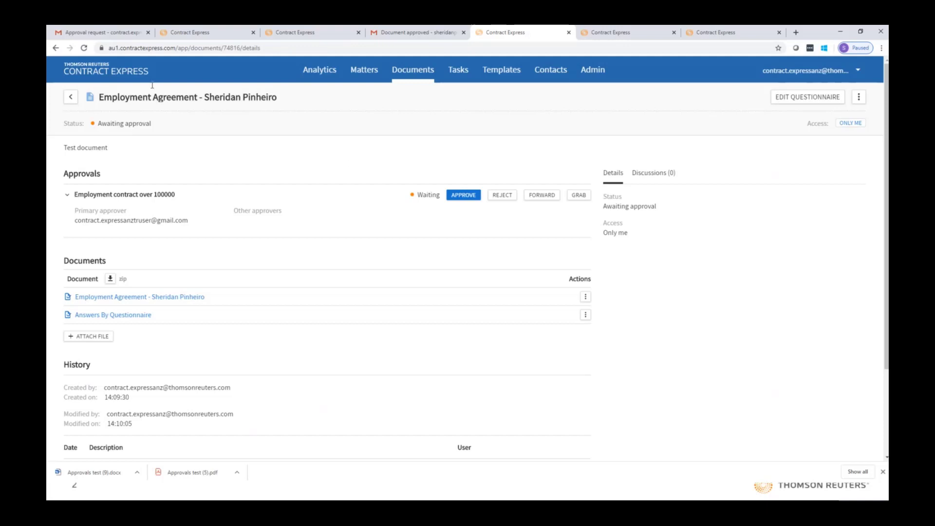
Switch to Gmail, check both approvers' inboxes for approval requests and open the "Employment contract over 100000" email.
click(101, 35)
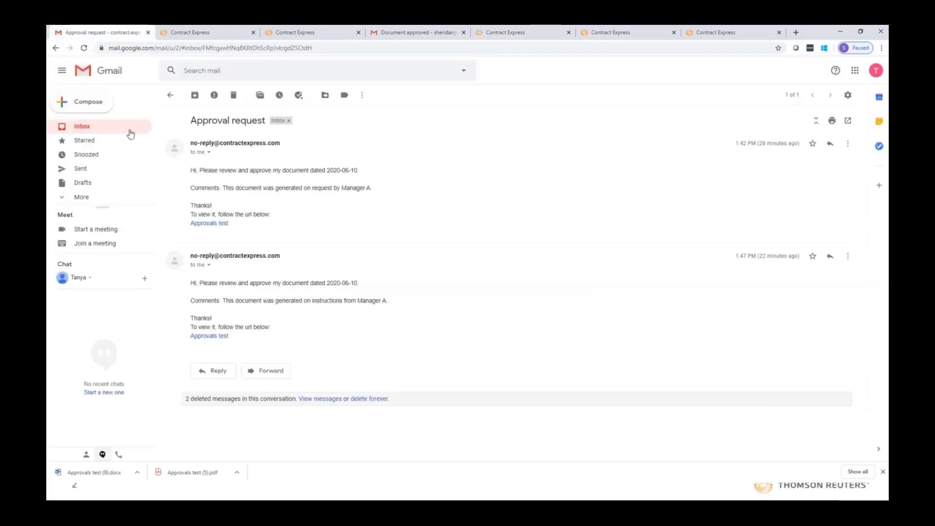
click(95, 135)
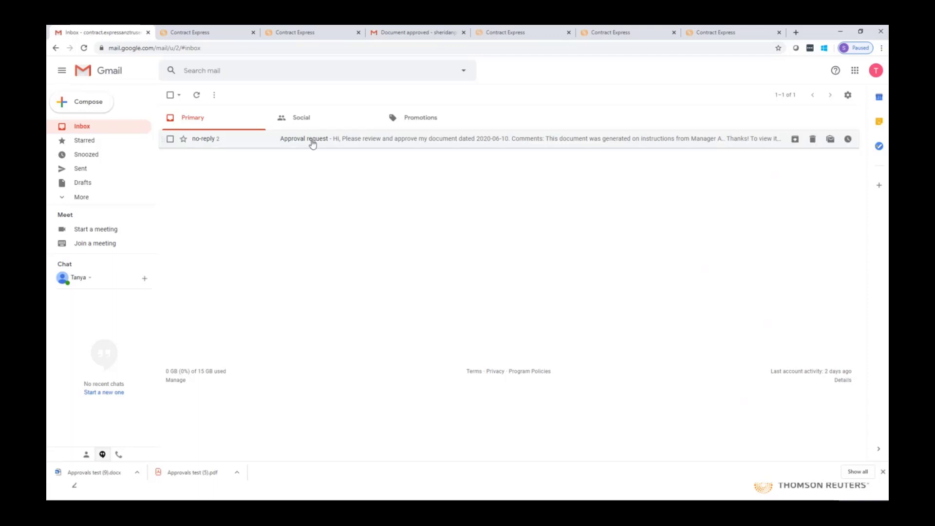
click(405, 35)
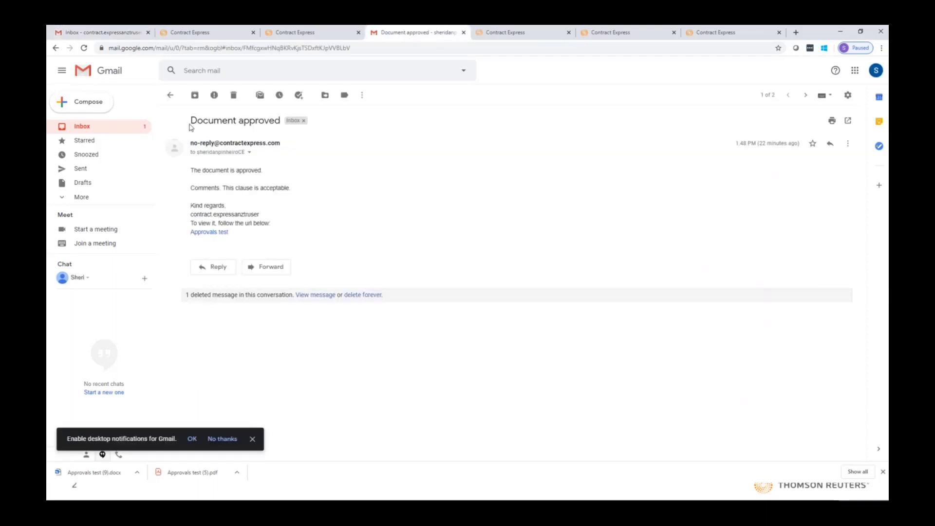
click(102, 132)
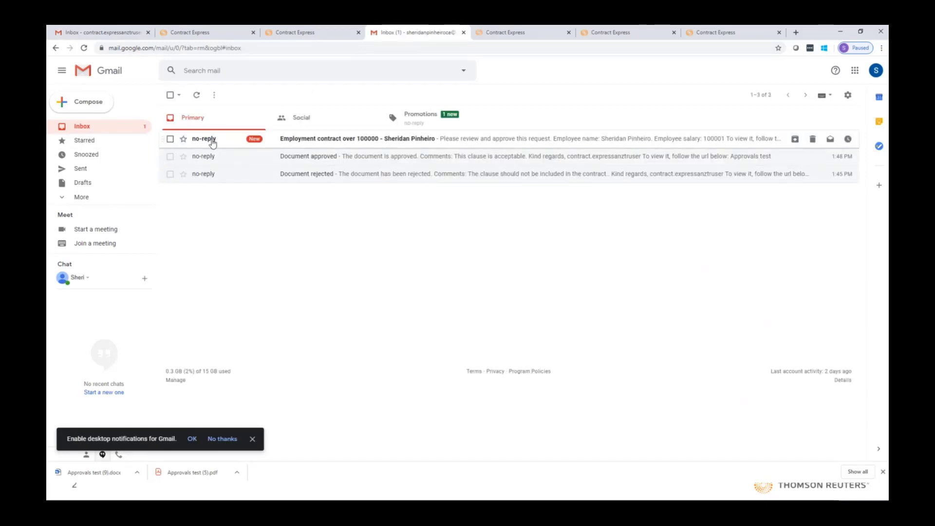
mouse_move(212, 141)
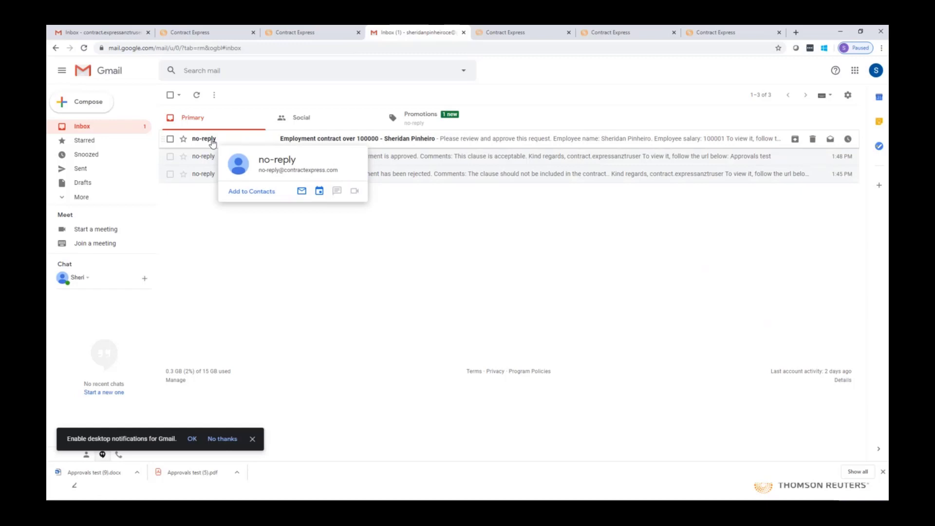
click(207, 138)
mouse_move(202, 143)
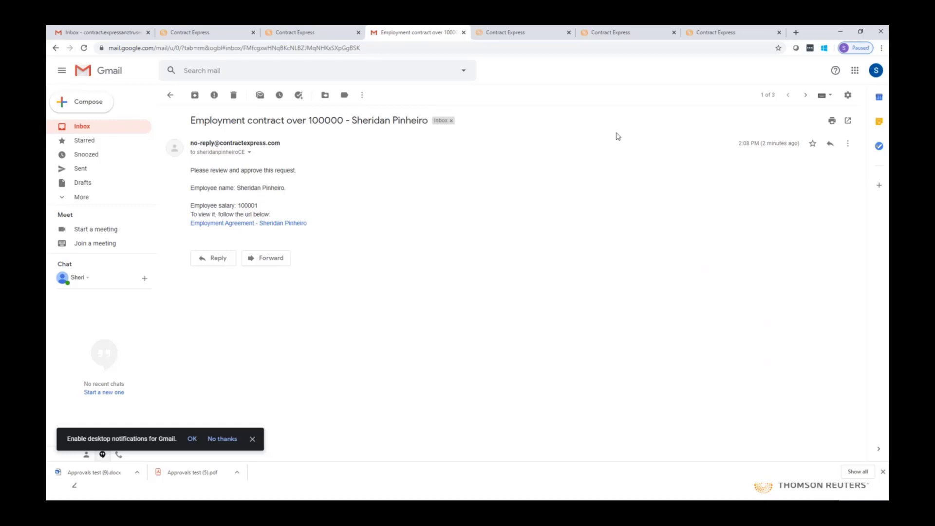
Return to Contract Express and start a new questionnaire from the Employment Agreement Approvals template.
click(704, 38)
click(320, 35)
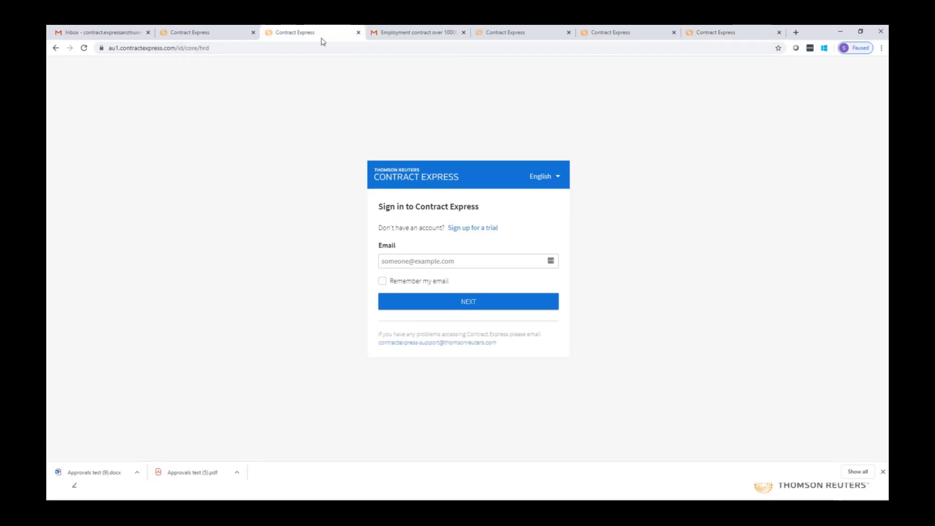
click(238, 34)
click(608, 38)
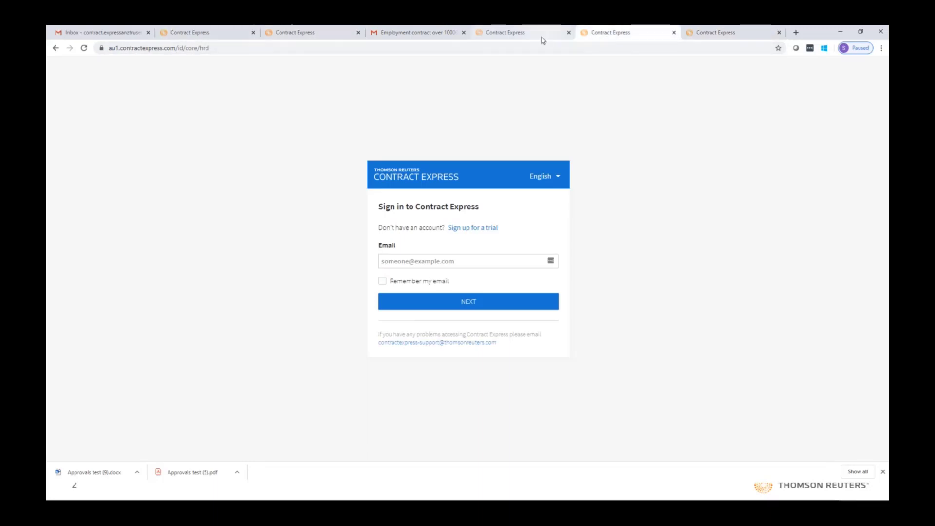
click(542, 39)
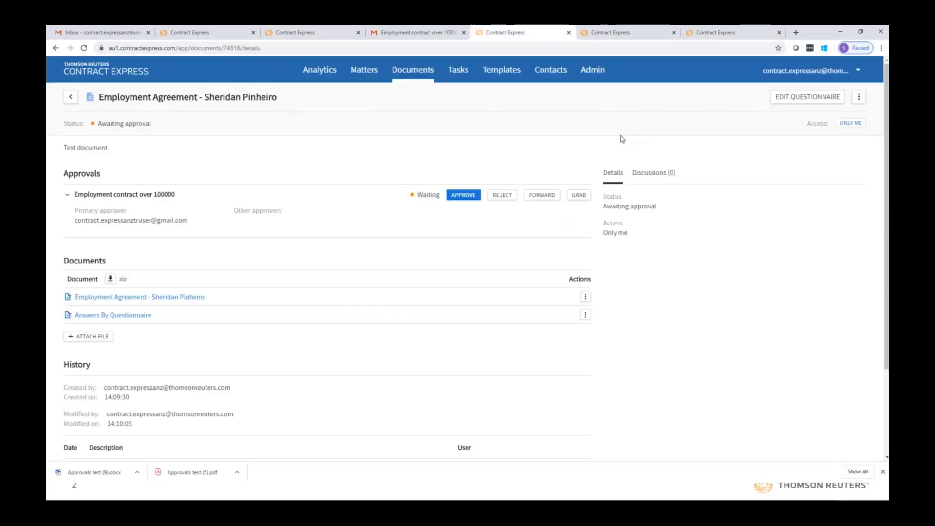
click(500, 74)
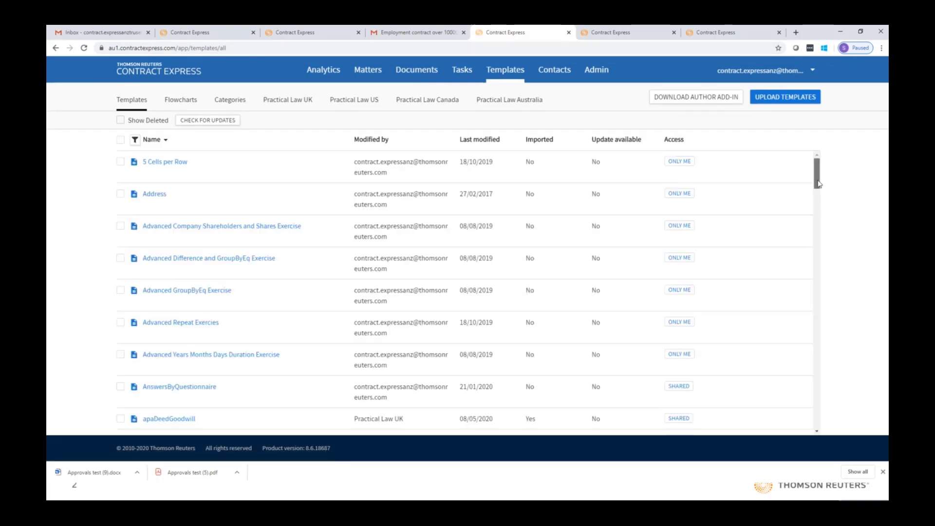
drag(818, 184, 807, 291)
click(177, 366)
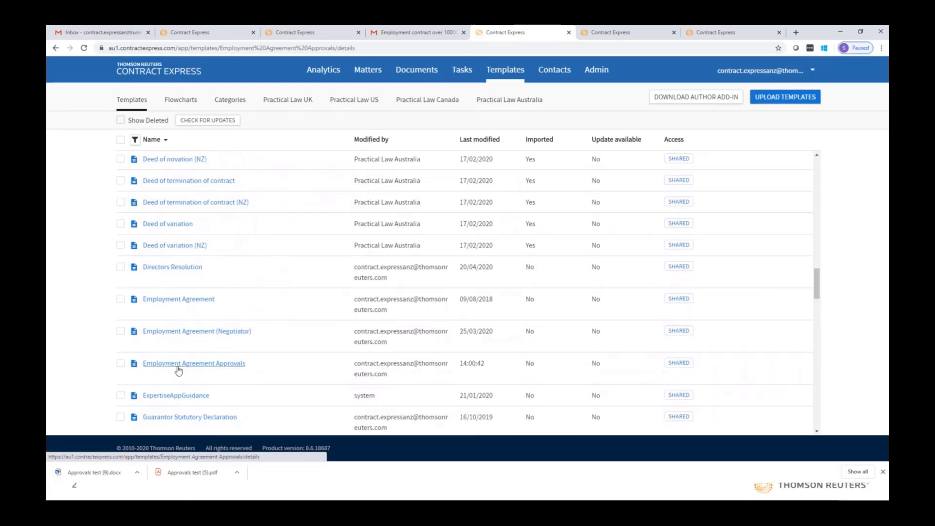
click(811, 152)
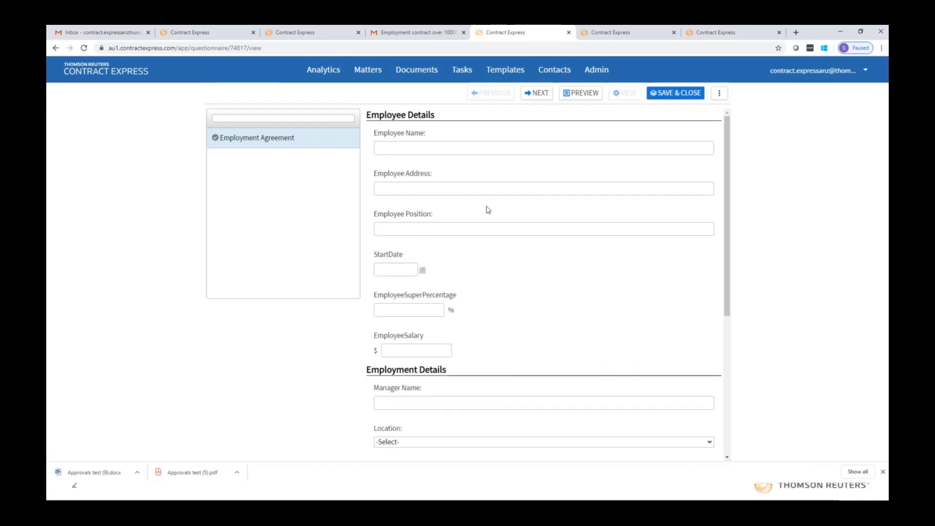
click(463, 148)
text(stuff)
drag(423, 147, 376, 148)
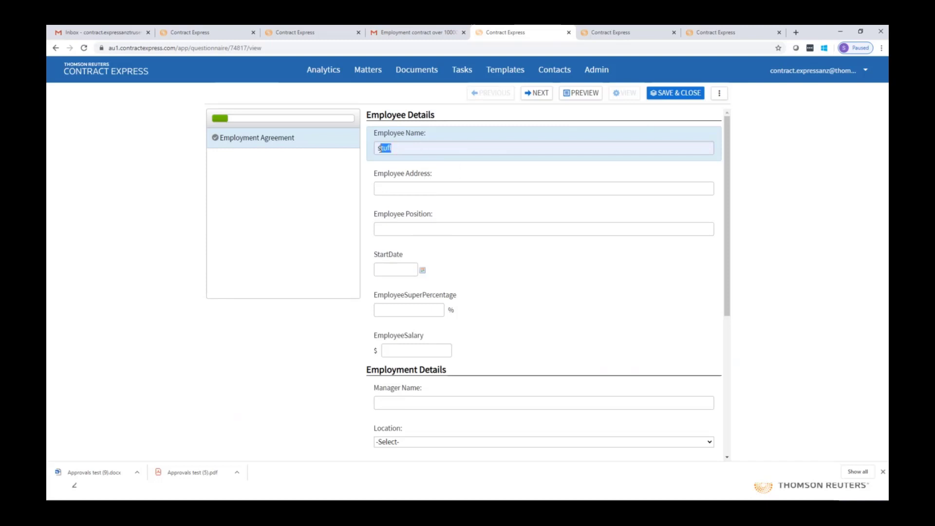
key(BackSpace)
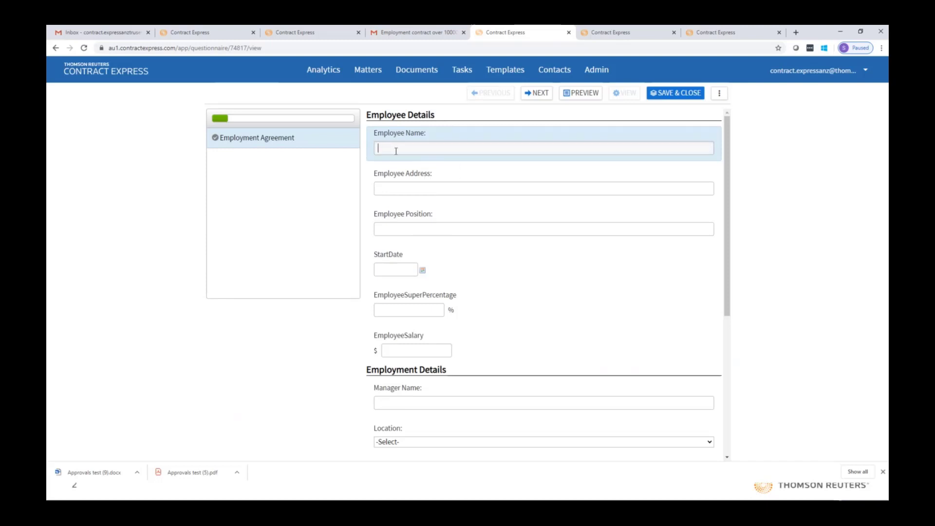
Enter the employee's name, address and the position "COnsultant" in the third test questionnaire.
text(s)
click(402, 166)
click(404, 188)
click(421, 206)
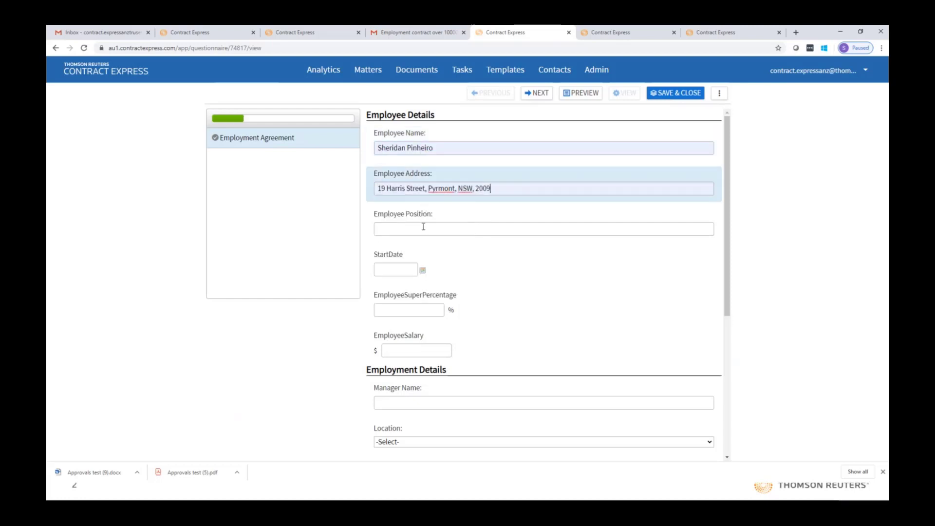
click(422, 228)
click(422, 251)
Set the start date to 10/6/2020, the super percentage to 9.5 and the employee salary to 99000.
click(423, 270)
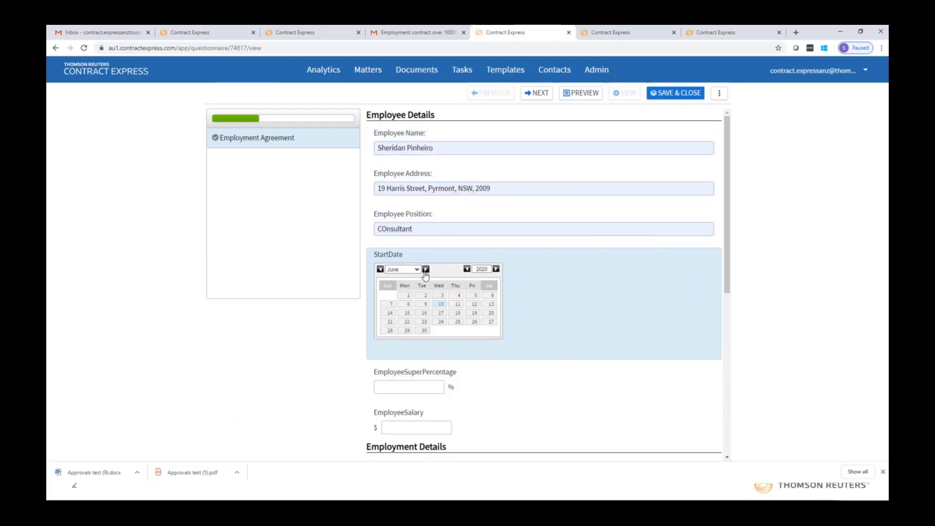
click(438, 305)
click(436, 307)
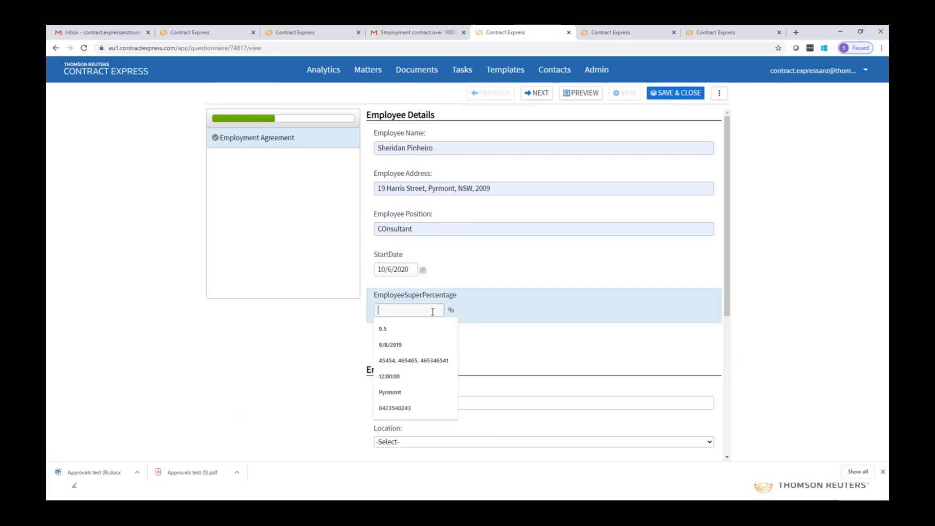
text(9.5)
click(423, 349)
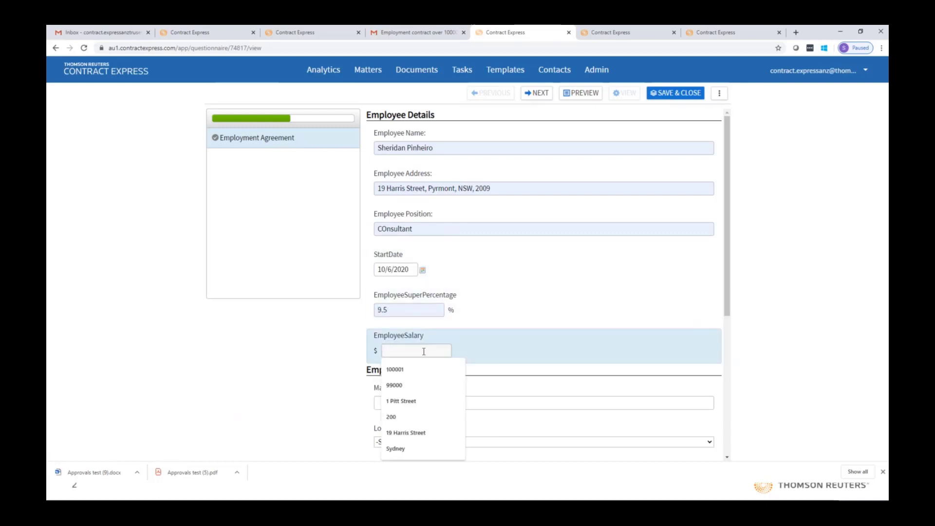
click(428, 389)
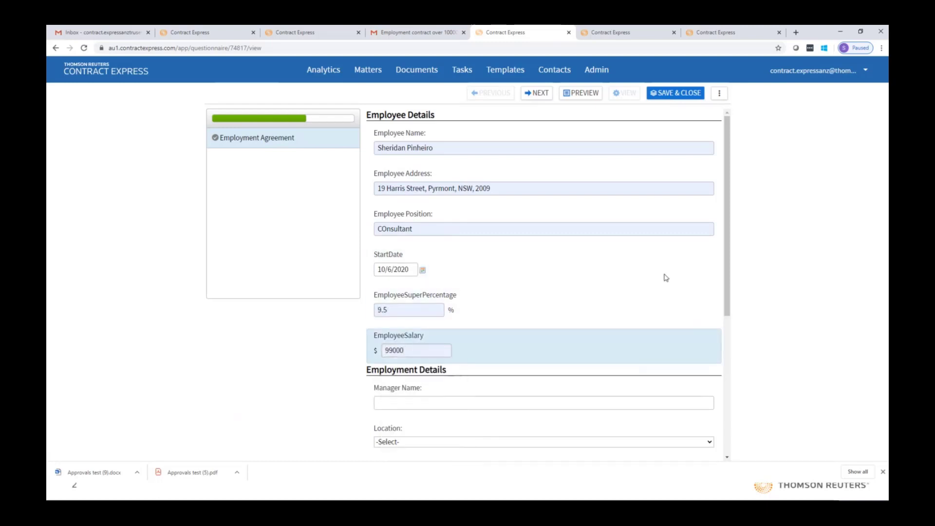
Complete the employment details with the manager's name, the Melbourne location and Full time employment, and save and close the questionnaire.
scroll(730, 236, down, 3)
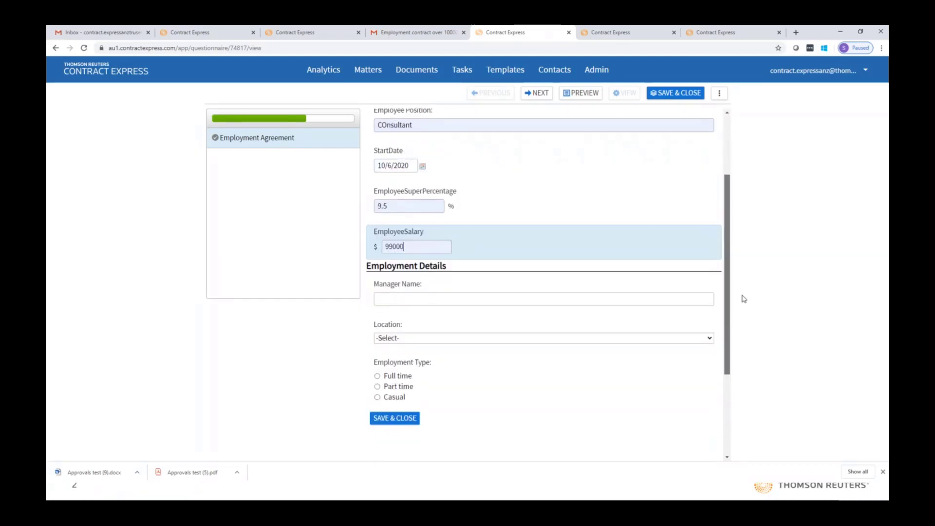
click(443, 248)
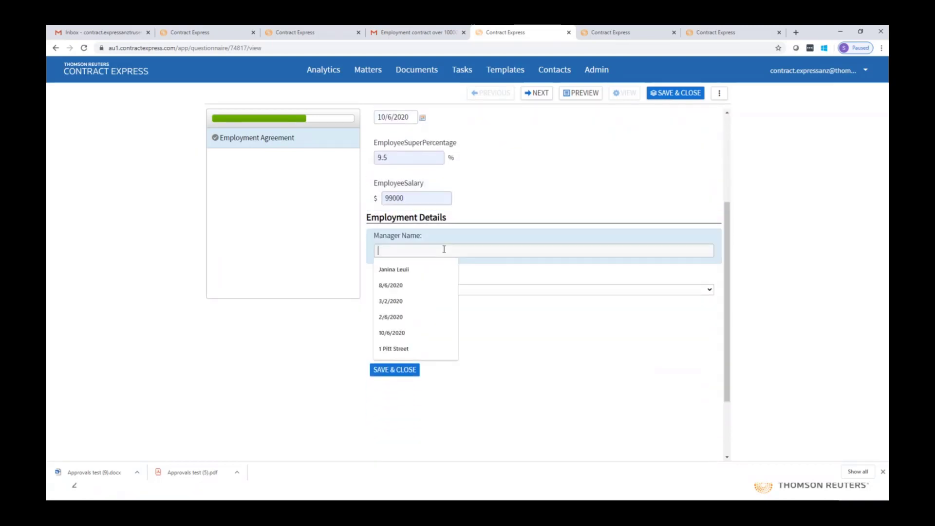
click(423, 267)
click(437, 289)
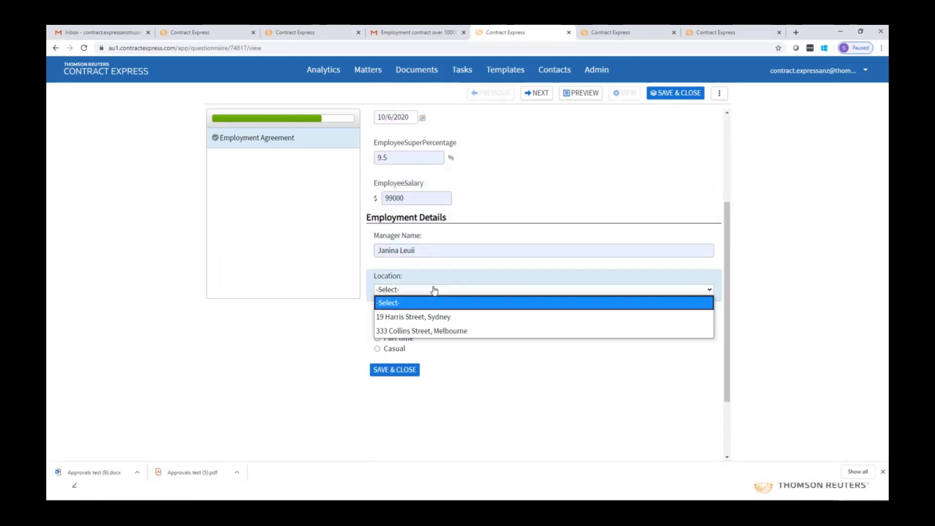
click(446, 330)
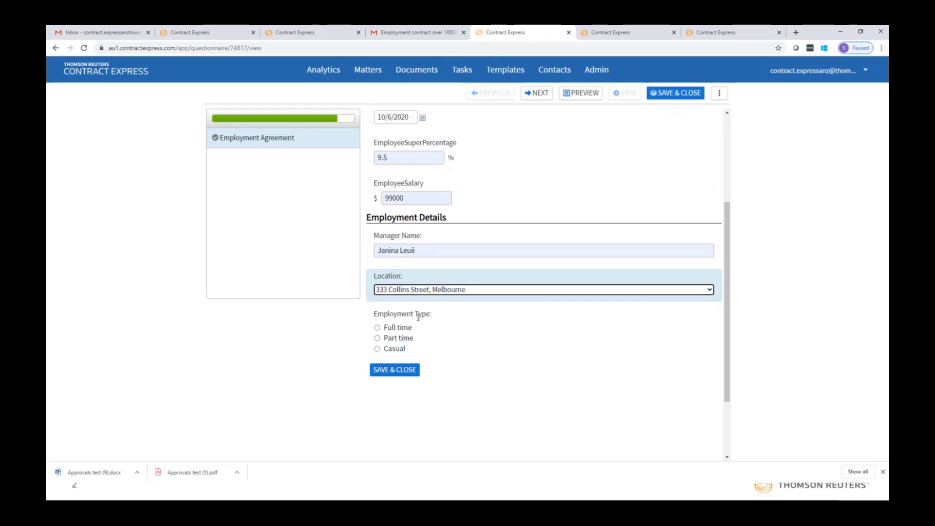
click(388, 331)
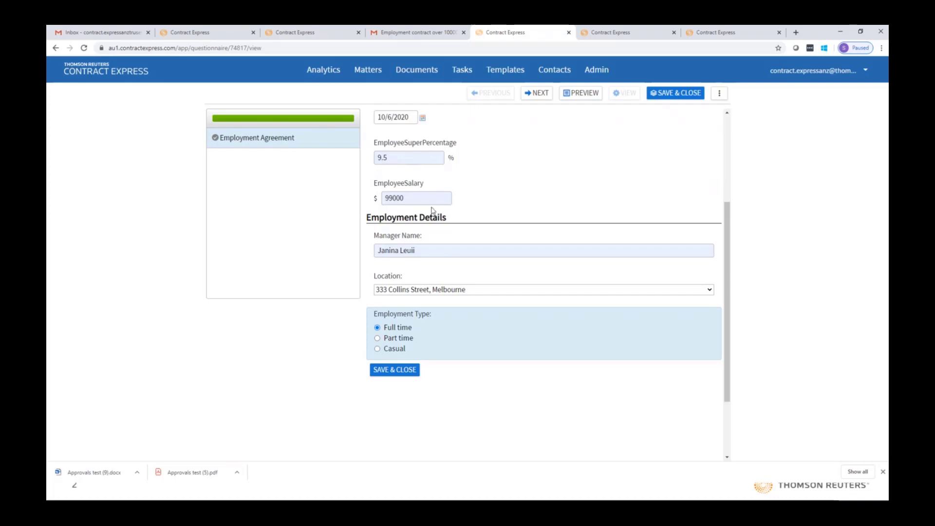
click(407, 371)
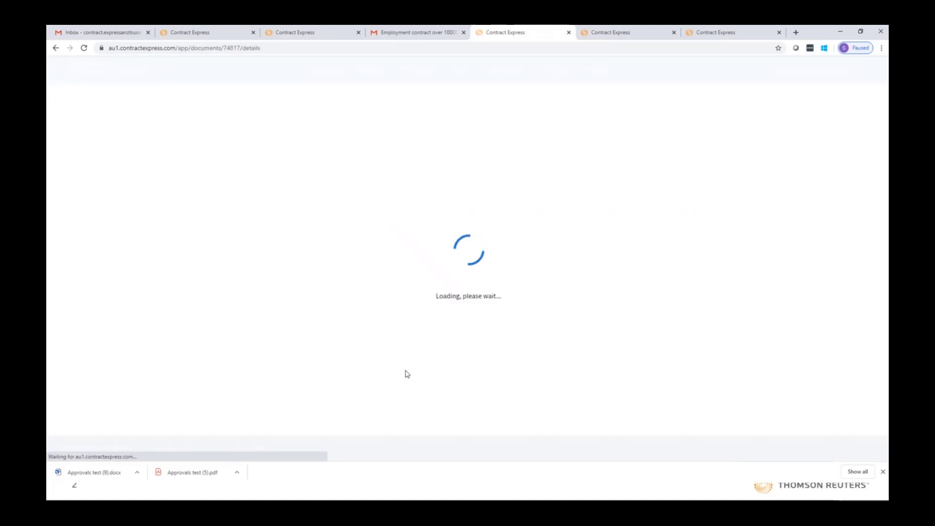